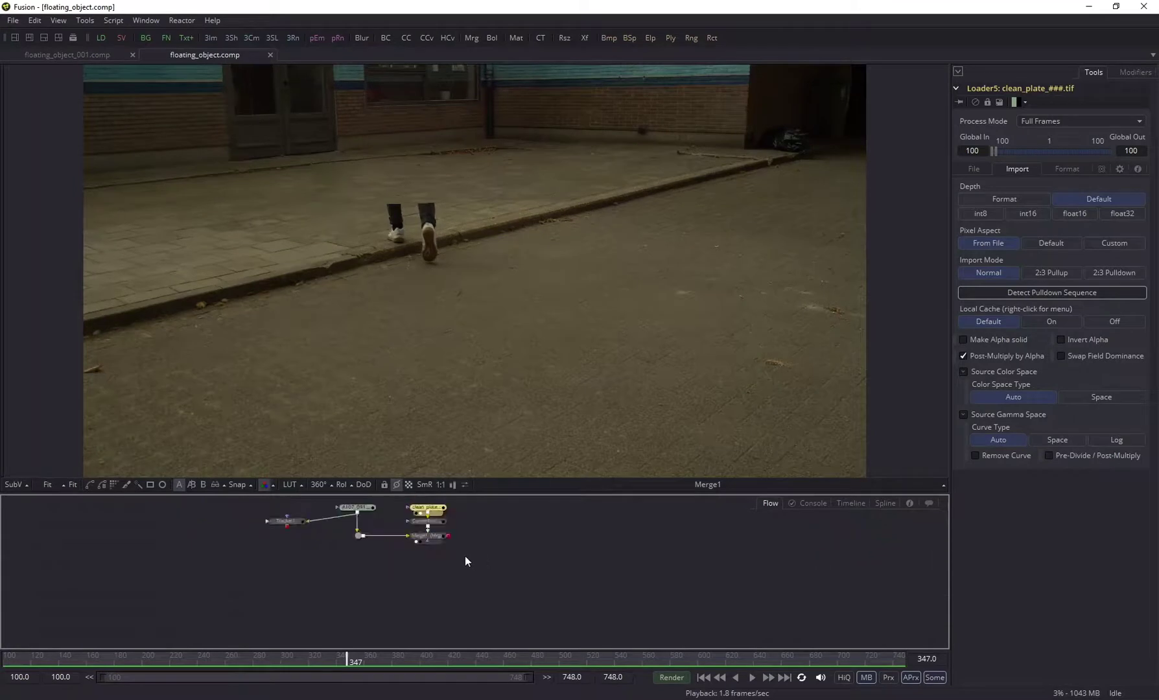
Add a Clean Plate node below the Merge and feed it from the footage router through a new router bend.
{"action": "key", "text": "shift+space"}
{"action": "type", "text": "clean"}
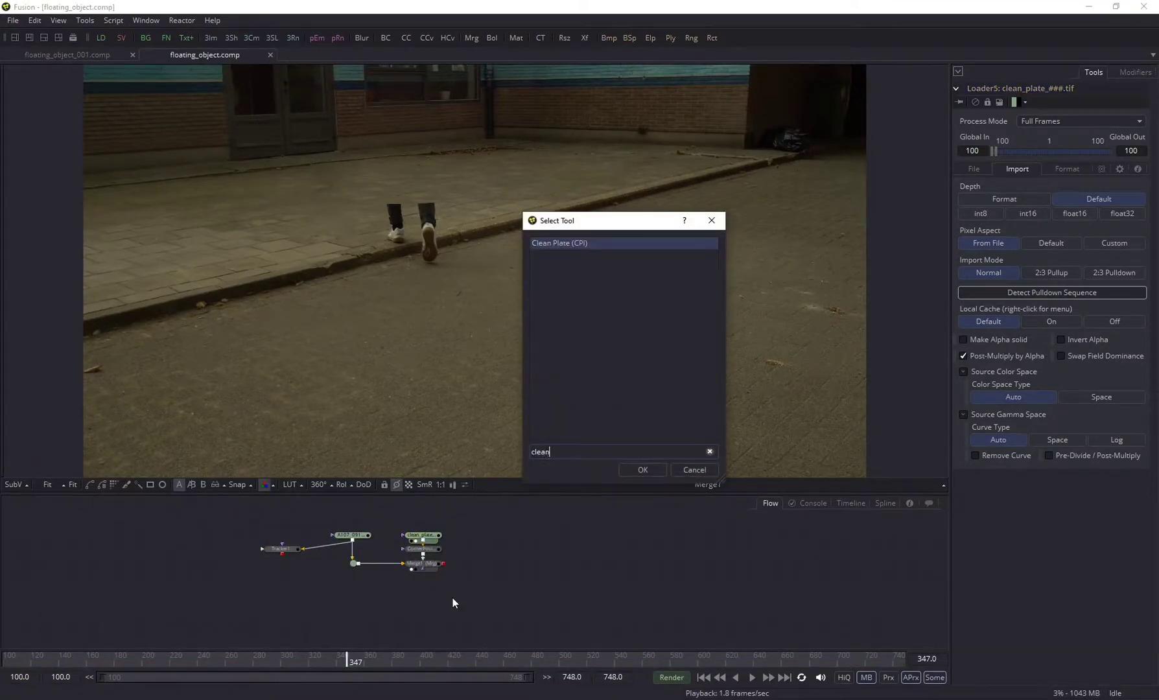
{"action": "key", "text": "Return"}
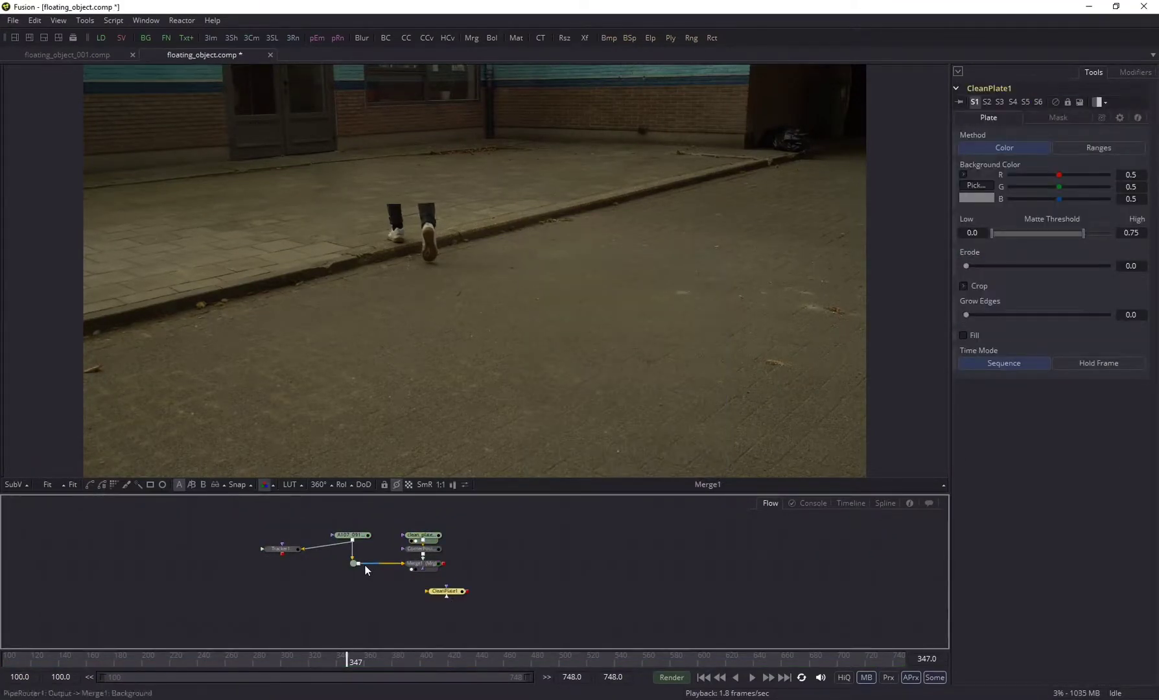
{"action": "left_click_drag", "start_coordinate": [361, 563], "coordinate": [422, 637]}
{"action": "left_click", "coordinate": [382, 602], "text": "alt"}
{"action": "left_click_drag", "start_coordinate": [382, 602], "coordinate": [350, 634]}
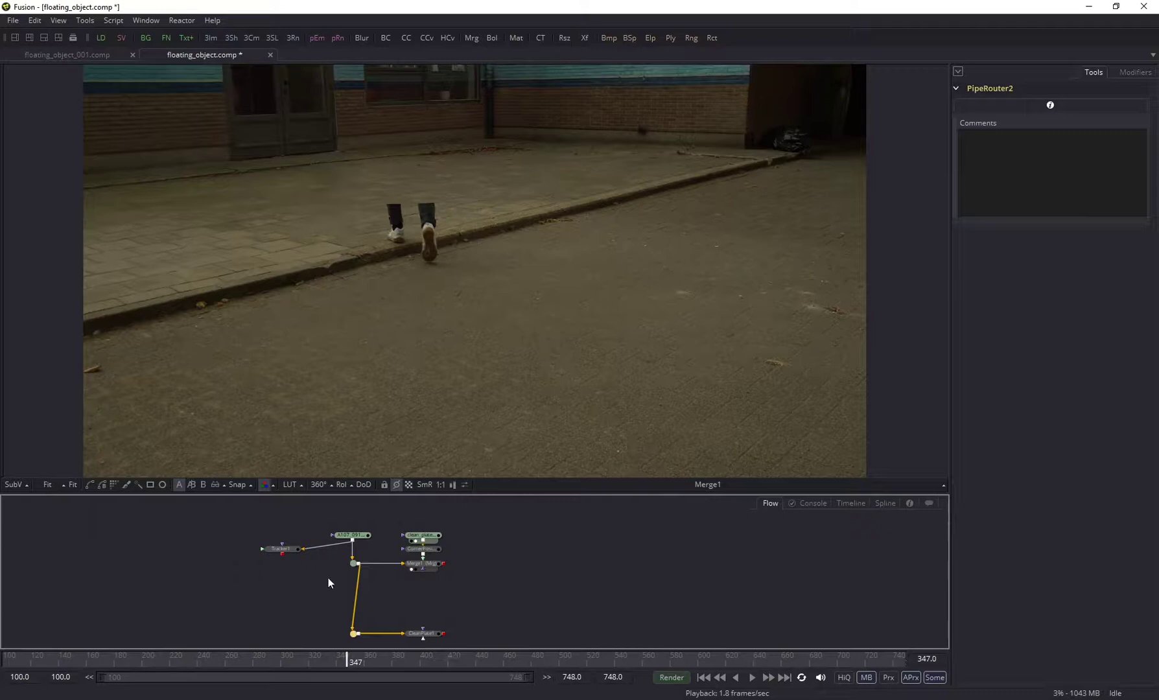
Add a Gamut node and insert it between the A107 footage loader and its router.
{"action": "scroll", "coordinate": [394, 583], "scroll_direction": "up", "scroll_amount": 2}
{"action": "left_click_drag", "start_coordinate": [272, 532], "coordinate": [454, 553]}
{"action": "left_click", "coordinate": [381, 570]}
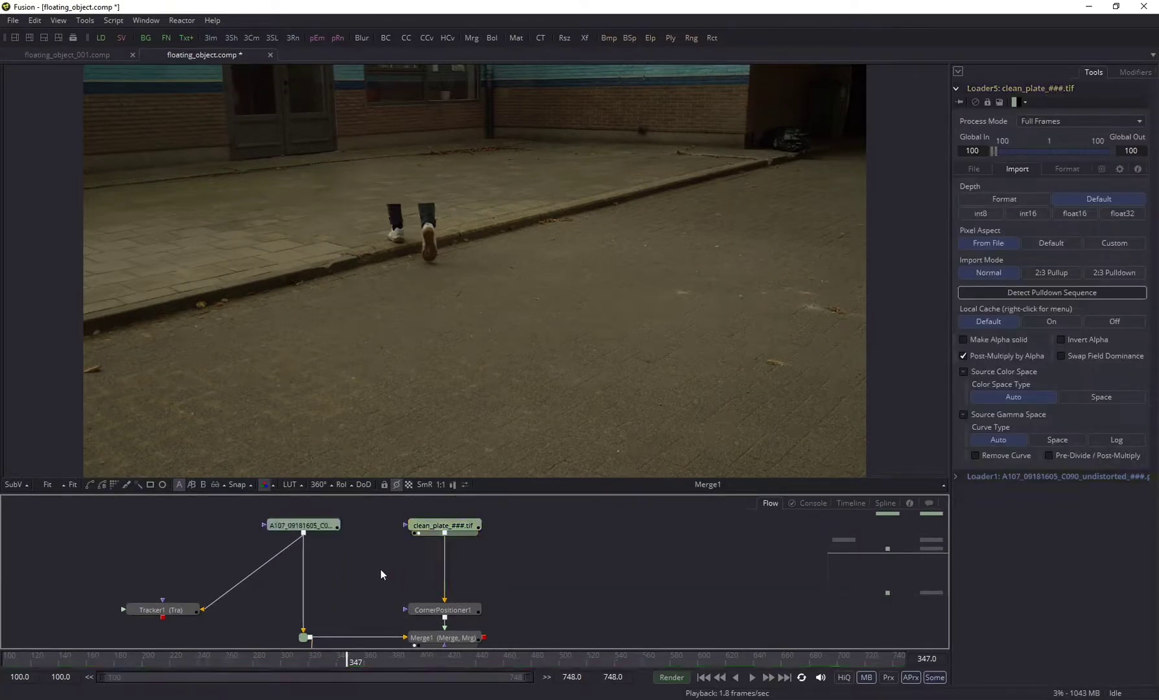
{"action": "key", "text": "ctrl+space"}
{"action": "type", "text": "gamut"}
{"action": "key", "text": "Return"}
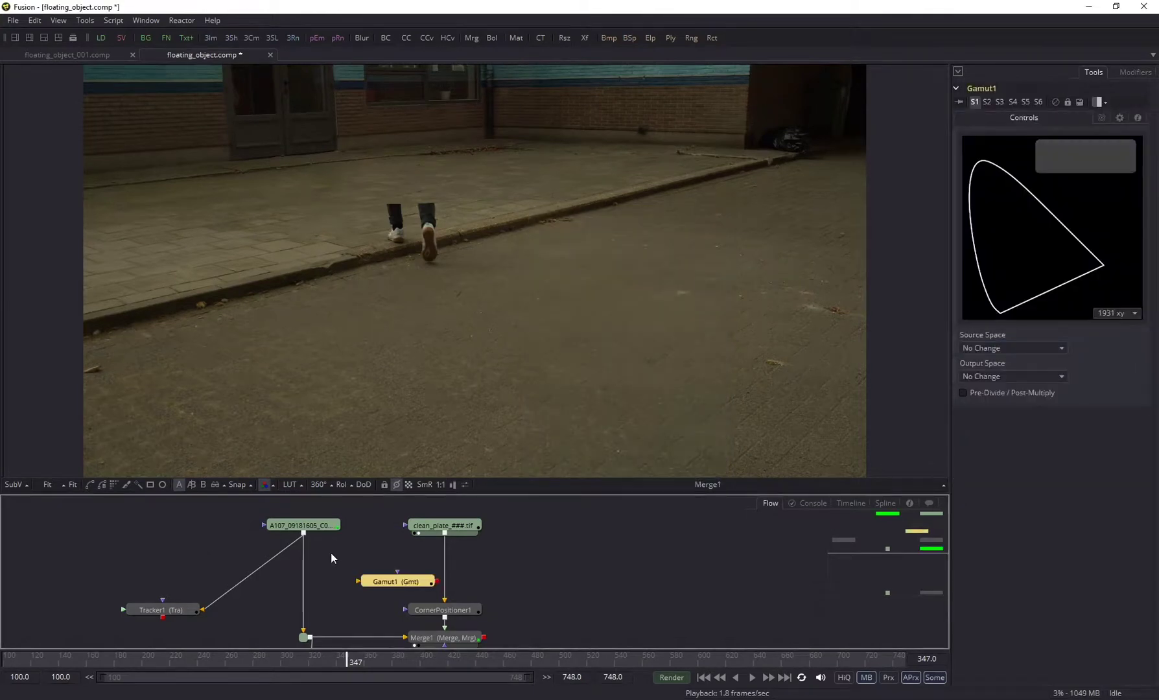
{"action": "left_click_drag", "start_coordinate": [394, 587], "coordinate": [304, 574]}
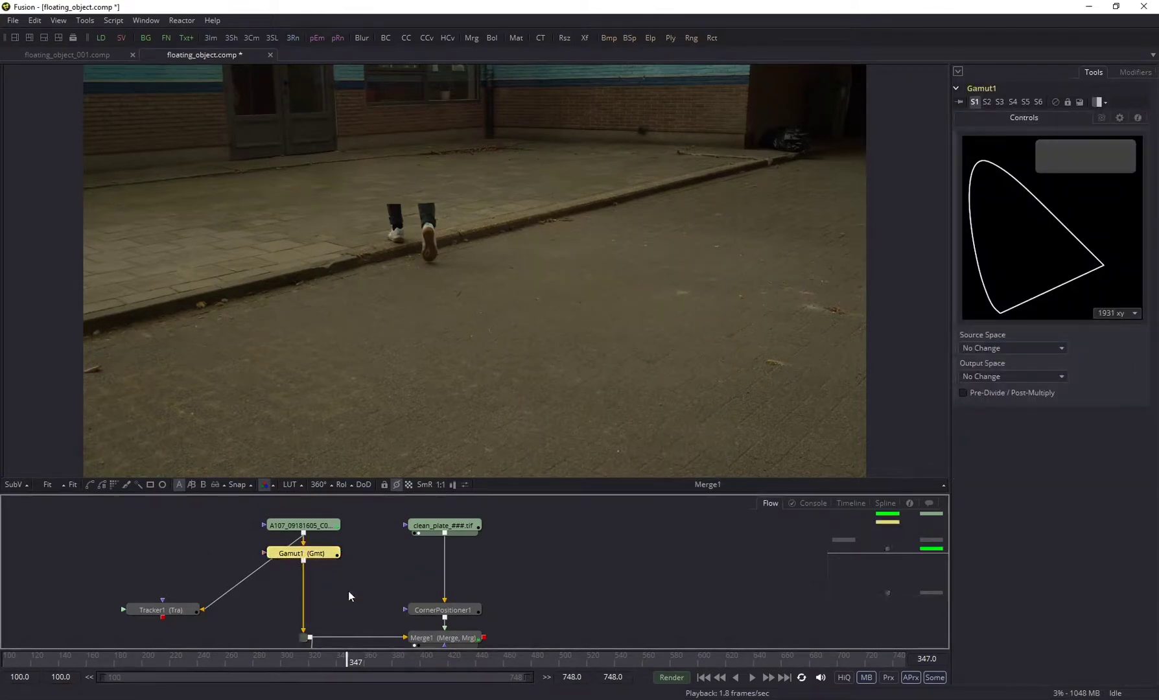
Set the footage Gamut's source space to sRGB and turn on the viewer LUT.
{"action": "left_click", "coordinate": [992, 374]}
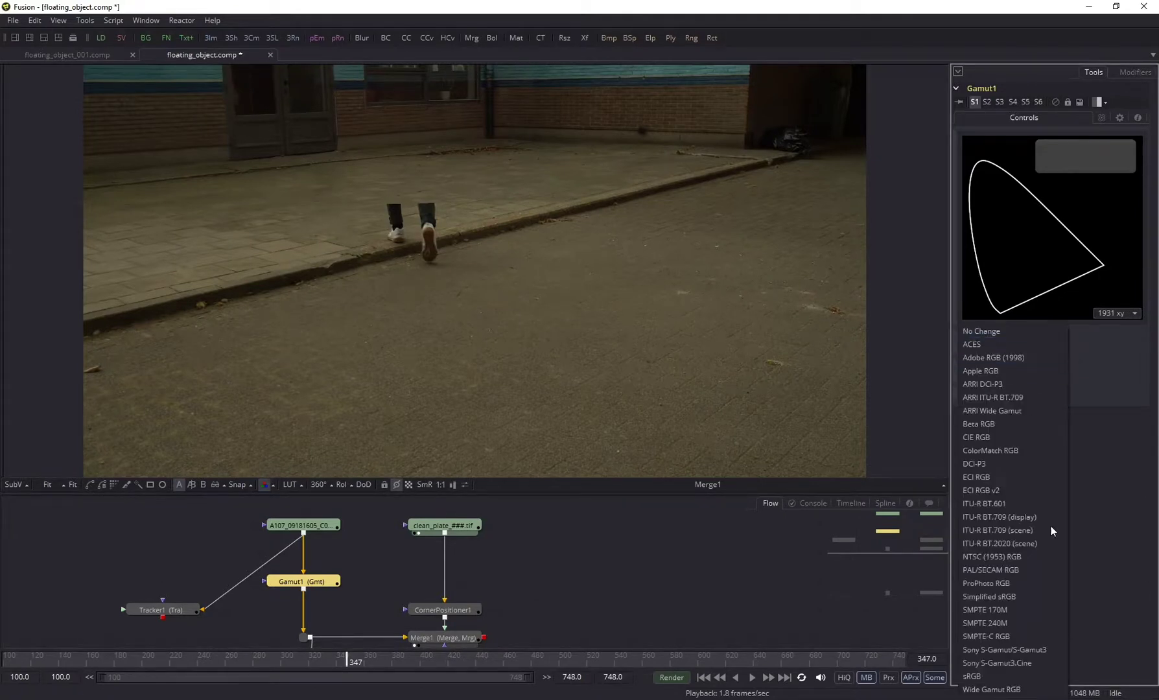
{"action": "left_click", "coordinate": [1007, 678]}
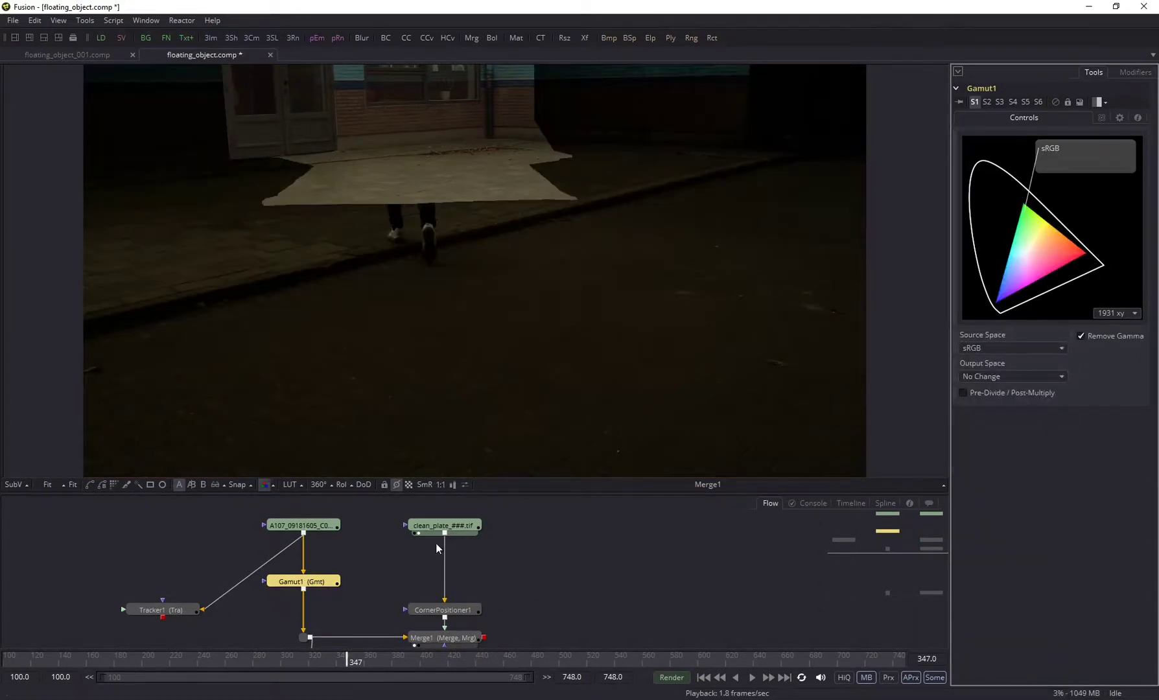
{"action": "left_click", "coordinate": [291, 489]}
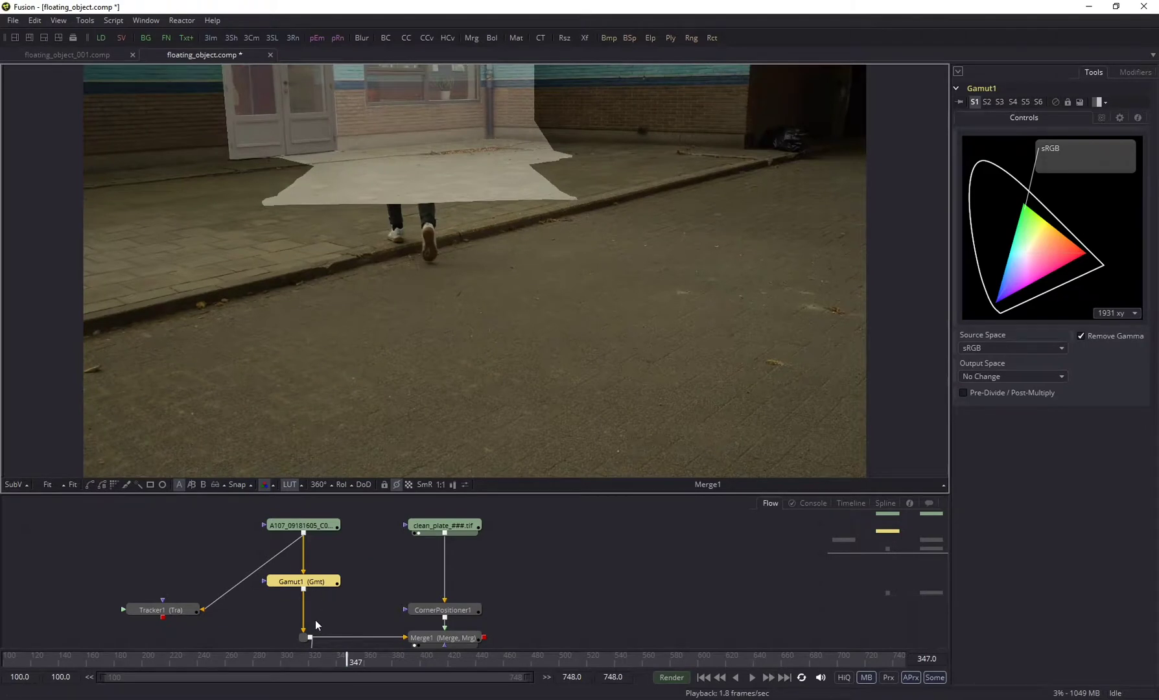
Duplicate the sRGB Gamut node and insert the copy between the clean_plate loader and the Corner Positioner.
{"action": "key", "text": "ctrl+c"}
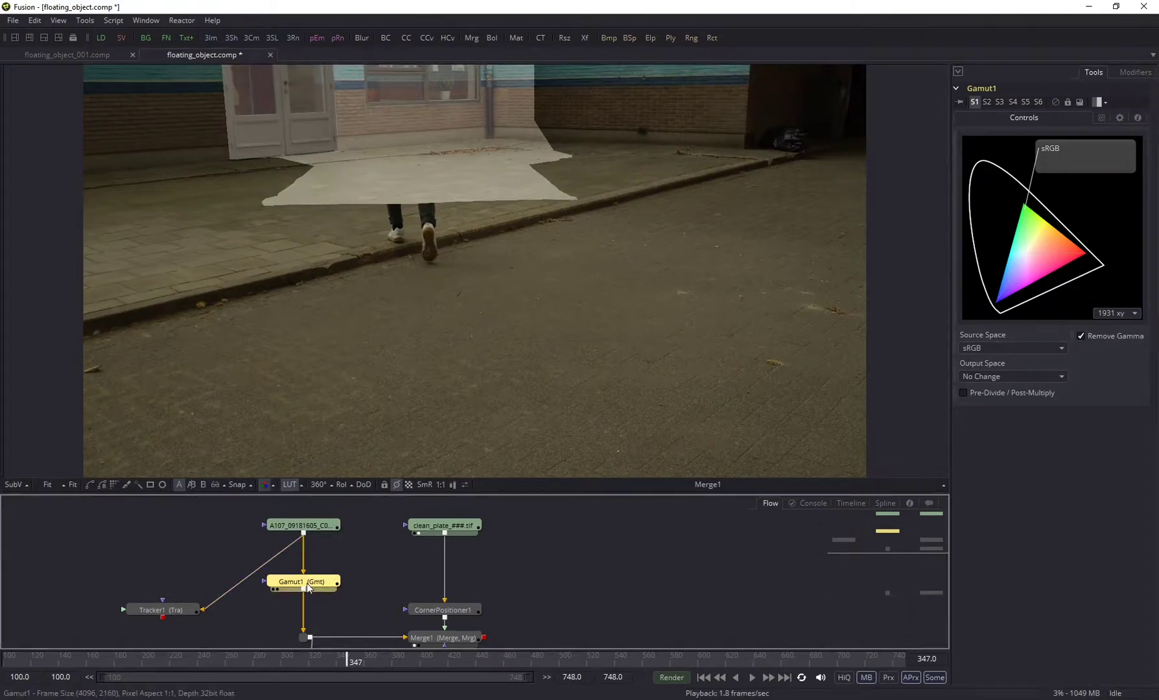
{"action": "key", "text": "ctrl+v"}
{"action": "left_click_drag", "start_coordinate": [422, 585], "coordinate": [445, 583]}
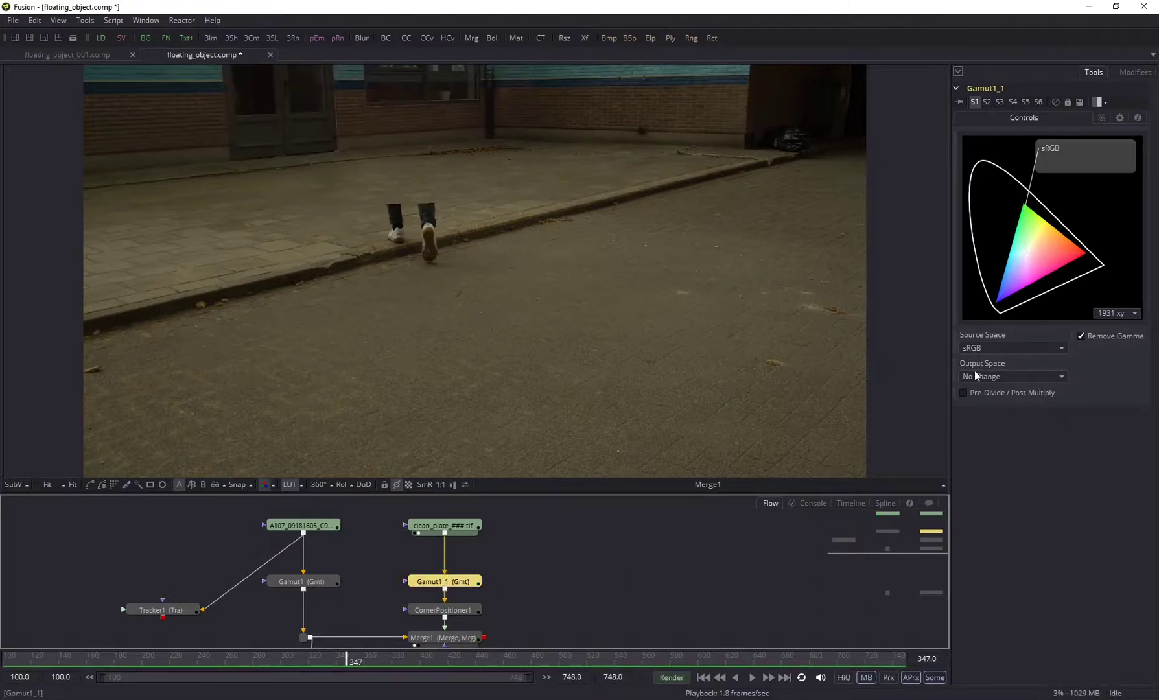
Display the Clean Plate node's output in the viewer.
{"action": "scroll", "coordinate": [544, 590], "scroll_direction": "down", "scroll_amount": 2}
{"action": "left_click_drag", "start_coordinate": [543, 590], "coordinate": [558, 485]}
{"action": "left_click_drag", "start_coordinate": [538, 572], "coordinate": [462, 566]}
{"action": "left_click_drag", "start_coordinate": [420, 624], "coordinate": [489, 228]}
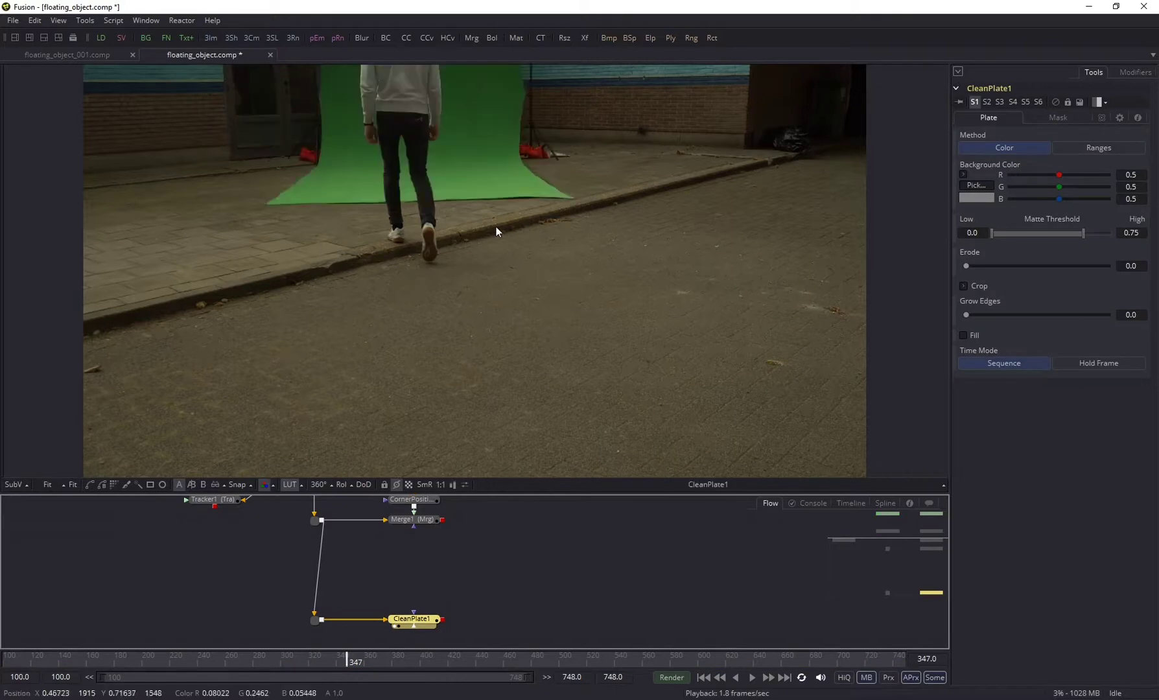
Go to frame 644 and frame the crouching actor and green screen in the viewer.
{"action": "scroll", "coordinate": [486, 221], "scroll_direction": "down", "scroll_amount": 2}
{"action": "scroll", "coordinate": [455, 286], "scroll_direction": "up", "scroll_amount": 4}
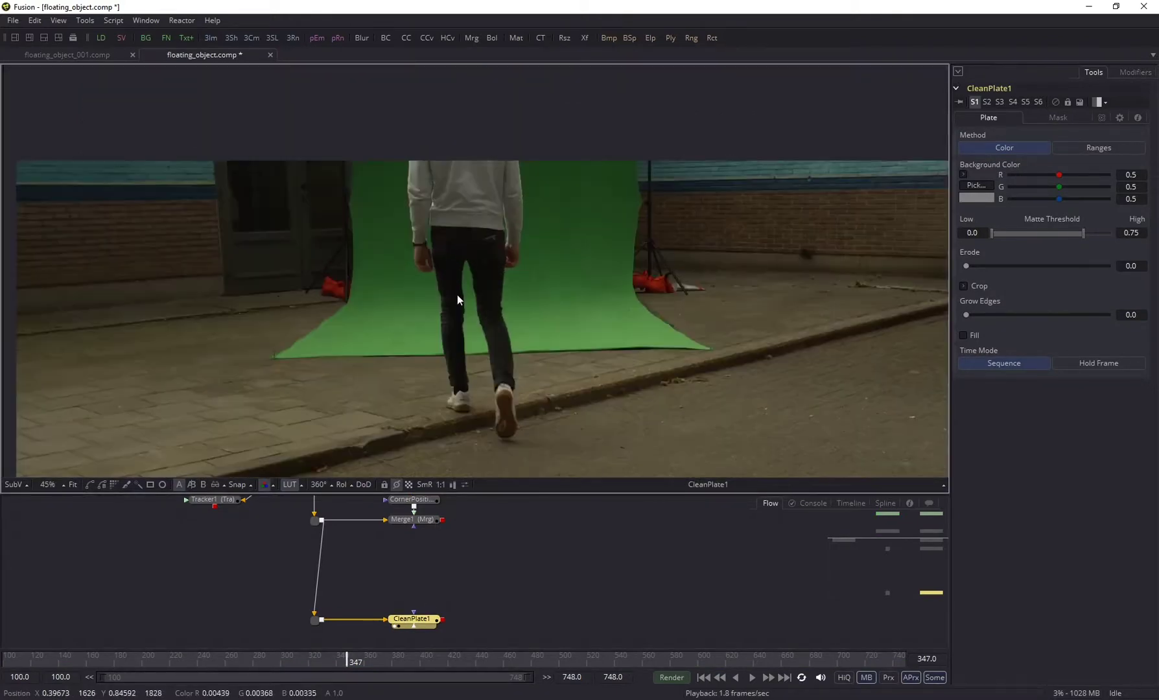
{"action": "type", "text": "644"}
{"action": "key", "text": "Return"}
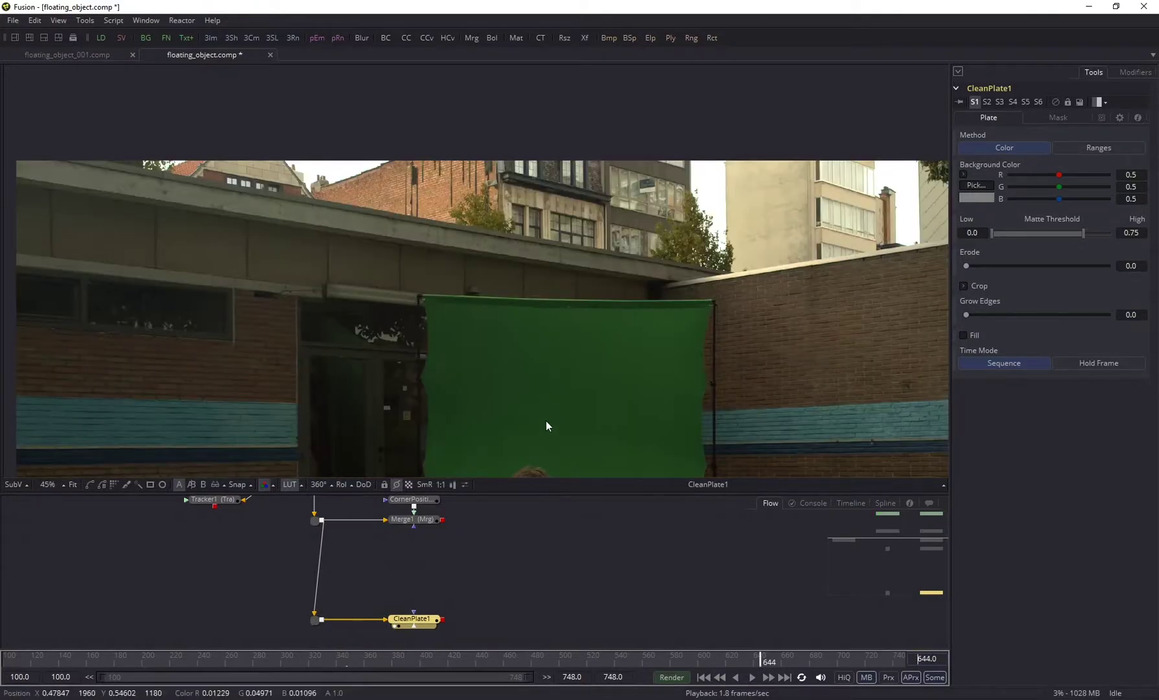
{"action": "scroll", "coordinate": [531, 369], "scroll_direction": "down", "scroll_amount": 1}
{"action": "scroll", "coordinate": [530, 371], "scroll_direction": "up", "scroll_amount": 2}
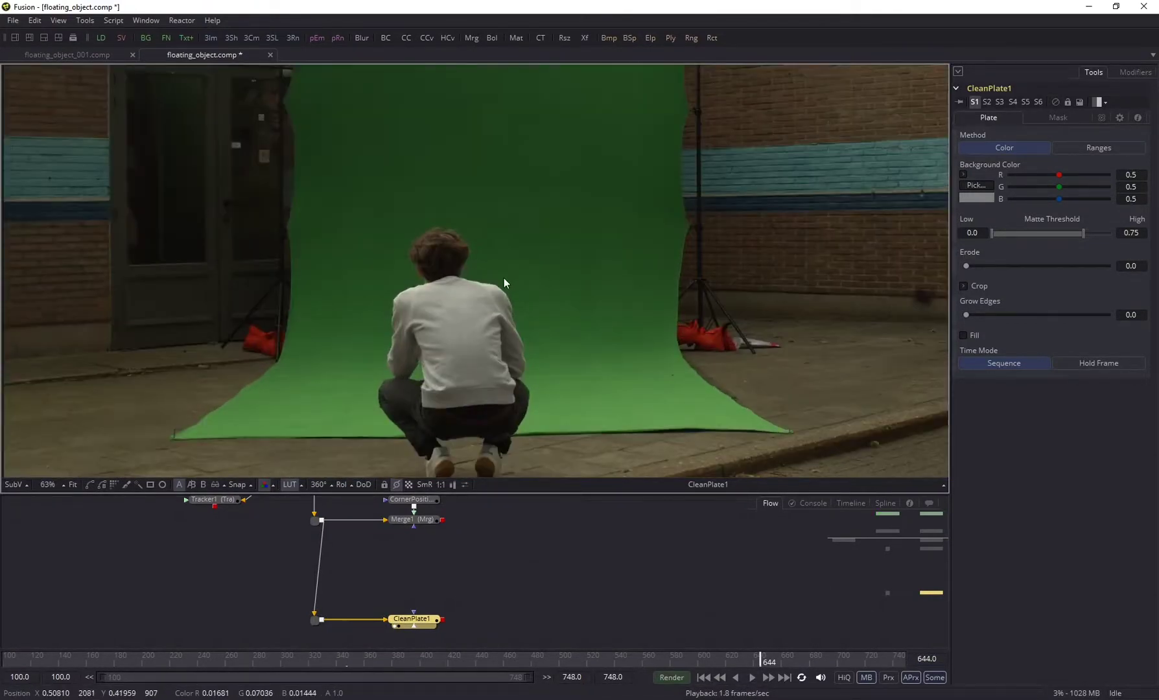
{"action": "left_click_drag", "start_coordinate": [488, 353], "coordinate": [494, 301]}
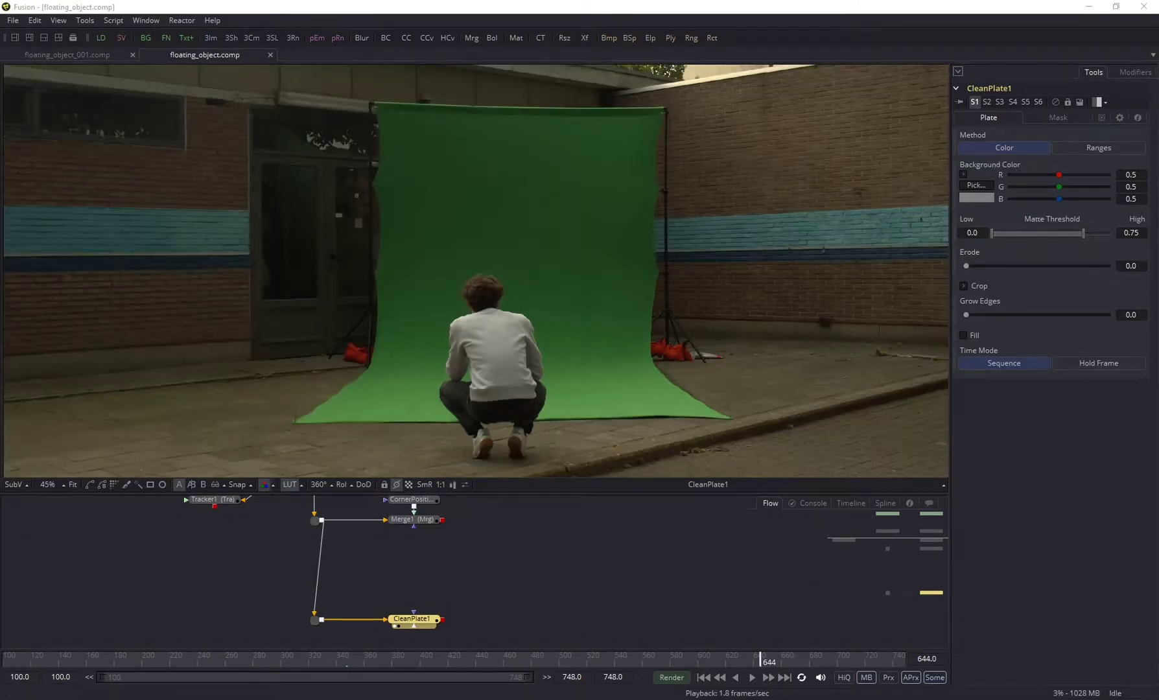
Enable the viewer's region of interest and set it around the green screen, from about 1176,473 to 2848,1671.
{"action": "left_click", "coordinate": [340, 486]}
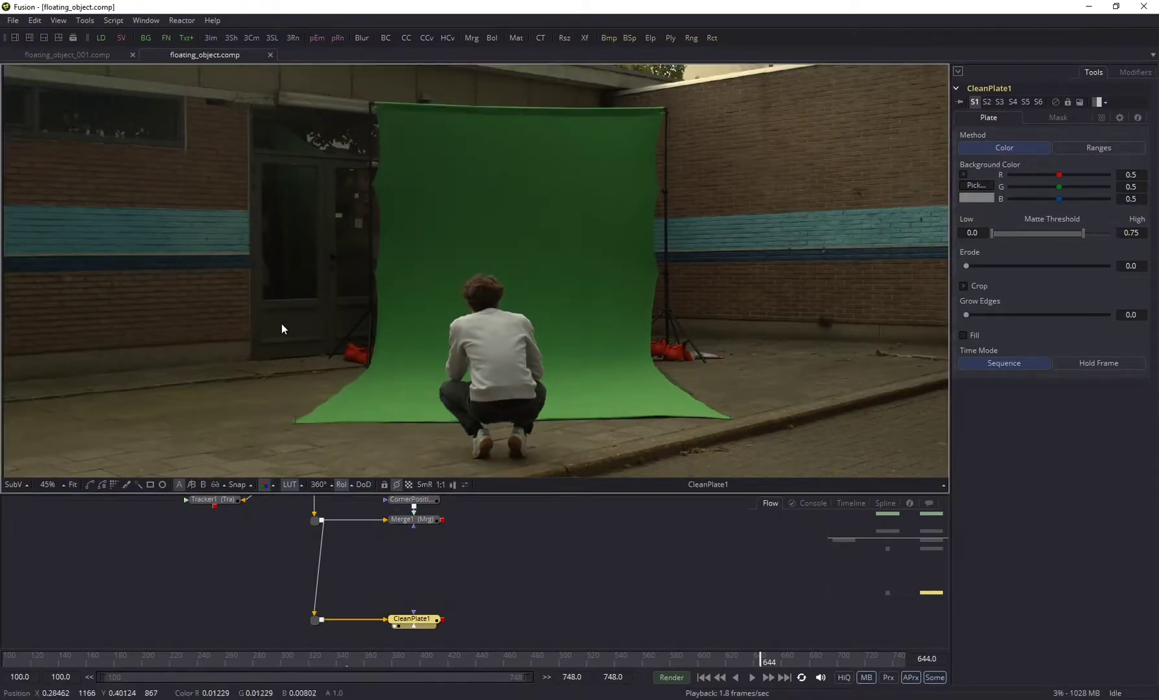
{"action": "left_click", "coordinate": [352, 490]}
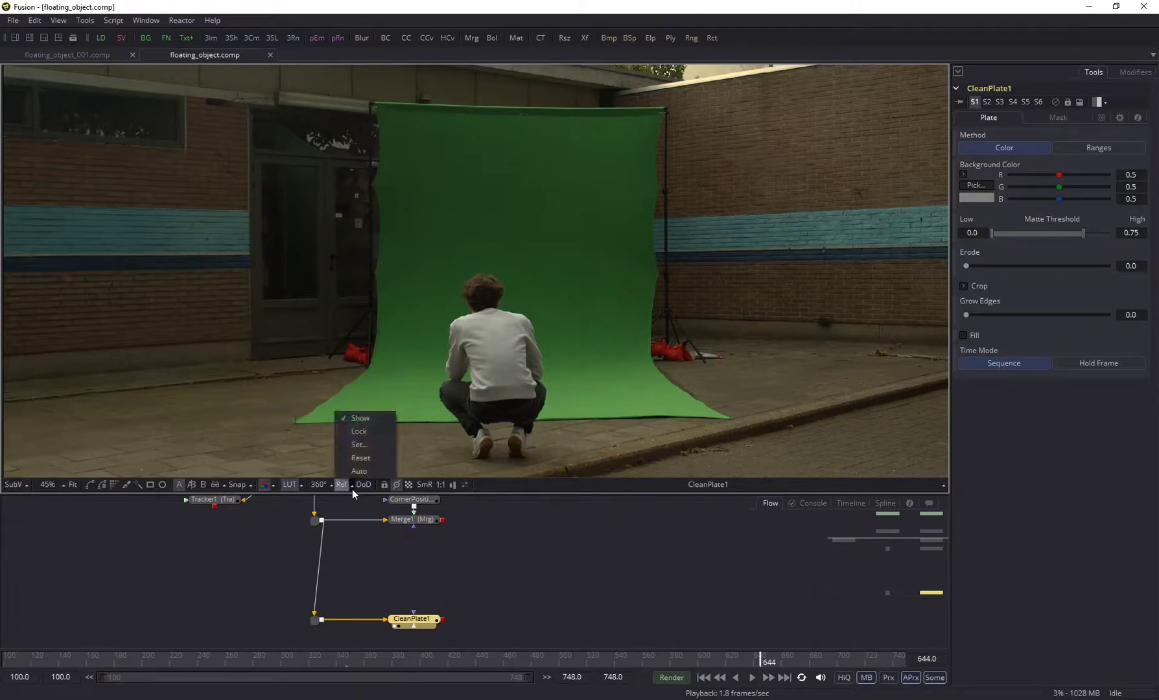
{"action": "left_click", "coordinate": [364, 449]}
{"action": "left_click_drag", "start_coordinate": [301, 101], "coordinate": [738, 423]}
{"action": "left_click_drag", "start_coordinate": [300, 305], "coordinate": [285, 305]}
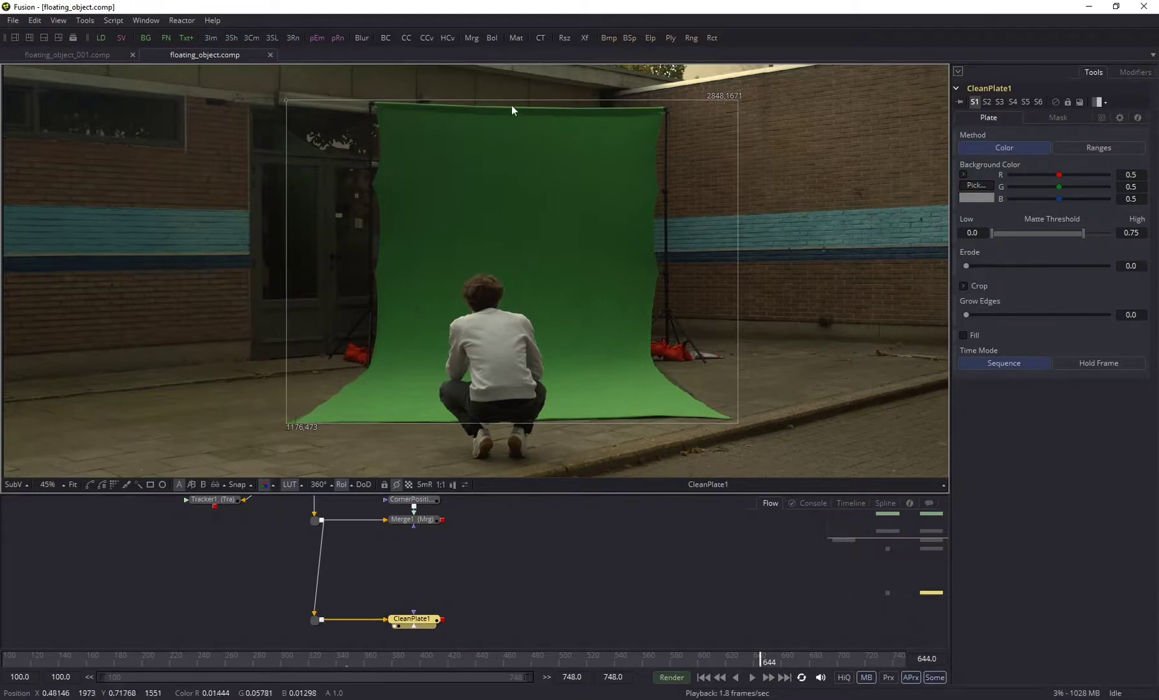
Pick the Clean Plate's background color by sampling the green screen beside the actor.
{"action": "scroll", "coordinate": [235, 290], "scroll_direction": "down", "scroll_amount": 2}
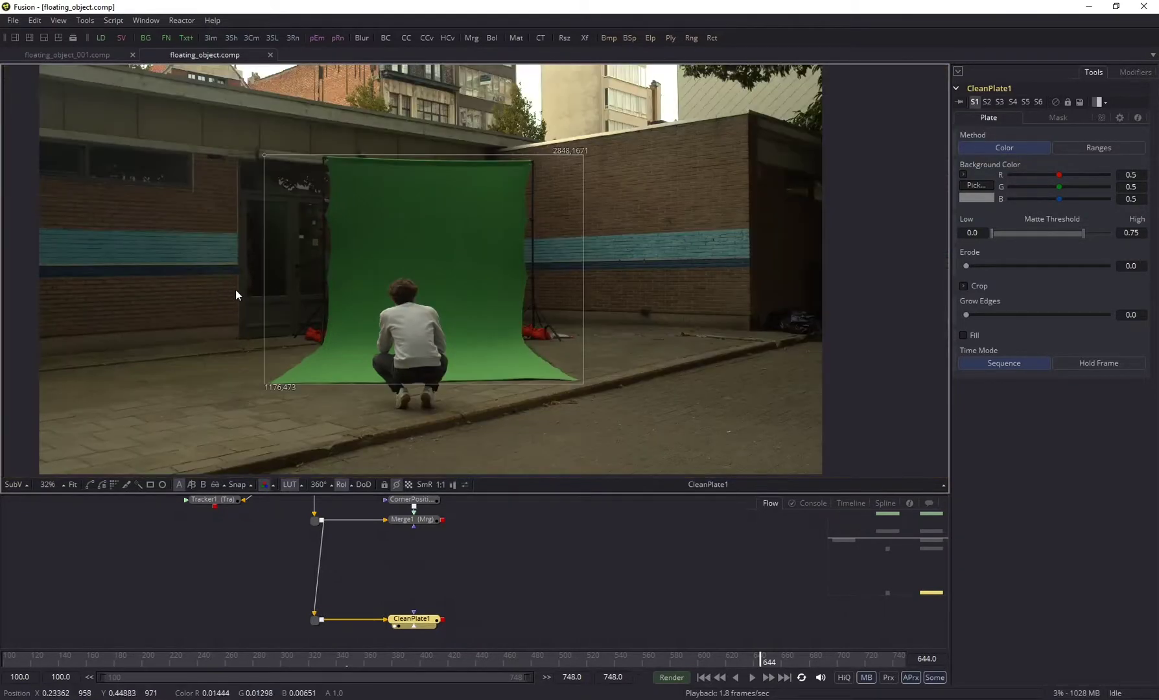
{"action": "scroll", "coordinate": [353, 322], "scroll_direction": "up", "scroll_amount": 2}
{"action": "scroll", "coordinate": [474, 298], "scroll_direction": "up", "scroll_amount": 1}
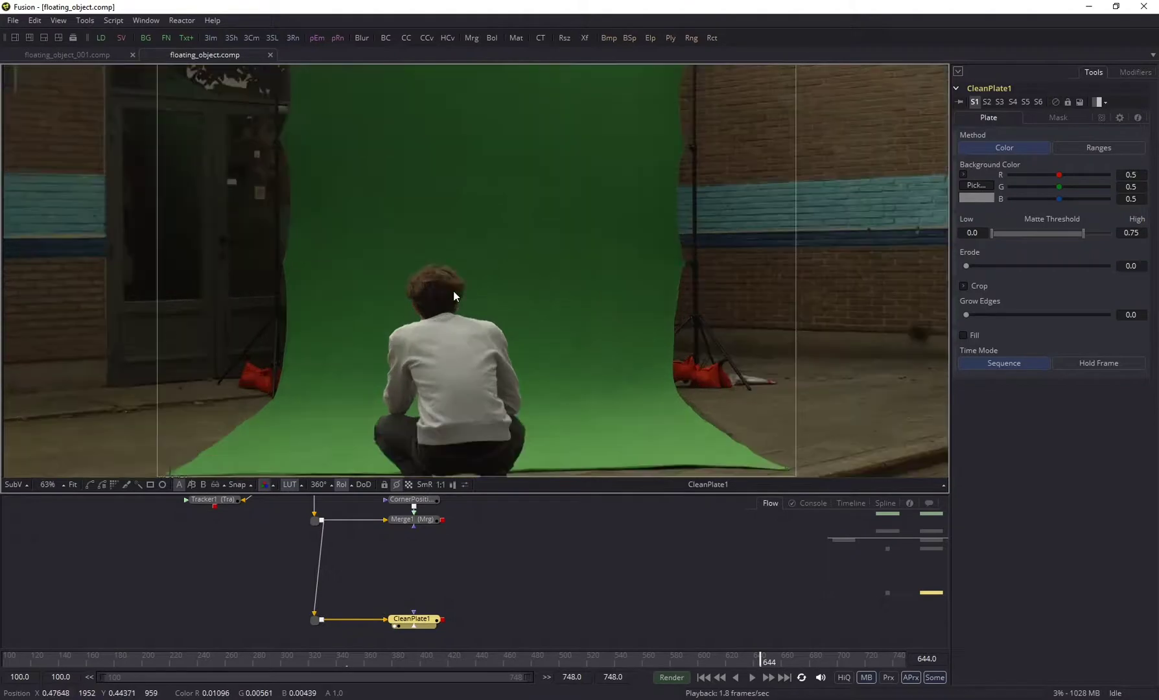
{"action": "scroll", "coordinate": [454, 296], "scroll_direction": "down", "scroll_amount": 1}
{"action": "left_click_drag", "start_coordinate": [981, 199], "coordinate": [547, 289]}
{"action": "left_click_drag", "start_coordinate": [509, 339], "coordinate": [527, 375]}
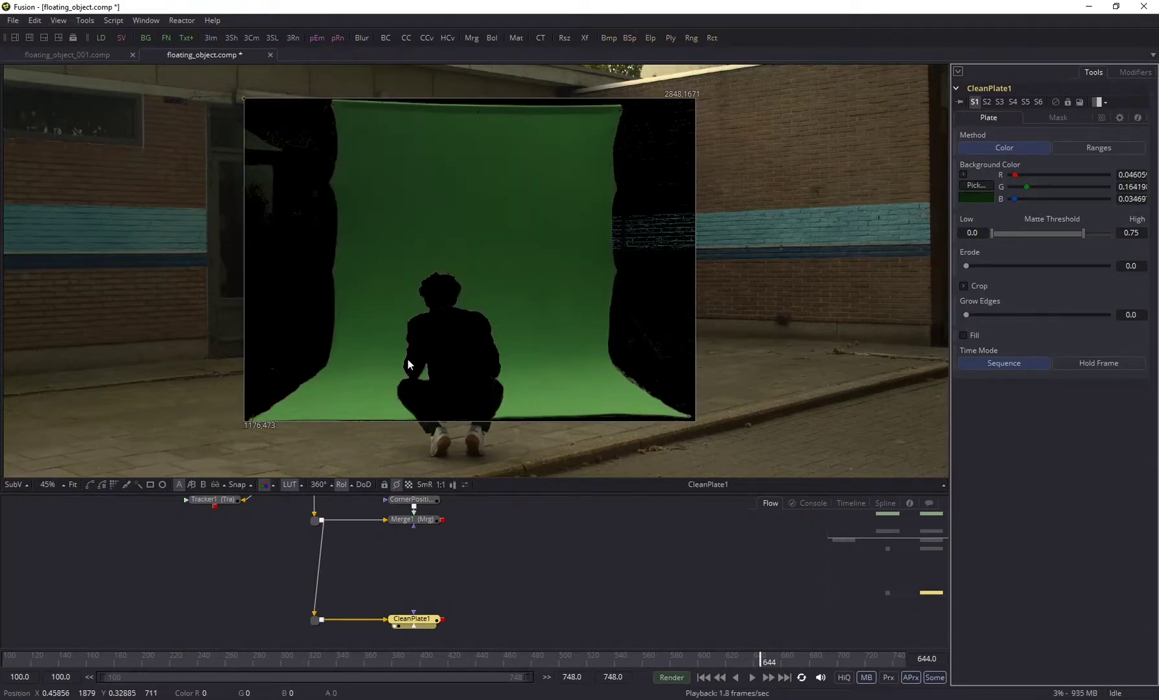
Set the Clean Plate's low matte threshold to 0.02.
{"action": "scroll", "coordinate": [408, 345], "scroll_direction": "up", "scroll_amount": 2}
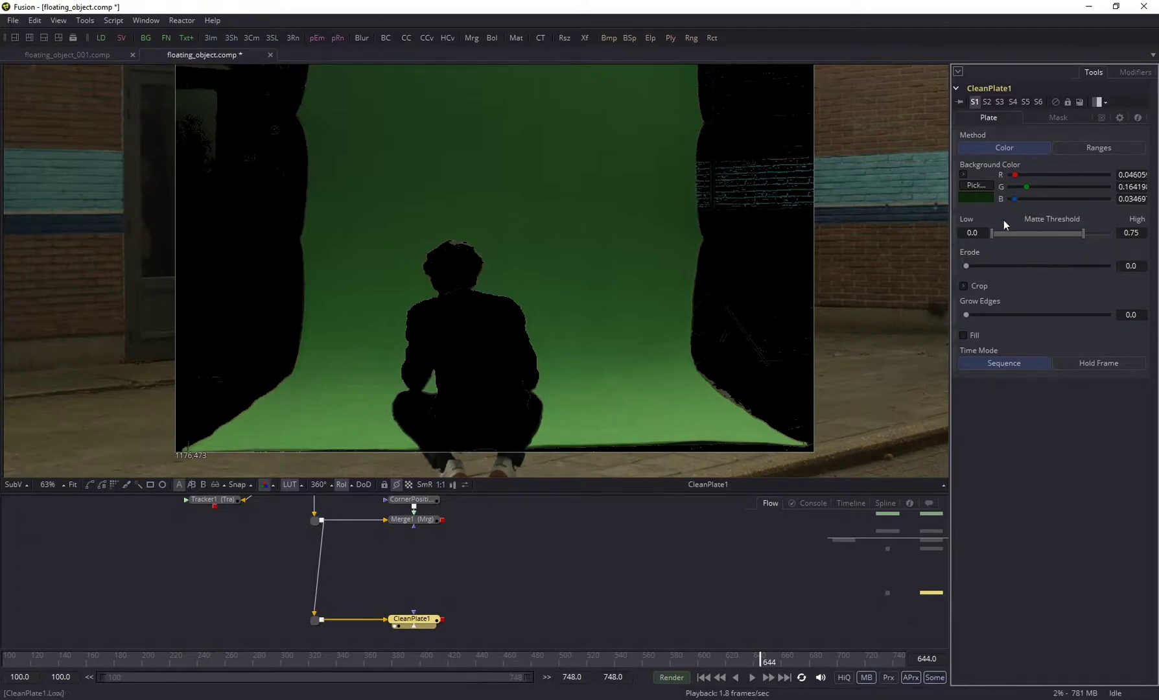
{"action": "left_click", "coordinate": [979, 232]}
{"action": "type", "text": "2"}
{"action": "key", "text": "Tab"}
{"action": "scroll", "coordinate": [560, 332], "scroll_direction": "down", "scroll_amount": 2}
{"action": "scroll", "coordinate": [559, 331], "scroll_direction": "up", "scroll_amount": 2}
Try a Grow Edges of about 0.0205 and an Erode of 0.001, and reset both values.
{"action": "left_click_drag", "start_coordinate": [968, 315], "coordinate": [980, 315]}
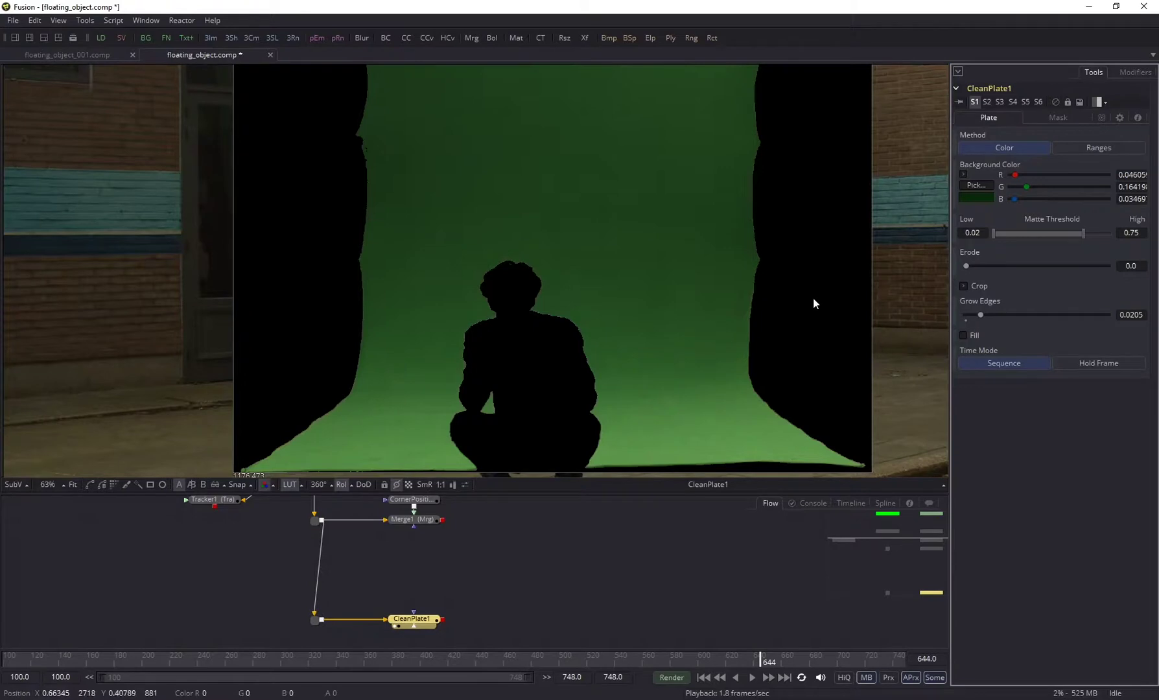
{"action": "left_click", "coordinate": [1131, 266]}
{"action": "type", "text": "01"}
{"action": "key", "text": "Tab"}
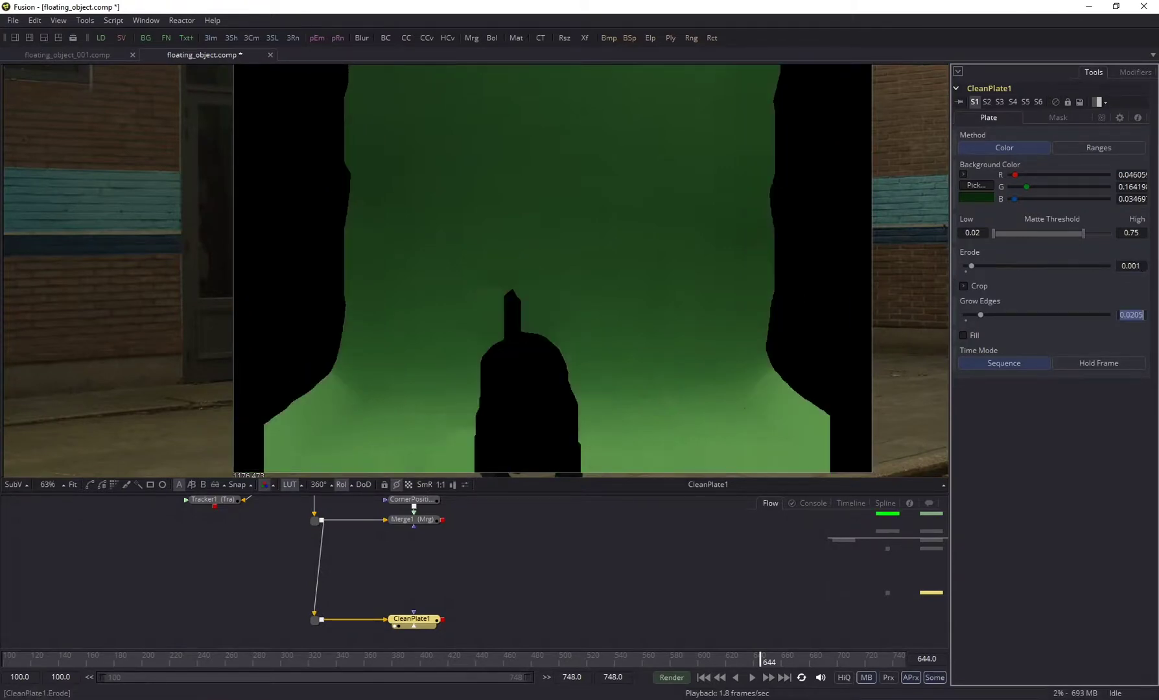
{"action": "left_click_drag", "start_coordinate": [501, 333], "coordinate": [516, 300]}
{"action": "left_click", "coordinate": [964, 273]}
{"action": "left_click", "coordinate": [966, 318]}
Set the Clean Plate's Erode to about 0.0015 and its high matte threshold to about 0.562.
{"action": "mouse_move", "coordinate": [966, 266]}
{"action": "left_mouse_down"}
{"action": "mouse_move", "coordinate": [1006, 266]}
{"action": "mouse_move", "coordinate": [987, 266]}
{"action": "left_mouse_up"}
{"action": "scroll", "coordinate": [549, 266], "scroll_direction": "down", "scroll_amount": 2}
{"action": "mouse_move", "coordinate": [1083, 234]}
{"action": "left_mouse_down"}
{"action": "mouse_move", "coordinate": [1061, 233]}
{"action": "mouse_move", "coordinate": [1115, 231]}
{"action": "mouse_move", "coordinate": [1063, 226]}
{"action": "left_mouse_up"}
Raise the Clean Plate's Grow Edges to about 0.0427 and enable Fill to close the remaining holes.
{"action": "left_click_drag", "start_coordinate": [966, 315], "coordinate": [989, 315]}
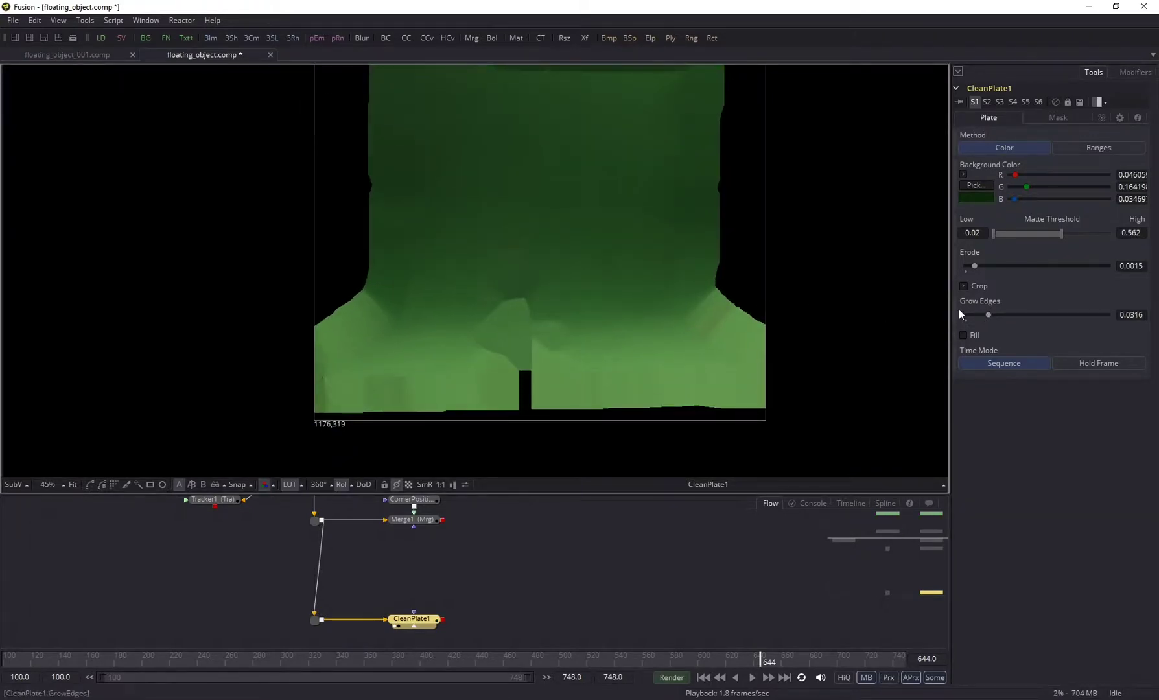
{"action": "left_click", "coordinate": [318, 621]}
{"action": "left_click", "coordinate": [413, 620]}
{"action": "left_click_drag", "start_coordinate": [989, 315], "coordinate": [996, 316]}
{"action": "left_click", "coordinate": [964, 336]}
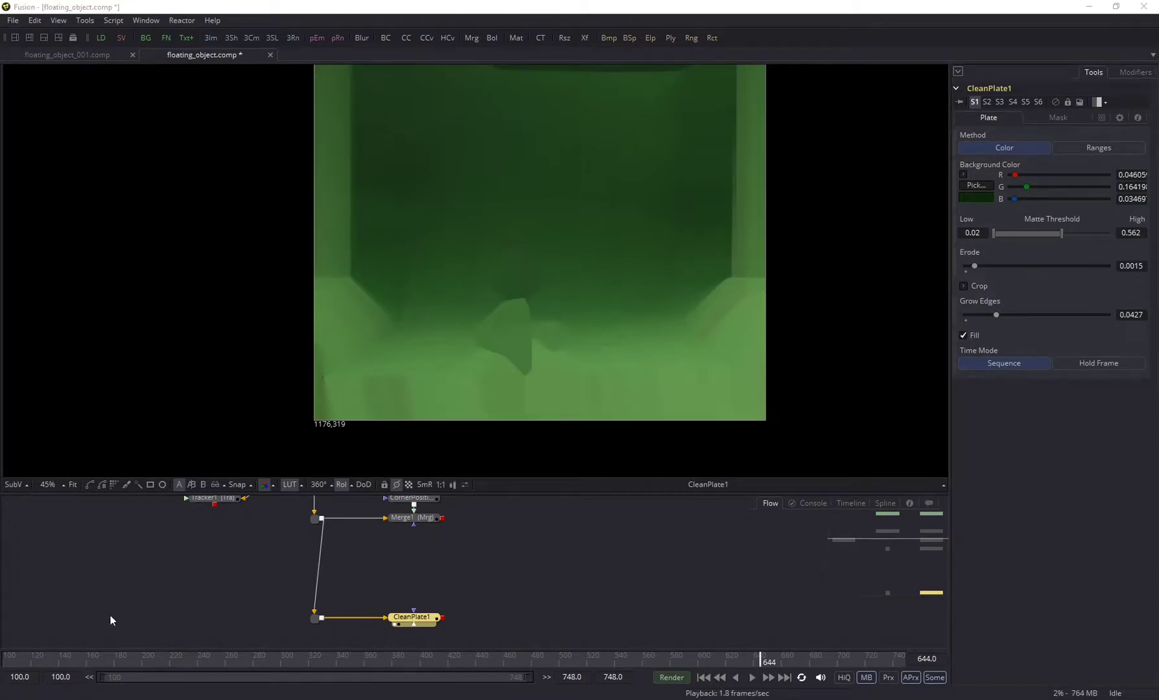
Add a Delta Keyer below the Clean Plate node and connect the footage router to it.
{"action": "scroll", "coordinate": [593, 582], "scroll_direction": "down", "scroll_amount": 3}
{"action": "left_click", "coordinate": [551, 576]}
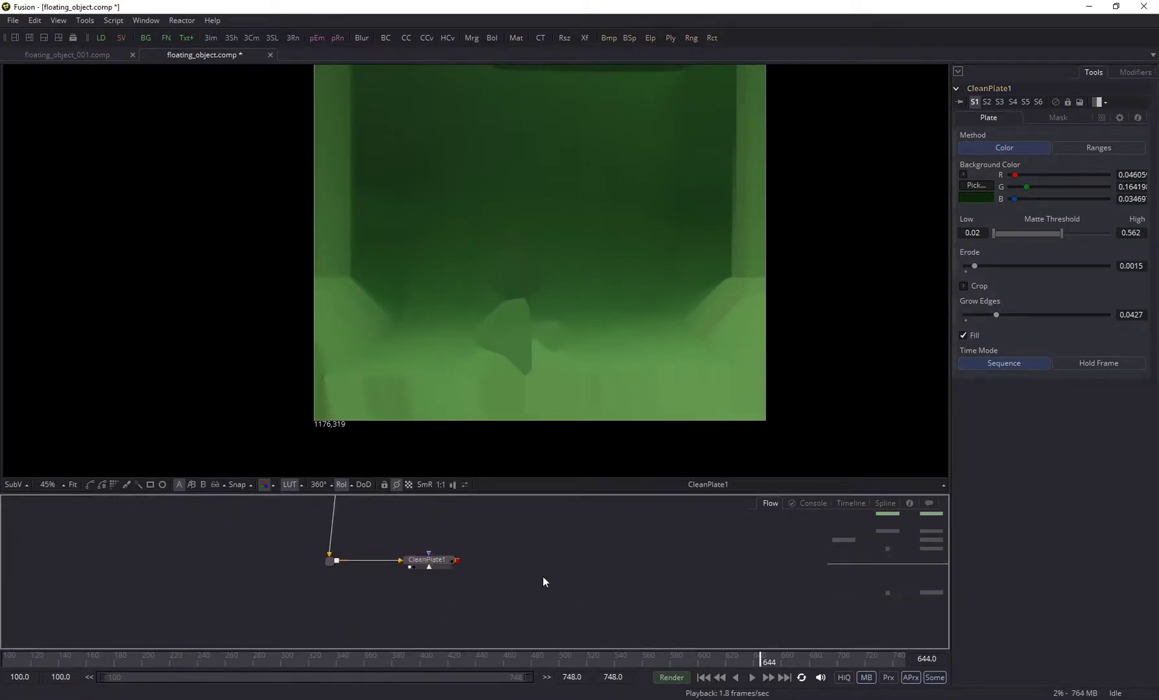
{"action": "key", "text": "shift+space"}
{"action": "type", "text": "del"}
{"action": "key", "text": "Return"}
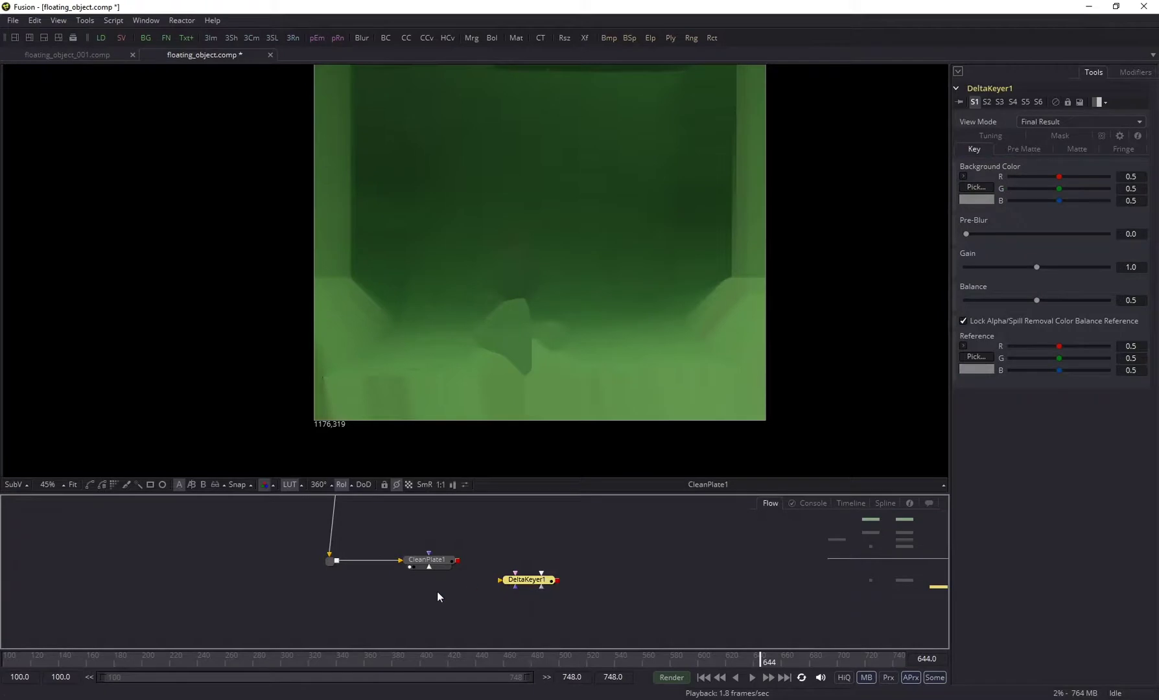
{"action": "left_click_drag", "start_coordinate": [511, 582], "coordinate": [410, 600]}
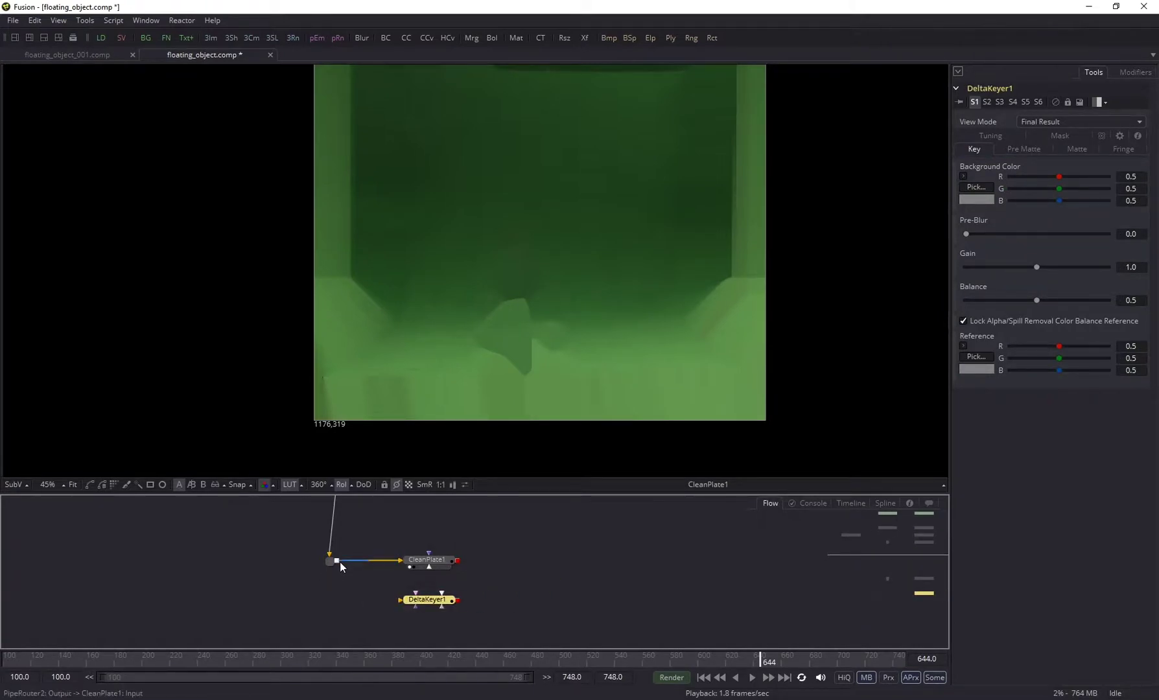
{"action": "left_click_drag", "start_coordinate": [336, 562], "coordinate": [404, 603]}
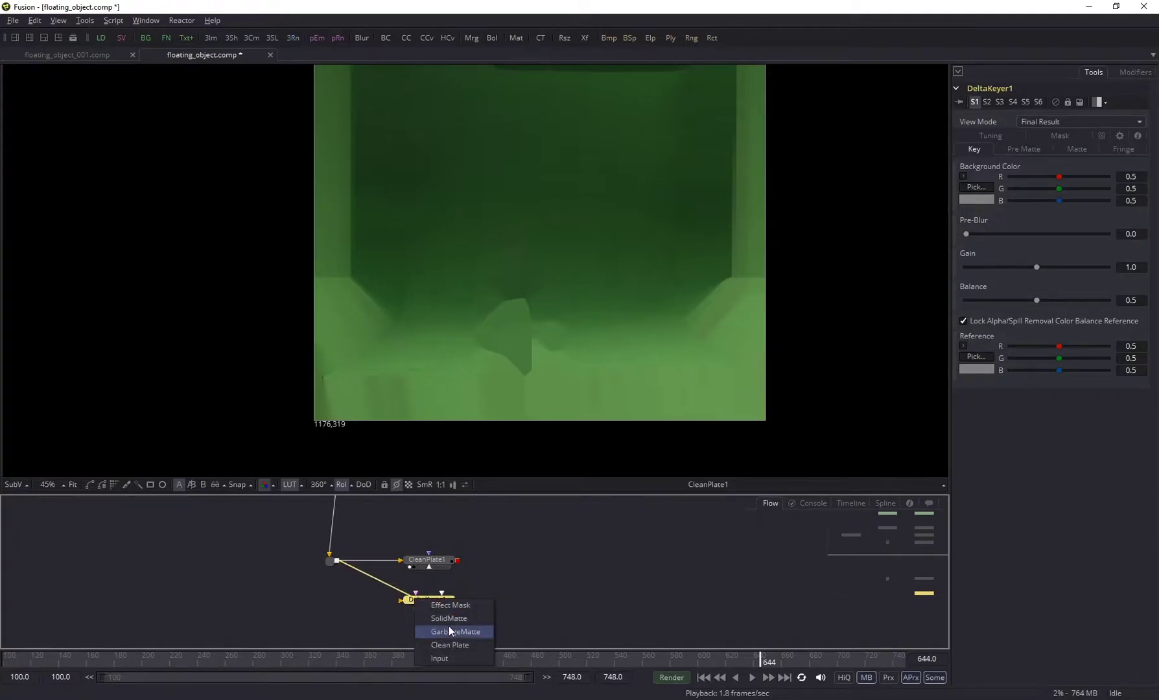
{"action": "left_click", "coordinate": [449, 630]}
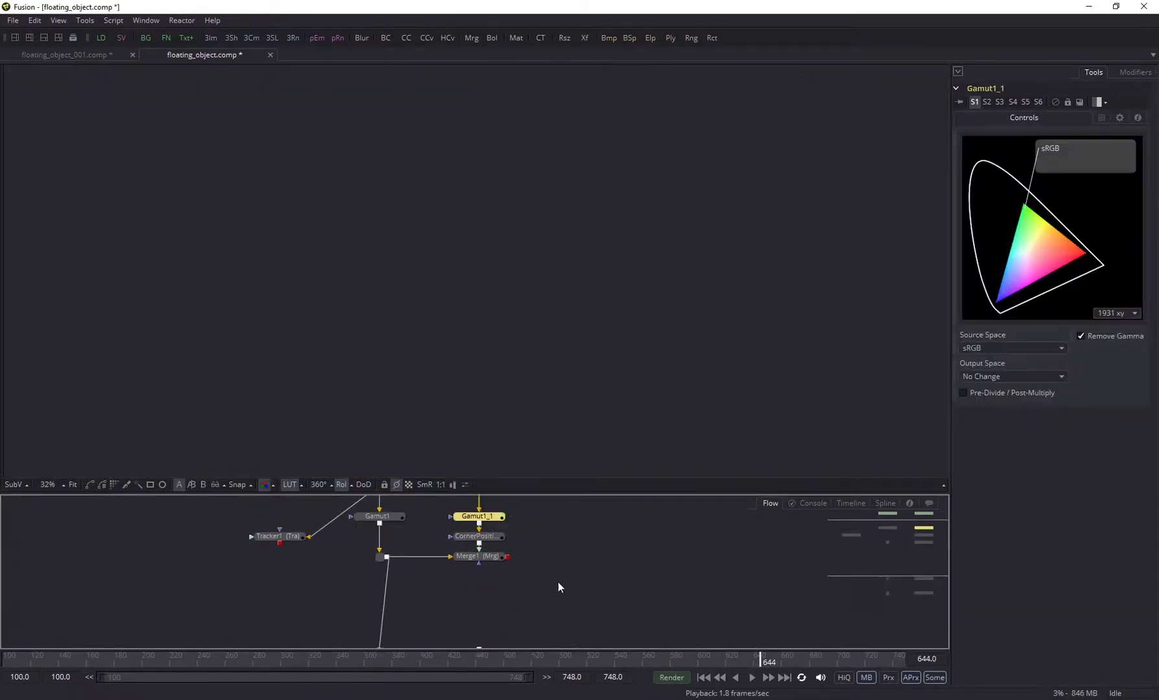
Move the clean_plate loader higher above its Gamut node.
{"action": "scroll", "coordinate": [519, 577], "scroll_direction": "up", "scroll_amount": 3}
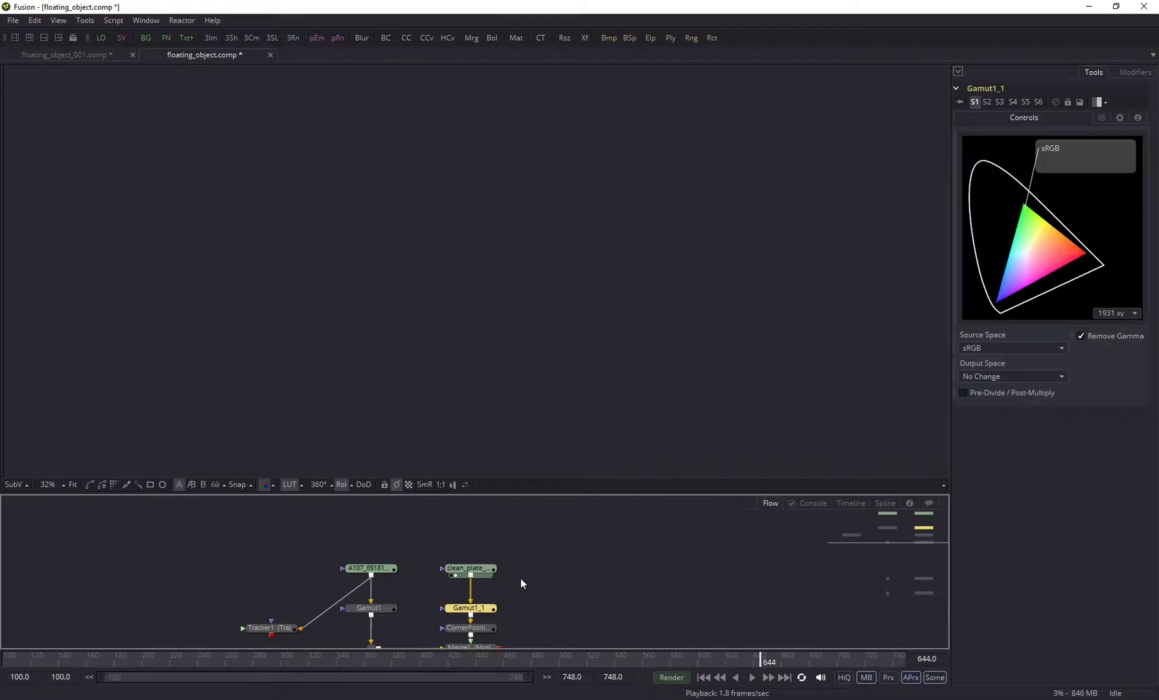
{"action": "scroll", "coordinate": [519, 577], "scroll_direction": "down", "scroll_amount": 3}
{"action": "left_click", "coordinate": [478, 530]}
Try adding a router on the link between the clean_plate loader and its Gamut node, and undo it.
{"action": "left_click", "coordinate": [465, 555], "text": "ctrl"}
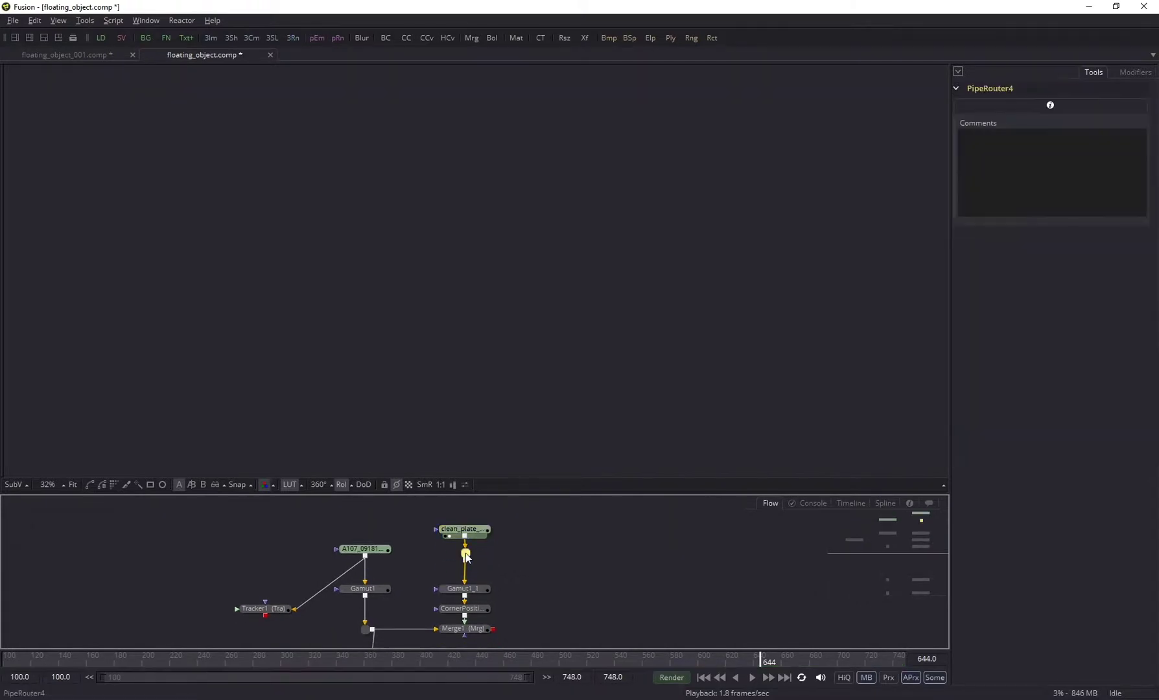
{"action": "left_click", "coordinate": [591, 562]}
{"action": "left_click", "coordinate": [467, 559]}
{"action": "key", "text": "ctrl+z"}
{"action": "key", "text": "ctrl+z"}
{"action": "key", "text": "ctrl+z"}
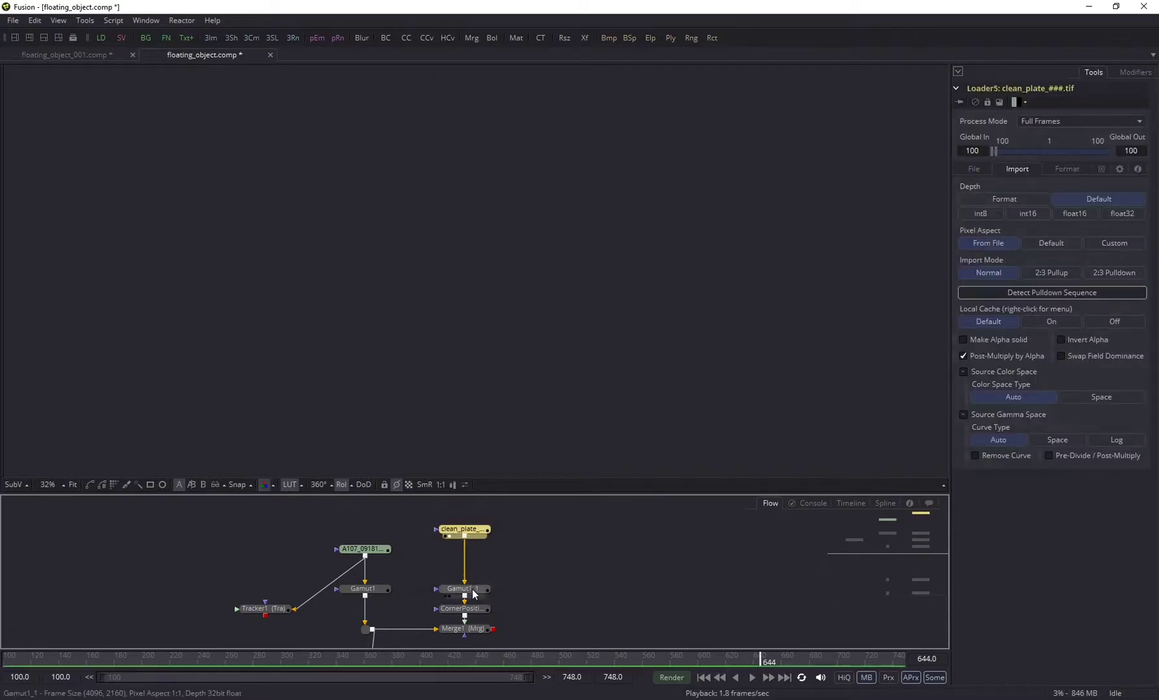
Tidy the node layout by placing each Gamut directly under its loader and the Tracker beside the footage loader.
{"action": "left_click_drag", "start_coordinate": [359, 589], "coordinate": [360, 569]}
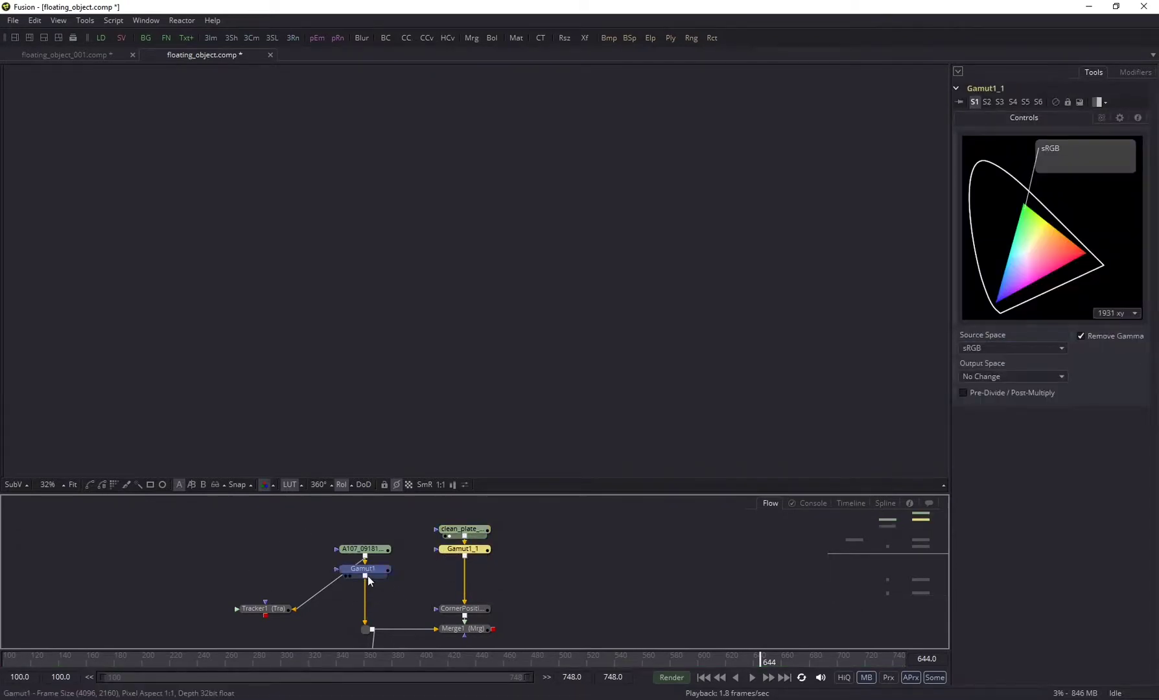
{"action": "left_click_drag", "start_coordinate": [230, 528], "coordinate": [388, 616]}
{"action": "left_click_drag", "start_coordinate": [374, 571], "coordinate": [373, 556]}
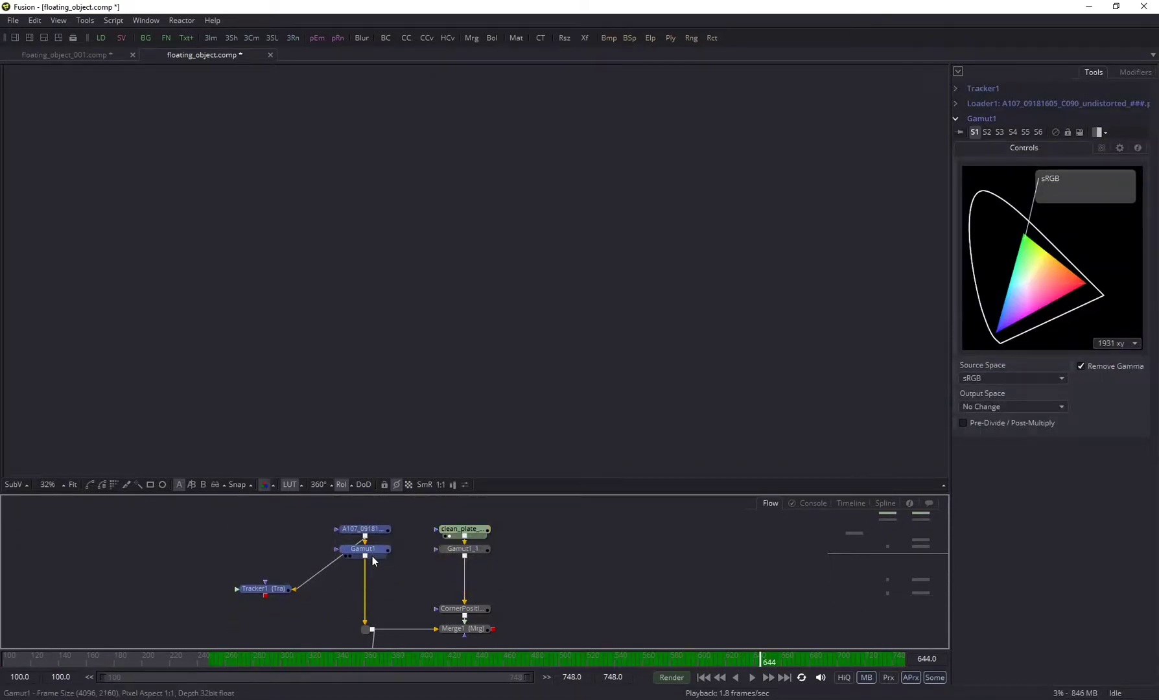
{"action": "left_click_drag", "start_coordinate": [274, 605], "coordinate": [269, 538]}
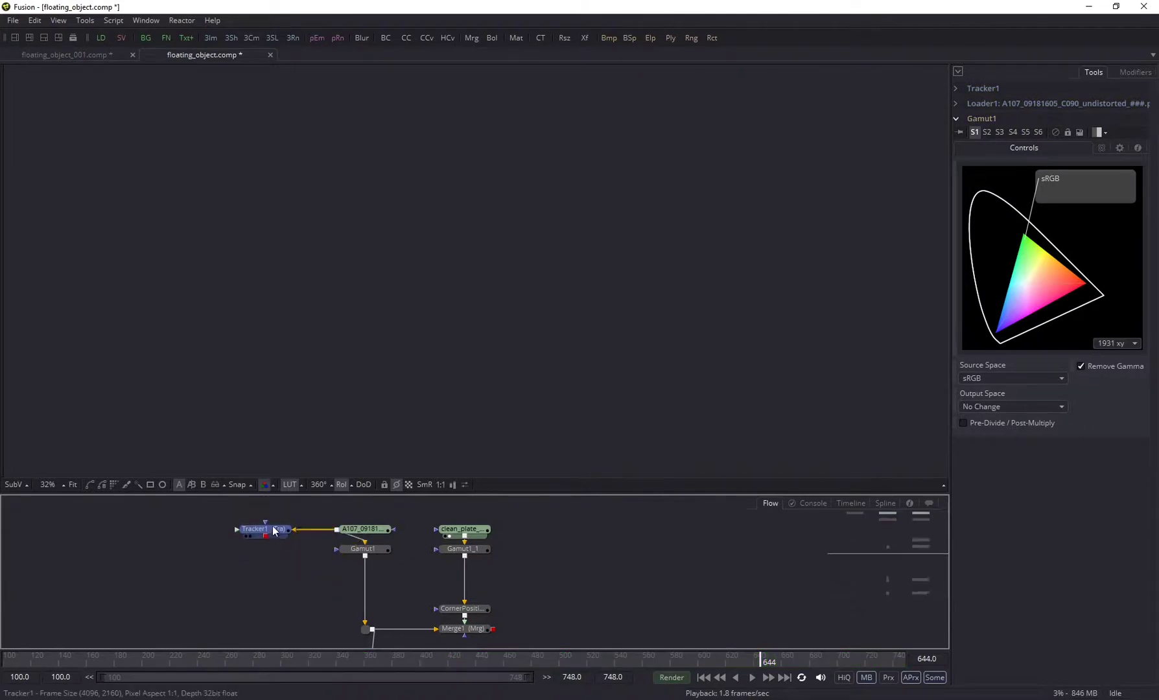
Add a Brightness/Contrast node fed by a new router below the clean plate's Gamut, and show it in the viewer.
{"action": "left_click", "coordinate": [525, 568]}
{"action": "key", "text": "shift+space"}
{"action": "type", "text": "br"}
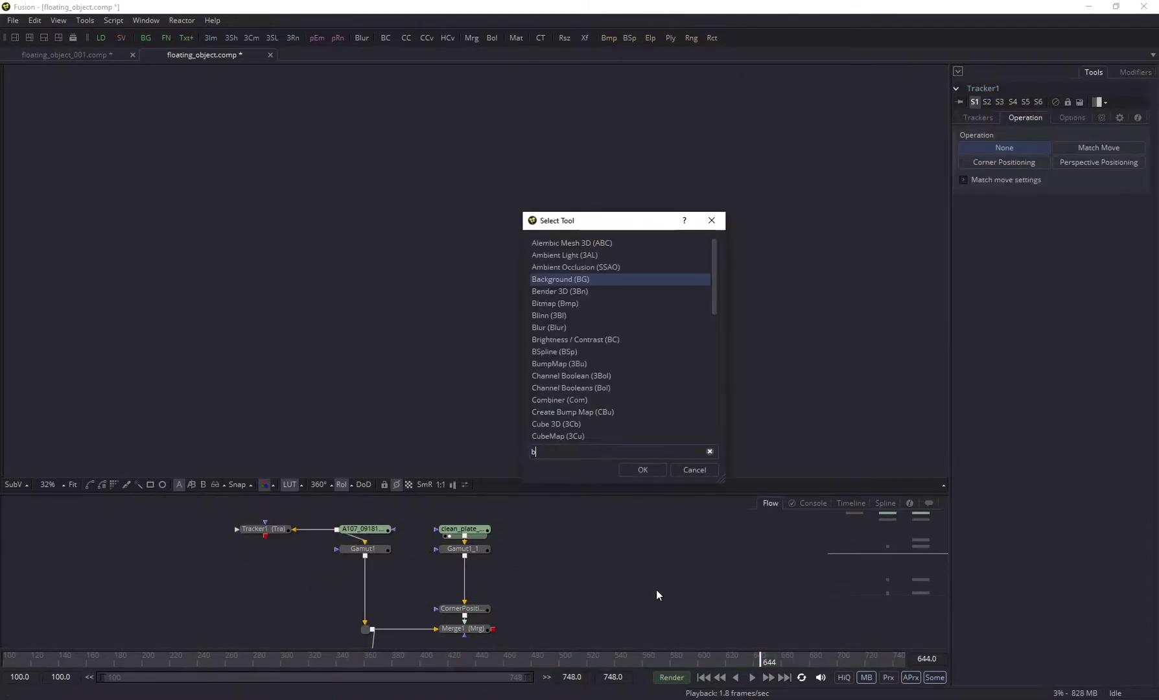
{"action": "key", "text": "Return"}
{"action": "left_click", "coordinate": [464, 576], "text": "ctrl"}
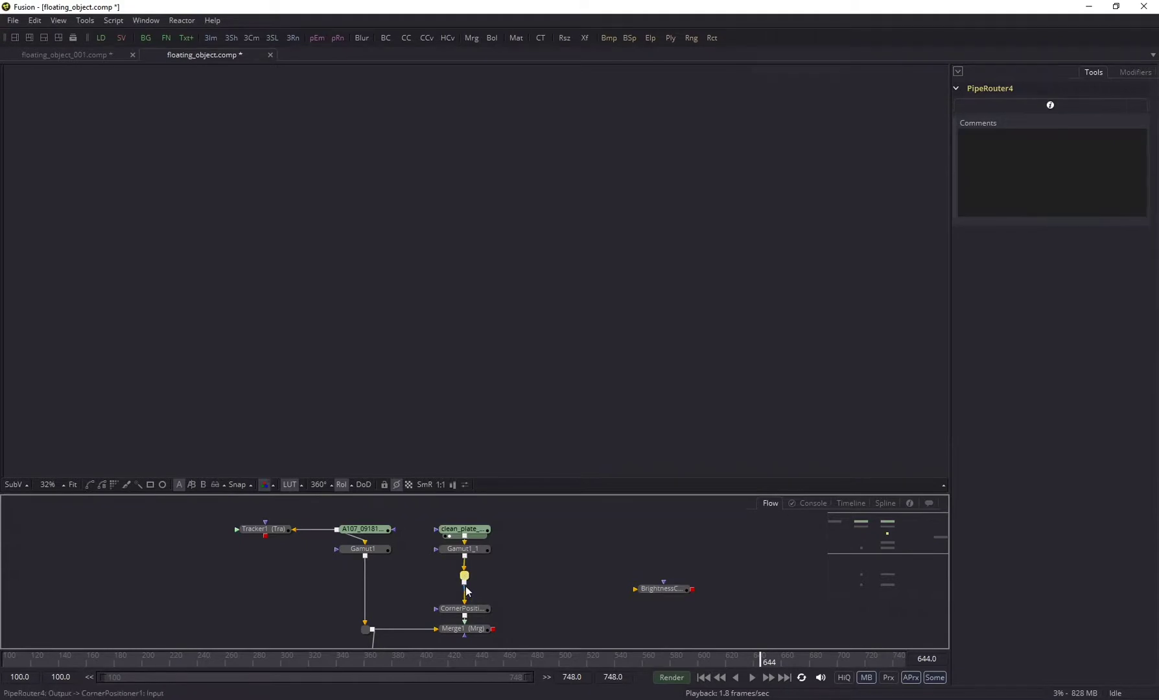
{"action": "left_click_drag", "start_coordinate": [503, 593], "coordinate": [649, 576]}
{"action": "left_click", "coordinate": [649, 572]}
{"action": "key", "text": "1"}
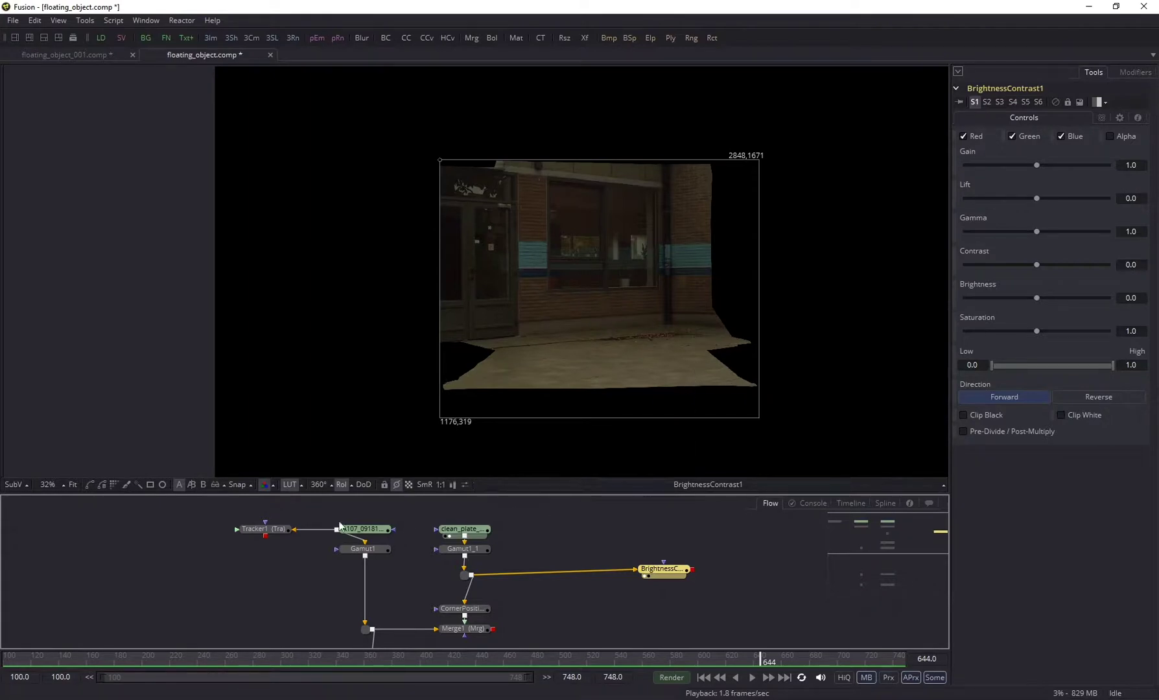
Turn off the viewer's region of interest and examine the edges of the clean plate image.
{"action": "left_click", "coordinate": [339, 484]}
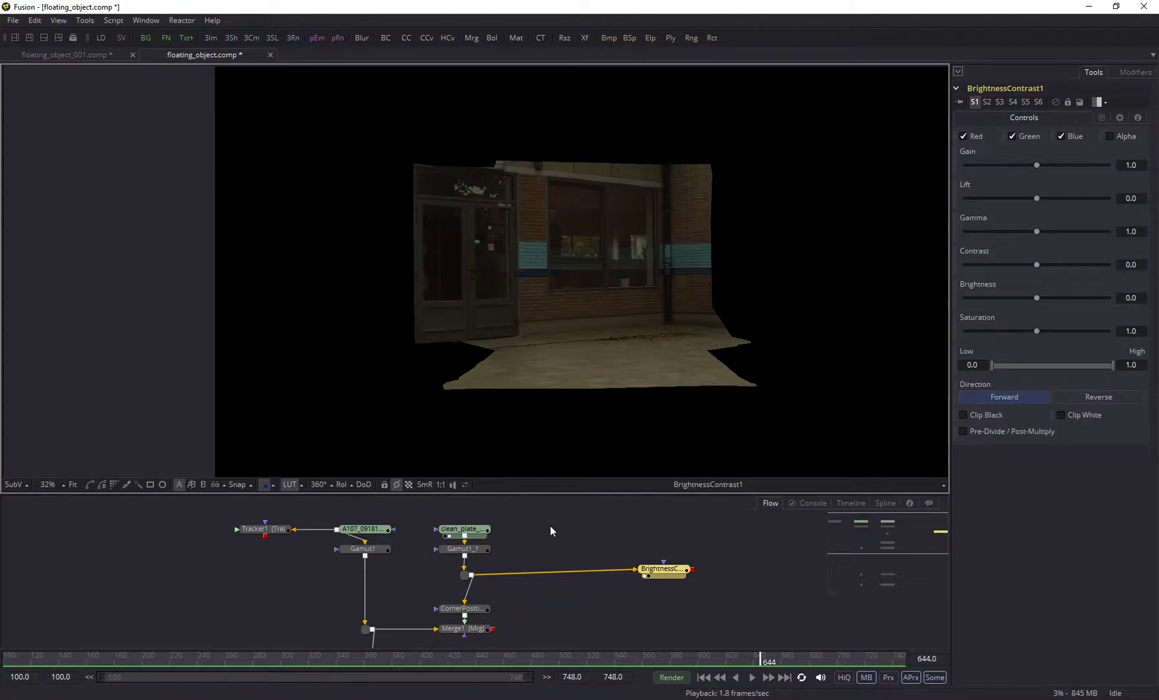
{"action": "scroll", "coordinate": [450, 381], "scroll_direction": "up", "scroll_amount": 3}
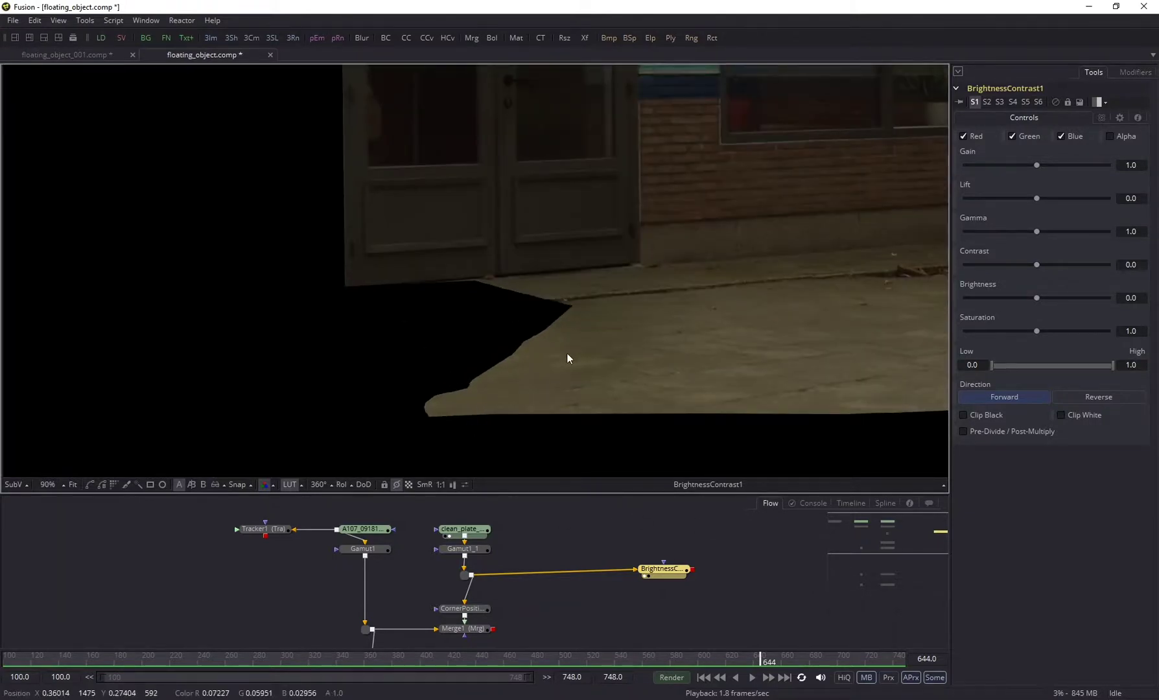
{"action": "scroll", "coordinate": [380, 431], "scroll_direction": "up", "scroll_amount": 2}
{"action": "scroll", "coordinate": [381, 431], "scroll_direction": "down", "scroll_amount": 2}
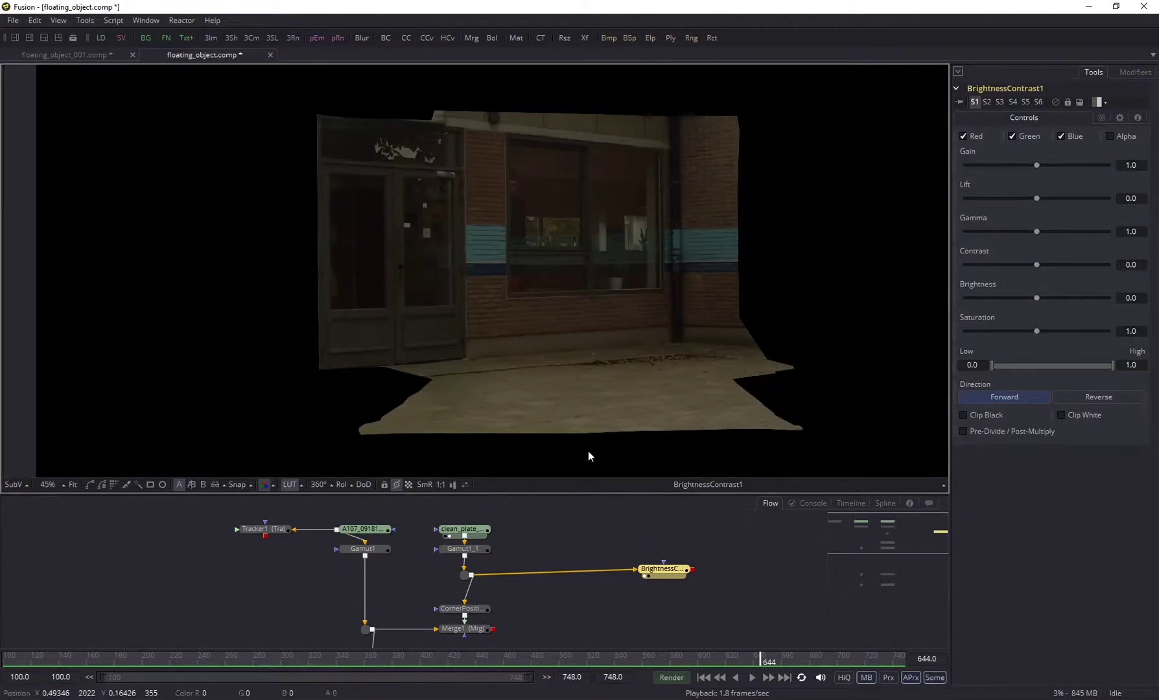
{"action": "scroll", "coordinate": [684, 583], "scroll_direction": "down", "scroll_amount": 2}
Move the Delta Keyer and the Clean Plate node further right of their routers to open up the layout.
{"action": "left_click_drag", "start_coordinate": [684, 585], "coordinate": [663, 489]}
{"action": "left_click_drag", "start_coordinate": [638, 568], "coordinate": [614, 590]}
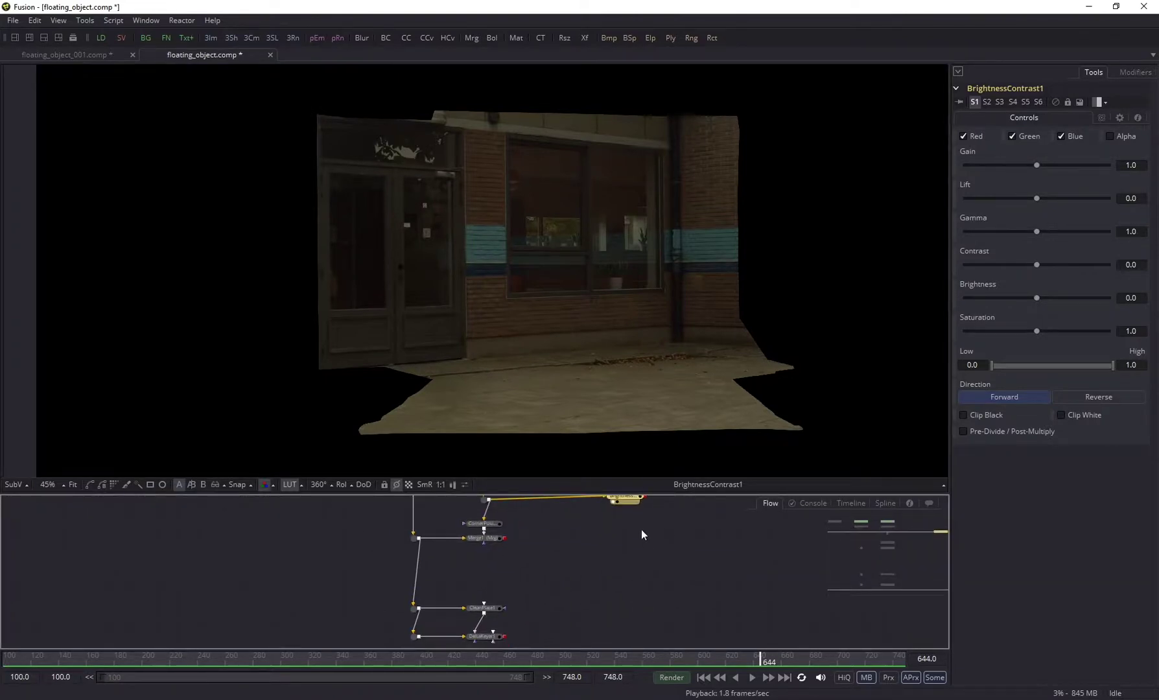
{"action": "left_click", "coordinate": [665, 549]}
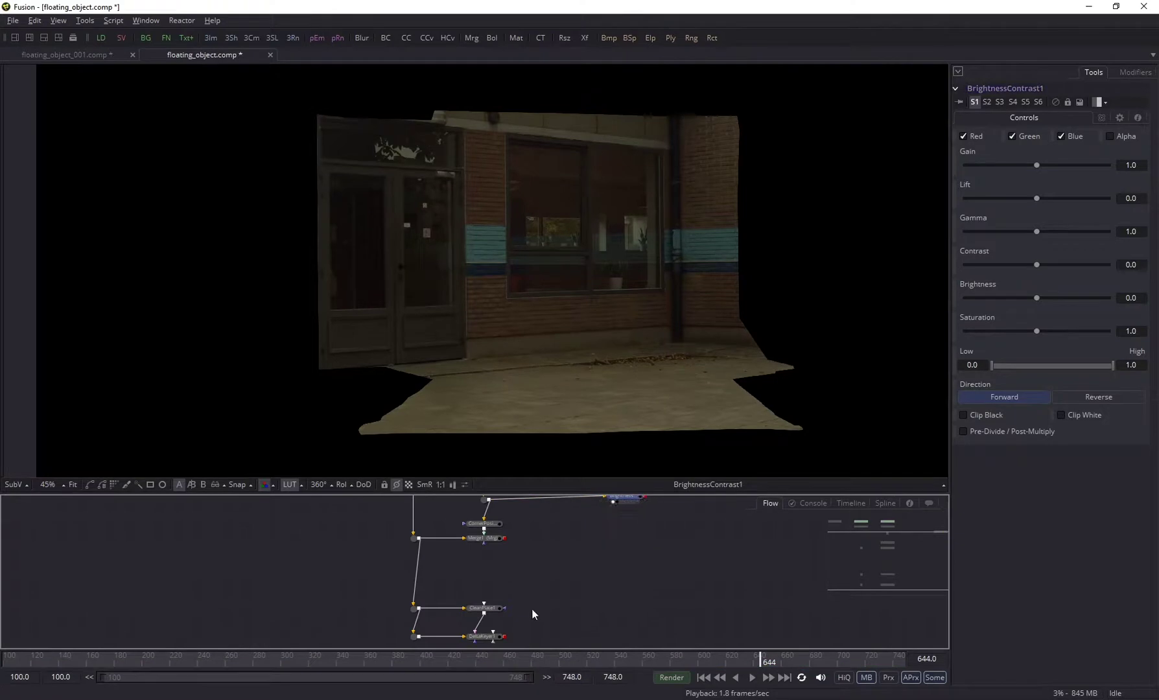
{"action": "left_click_drag", "start_coordinate": [490, 642], "coordinate": [569, 641]}
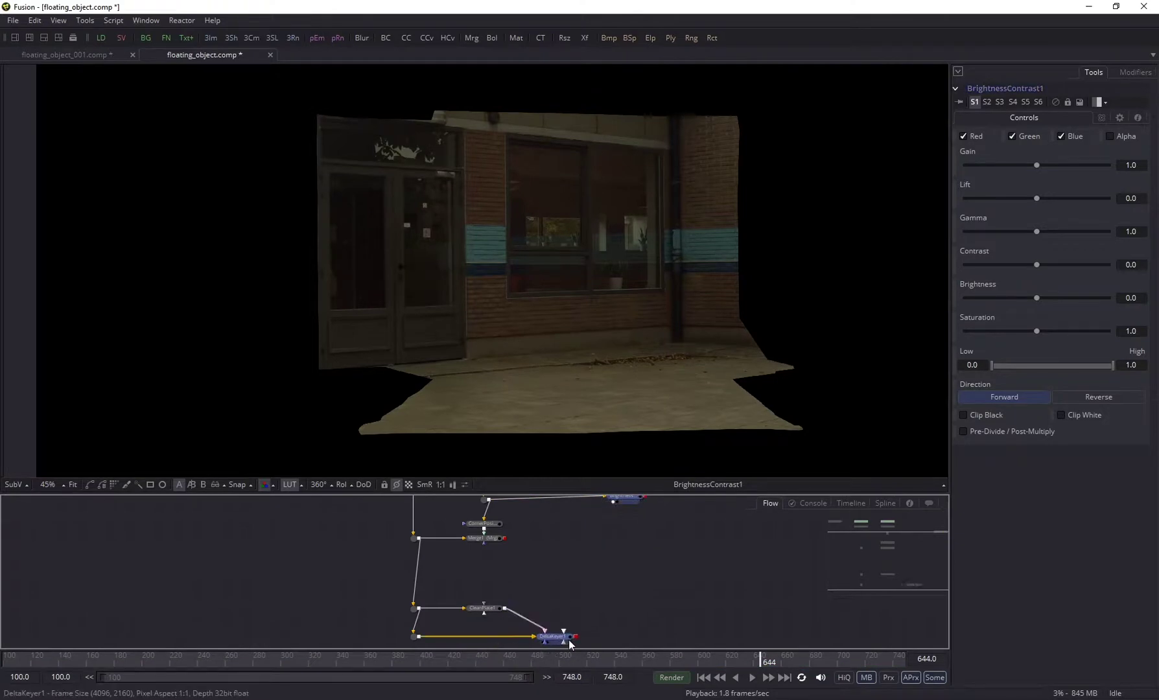
{"action": "left_click", "coordinate": [483, 595]}
{"action": "scroll", "coordinate": [609, 561], "scroll_direction": "down", "scroll_amount": 3}
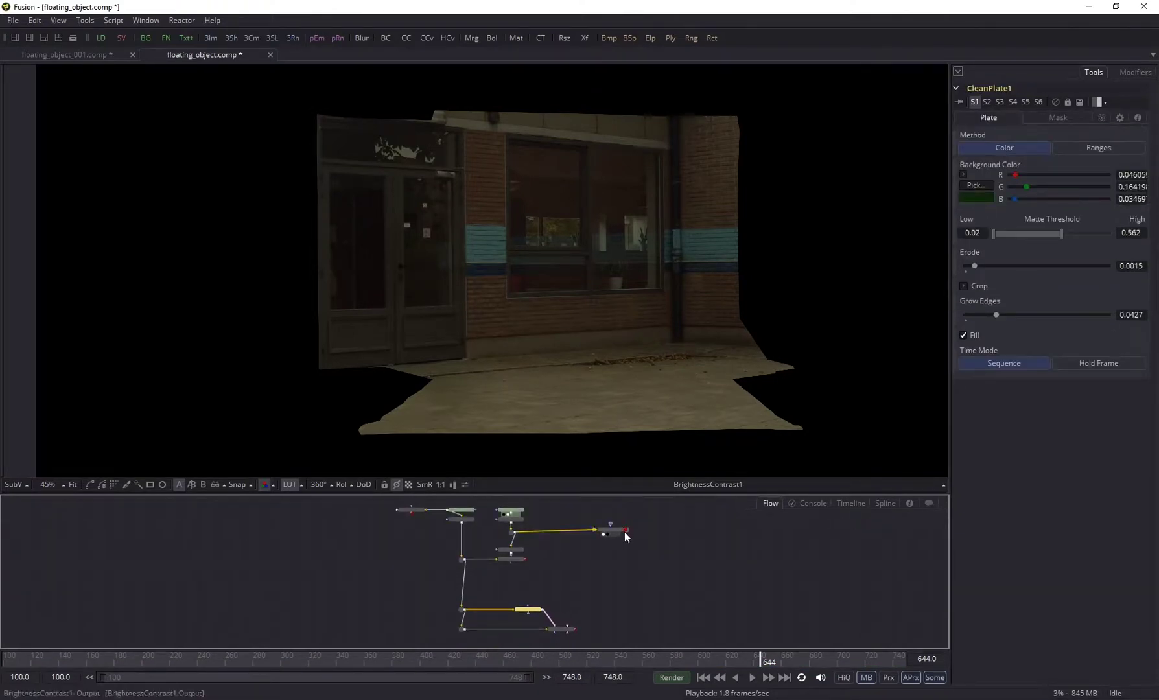
Connect the Brightness/Contrast output to the Delta Keyer's GarbageMatte input and show the keyer in the viewer.
{"action": "left_click_drag", "start_coordinate": [625, 531], "coordinate": [566, 629]}
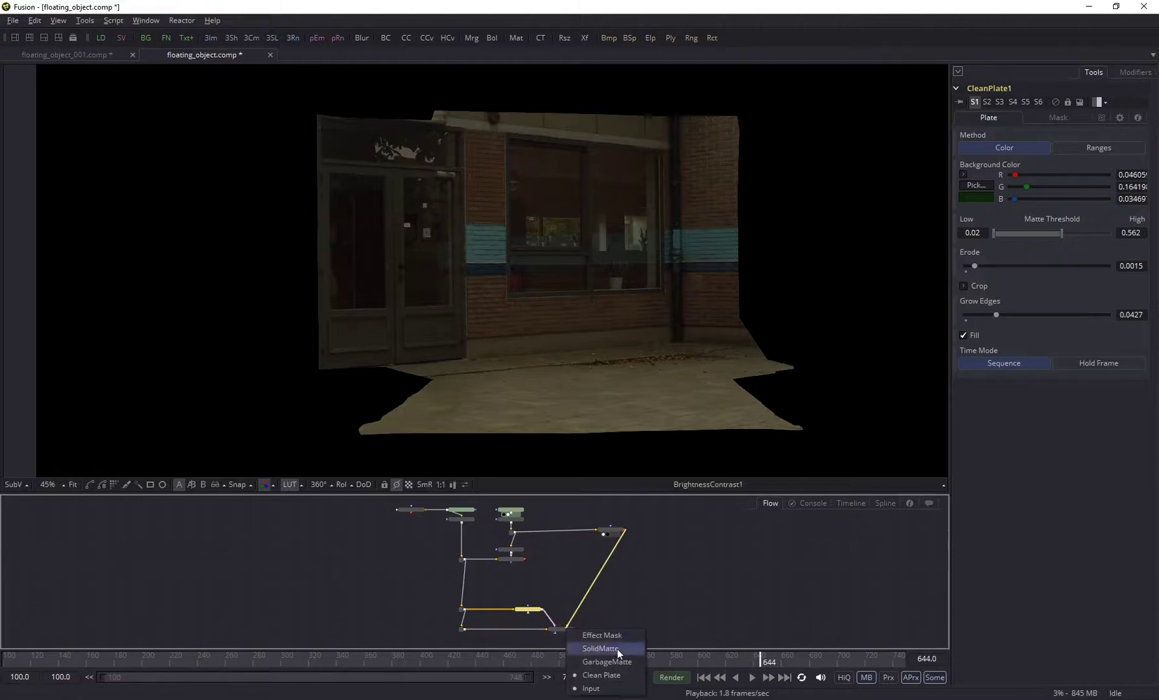
{"action": "left_click", "coordinate": [608, 658]}
{"action": "left_click", "coordinate": [564, 630]}
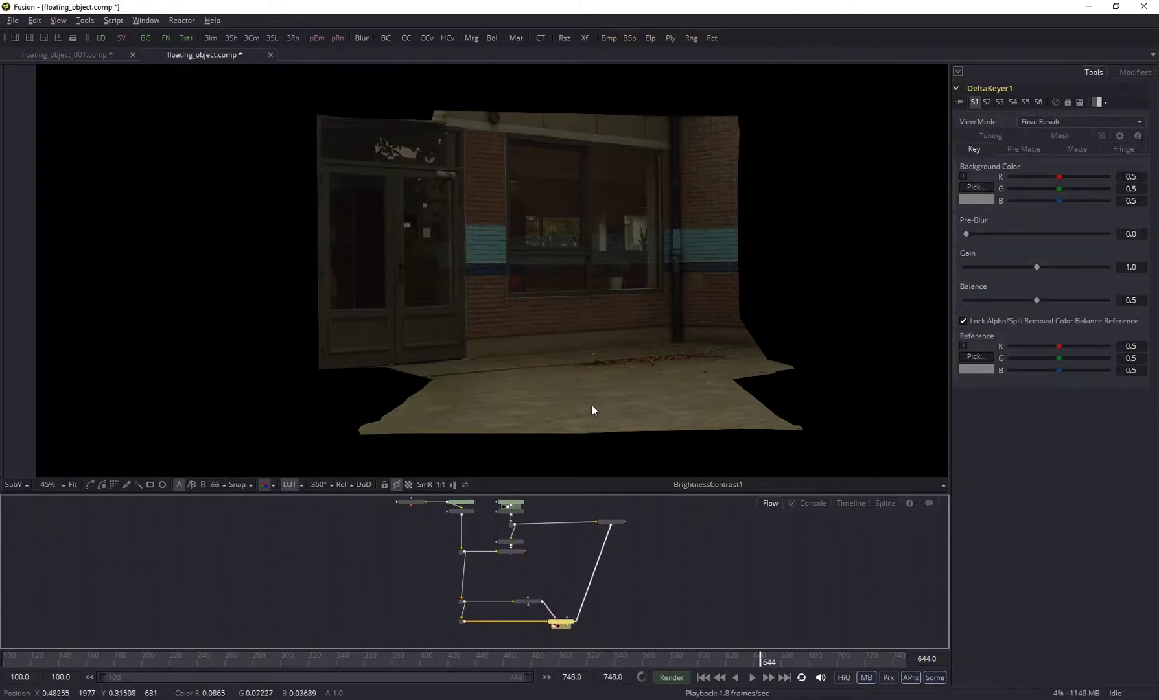
{"action": "key", "text": "1"}
Invert the Delta Keyer's Garbage Mask and inspect the keyed person and the leftover green screen edges.
{"action": "scroll", "coordinate": [582, 409], "scroll_direction": "up", "scroll_amount": 2}
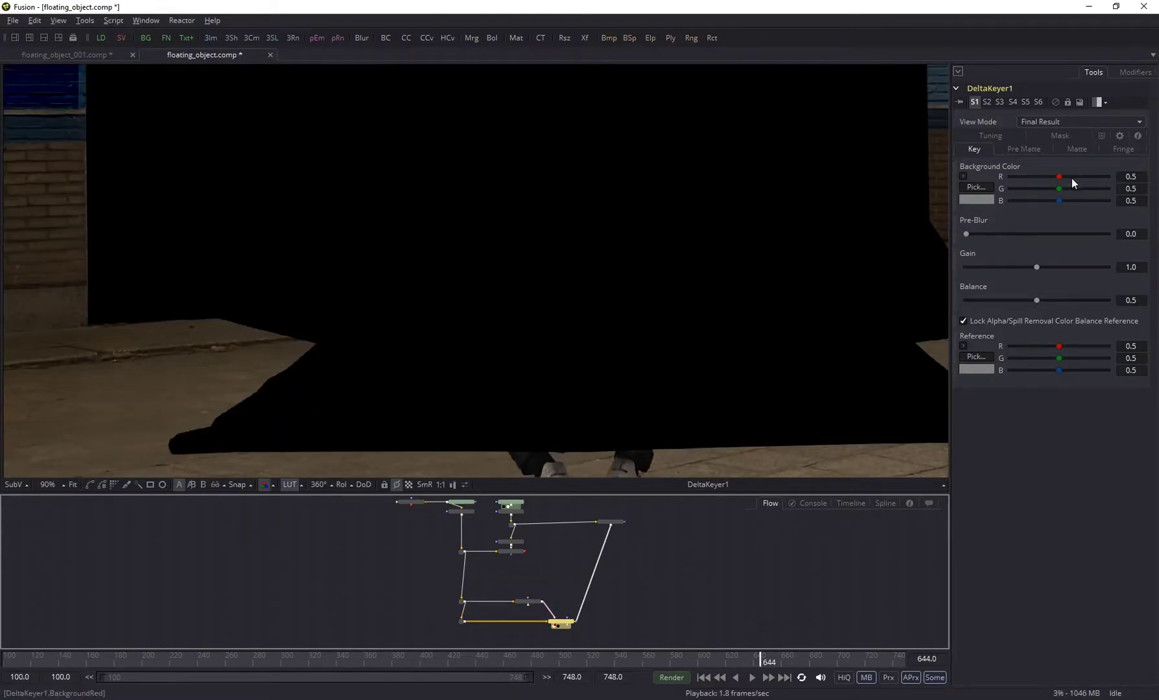
{"action": "left_click", "coordinate": [1067, 133]}
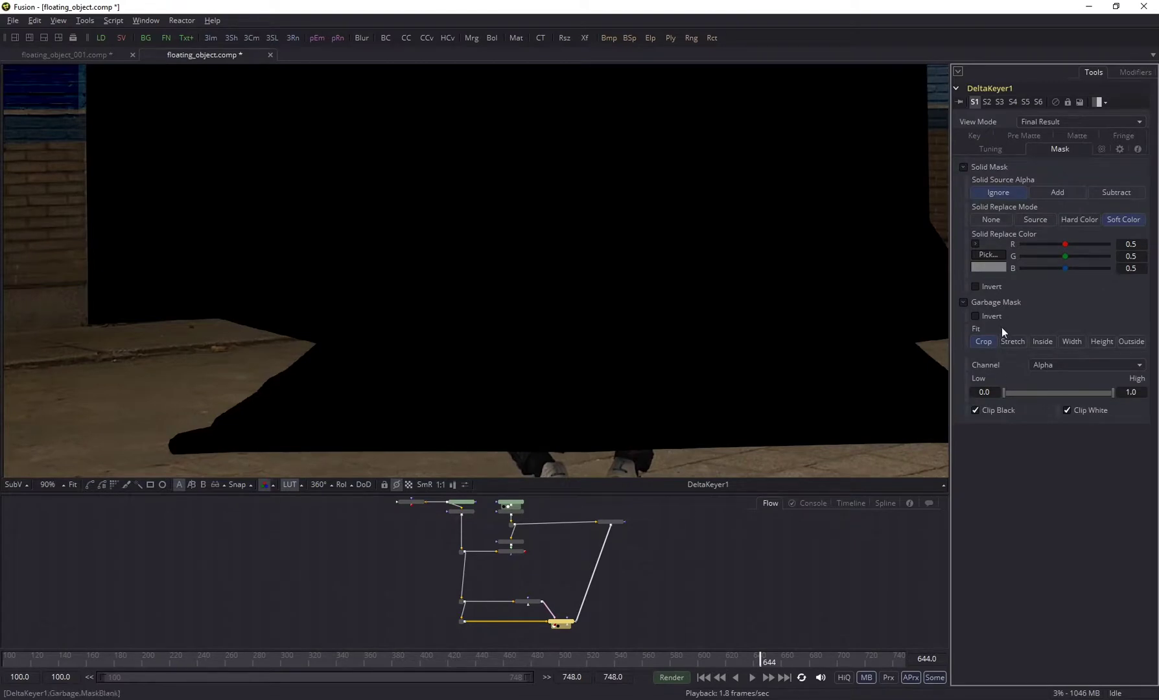
{"action": "left_click", "coordinate": [977, 316]}
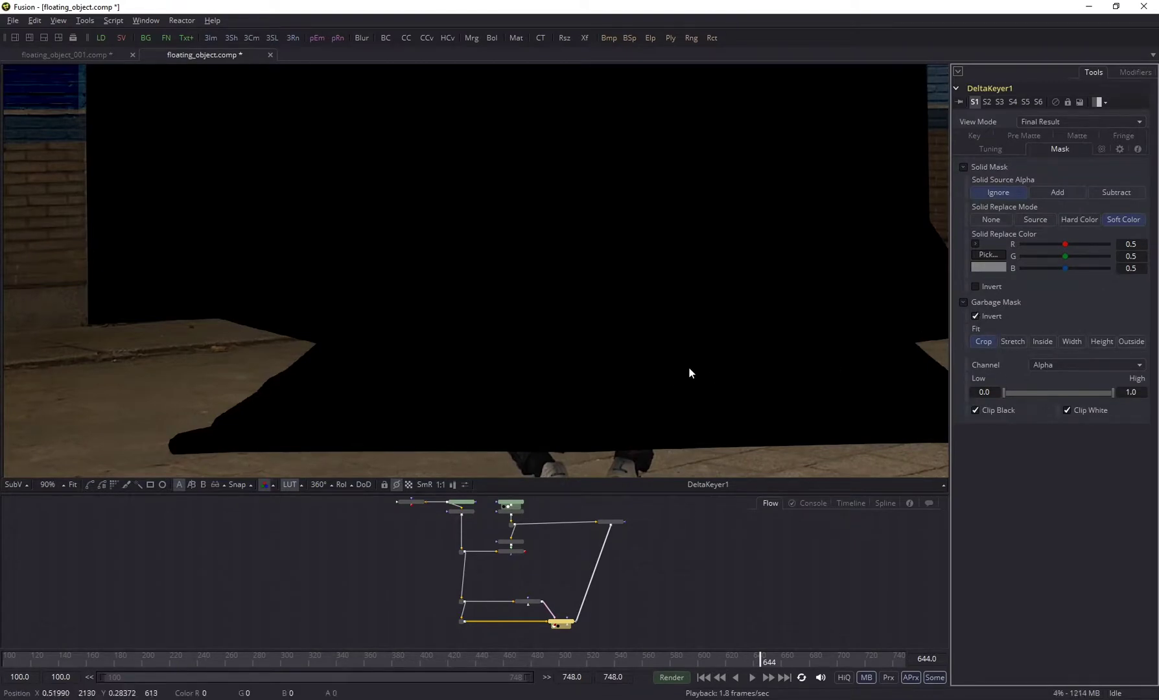
{"action": "scroll", "coordinate": [703, 367], "scroll_direction": "down", "scroll_amount": 2}
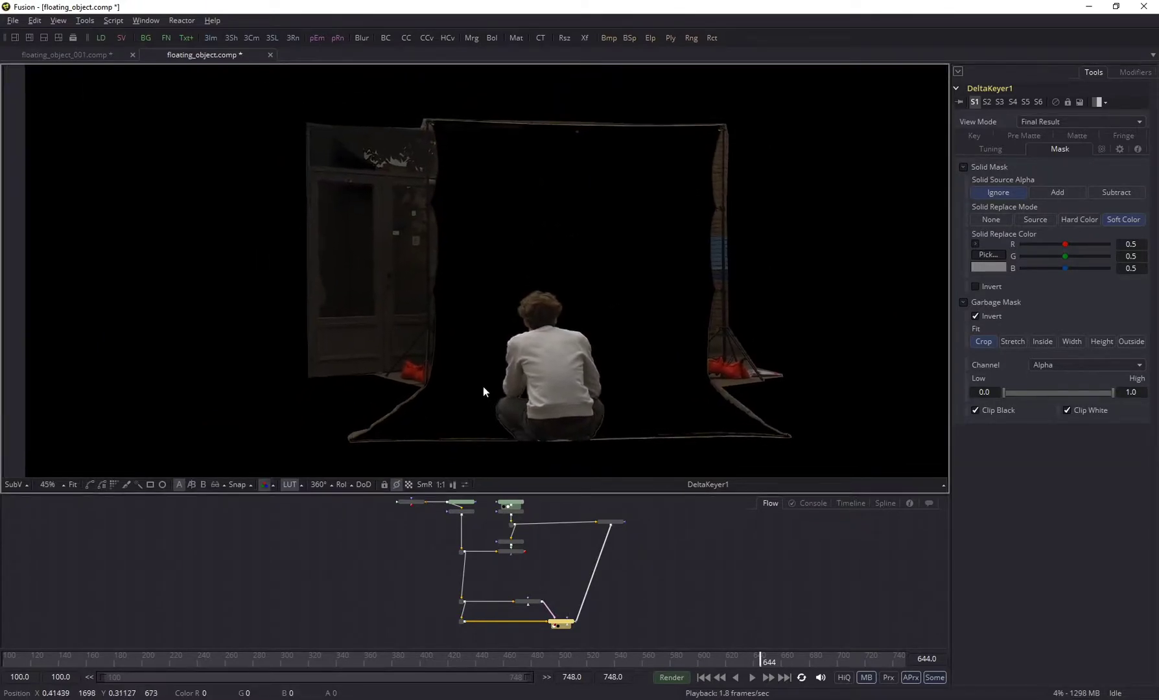
{"action": "scroll", "coordinate": [388, 434], "scroll_direction": "up", "scroll_amount": 2}
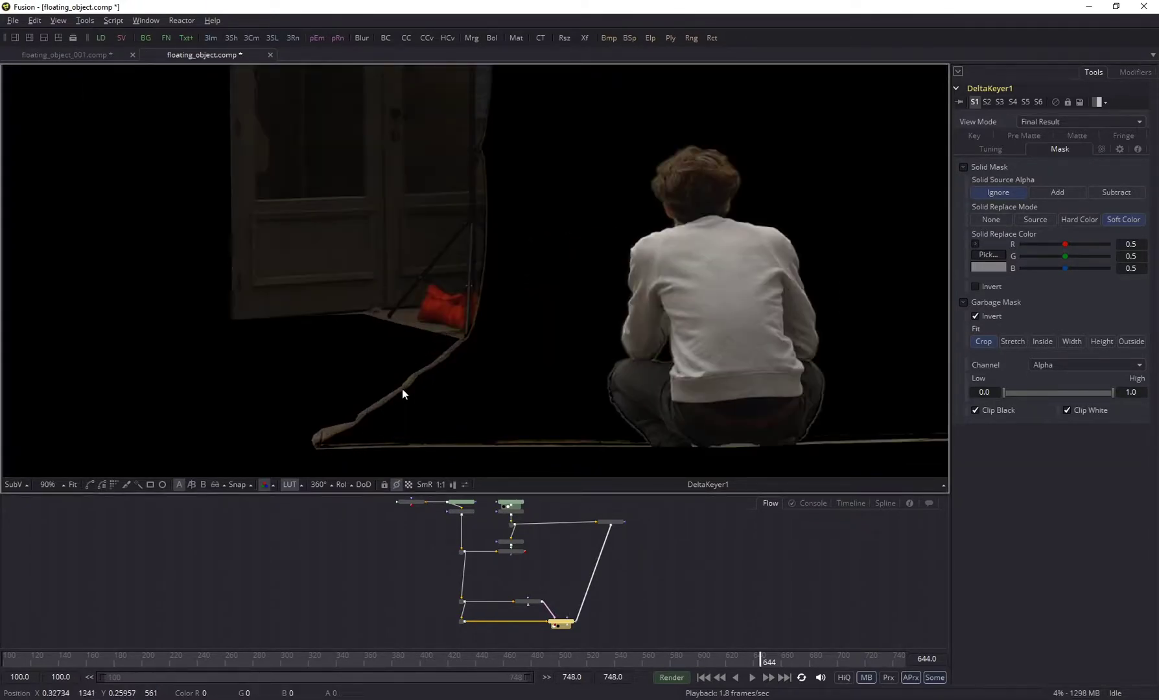
{"action": "left_click_drag", "start_coordinate": [493, 291], "coordinate": [473, 310]}
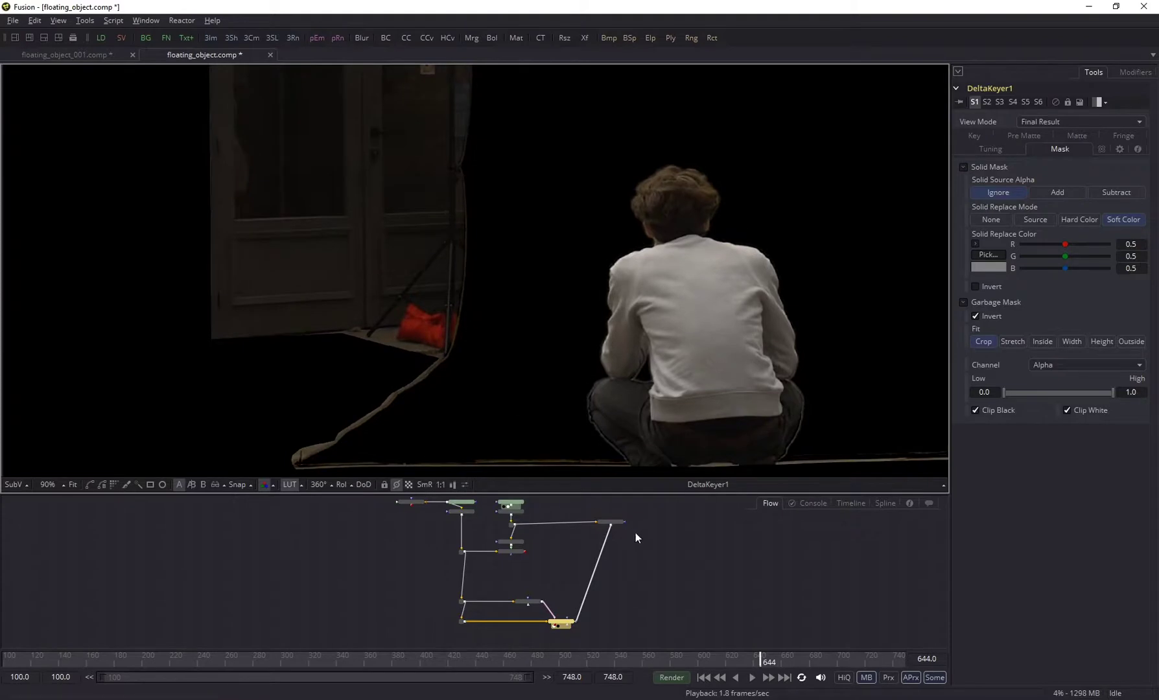
Add a polygon mask to the Brightness/Contrast node.
{"action": "left_click_drag", "start_coordinate": [625, 535], "coordinate": [627, 603]}
{"action": "left_click", "coordinate": [605, 588]}
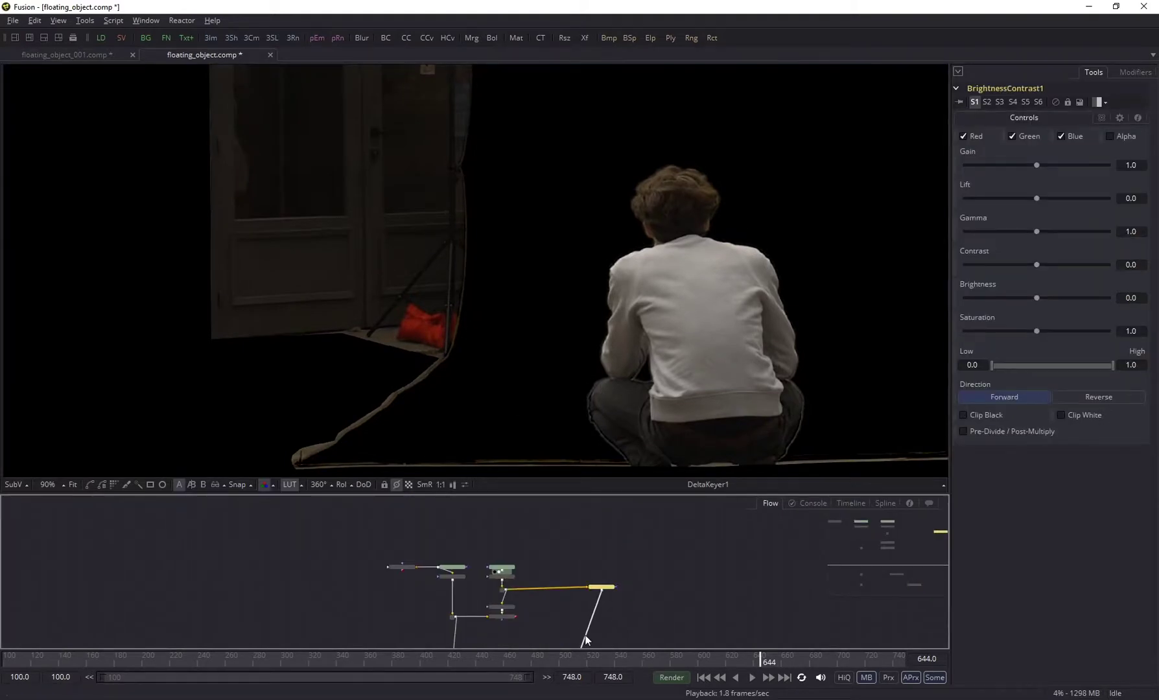
{"action": "scroll", "coordinate": [626, 559], "scroll_direction": "up", "scroll_amount": 3}
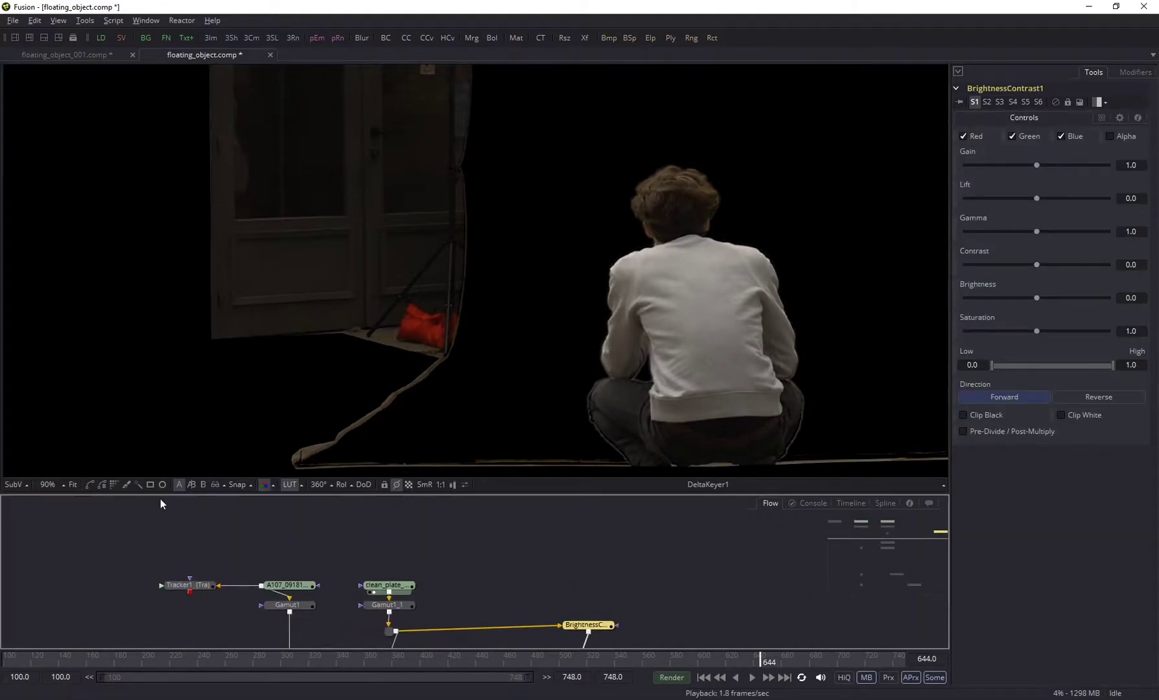
{"action": "scroll", "coordinate": [351, 370], "scroll_direction": "down", "scroll_amount": 3}
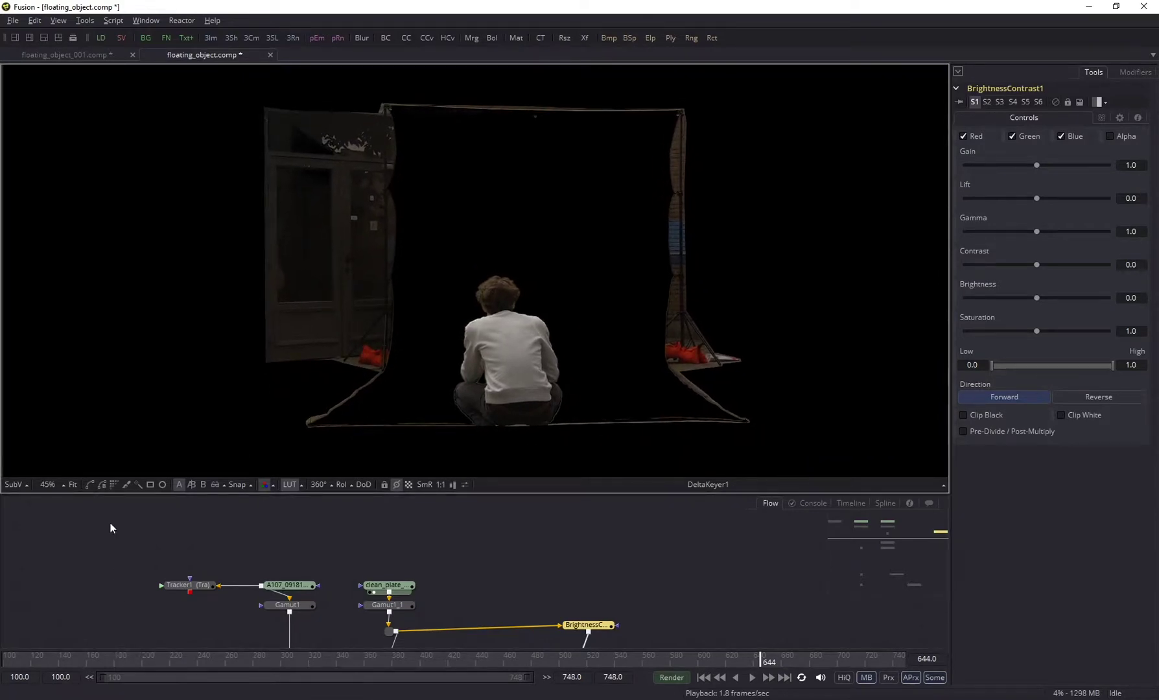
{"action": "left_click", "coordinate": [90, 486]}
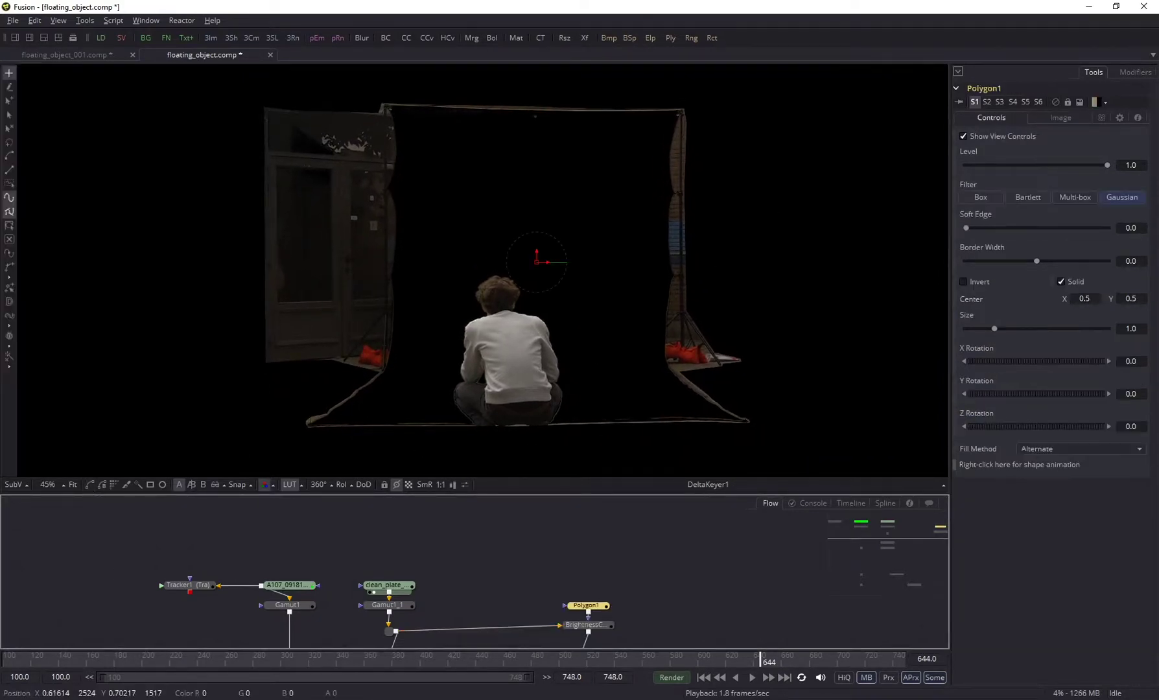
Draw a closed polygon around the leftover wall, stand and sandbag along the green screen's right edge.
{"action": "left_click", "coordinate": [672, 103]}
{"action": "left_click_drag", "start_coordinate": [668, 161], "coordinate": [666, 192]}
{"action": "left_click_drag", "start_coordinate": [664, 358], "coordinate": [665, 372]}
{"action": "left_click_drag", "start_coordinate": [718, 411], "coordinate": [746, 430]}
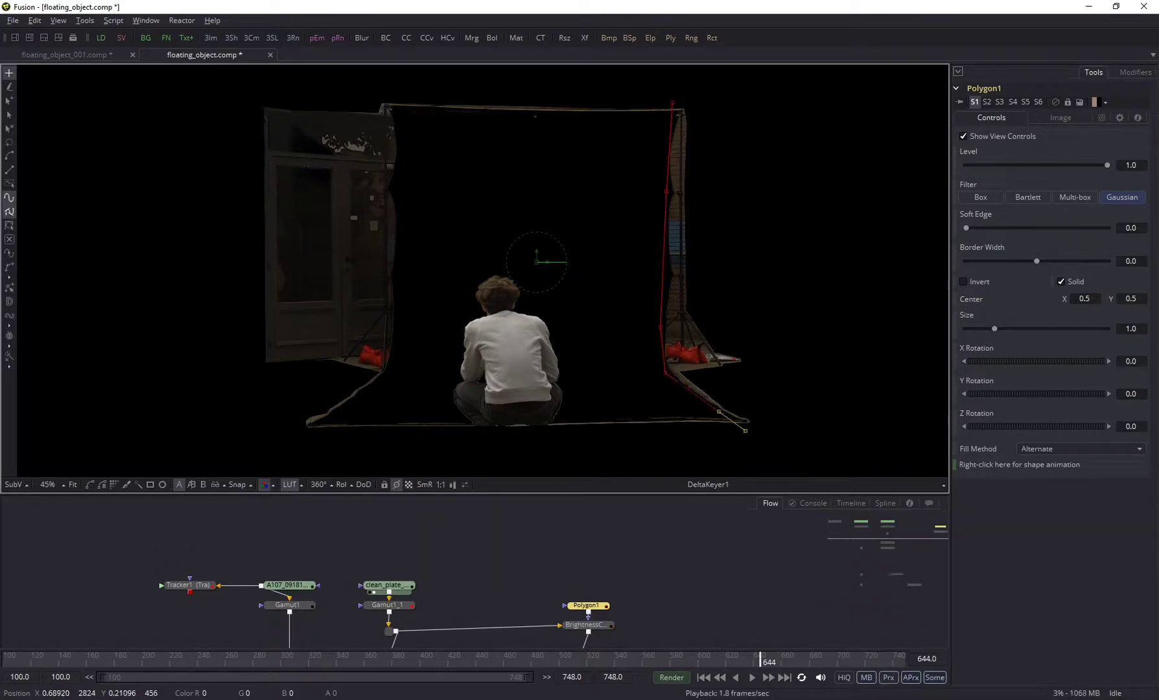
{"action": "left_click_drag", "start_coordinate": [712, 380], "coordinate": [733, 394]}
{"action": "left_click_drag", "start_coordinate": [722, 322], "coordinate": [706, 303]}
{"action": "left_click", "coordinate": [711, 96]}
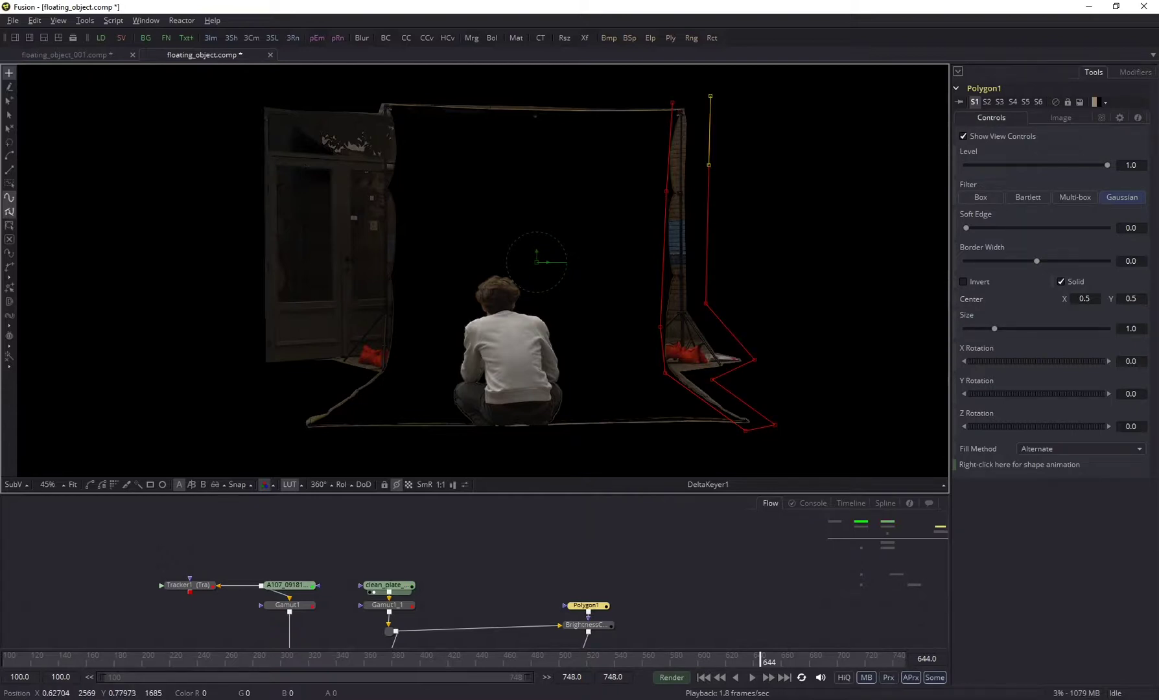
{"action": "left_click", "coordinate": [673, 102]}
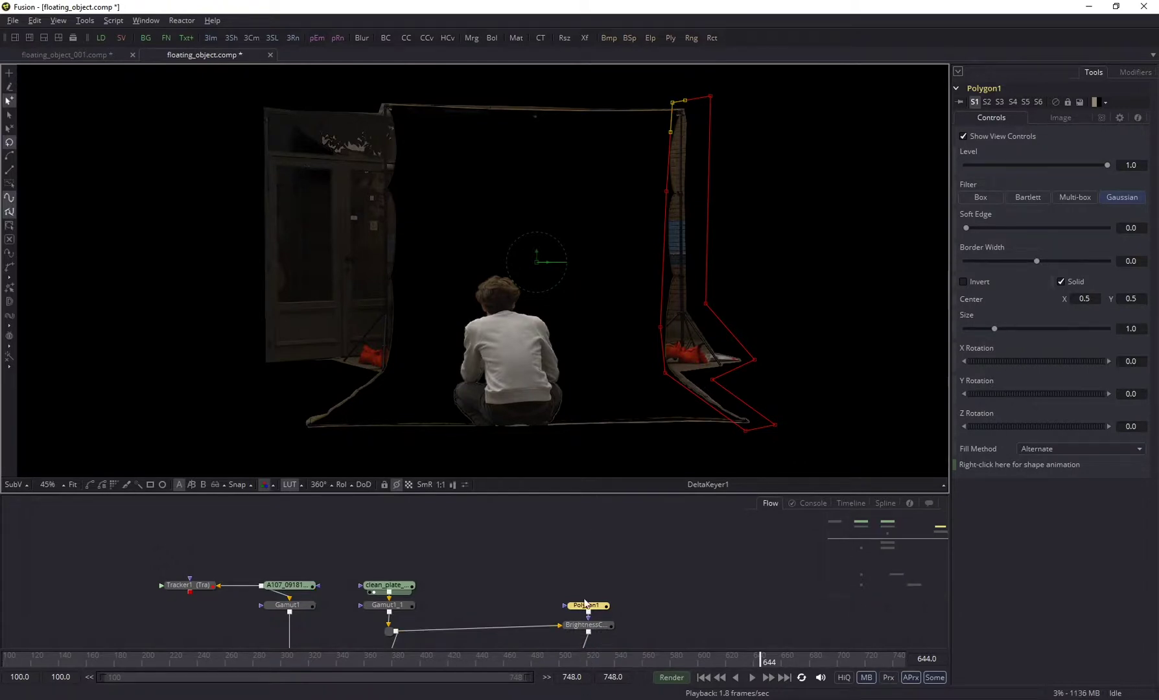
Enable the Alpha channel on the Brightness/Contrast node and set its Gain to 0.0.
{"action": "left_click", "coordinate": [587, 625]}
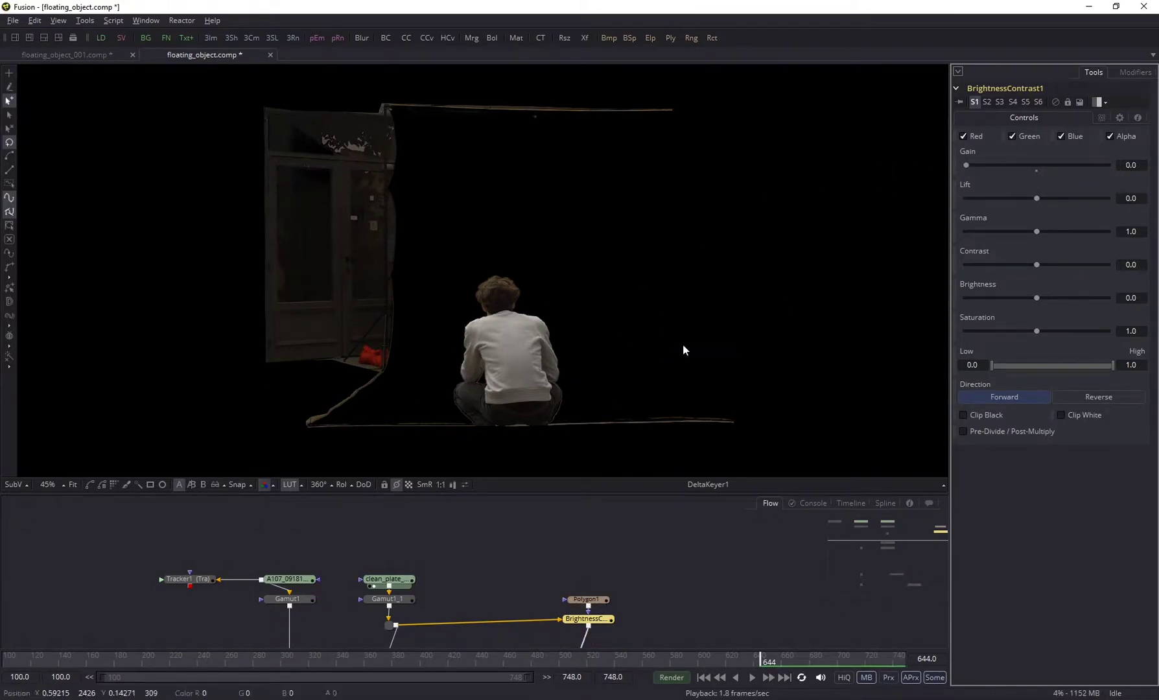
Add a second polygon mask after Polygon1 and draw it closed around the leftover door, sandbag and green screen's left and top edges.
{"action": "left_click", "coordinate": [578, 603]}
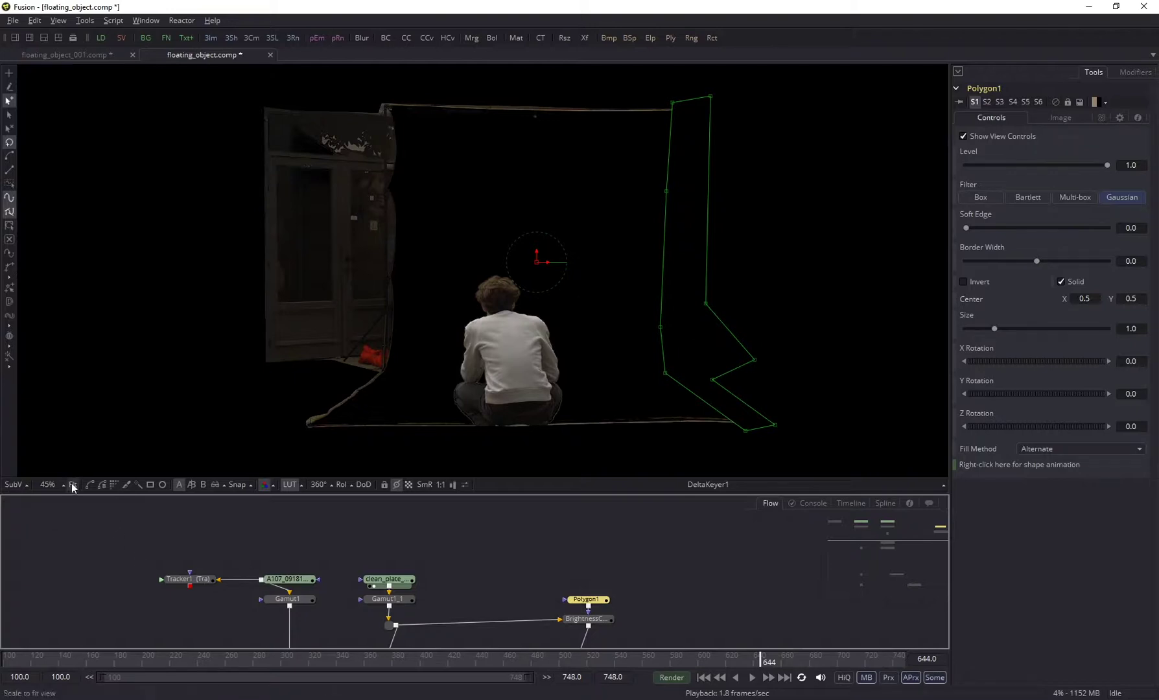
{"action": "left_click", "coordinate": [89, 485]}
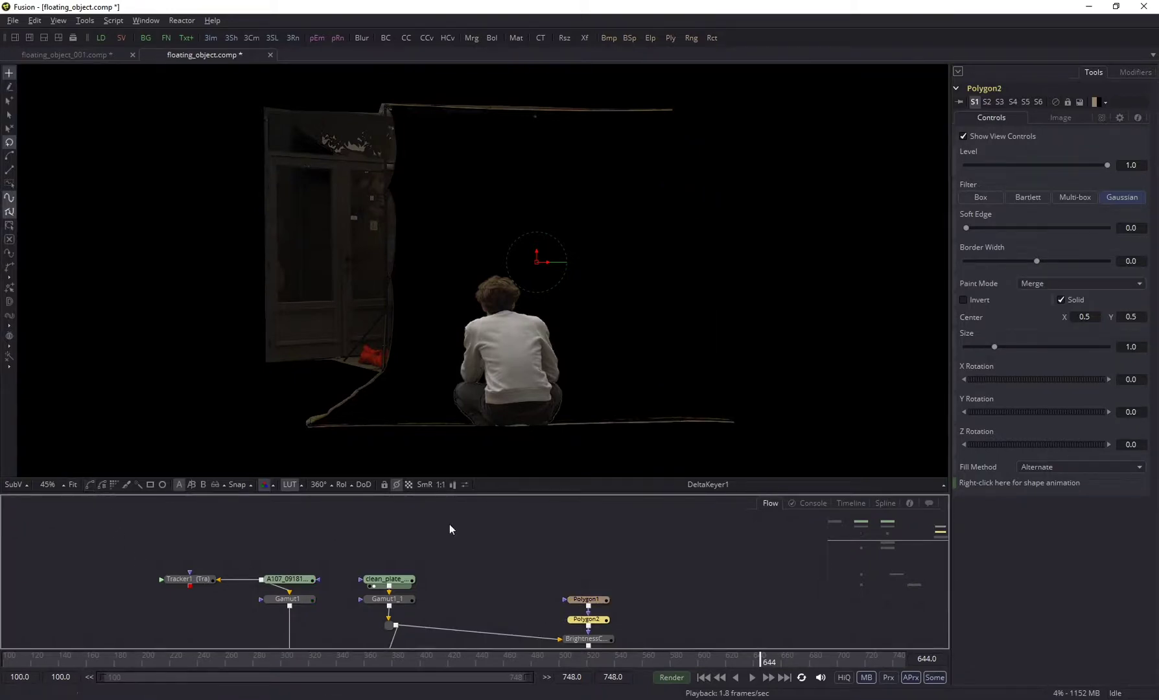
{"action": "left_click_drag", "start_coordinate": [303, 436], "coordinate": [414, 435]}
{"action": "left_click_drag", "start_coordinate": [364, 393], "coordinate": [394, 372]}
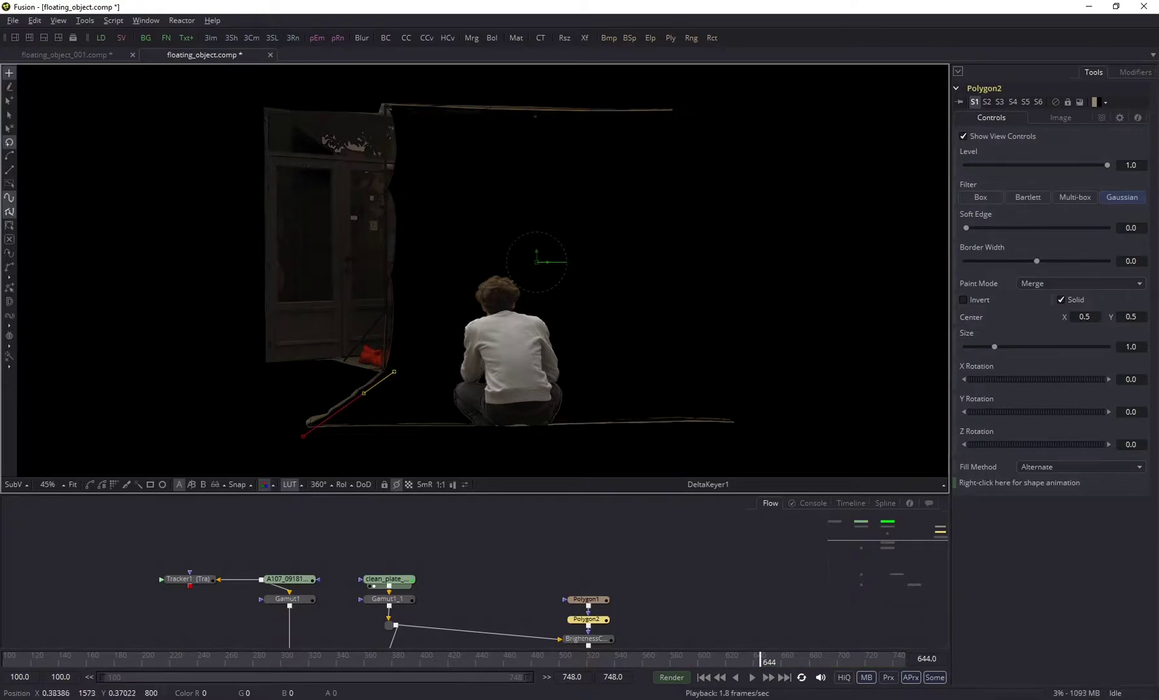
{"action": "left_click_drag", "start_coordinate": [398, 322], "coordinate": [398, 298]}
{"action": "left_click", "coordinate": [402, 175]}
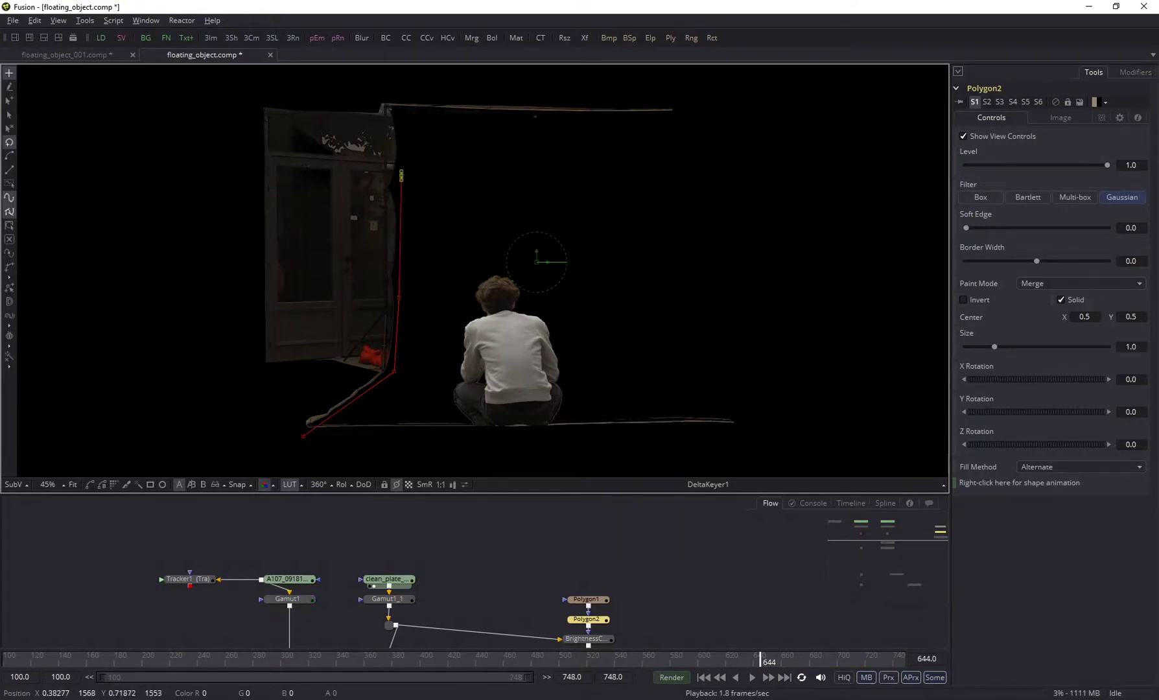
{"action": "left_click", "coordinate": [404, 114]}
{"action": "left_click", "coordinate": [684, 117]}
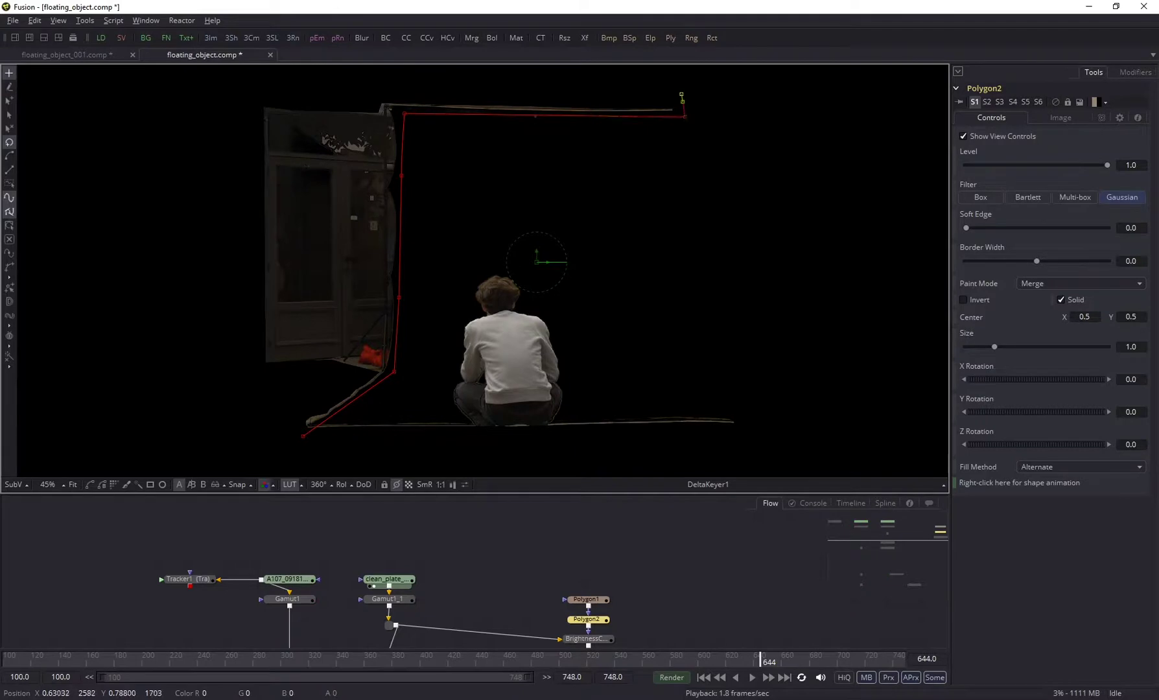
{"action": "left_click", "coordinate": [249, 92]}
{"action": "left_click", "coordinate": [248, 276]}
{"action": "left_click", "coordinate": [247, 368]}
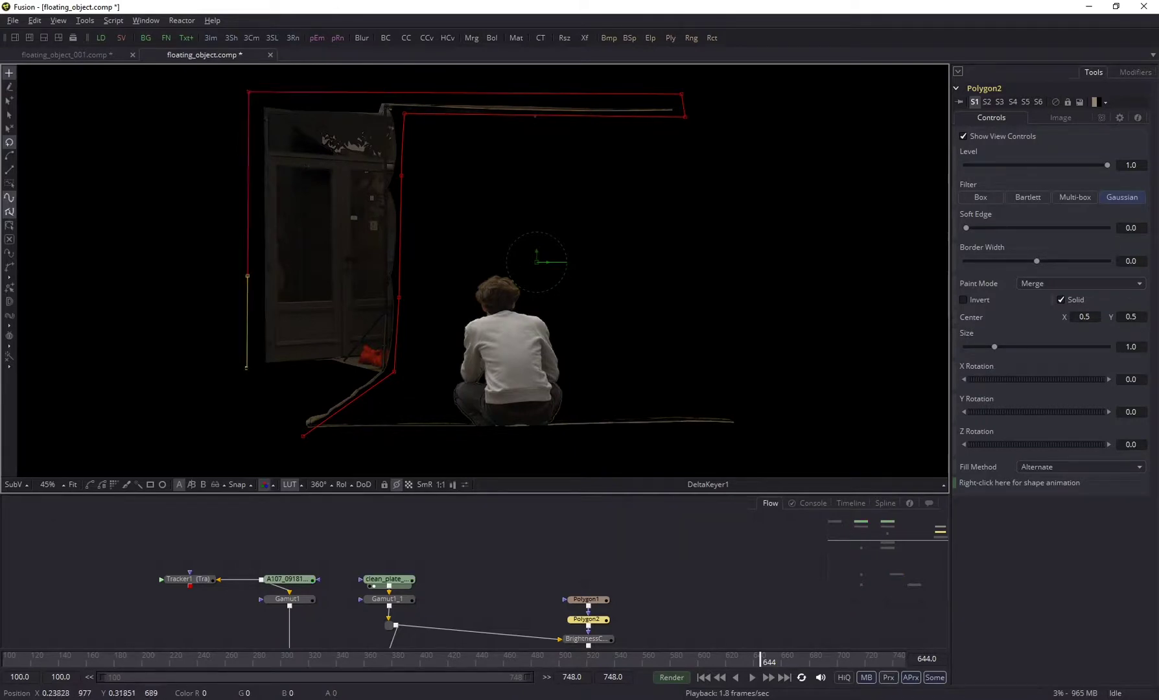
{"action": "left_click", "coordinate": [303, 437]}
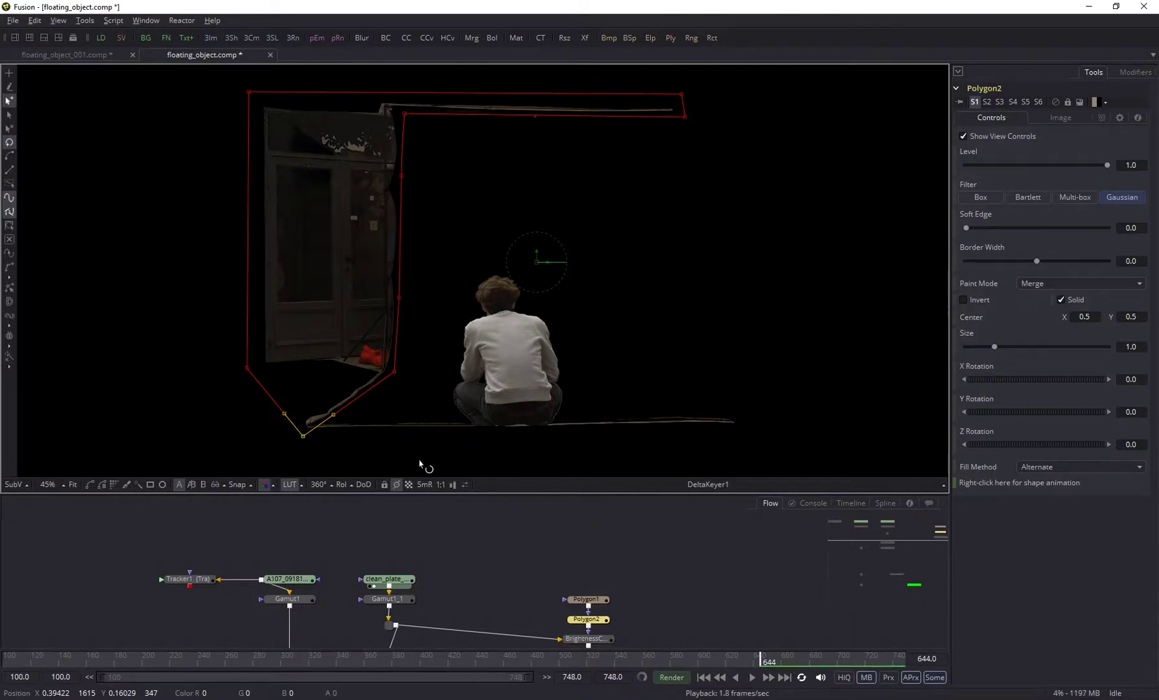
{"action": "left_click", "coordinate": [617, 565]}
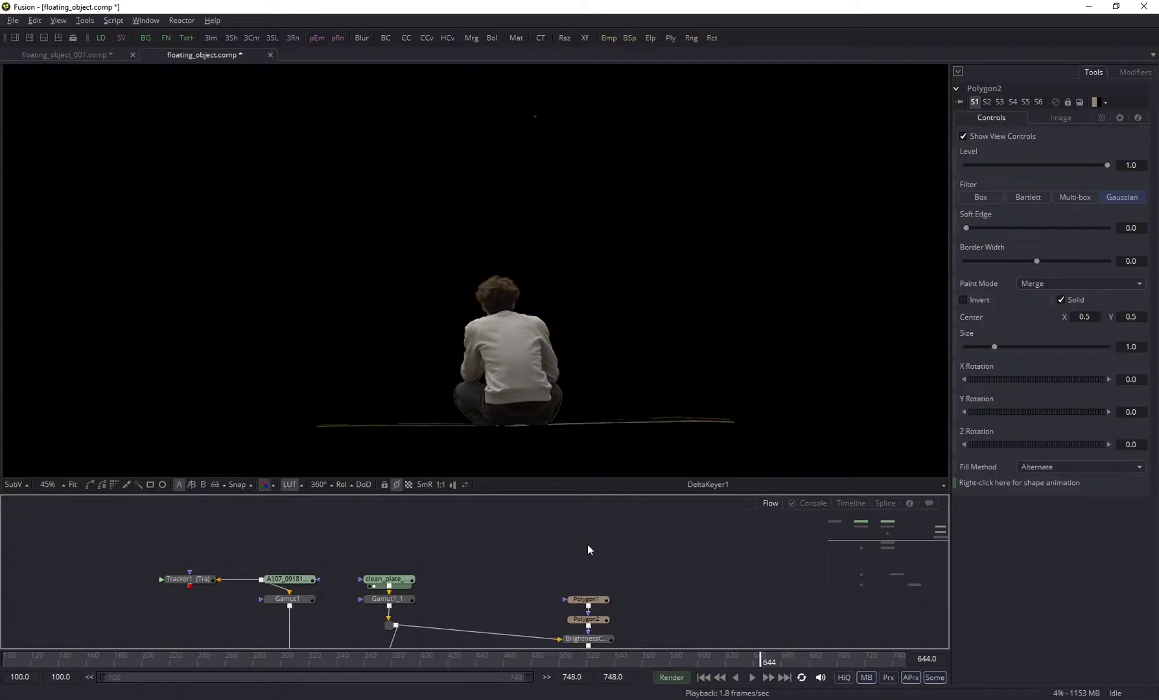
Examine the keyed edges around the person's legs and the floor line, and check the matte in the alpha channel.
{"action": "left_click_drag", "start_coordinate": [474, 385], "coordinate": [364, 383]}
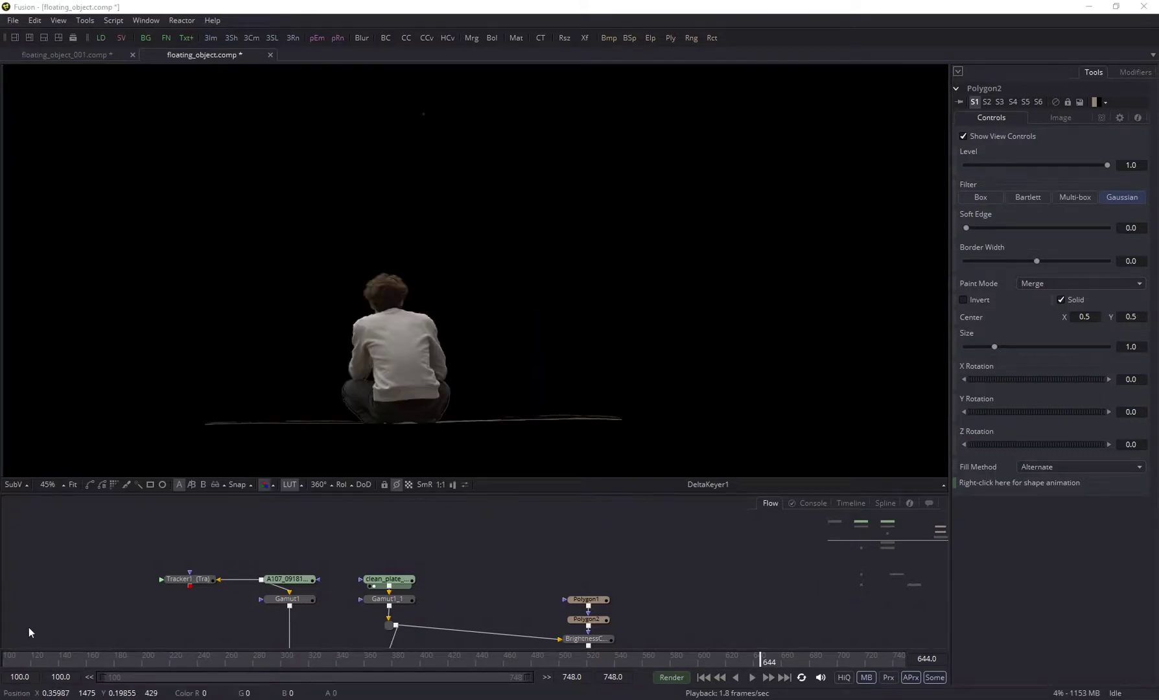
{"action": "scroll", "coordinate": [279, 411], "scroll_direction": "up", "scroll_amount": 2}
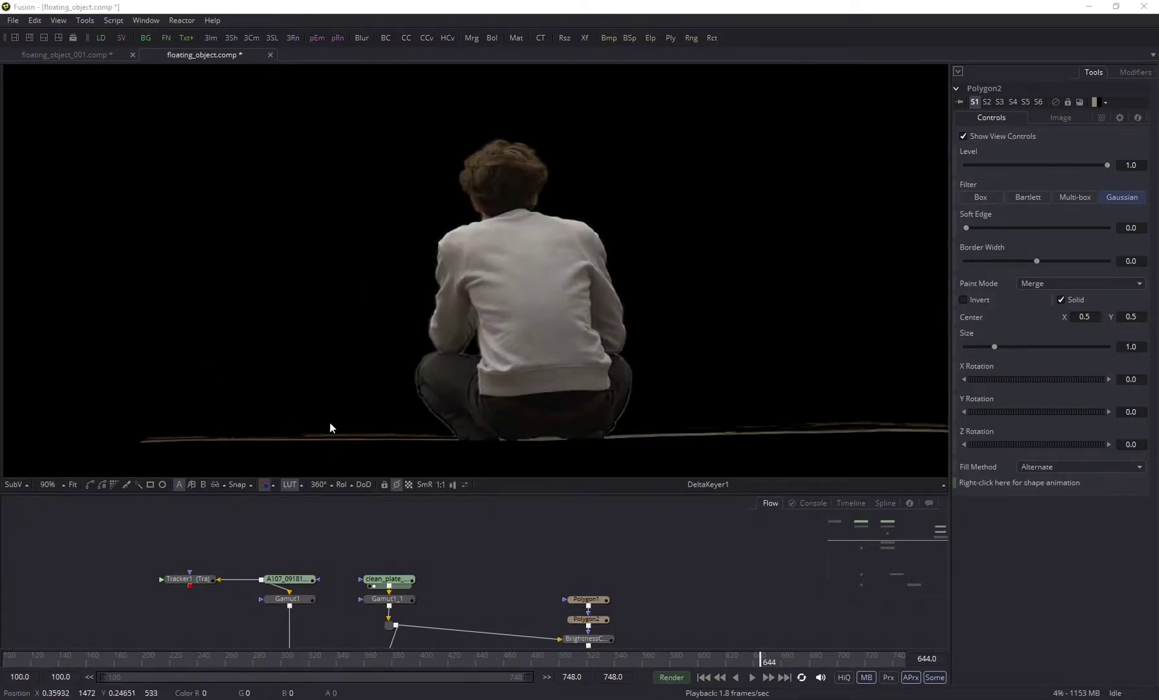
{"action": "scroll", "coordinate": [330, 428], "scroll_direction": "up", "scroll_amount": 1}
{"action": "left_click_drag", "start_coordinate": [337, 438], "coordinate": [328, 348]}
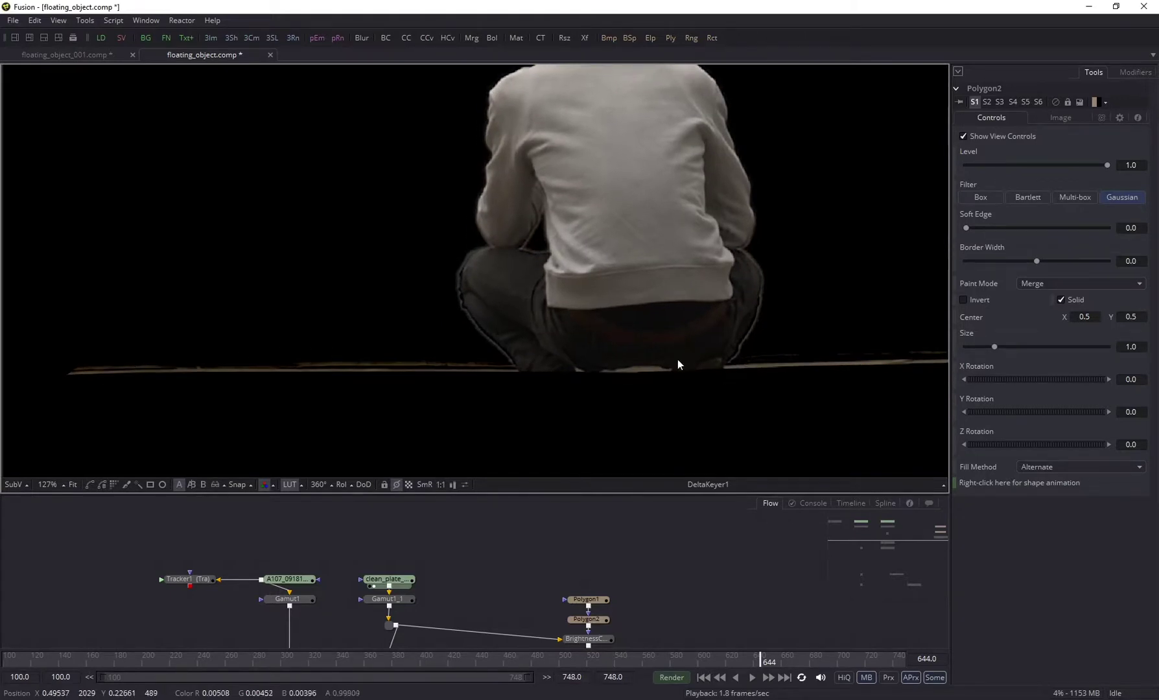
{"action": "scroll", "coordinate": [517, 383], "scroll_direction": "up", "scroll_amount": 2}
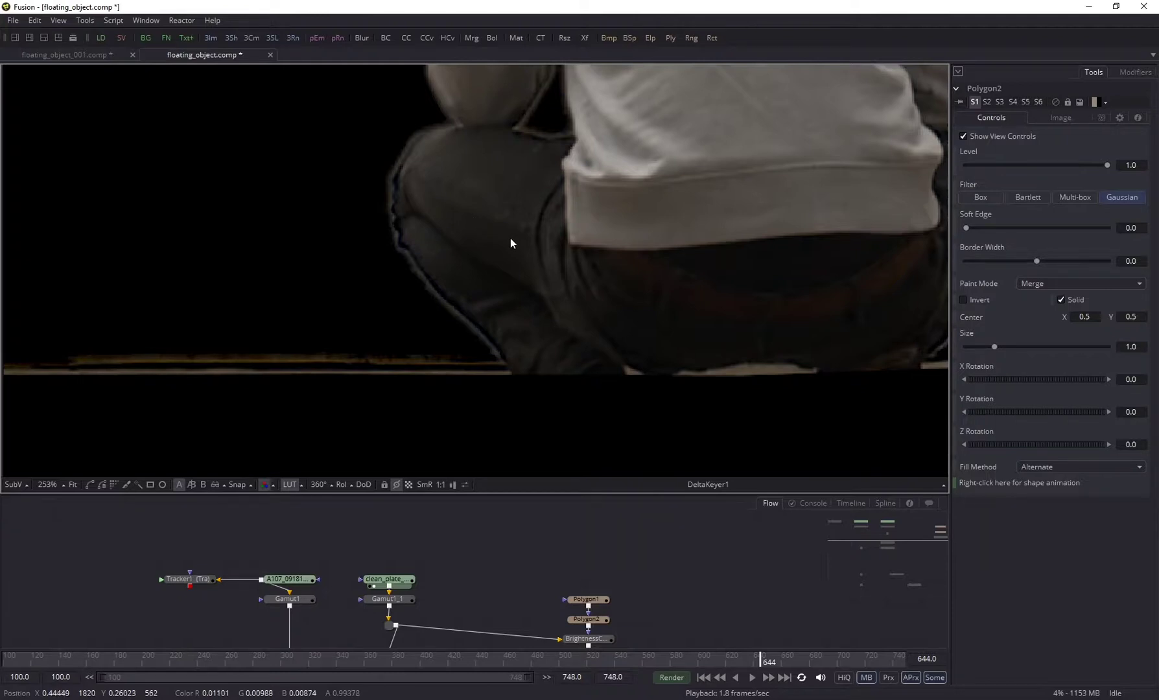
{"action": "scroll", "coordinate": [559, 350], "scroll_direction": "down", "scroll_amount": 4}
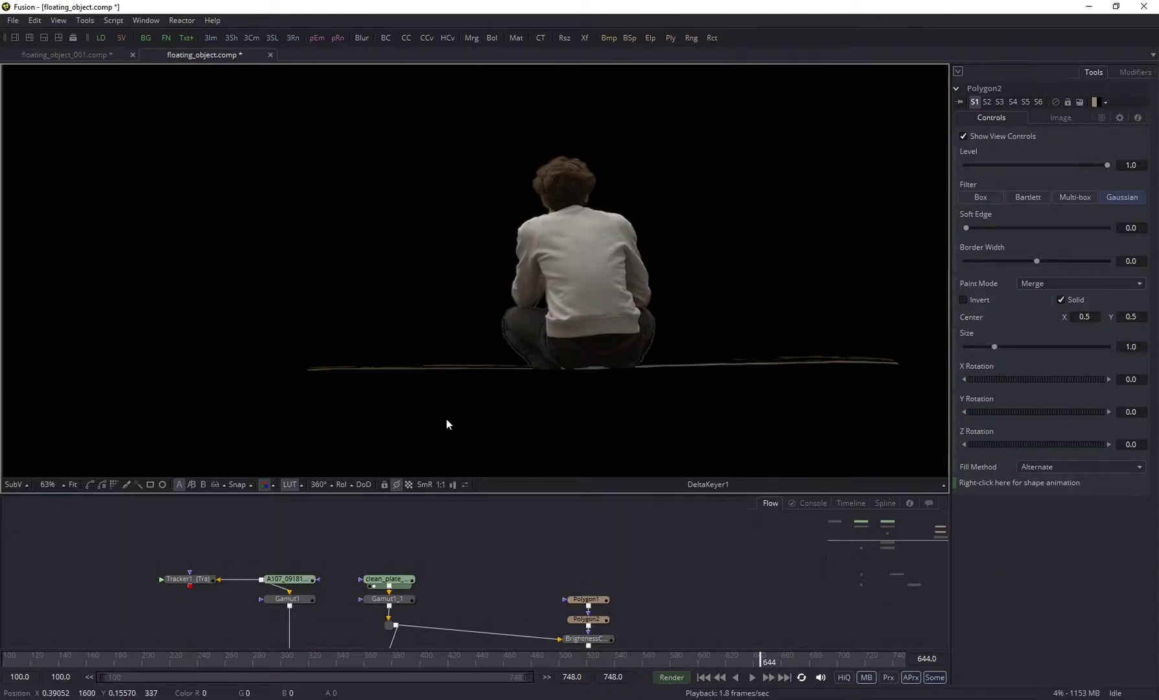
{"action": "key", "text": "a"}
{"action": "scroll", "coordinate": [503, 269], "scroll_direction": "down", "scroll_amount": 3}
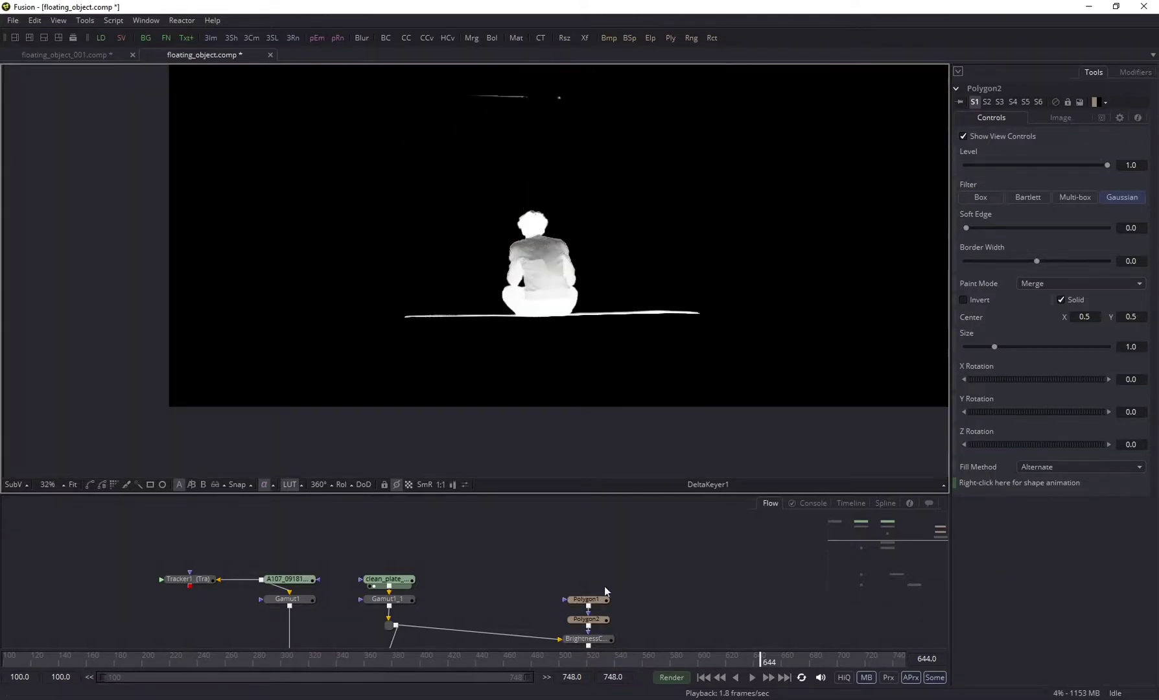
Lower the inner edge points of Polygon2's top strip so it covers the leftover alpha specks along the green screen's upper edge.
{"action": "scroll", "coordinate": [532, 251], "scroll_direction": "up", "scroll_amount": 3}
{"action": "left_click", "coordinate": [589, 624]}
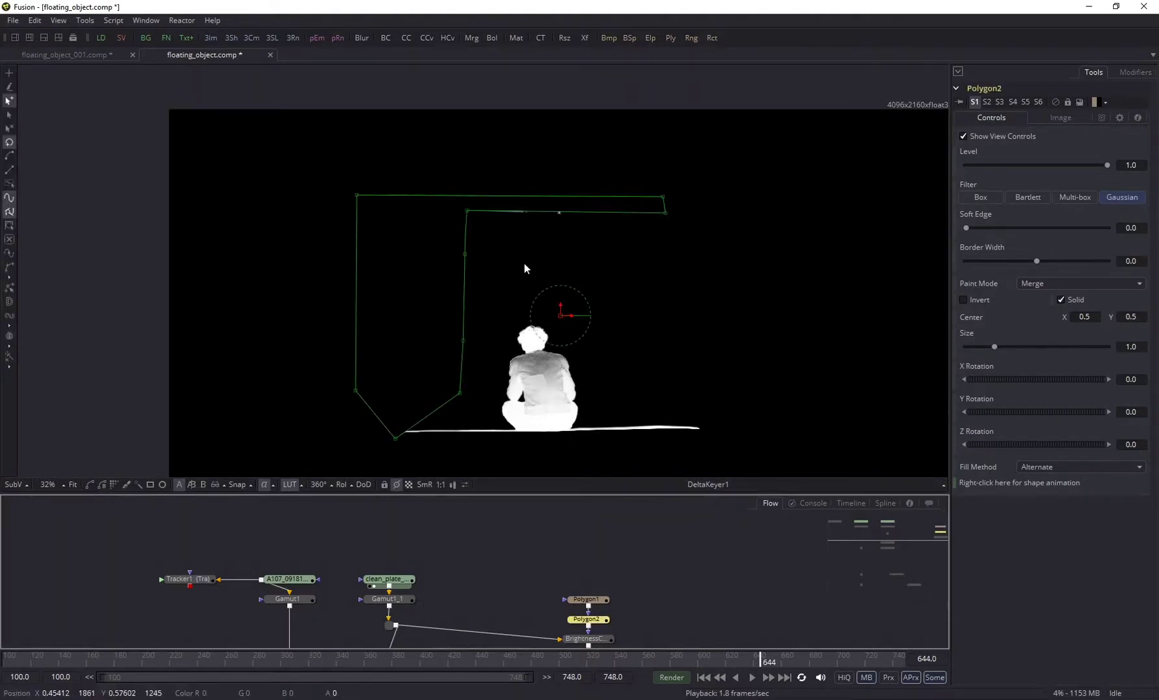
{"action": "scroll", "coordinate": [519, 239], "scroll_direction": "up", "scroll_amount": 9}
{"action": "left_click_drag", "start_coordinate": [106, 140], "coordinate": [103, 190]}
{"action": "scroll", "coordinate": [664, 216], "scroll_direction": "down", "scroll_amount": 2}
{"action": "left_click_drag", "start_coordinate": [666, 216], "coordinate": [343, 227]}
{"action": "left_click_drag", "start_coordinate": [855, 197], "coordinate": [849, 227]}
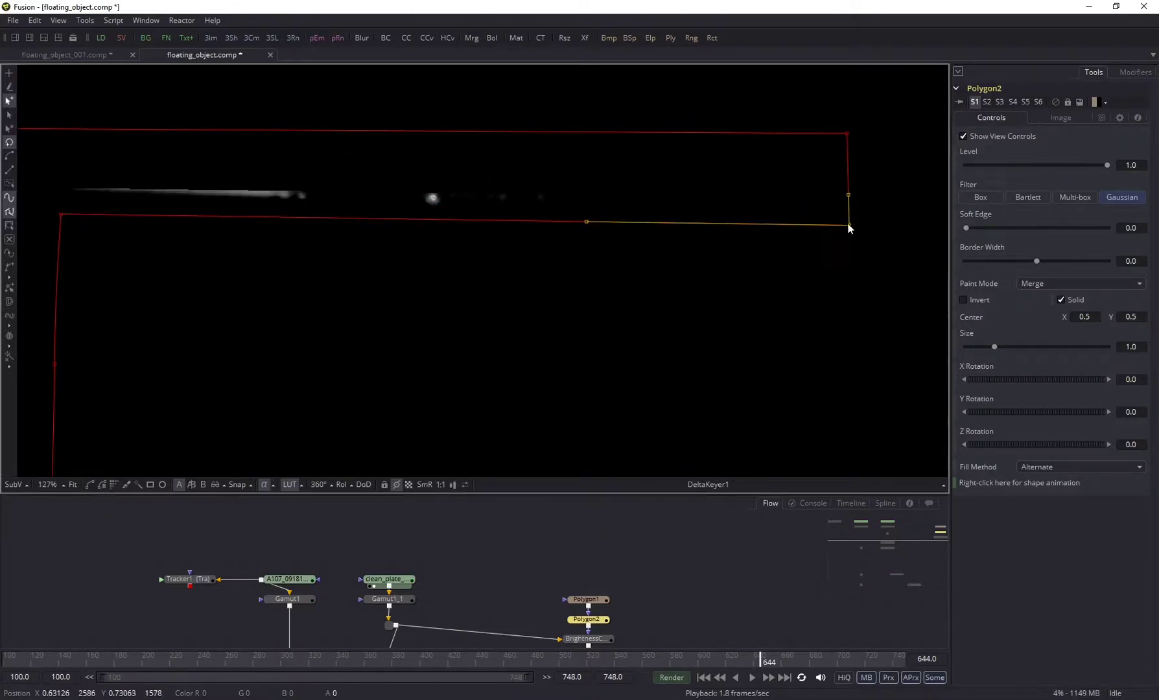
{"action": "left_click", "coordinate": [601, 401]}
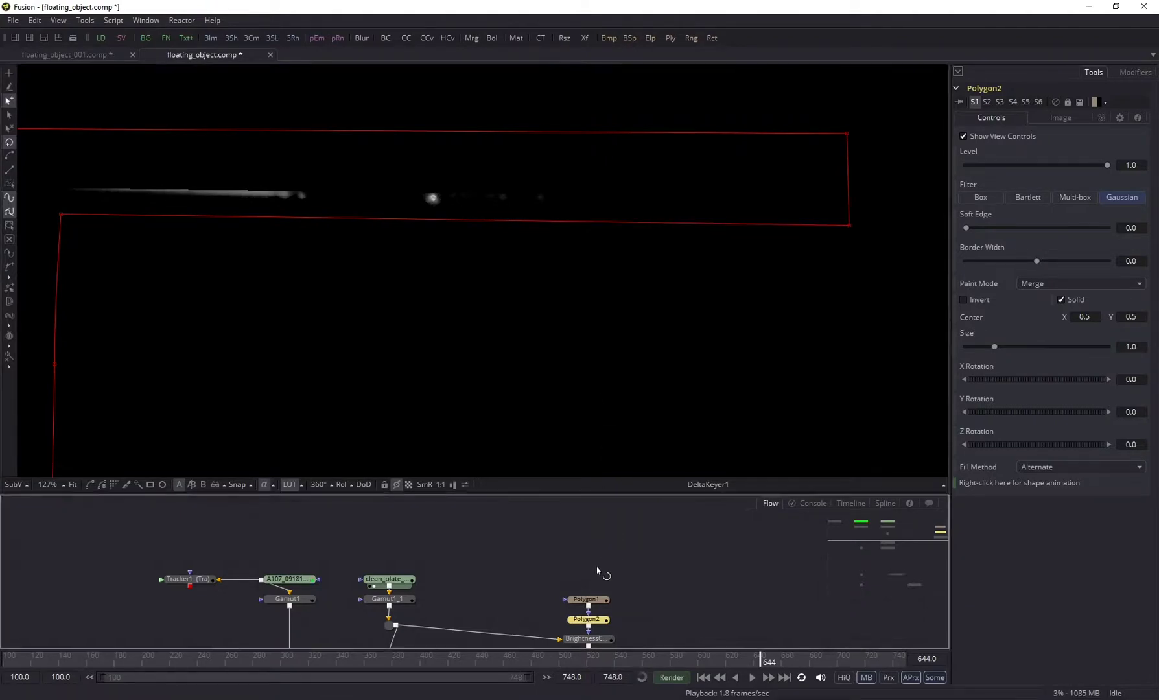
{"action": "scroll", "coordinate": [570, 301], "scroll_direction": "down", "scroll_amount": 2}
{"action": "left_click_drag", "start_coordinate": [570, 301], "coordinate": [570, 209]}
{"action": "scroll", "coordinate": [574, 261], "scroll_direction": "down", "scroll_amount": 2}
{"action": "left_click_drag", "start_coordinate": [580, 281], "coordinate": [562, 238]}
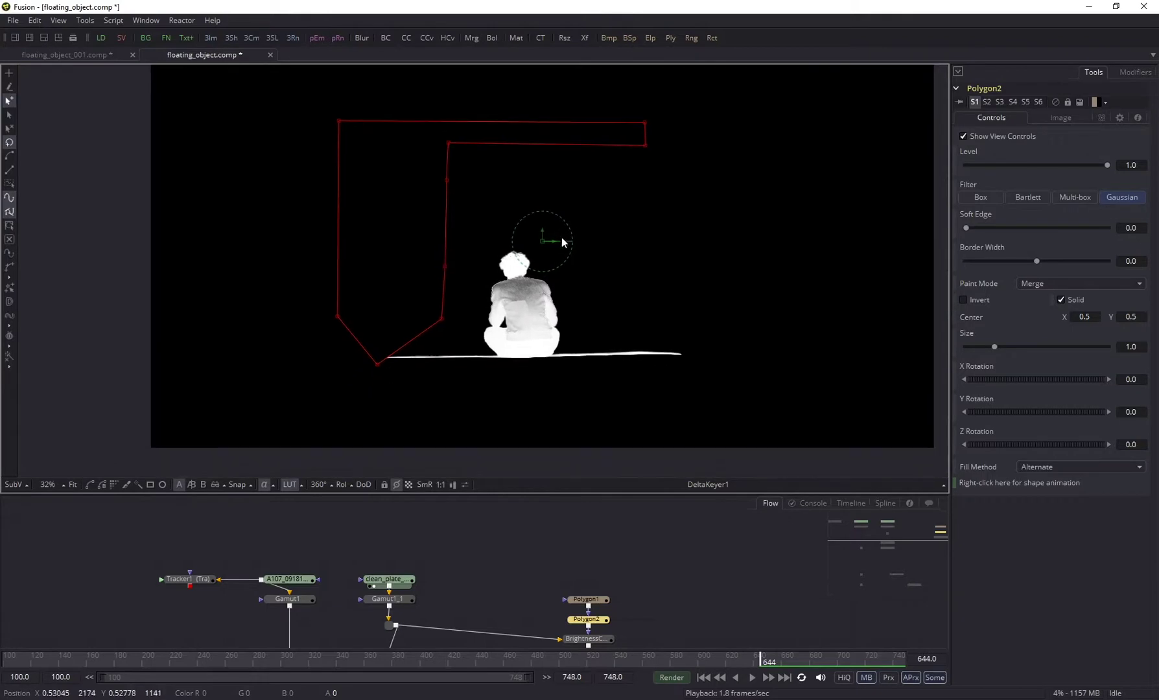
Add a Chroma Keyer node in an empty area beside the Delta Keyer.
{"action": "scroll", "coordinate": [598, 600], "scroll_direction": "down", "scroll_amount": 5}
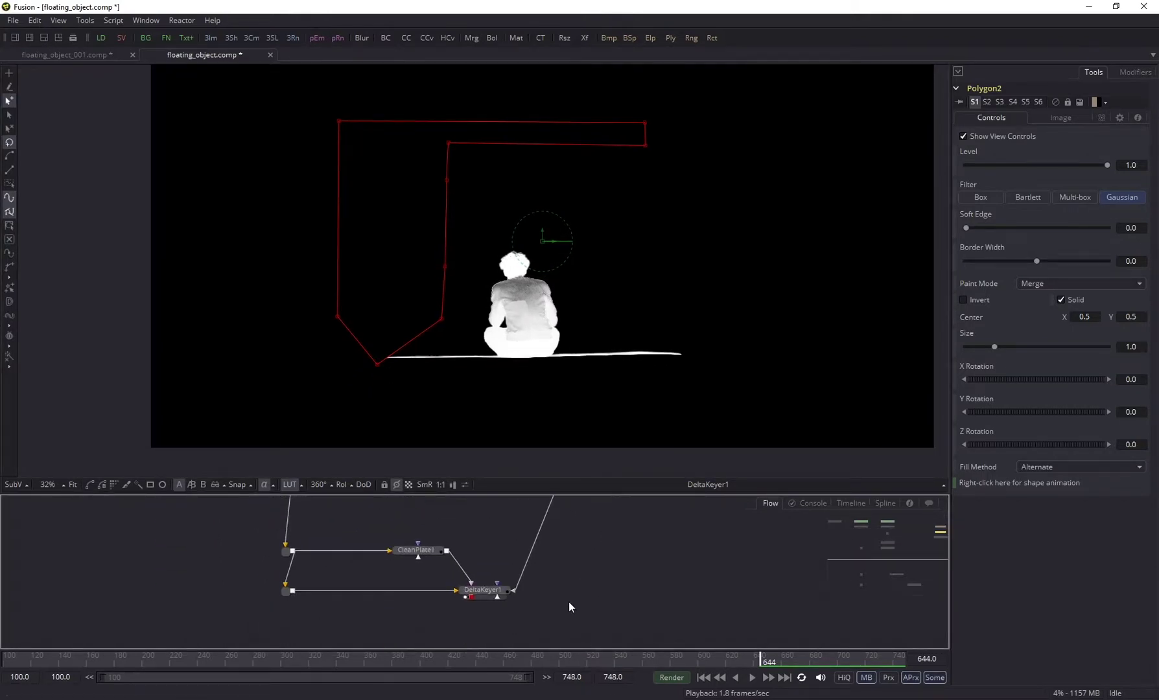
{"action": "left_click", "coordinate": [483, 593]}
{"action": "scroll", "coordinate": [629, 642], "scroll_direction": "up", "scroll_amount": 3}
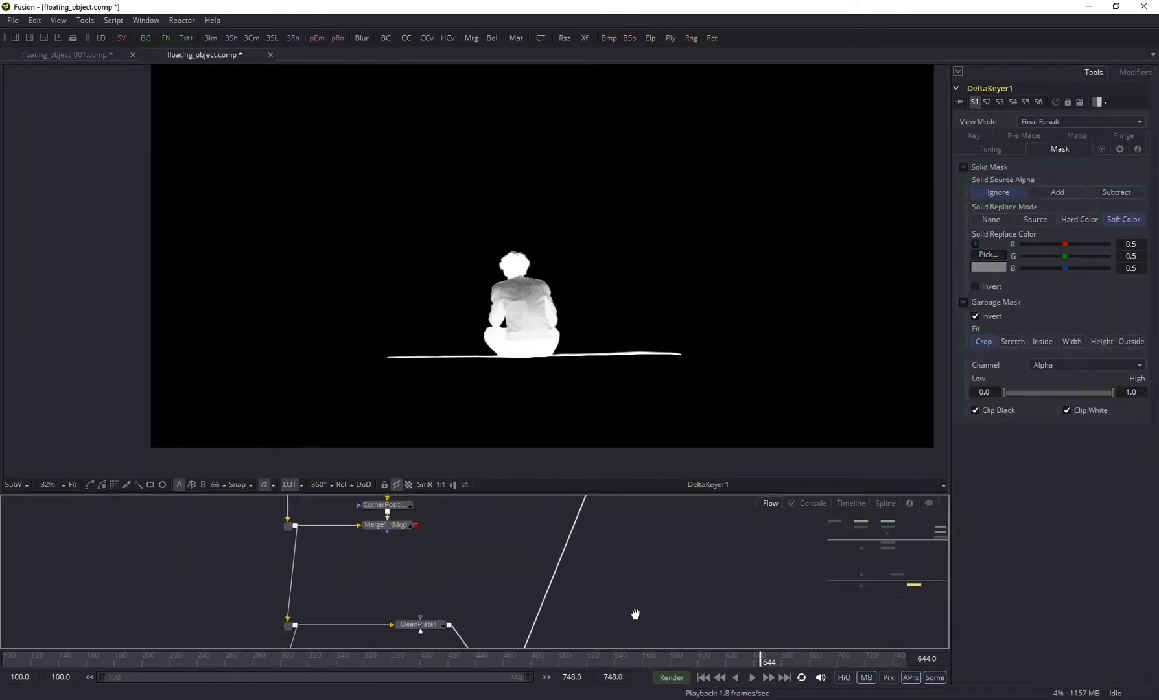
{"action": "left_click_drag", "start_coordinate": [651, 600], "coordinate": [601, 575]}
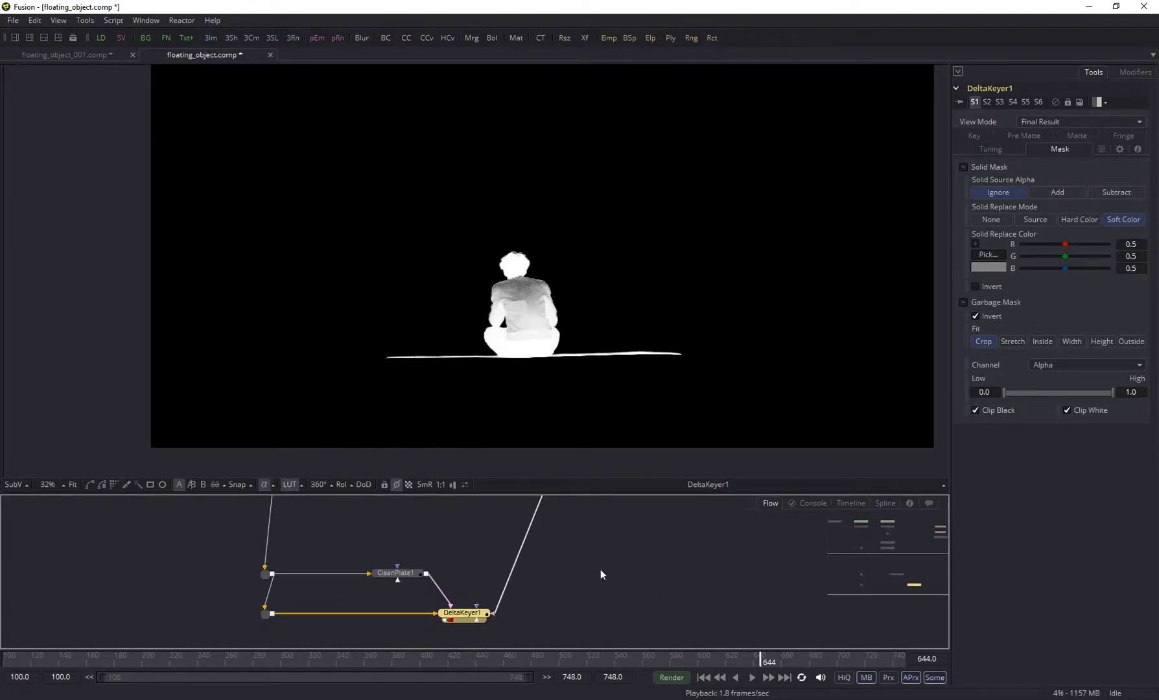
{"action": "left_click", "coordinate": [596, 592]}
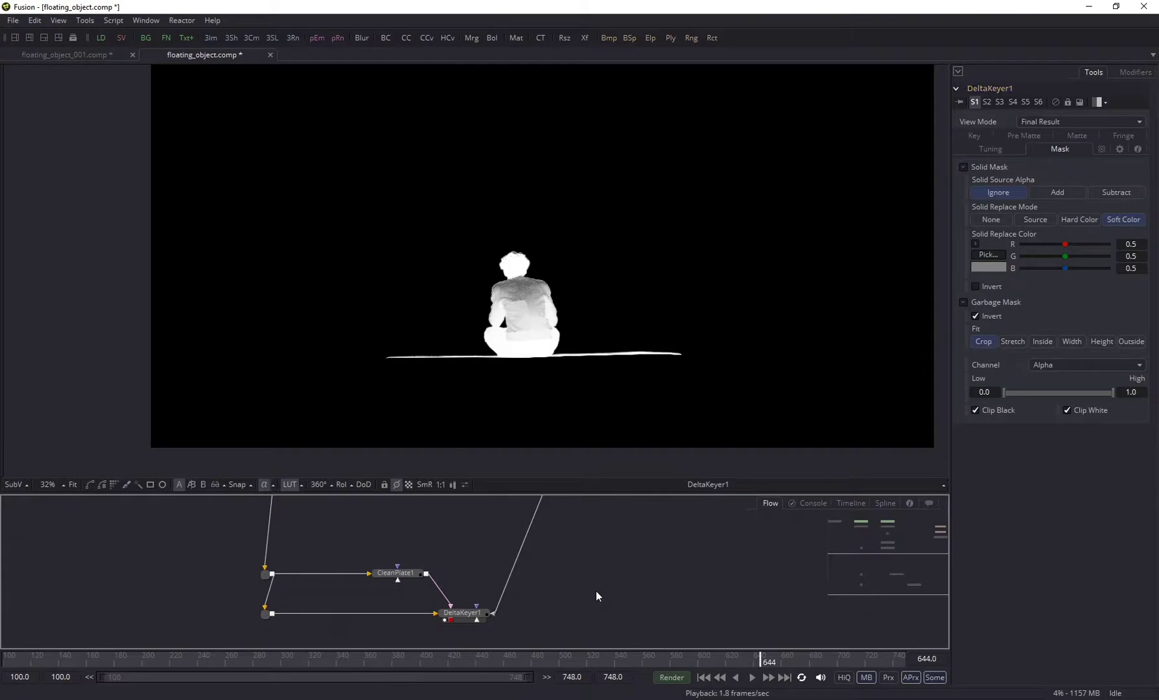
{"action": "key", "text": "shift+space"}
{"action": "type", "text": "chroma"}
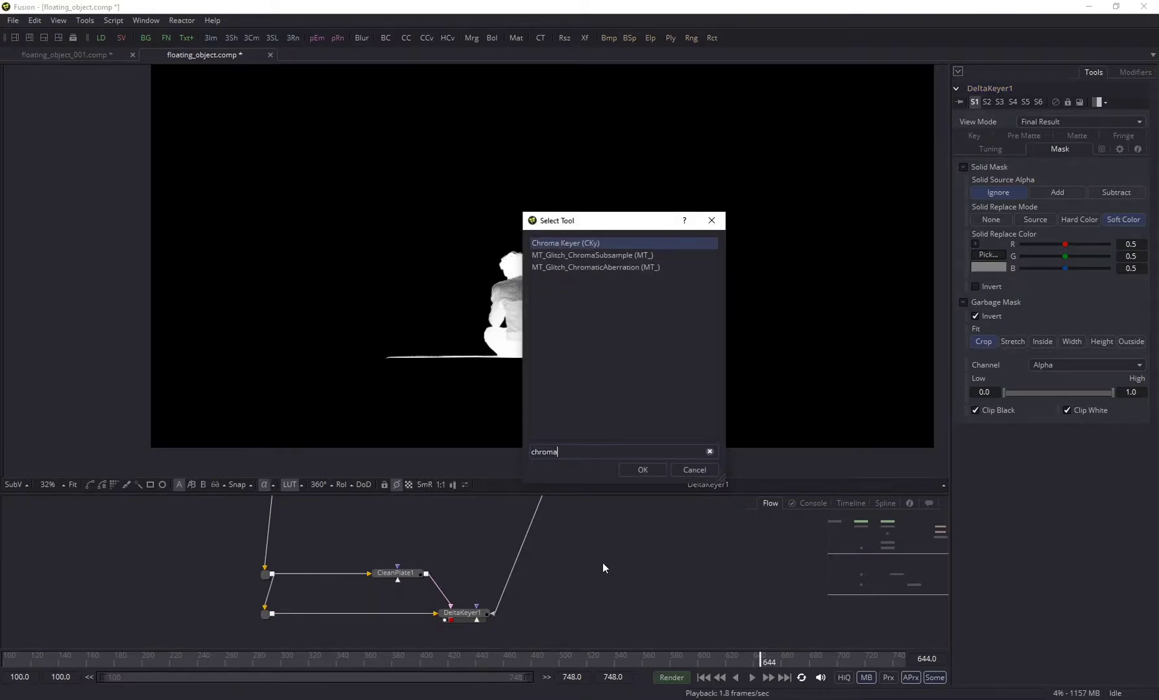
{"action": "key", "text": "Return"}
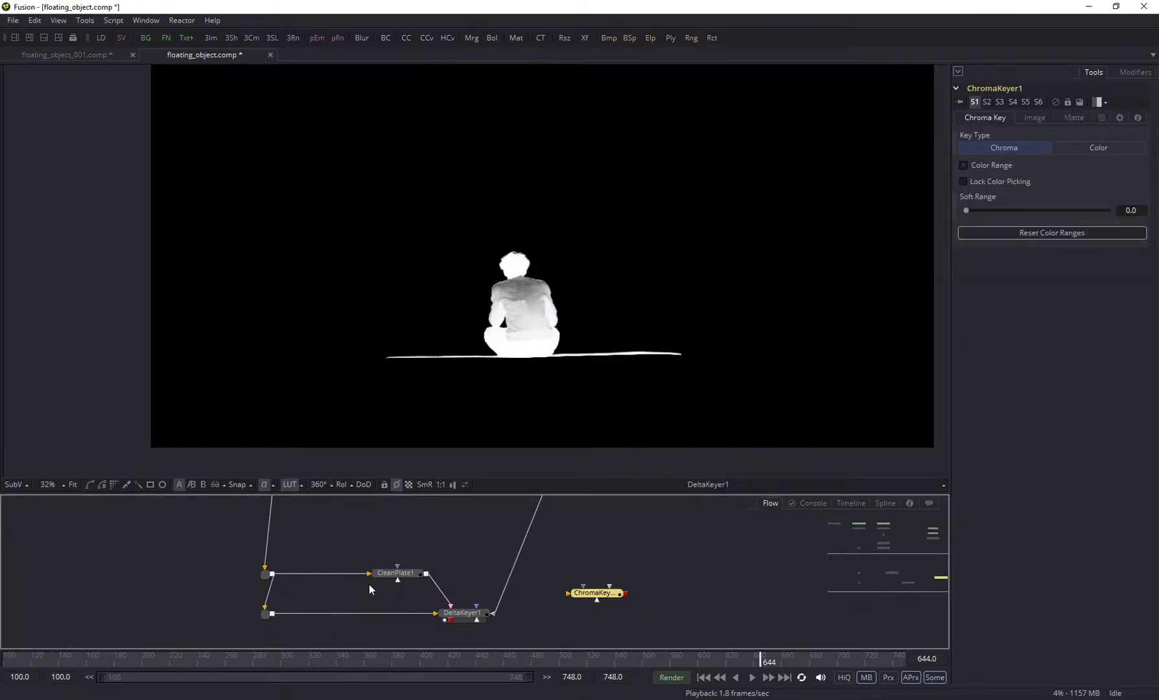
Add a pipe router above CleanPlate1 on its input line and connect the router to the Chroma Keyer.
{"action": "left_click_drag", "start_coordinate": [266, 574], "coordinate": [399, 535]}
{"action": "left_click", "coordinate": [316, 552], "text": "alt"}
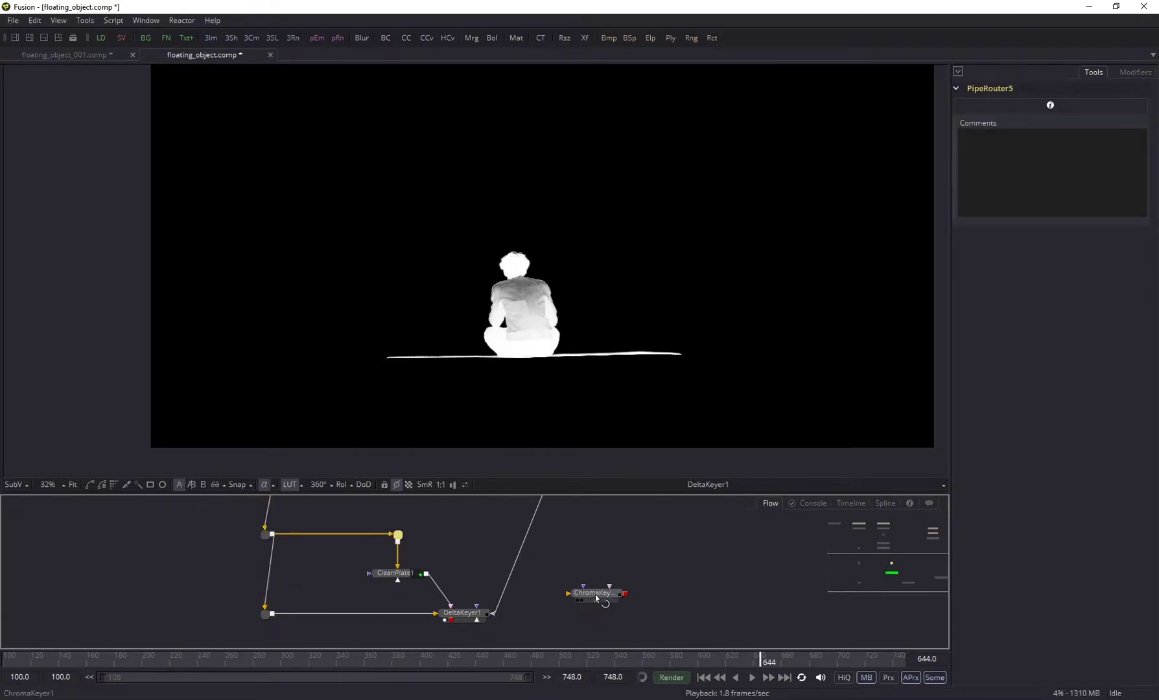
{"action": "left_click_drag", "start_coordinate": [596, 594], "coordinate": [595, 554]}
{"action": "left_click_drag", "start_coordinate": [398, 541], "coordinate": [584, 556]}
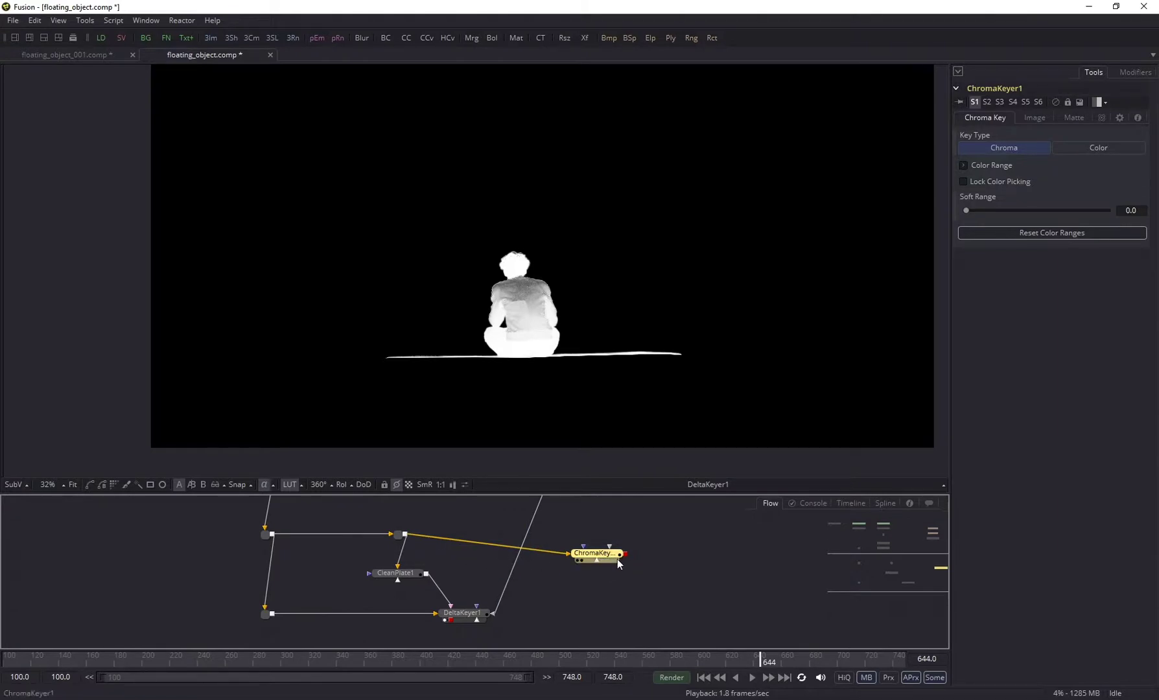
Insert a Gamut node between the router and the Chroma Keyer and set its Output Space to sRGB.
{"action": "left_click", "coordinate": [473, 505]}
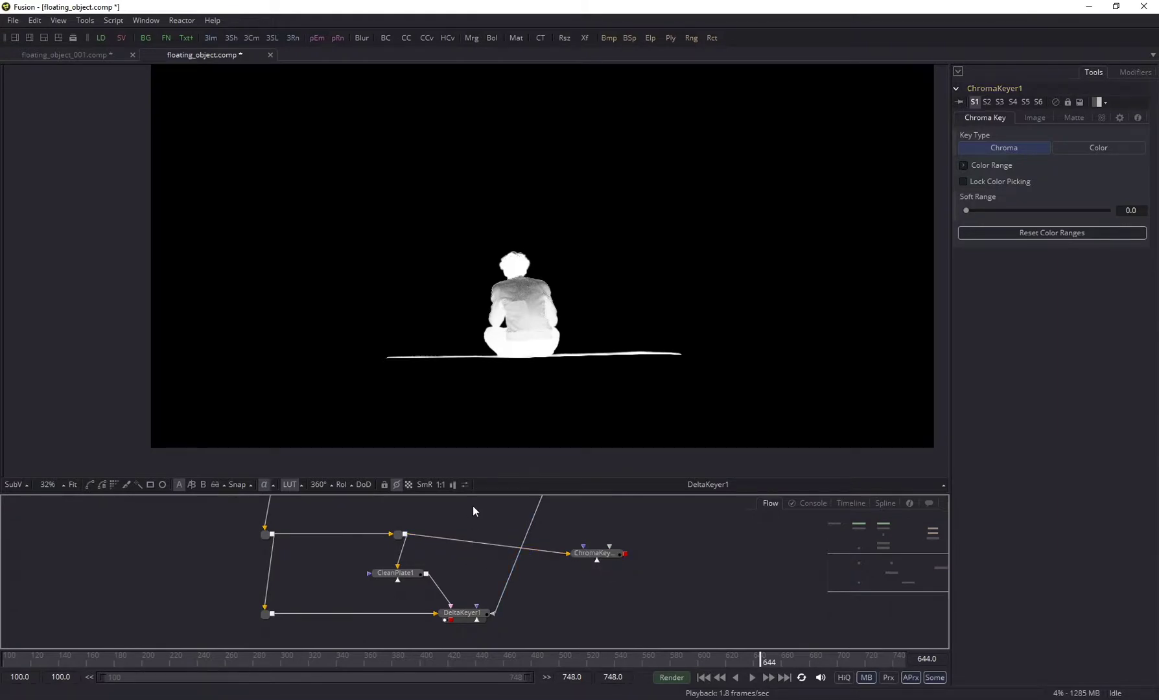
{"action": "key", "text": "shift+space"}
{"action": "type", "text": "gam"}
{"action": "key", "text": "Return"}
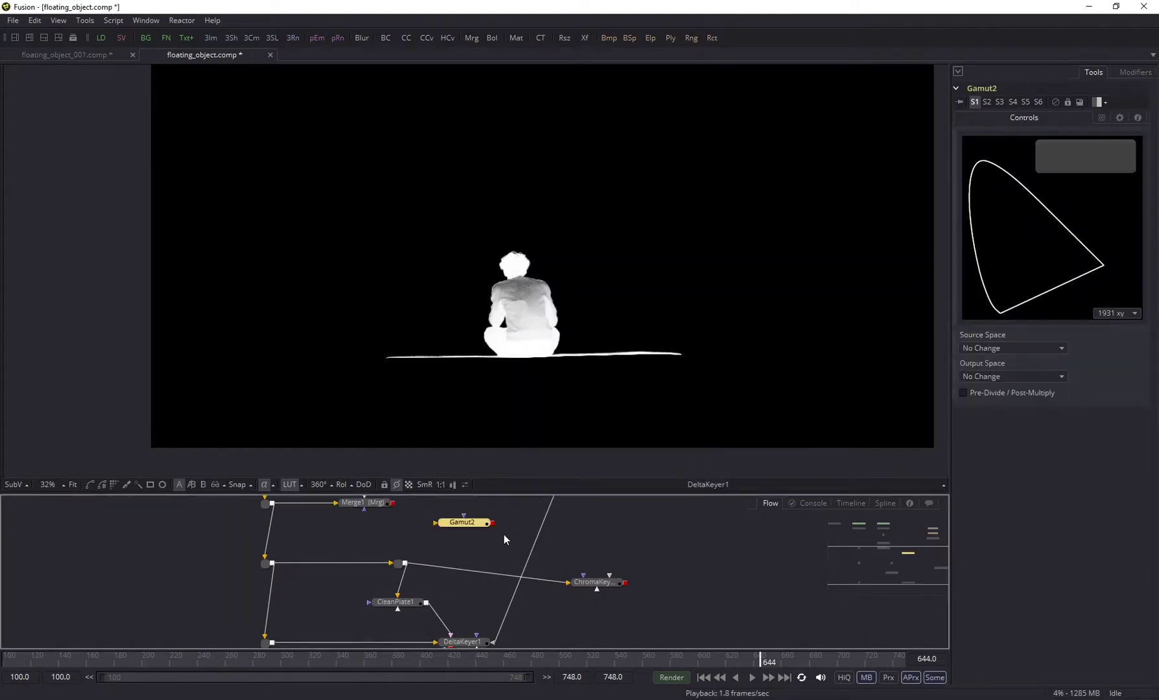
{"action": "left_click_drag", "start_coordinate": [497, 583], "coordinate": [596, 562]}
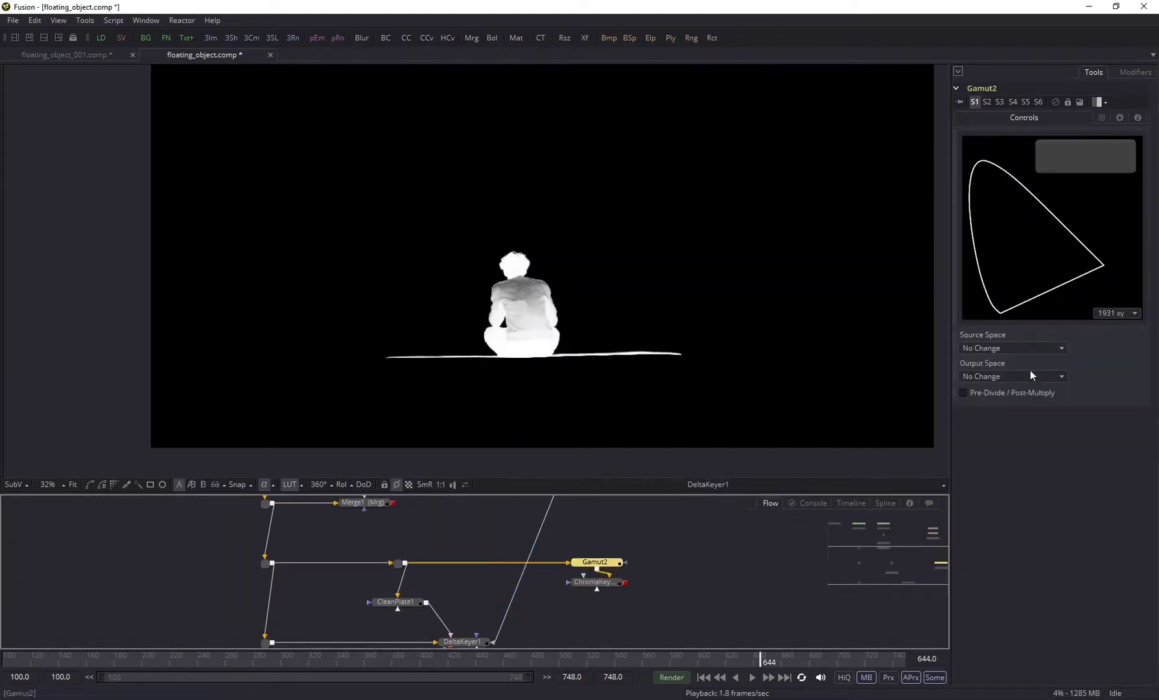
{"action": "left_click", "coordinate": [1003, 383]}
{"action": "left_click", "coordinate": [980, 687]}
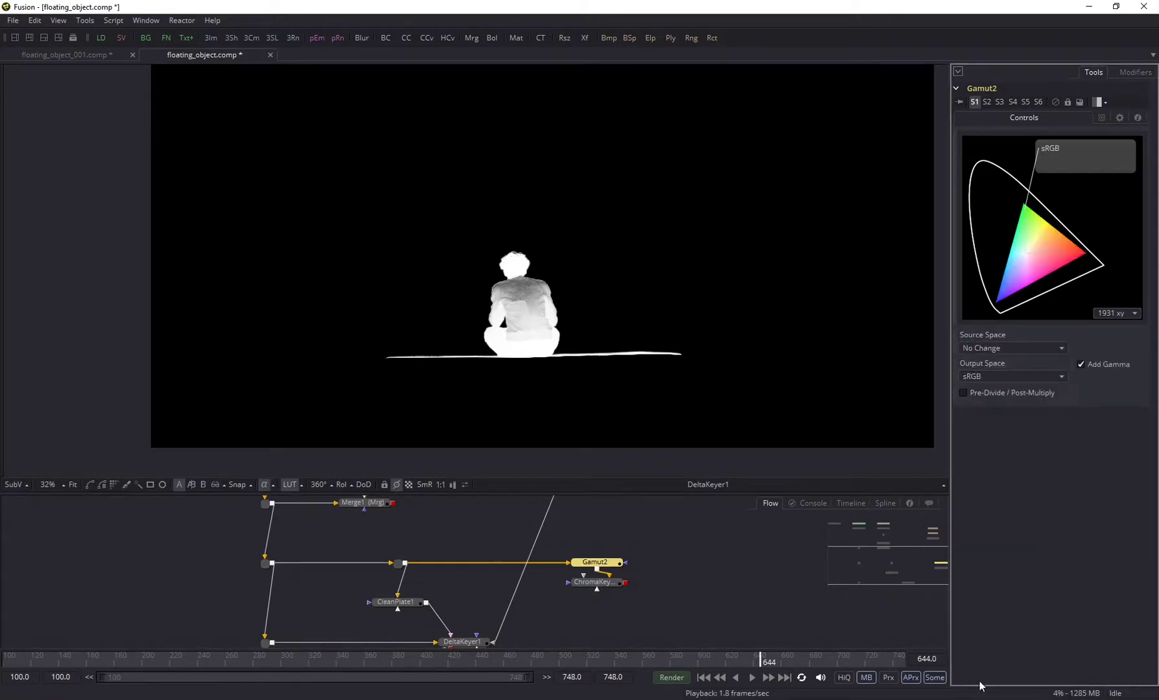
Show the Chroma Keyer's output in the viewer in color with the view LUT turned off.
{"action": "left_click", "coordinate": [600, 584]}
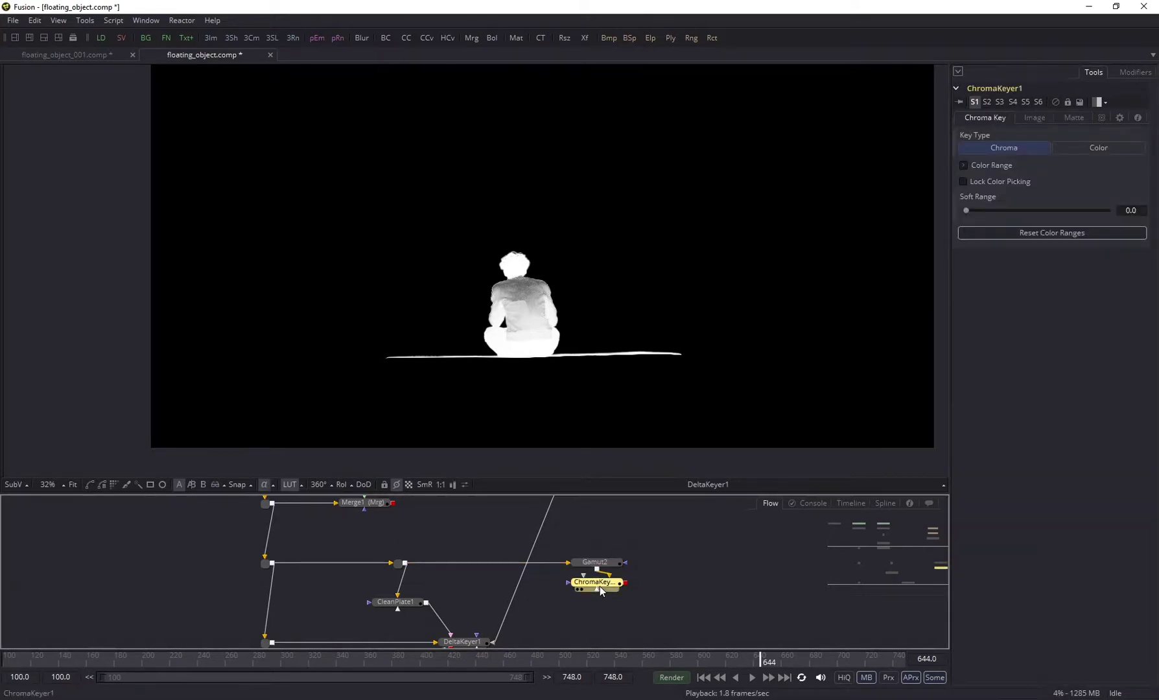
{"action": "key", "text": "1"}
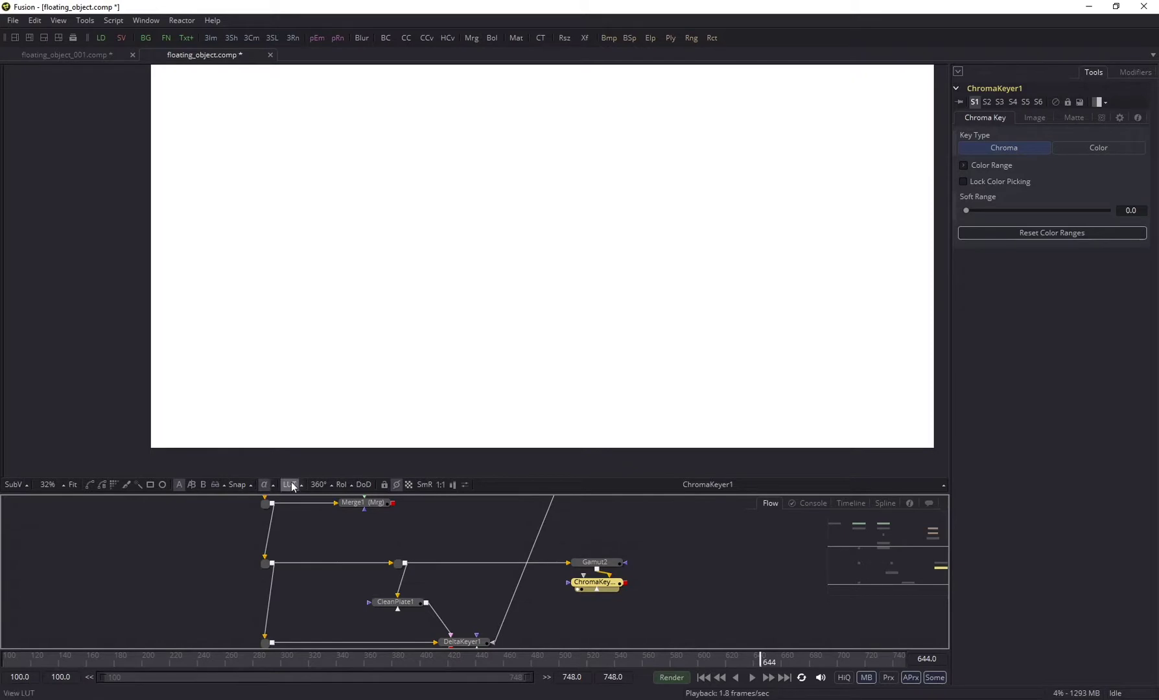
{"action": "key", "text": "c"}
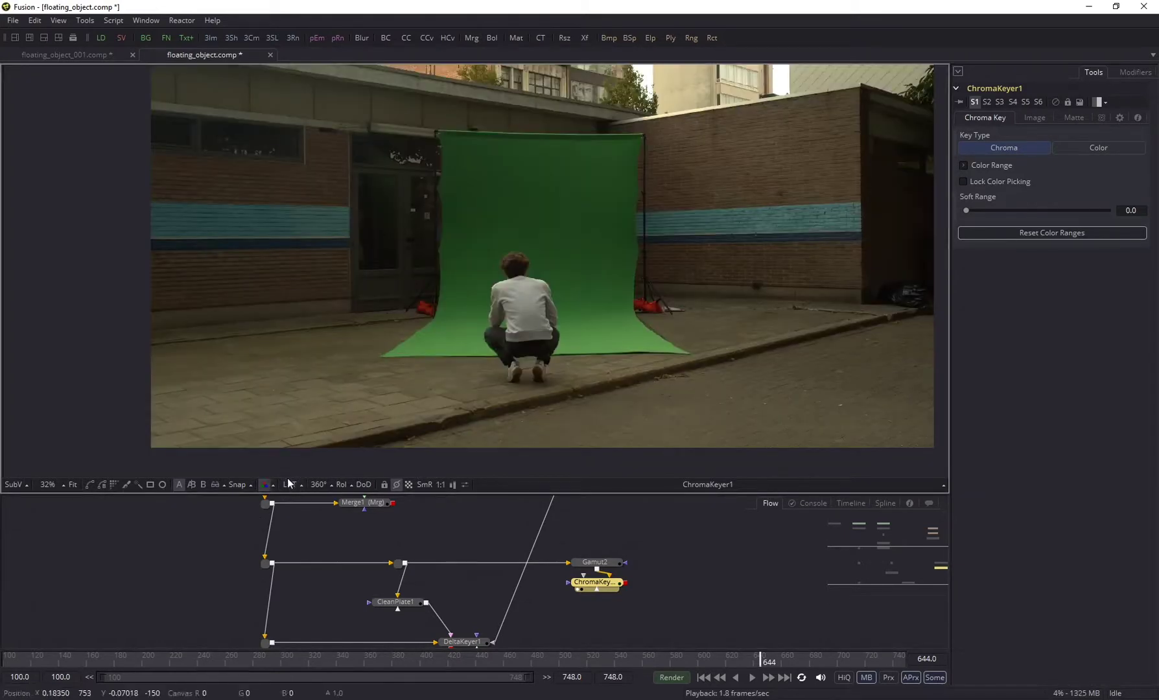
{"action": "scroll", "coordinate": [516, 292], "scroll_direction": "up", "scroll_amount": 2}
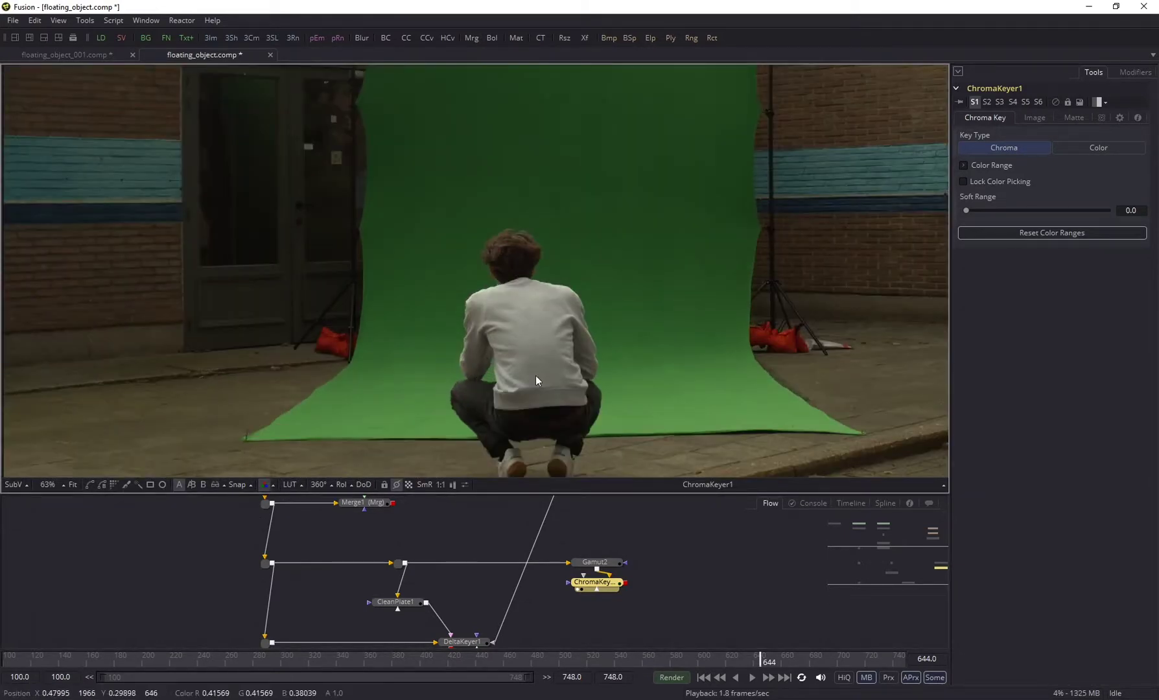
{"action": "scroll", "coordinate": [621, 355], "scroll_direction": "down", "scroll_amount": 2}
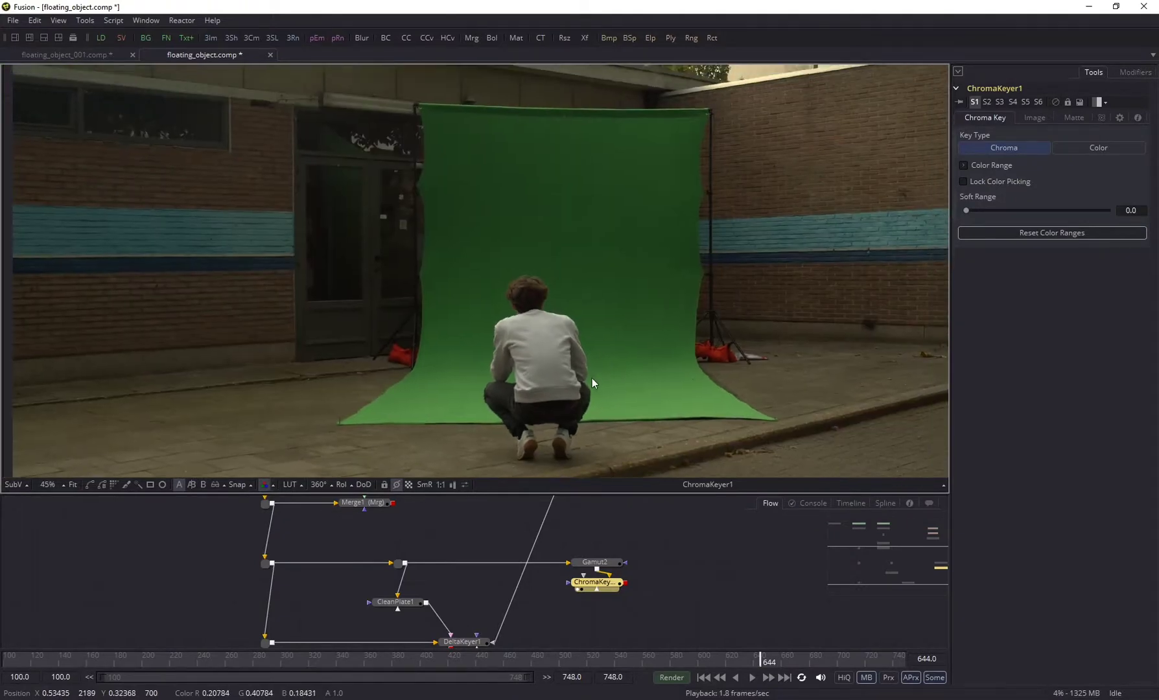
Sample the green screen's floor, middle and upper-left areas with the Chroma Keyer to key out the main green.
{"action": "left_click_drag", "start_coordinate": [598, 439], "coordinate": [663, 467]}
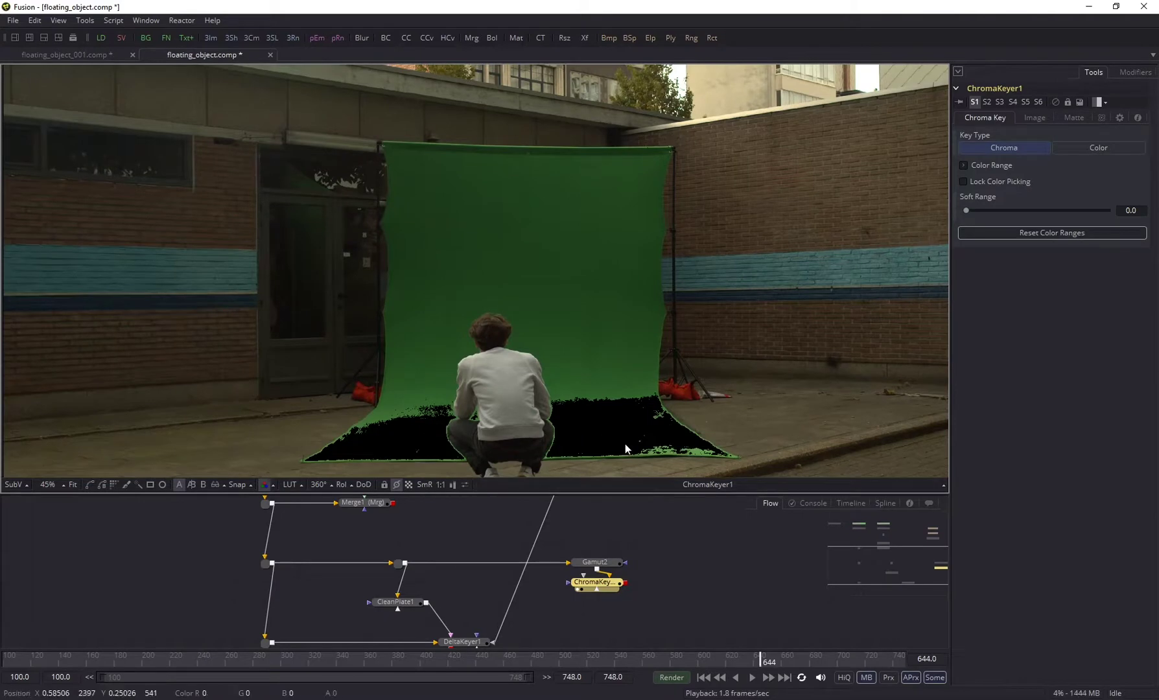
{"action": "left_click_drag", "start_coordinate": [548, 325], "coordinate": [448, 262]}
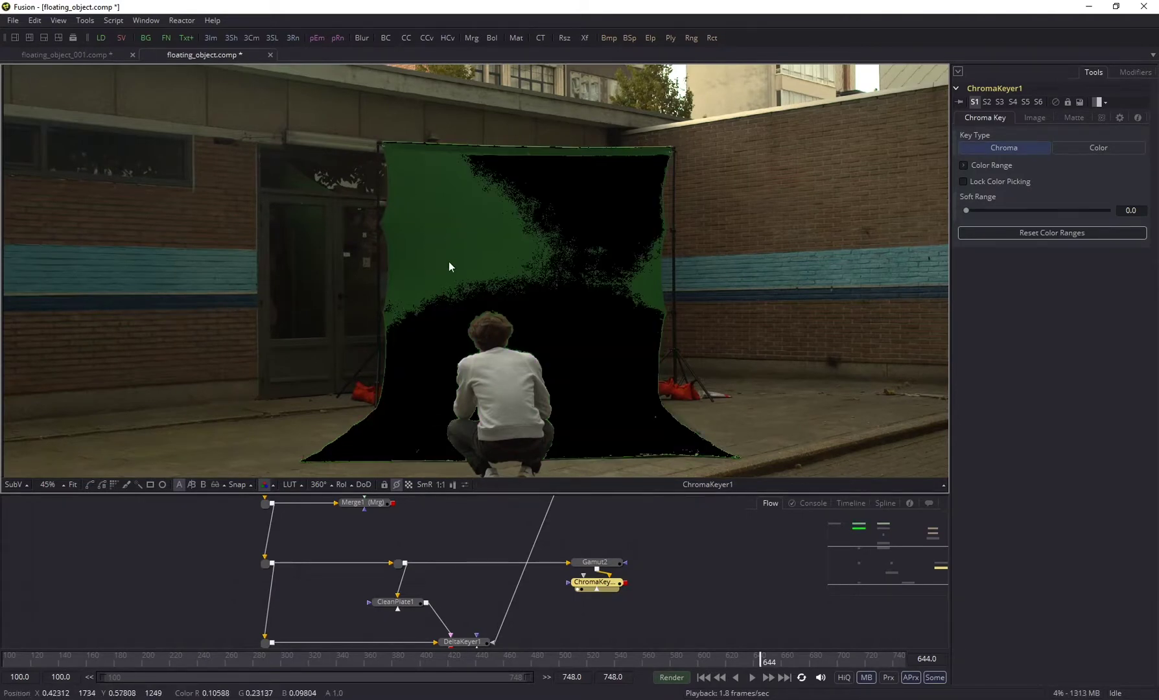
{"action": "left_click_drag", "start_coordinate": [428, 208], "coordinate": [402, 275]}
Sample the leftover green fringe along the green screen's lower edge, beside the man, to extend the key.
{"action": "scroll", "coordinate": [400, 419], "scroll_direction": "up", "scroll_amount": 5}
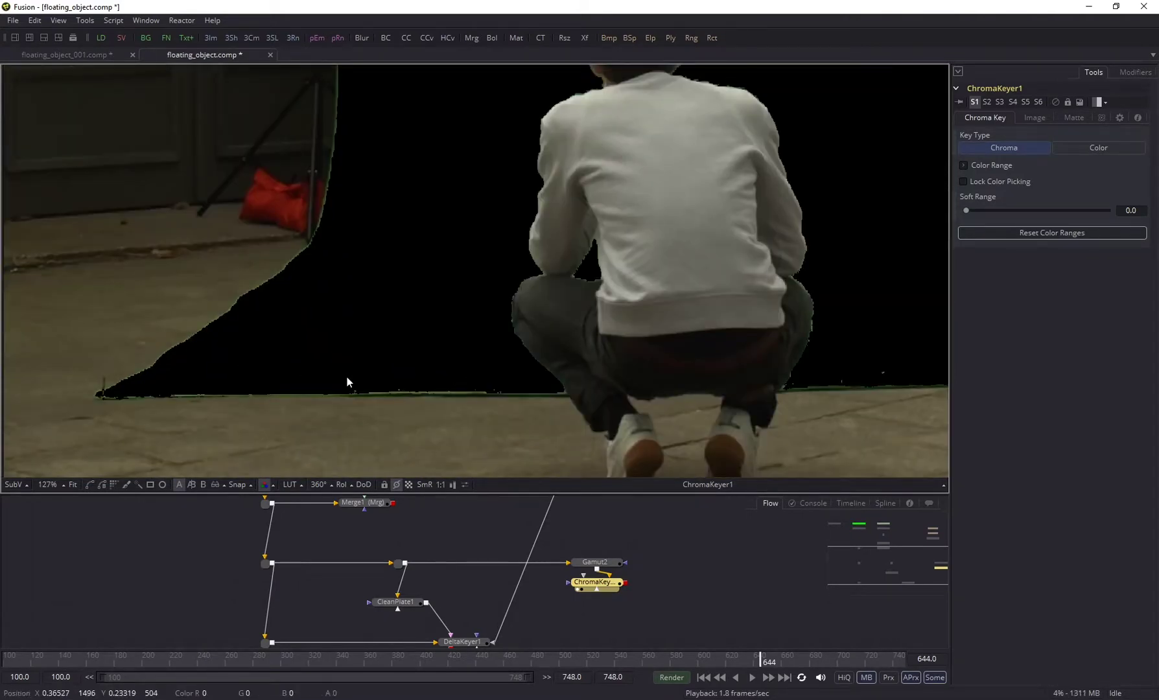
{"action": "scroll", "coordinate": [347, 377], "scroll_direction": "right", "scroll_amount": 5}
{"action": "scroll", "coordinate": [663, 377], "scroll_direction": "right", "scroll_amount": 3}
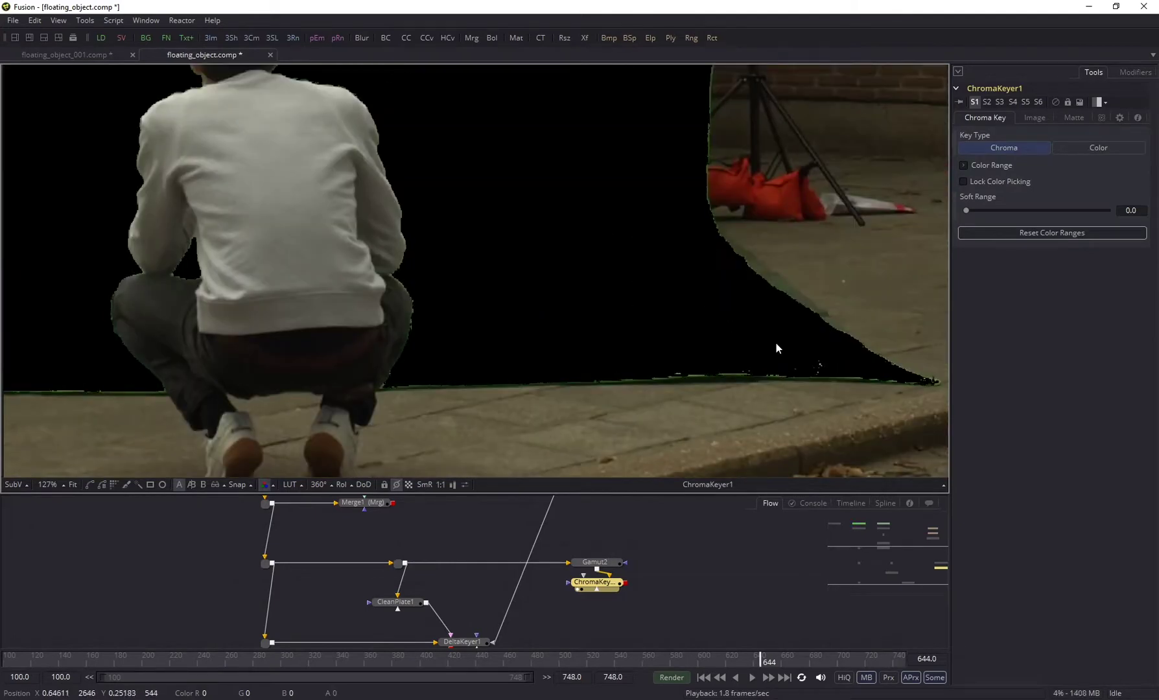
{"action": "scroll", "coordinate": [636, 341], "scroll_direction": "up", "scroll_amount": 4}
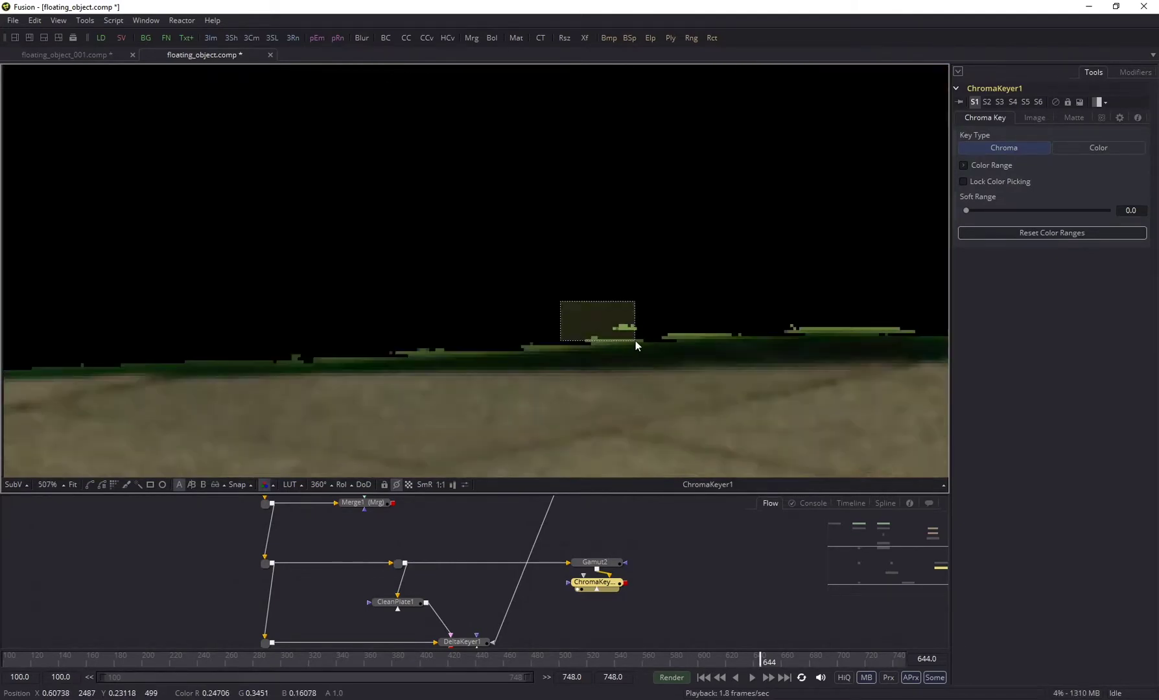
{"action": "left_click_drag", "start_coordinate": [786, 289], "coordinate": [927, 336]}
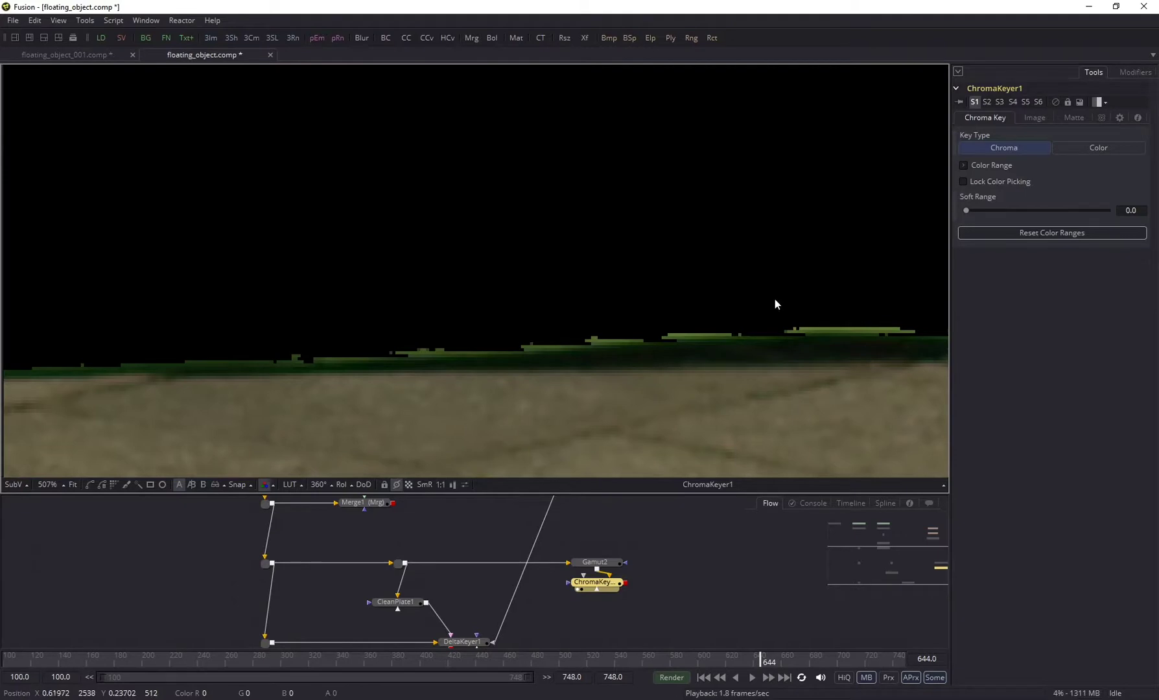
Sample the remaining pixels in the small gap between the man's arm and knee to extend the key.
{"action": "scroll", "coordinate": [505, 253], "scroll_direction": "down", "scroll_amount": 4}
{"action": "key", "text": "a"}
{"action": "key", "text": "c"}
{"action": "scroll", "coordinate": [419, 292], "scroll_direction": "up", "scroll_amount": 6}
{"action": "scroll", "coordinate": [431, 240], "scroll_direction": "down", "scroll_amount": 6}
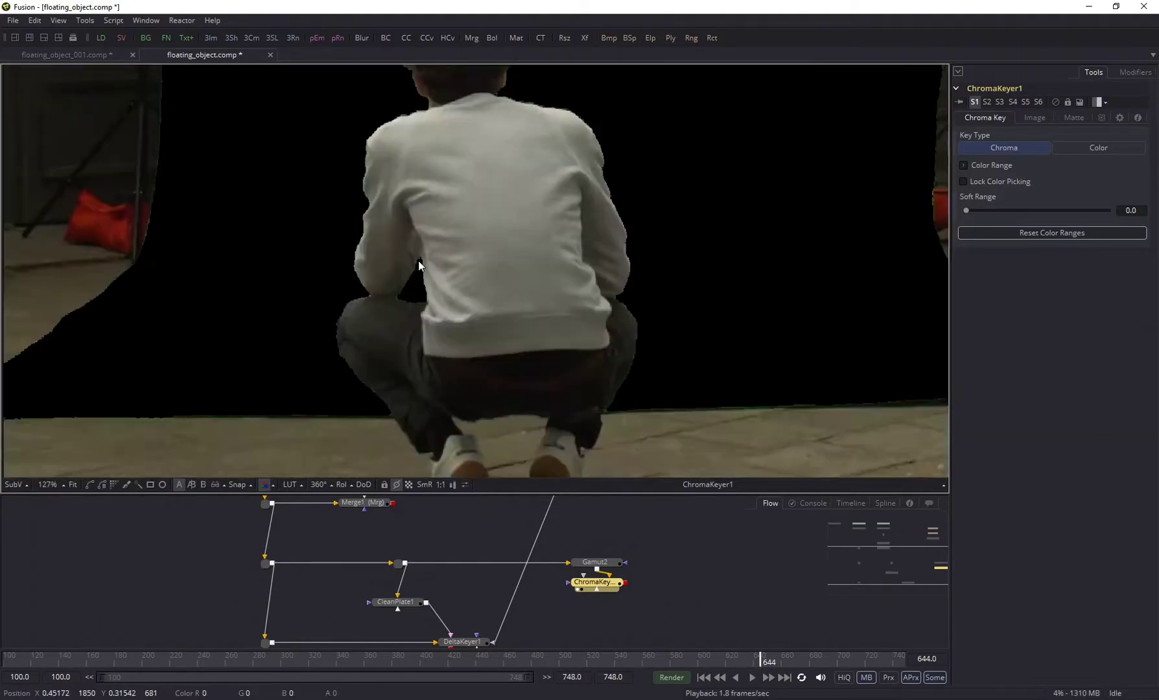
{"action": "scroll", "coordinate": [416, 219], "scroll_direction": "up", "scroll_amount": 6}
{"action": "scroll", "coordinate": [396, 259], "scroll_direction": "down", "scroll_amount": 6}
{"action": "scroll", "coordinate": [523, 394], "scroll_direction": "up", "scroll_amount": 10}
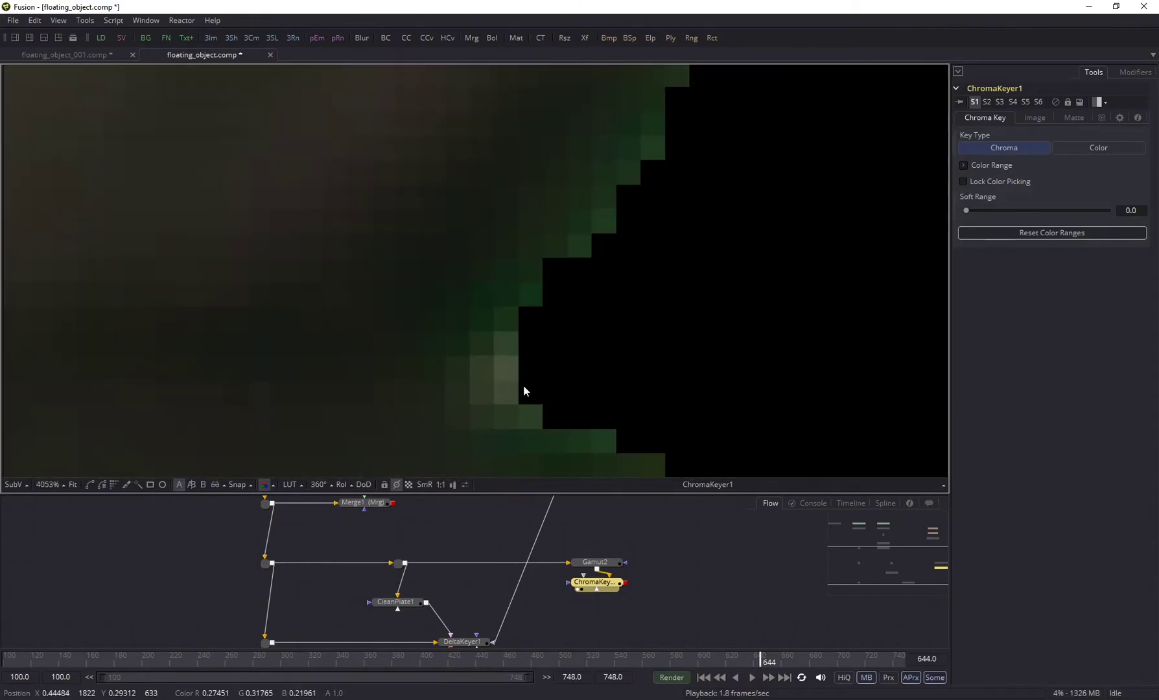
{"action": "left_click_drag", "start_coordinate": [548, 329], "coordinate": [493, 408]}
Examine the key's edges around the man's hair, trousers and the green screen's lower edge in both color and alpha.
{"action": "key", "text": "a"}
{"action": "scroll", "coordinate": [584, 353], "scroll_direction": "down", "scroll_amount": 10}
{"action": "key", "text": "c"}
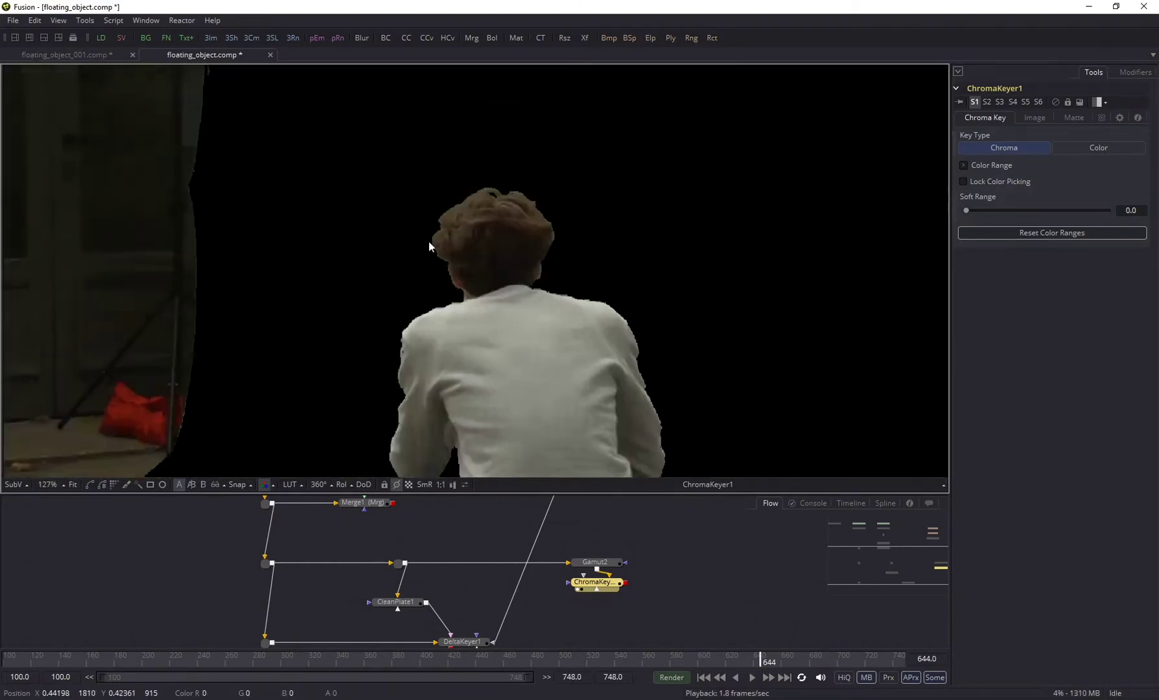
{"action": "scroll", "coordinate": [388, 337], "scroll_direction": "up", "scroll_amount": 7}
{"action": "scroll", "coordinate": [381, 307], "scroll_direction": "up", "scroll_amount": 2}
{"action": "scroll", "coordinate": [488, 256], "scroll_direction": "down", "scroll_amount": 8}
{"action": "key", "text": "a"}
{"action": "scroll", "coordinate": [395, 298], "scroll_direction": "down", "scroll_amount": 8}
{"action": "scroll", "coordinate": [324, 194], "scroll_direction": "up", "scroll_amount": 5}
{"action": "key", "text": "c"}
{"action": "scroll", "coordinate": [591, 406], "scroll_direction": "up", "scroll_amount": 2}
{"action": "scroll", "coordinate": [580, 341], "scroll_direction": "down", "scroll_amount": 3}
{"action": "scroll", "coordinate": [445, 304], "scroll_direction": "up", "scroll_amount": 10}
{"action": "scroll", "coordinate": [358, 327], "scroll_direction": "down", "scroll_amount": 7}
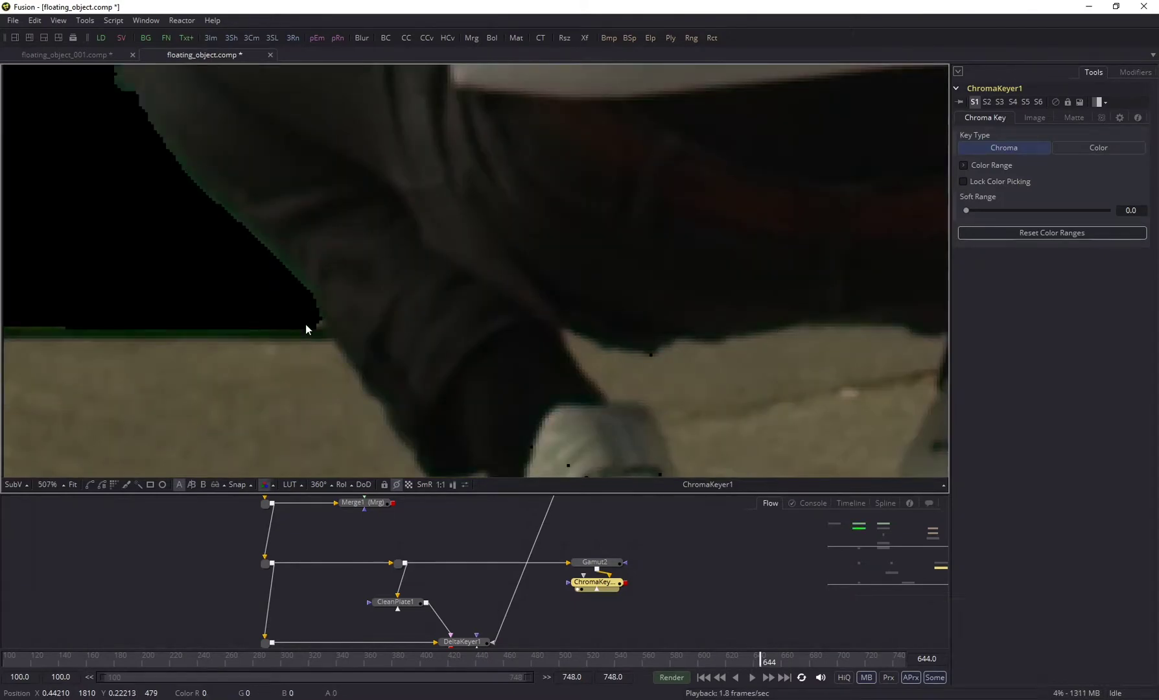
{"action": "scroll", "coordinate": [305, 324], "scroll_direction": "up", "scroll_amount": 5}
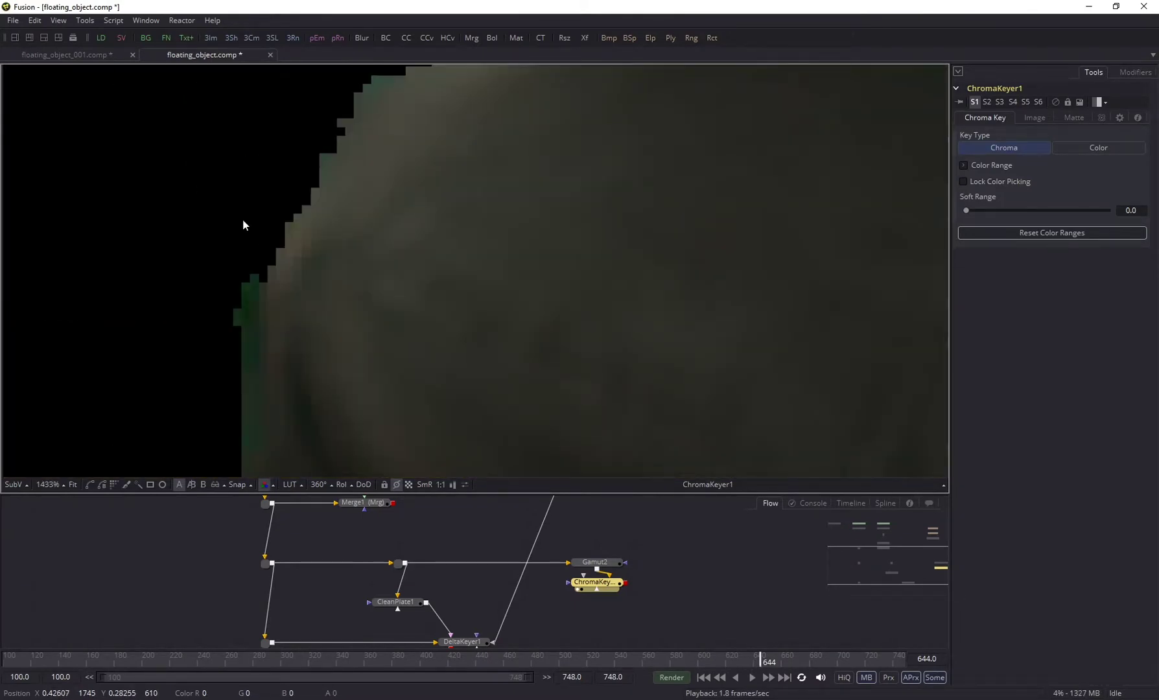
Go to frame 565 and, in the alpha view, sample the leftover specks near the green screen's lower-right corner.
{"action": "scroll", "coordinate": [243, 225], "scroll_direction": "down", "scroll_amount": 10}
{"action": "key", "text": "a"}
{"action": "left_click", "coordinate": [651, 658]}
{"action": "left_click_drag", "start_coordinate": [703, 370], "coordinate": [757, 398]}
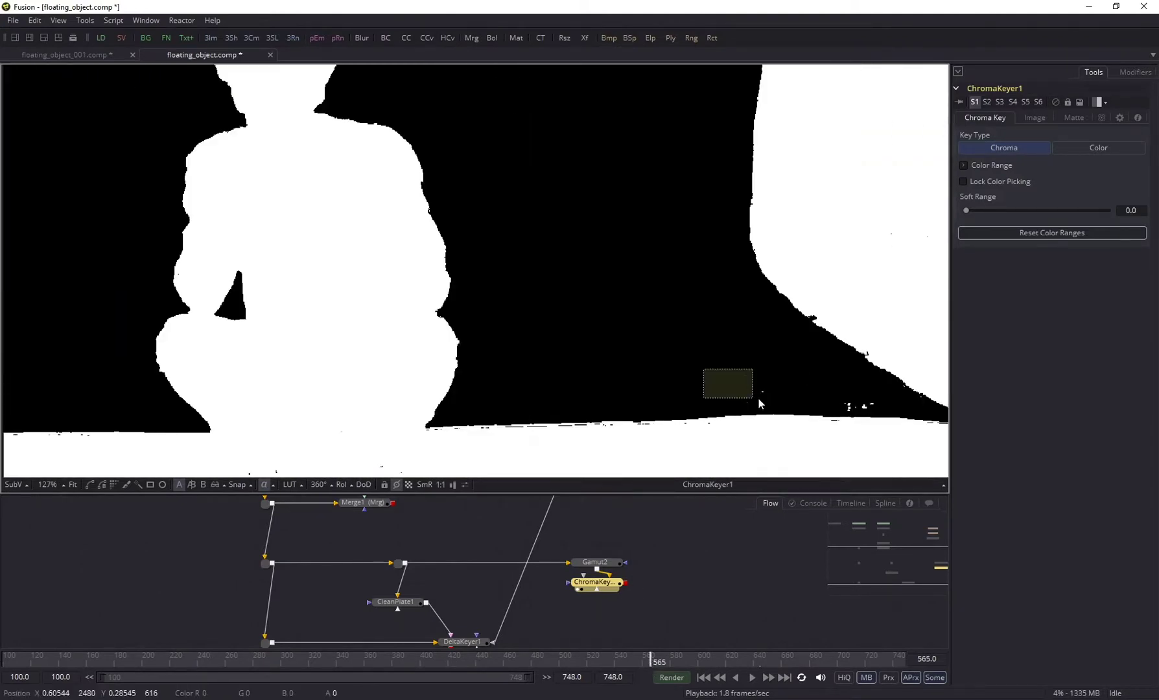
Go to frame 482 and sample the leftover green pixels in the narrow gap between the man's arm and thigh.
{"action": "left_click", "coordinate": [541, 658]}
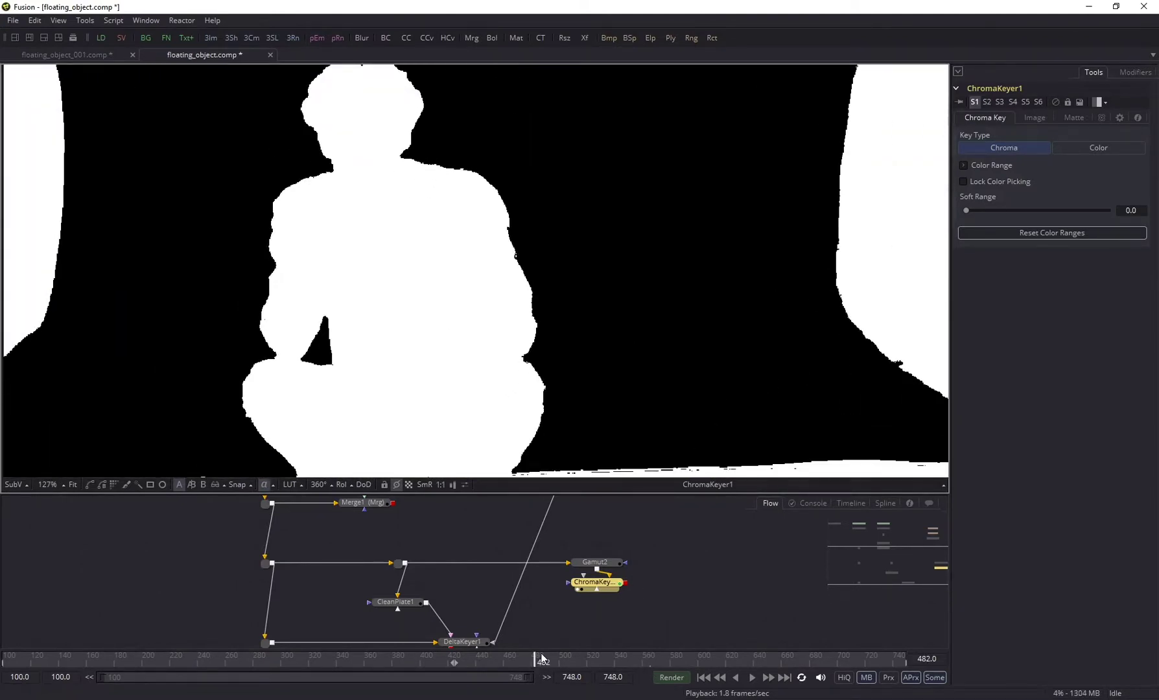
{"action": "scroll", "coordinate": [640, 303], "scroll_direction": "up", "scroll_amount": 2}
{"action": "key", "text": "c"}
{"action": "scroll", "coordinate": [338, 346], "scroll_direction": "up", "scroll_amount": 5}
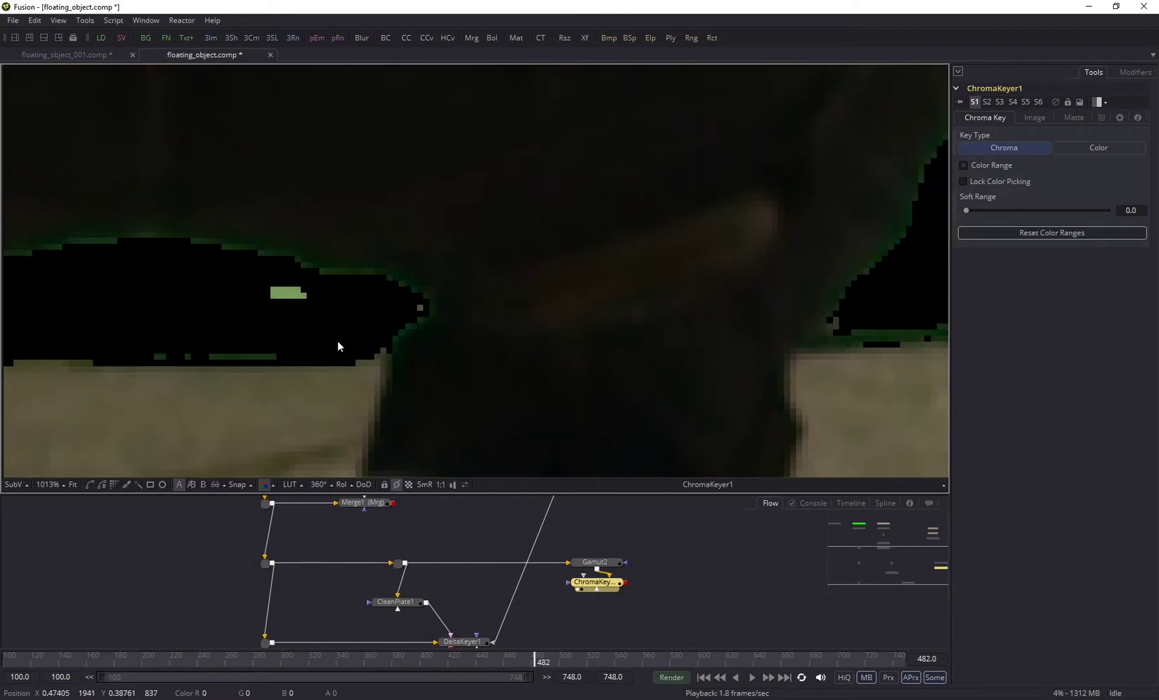
{"action": "key", "text": "a"}
{"action": "scroll", "coordinate": [279, 303], "scroll_direction": "down", "scroll_amount": 7}
{"action": "key", "text": "c"}
{"action": "scroll", "coordinate": [316, 129], "scroll_direction": "up", "scroll_amount": 10}
{"action": "left_click_drag", "start_coordinate": [468, 181], "coordinate": [370, 215]}
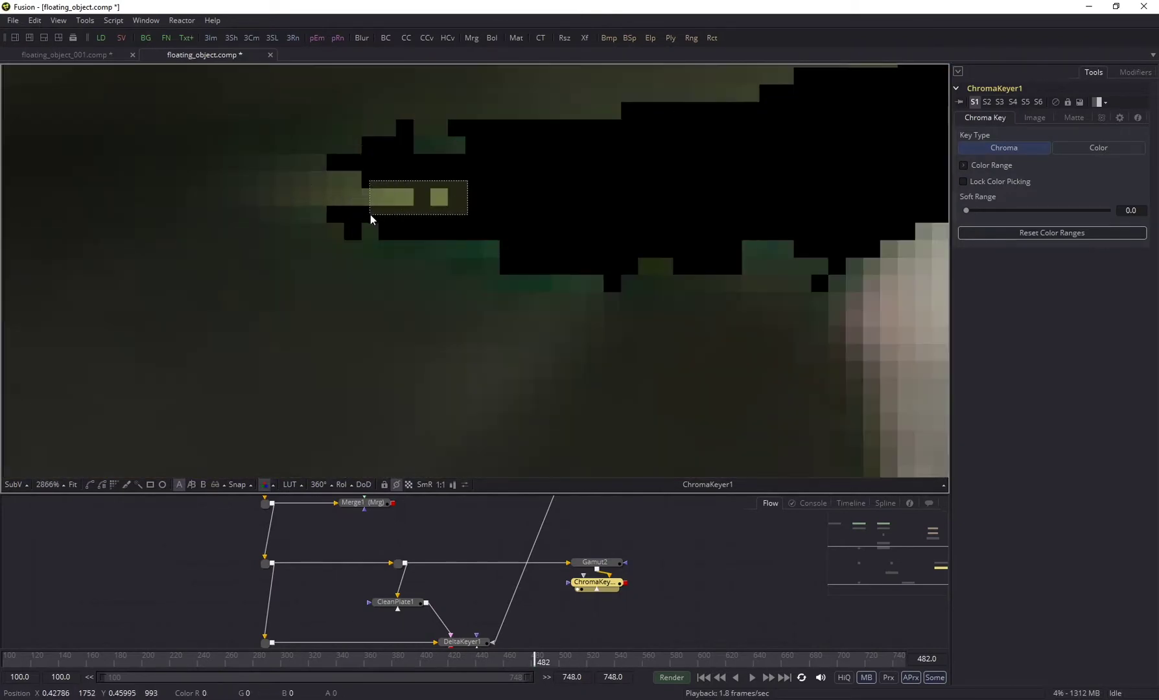
Sample the leftover green strip beneath the man's seat, between his legs and just above the pavement.
{"action": "scroll", "coordinate": [522, 249], "scroll_direction": "down", "scroll_amount": 6}
{"action": "key", "text": "a"}
{"action": "scroll", "coordinate": [575, 378], "scroll_direction": "up", "scroll_amount": 4}
{"action": "left_click_drag", "start_coordinate": [574, 284], "coordinate": [712, 322]}
{"action": "key", "text": "c"}
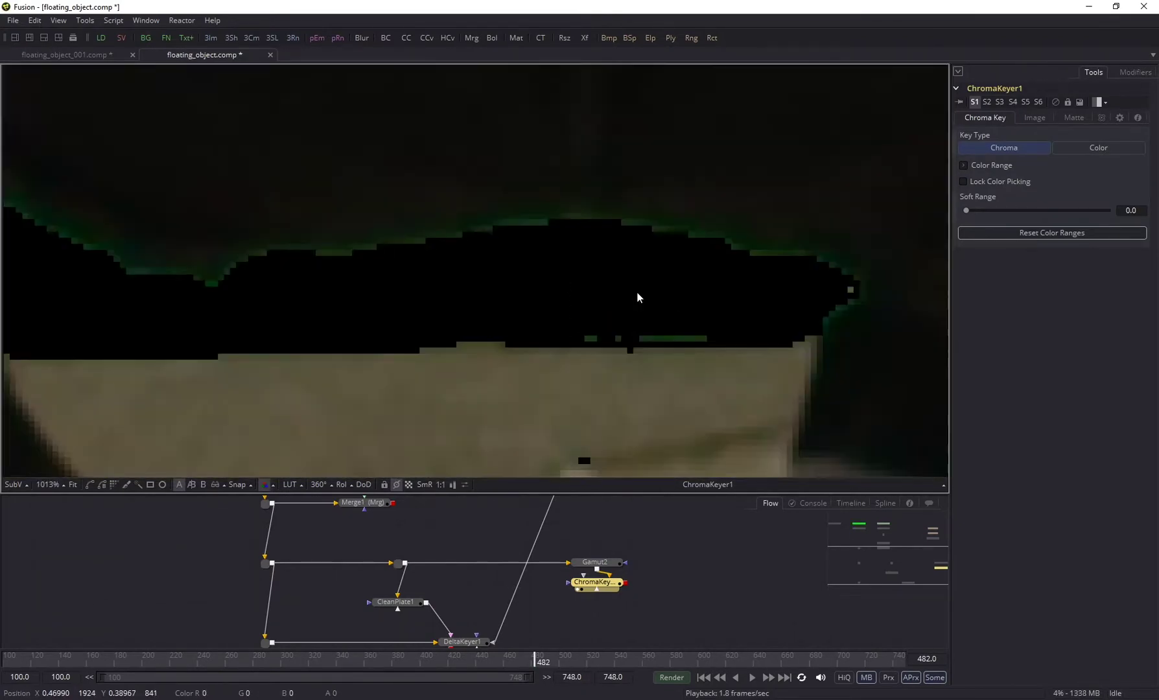
{"action": "scroll", "coordinate": [575, 262], "scroll_direction": "down", "scroll_amount": 6}
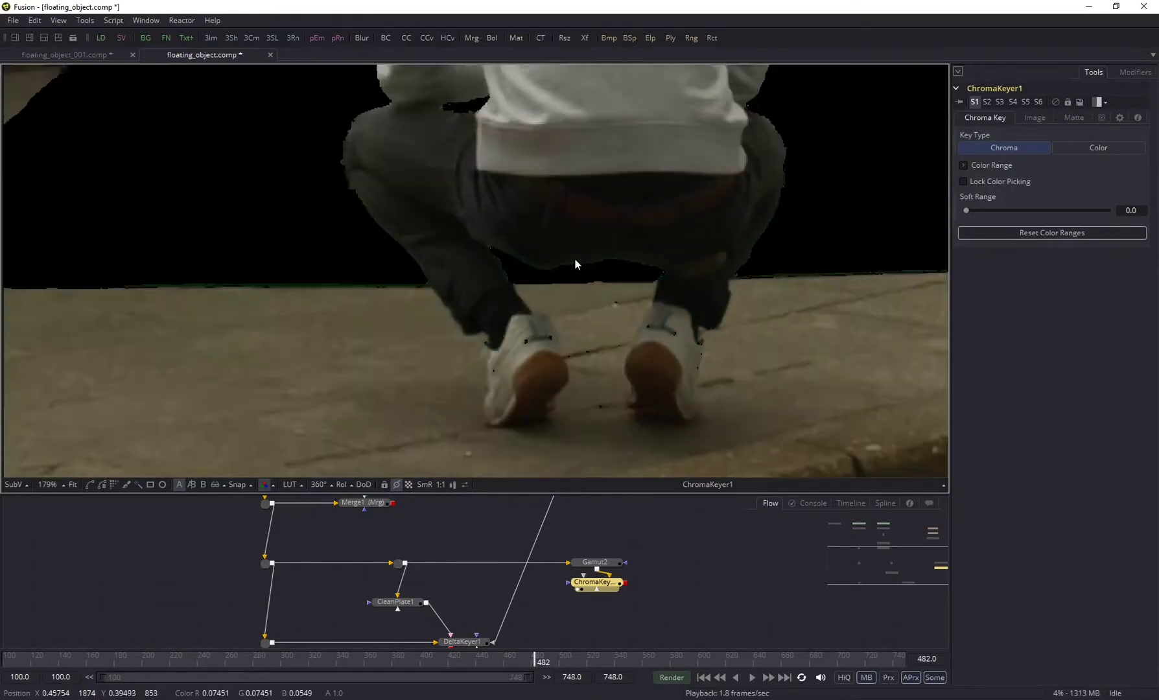
Examine the key around the man's legs, hair and shoulders at frame 482 in color and alpha.
{"action": "key", "text": "a"}
{"action": "scroll", "coordinate": [541, 326], "scroll_direction": "down", "scroll_amount": 4}
{"action": "scroll", "coordinate": [504, 160], "scroll_direction": "up", "scroll_amount": 4}
{"action": "scroll", "coordinate": [554, 350], "scroll_direction": "down", "scroll_amount": 4}
{"action": "key", "text": "c"}
{"action": "scroll", "coordinate": [582, 170], "scroll_direction": "up", "scroll_amount": 3}
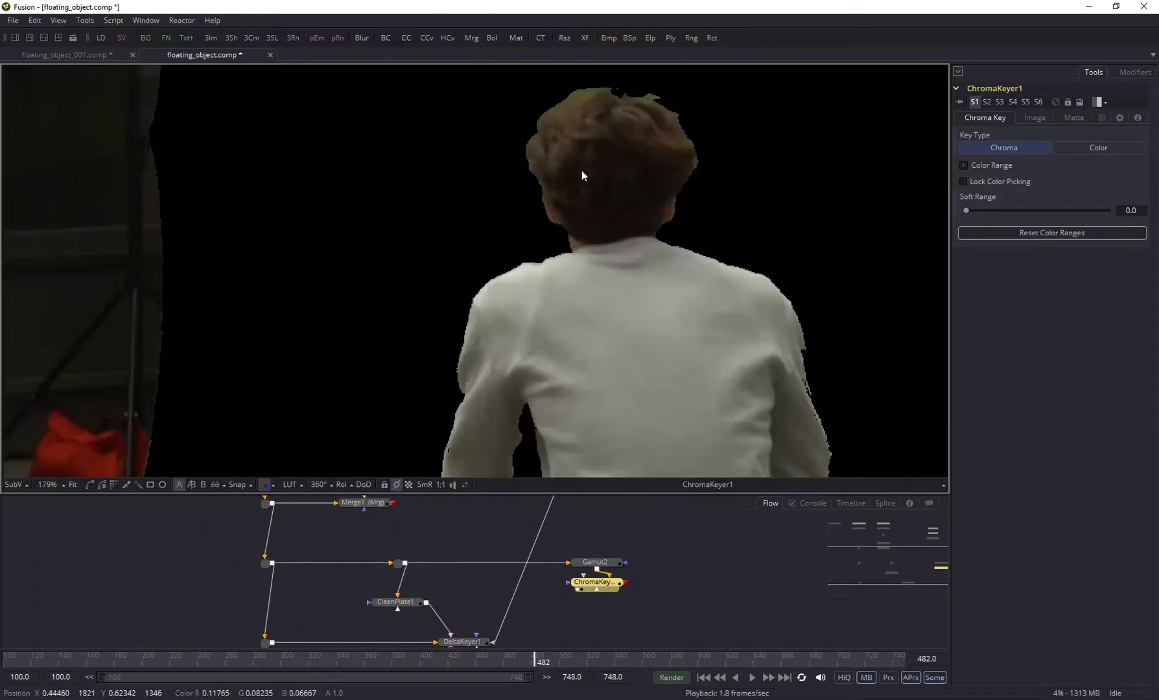
{"action": "scroll", "coordinate": [576, 422], "scroll_direction": "up", "scroll_amount": 6}
{"action": "scroll", "coordinate": [616, 346], "scroll_direction": "down", "scroll_amount": 8}
{"action": "key", "text": "a"}
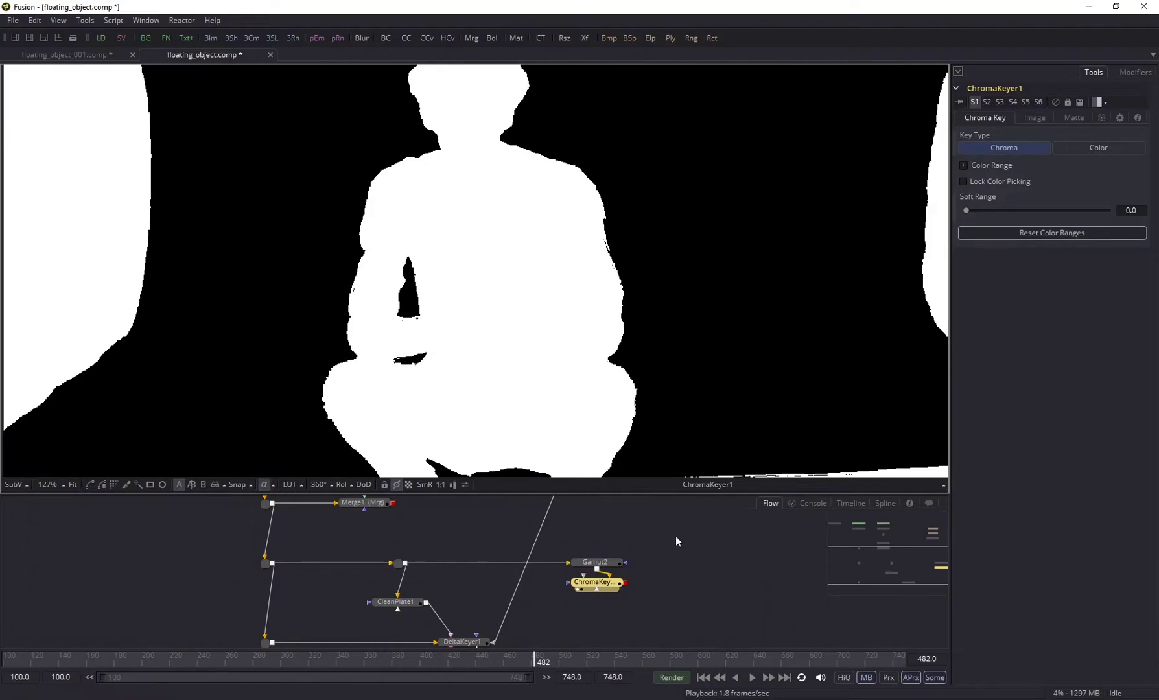
Check the alpha matte of the standing man at other frames, including 419, 333 and 403.
{"action": "left_click", "coordinate": [452, 658]}
{"action": "scroll", "coordinate": [460, 356], "scroll_direction": "up", "scroll_amount": 5}
{"action": "scroll", "coordinate": [551, 380], "scroll_direction": "down", "scroll_amount": 8}
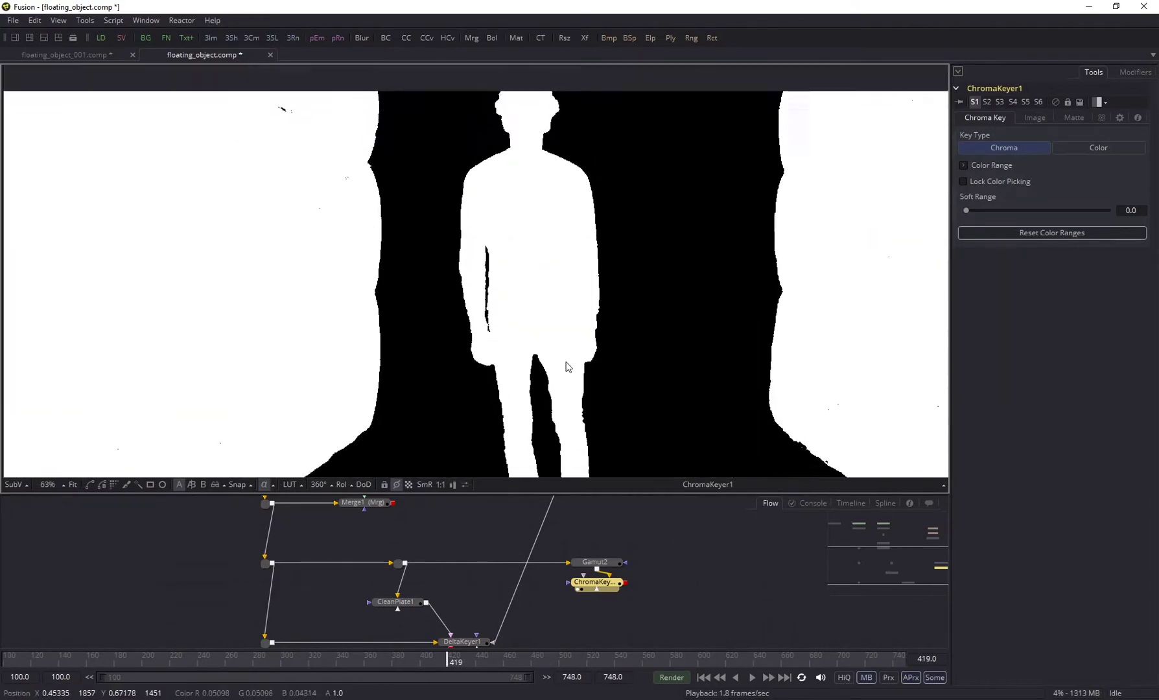
{"action": "left_click", "coordinate": [830, 658]}
{"action": "left_click", "coordinate": [329, 658]}
{"action": "scroll", "coordinate": [512, 276], "scroll_direction": "up", "scroll_amount": 4}
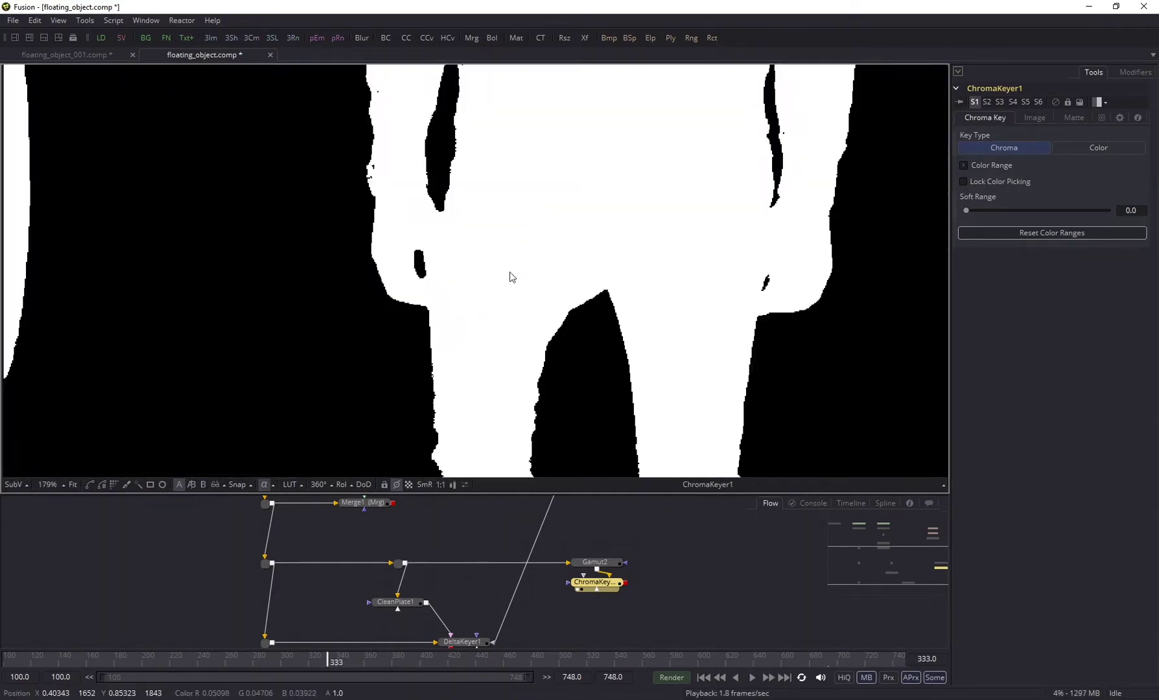
{"action": "scroll", "coordinate": [511, 277], "scroll_direction": "down", "scroll_amount": 5}
{"action": "left_click", "coordinate": [430, 663]}
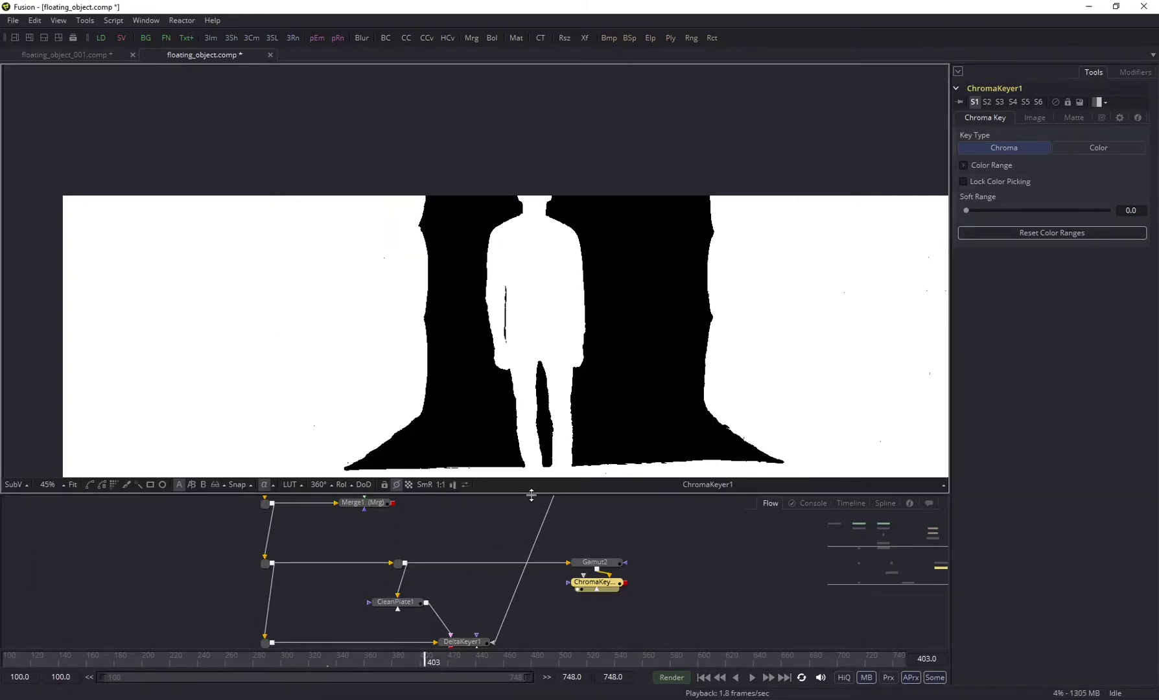
{"action": "scroll", "coordinate": [610, 413], "scroll_direction": "up", "scroll_amount": 6}
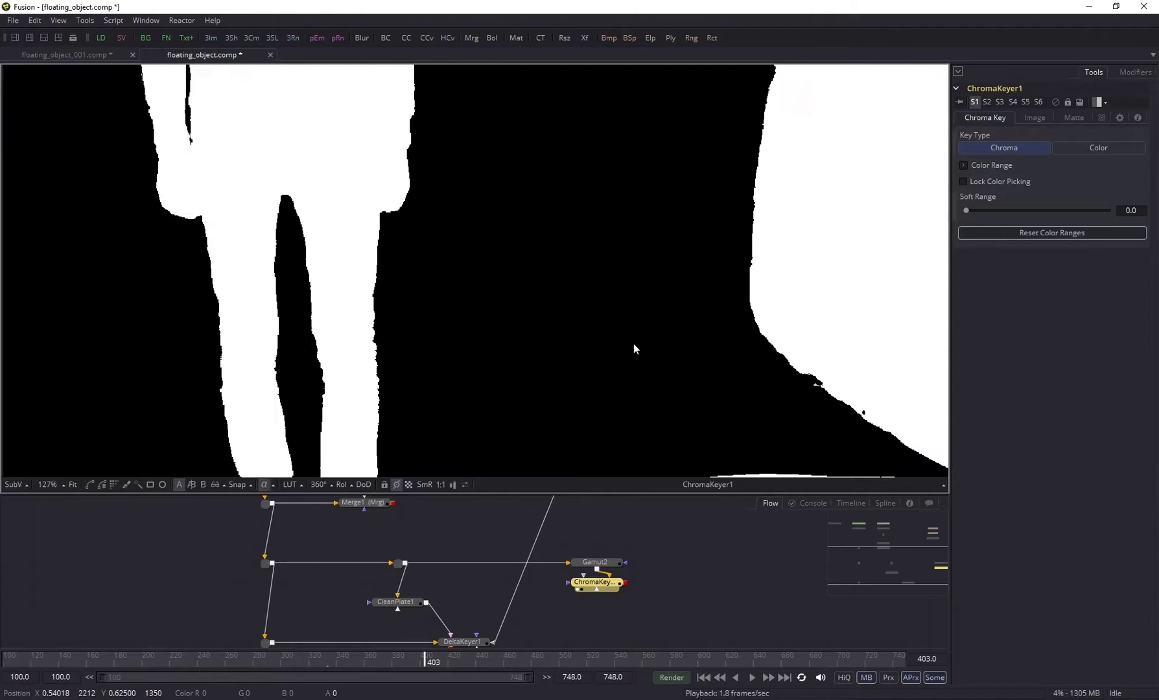
{"action": "left_click_drag", "start_coordinate": [537, 377], "coordinate": [690, 391]}
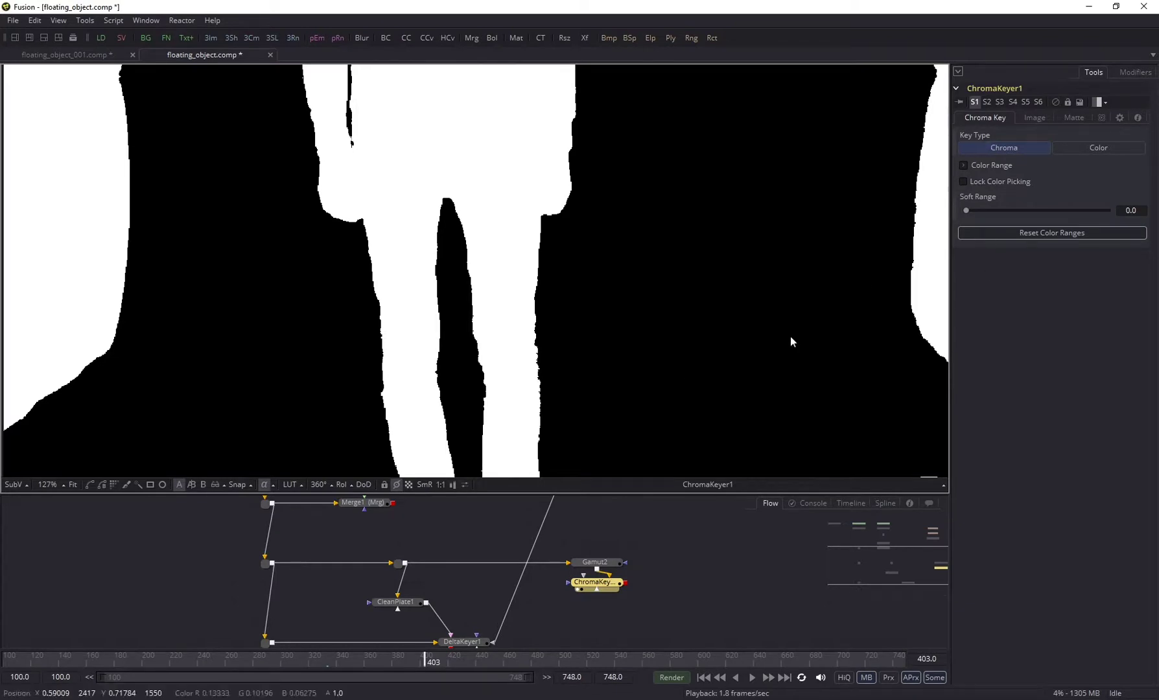
Lock the Chroma Keyer's color picking and connect the garbage matte line to its GarbageMatte input through a new pipe router.
{"action": "left_click", "coordinate": [964, 180]}
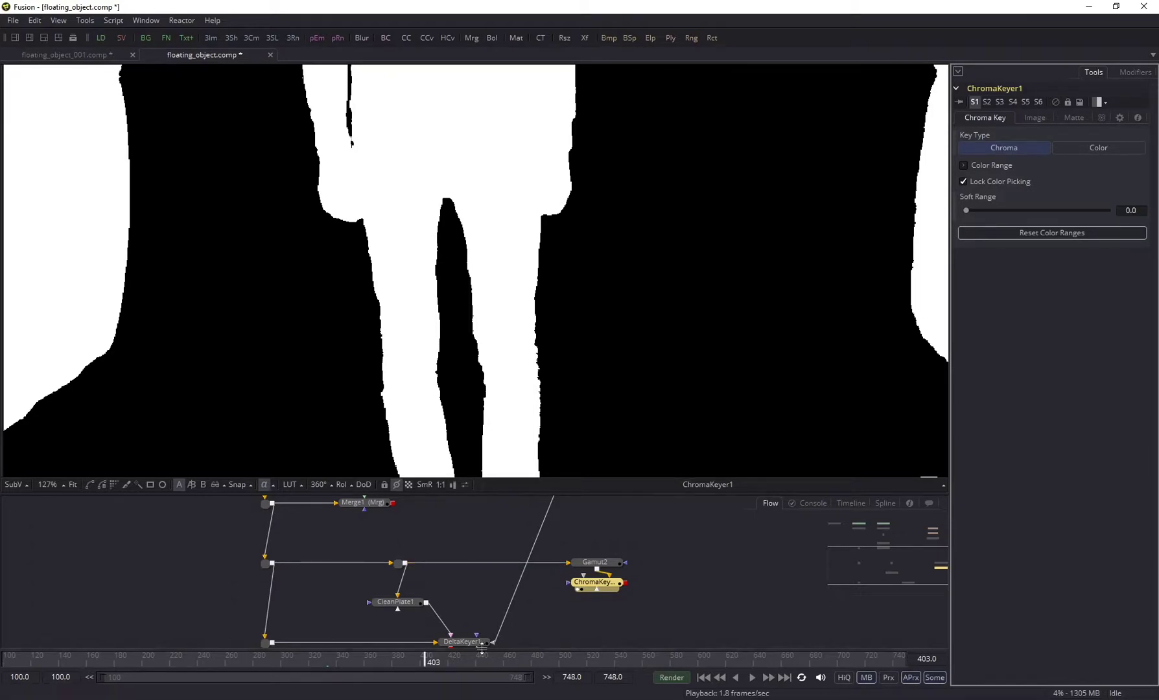
{"action": "scroll", "coordinate": [615, 535], "scroll_direction": "down", "scroll_amount": 3}
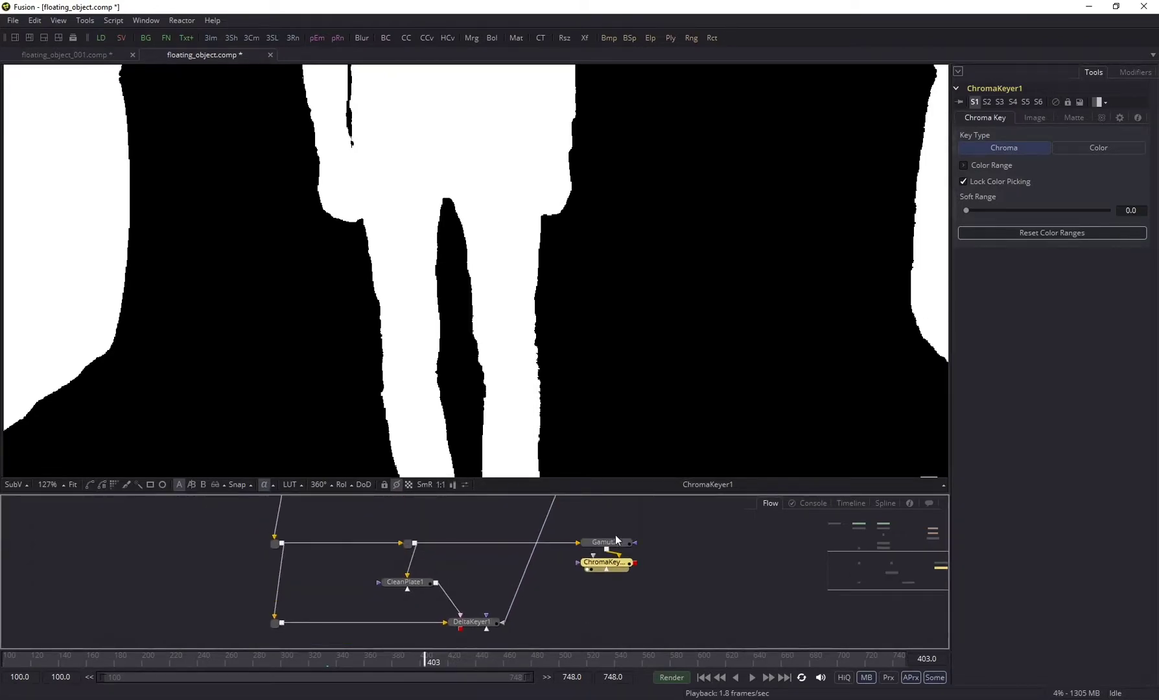
{"action": "left_click", "coordinate": [578, 536], "text": "ctrl"}
{"action": "left_click_drag", "start_coordinate": [578, 536], "coordinate": [613, 556]}
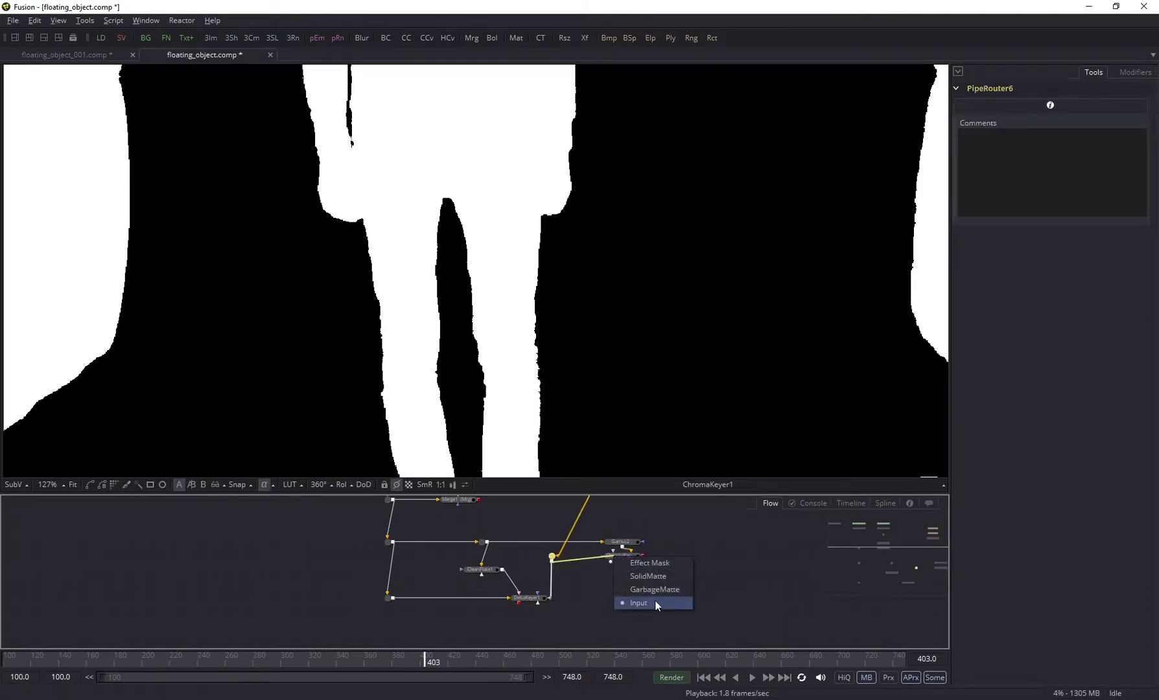
{"action": "left_click", "coordinate": [655, 598]}
Check the garbage matte's coverage at frame 403 and its source nodes, and save the comp.
{"action": "scroll", "coordinate": [248, 291], "scroll_direction": "down", "scroll_amount": 5}
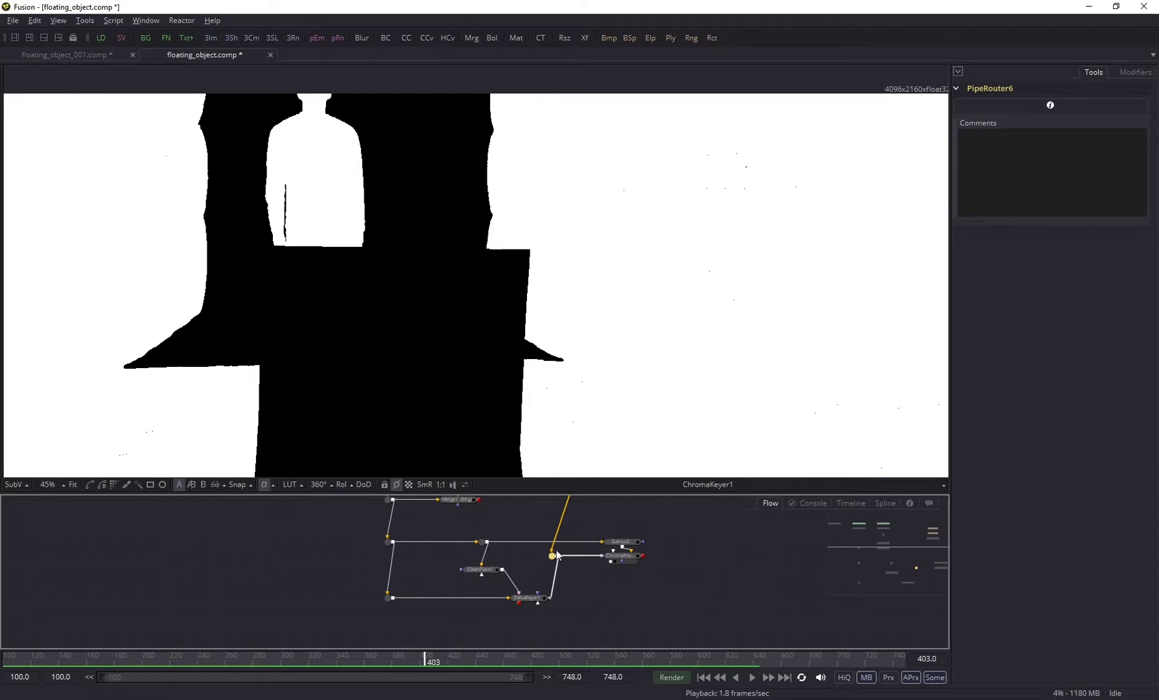
{"action": "scroll", "coordinate": [450, 380], "scroll_direction": "down", "scroll_amount": 2}
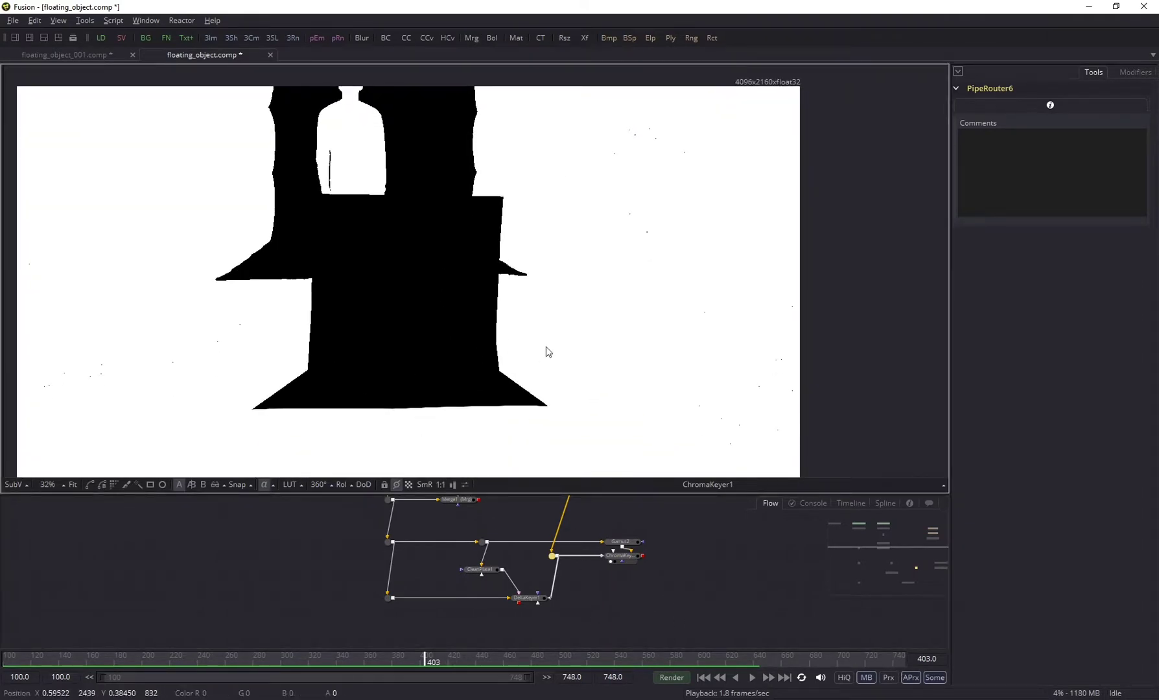
{"action": "scroll", "coordinate": [468, 538], "scroll_direction": "up", "scroll_amount": 3}
{"action": "scroll", "coordinate": [726, 616], "scroll_direction": "up", "scroll_amount": 3}
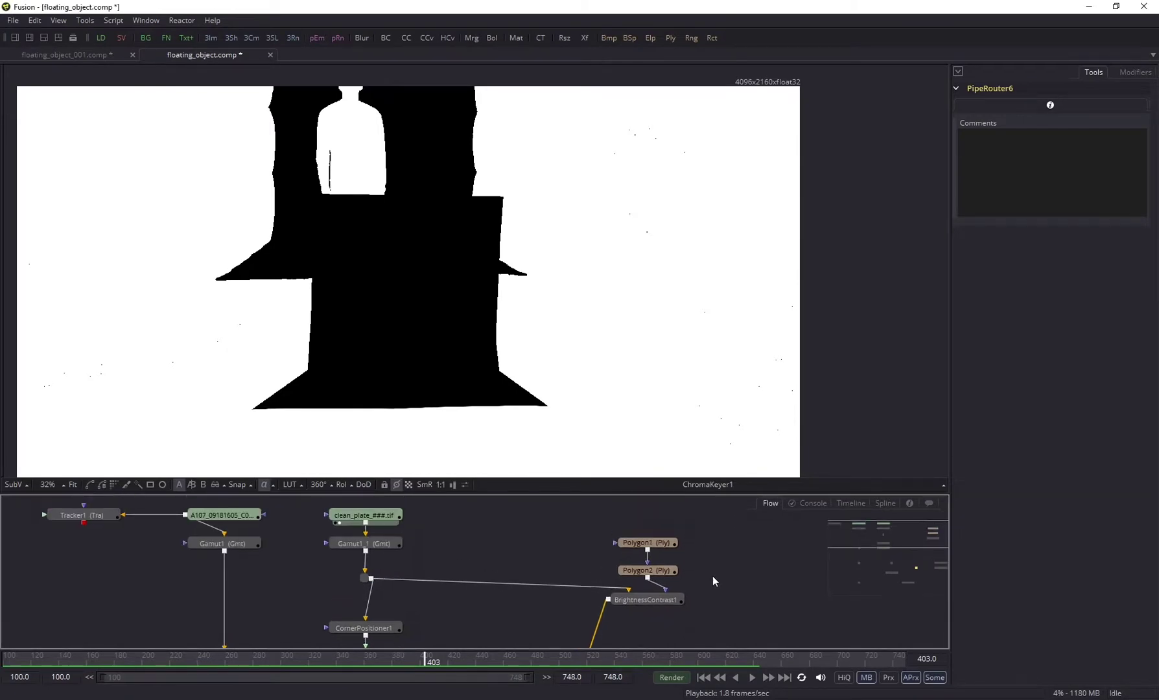
{"action": "scroll", "coordinate": [448, 555], "scroll_direction": "down", "scroll_amount": 2}
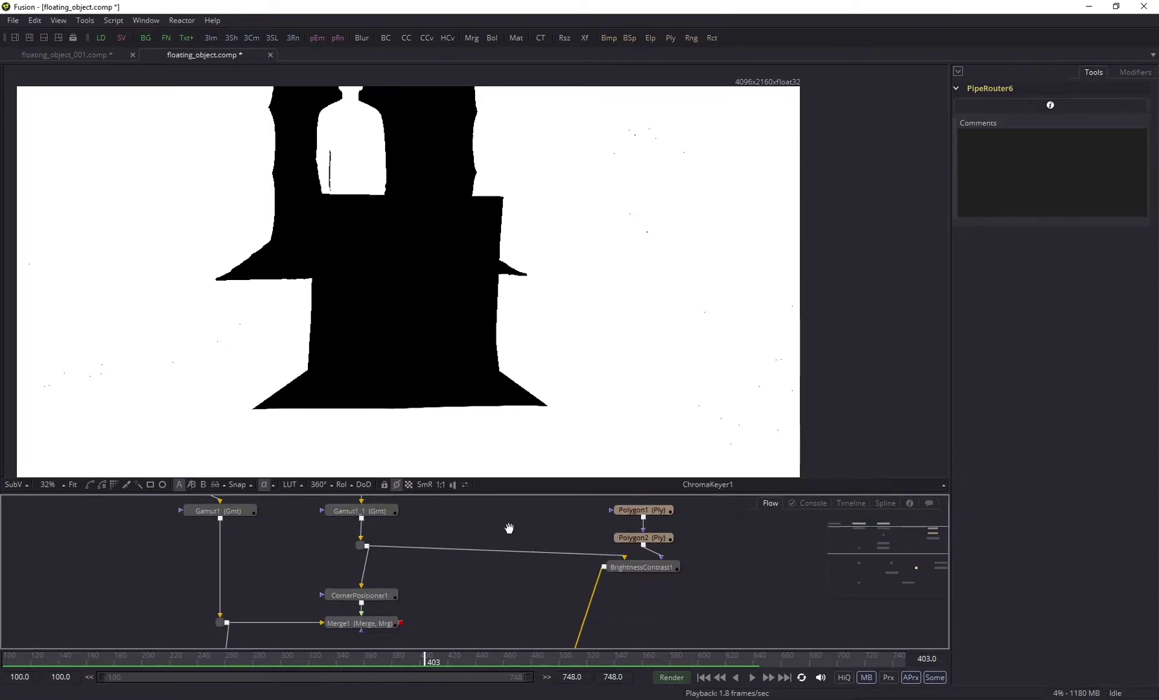
{"action": "key", "text": "ctrl+s"}
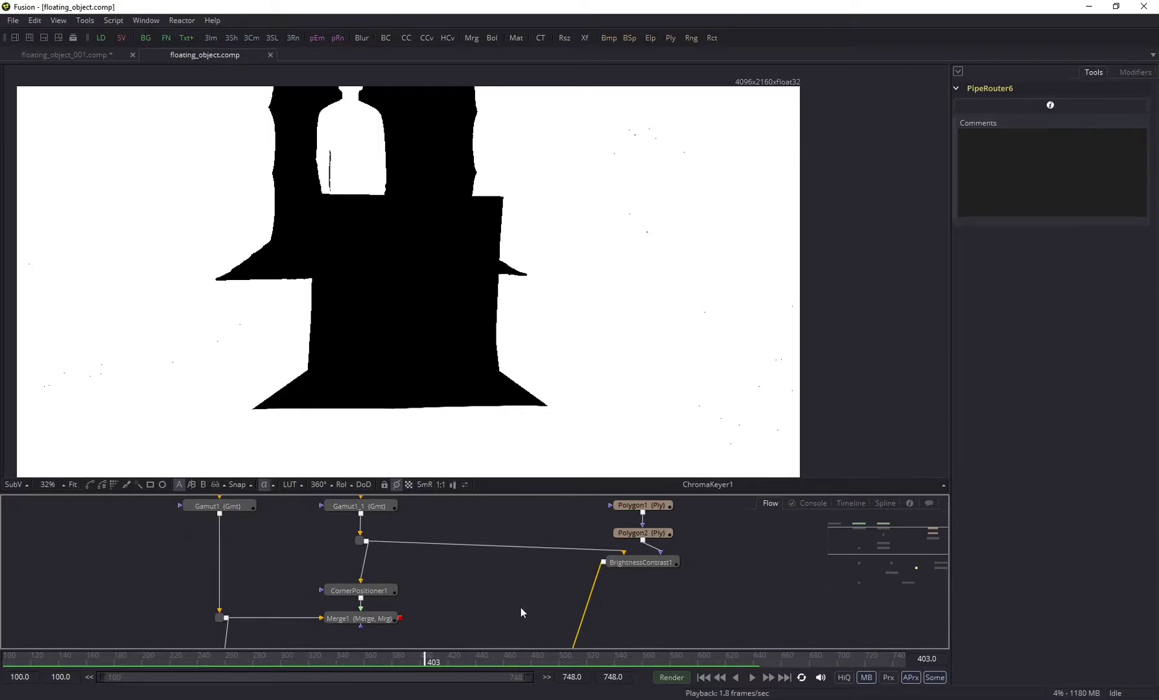
Paste an instance of CornerPositioner1 directly after BrightnessContrast1 in the garbage matte branch.
{"action": "left_click", "coordinate": [369, 594]}
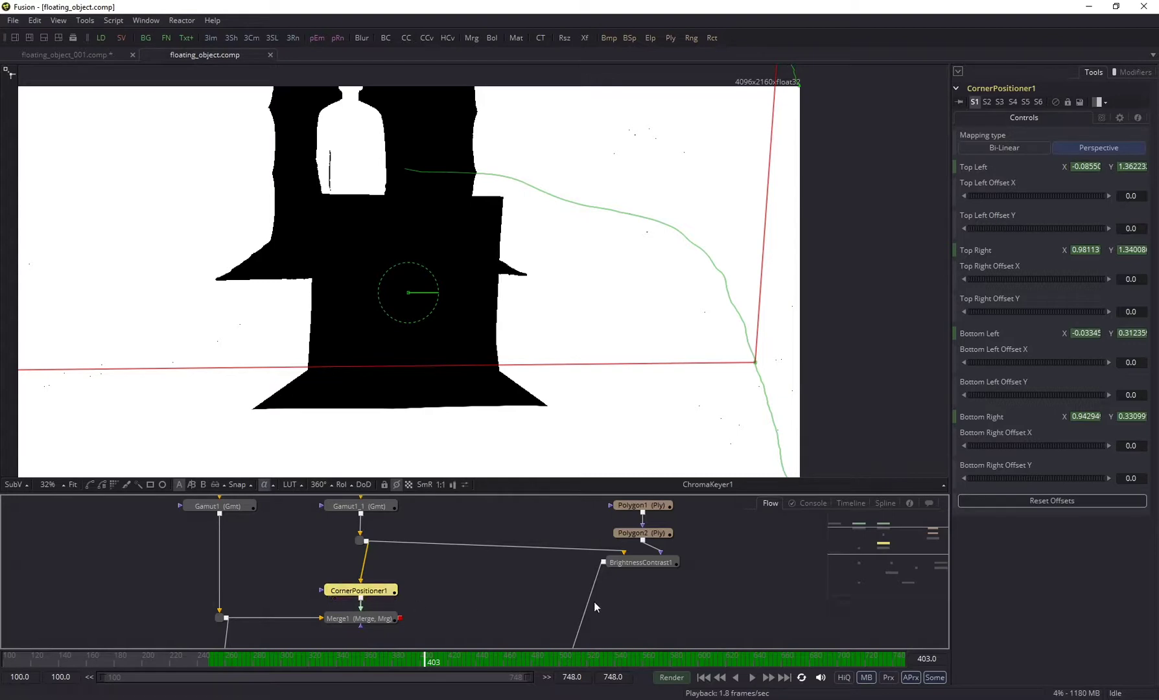
{"action": "left_click", "coordinate": [627, 585]}
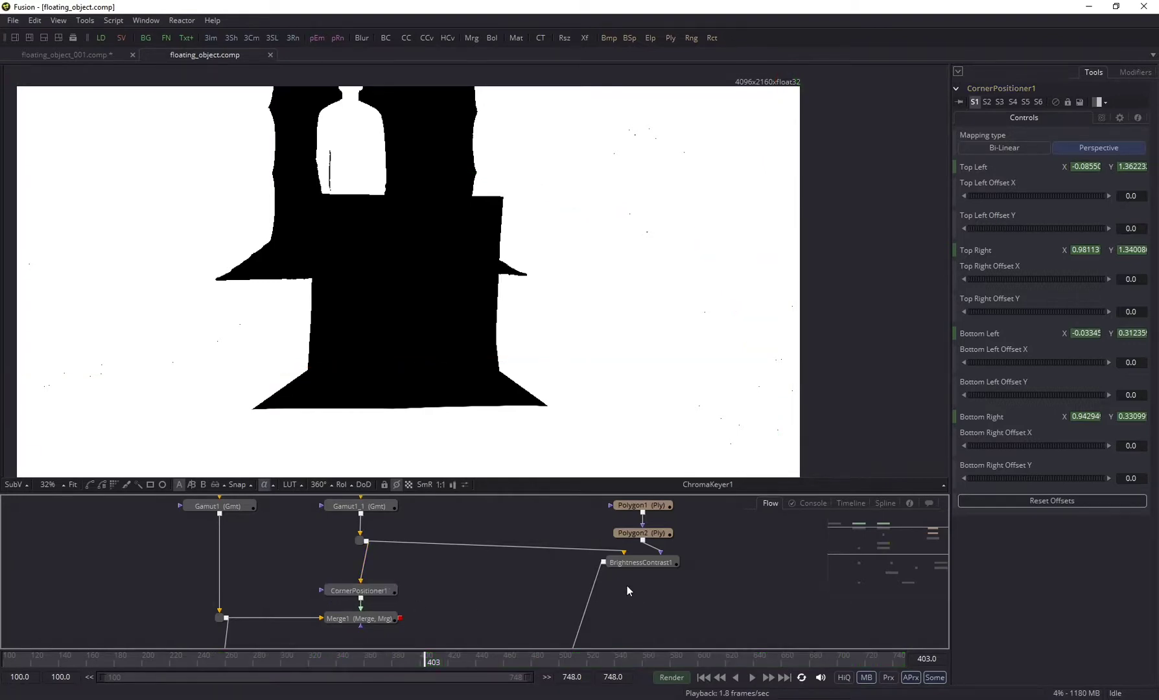
{"action": "key", "text": "ctrl+shift+v"}
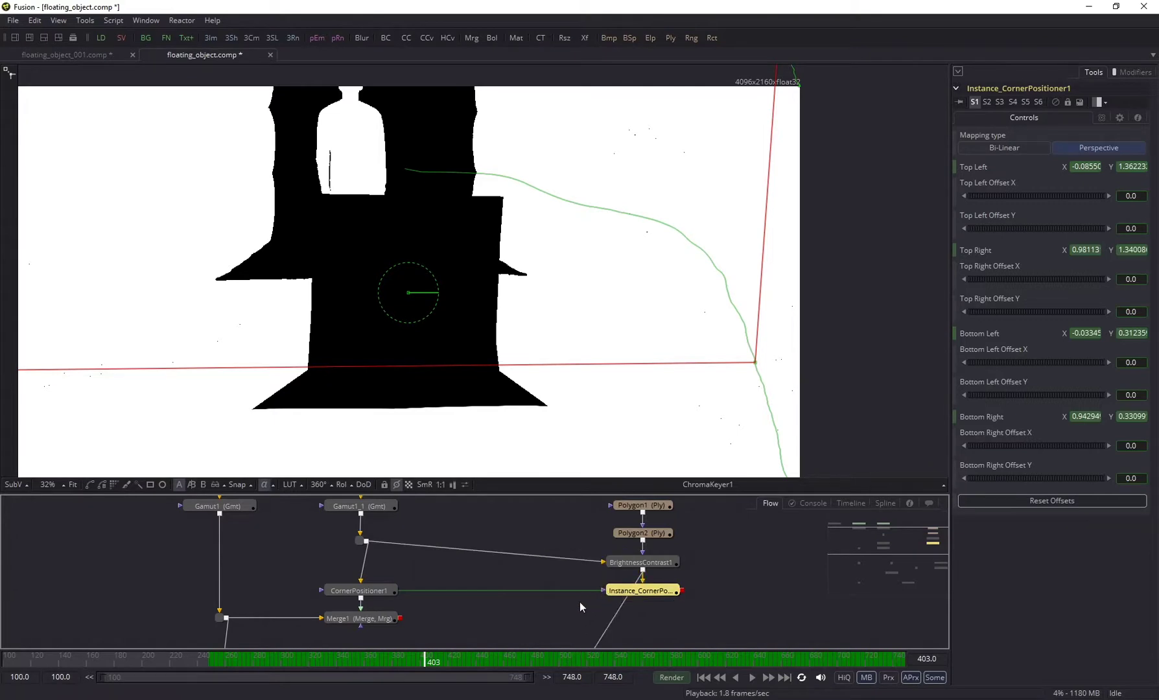
Connect the output of Instance_CornerPositioner1 to the pipe router that feeds the keyers' garbage matte.
{"action": "scroll", "coordinate": [579, 501], "scroll_direction": "down", "scroll_amount": 5}
{"action": "scroll", "coordinate": [519, 513], "scroll_direction": "up", "scroll_amount": 5}
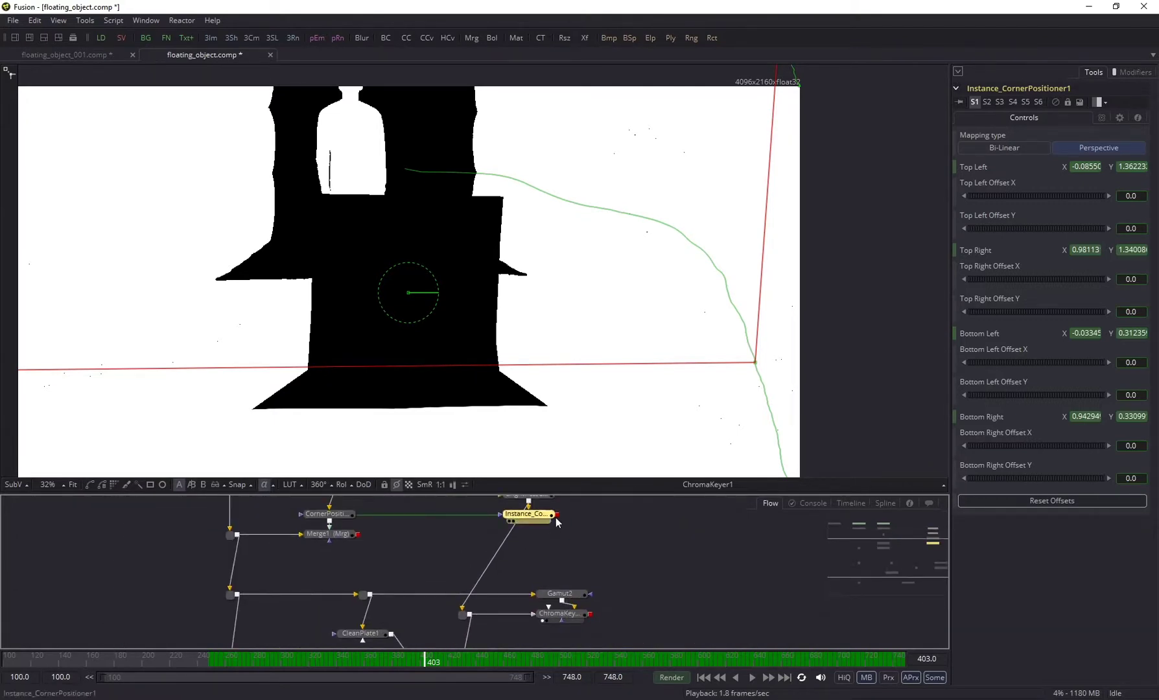
{"action": "left_click_drag", "start_coordinate": [556, 515], "coordinate": [465, 614]}
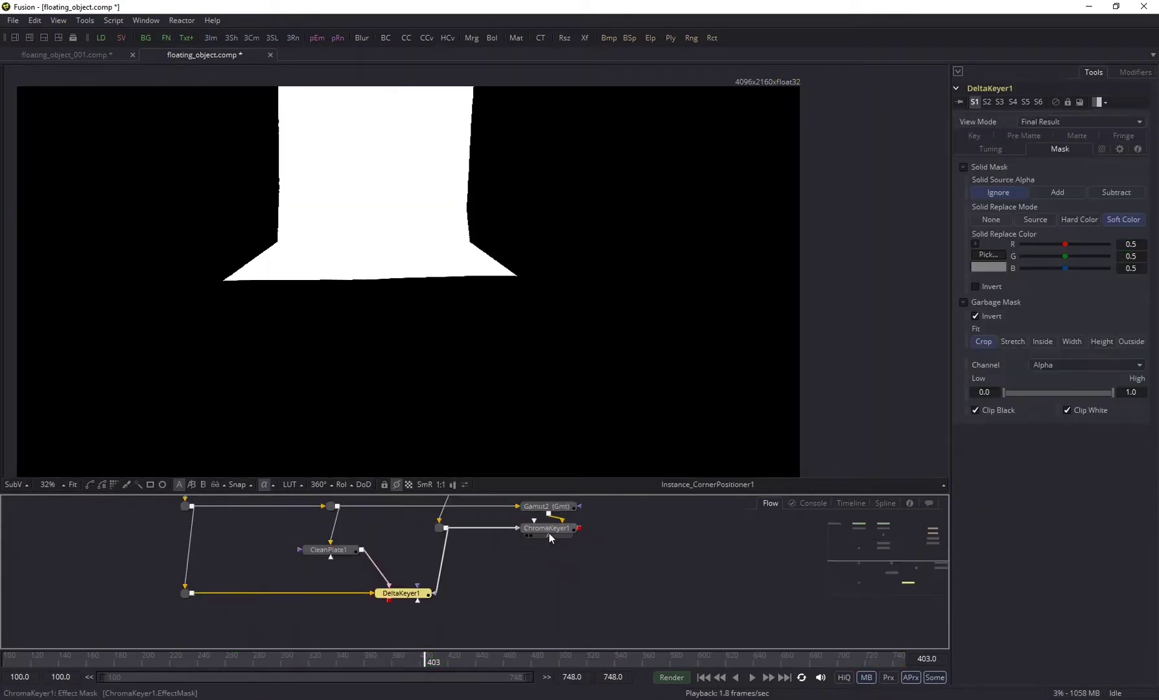
Show ChromaKeyer1's Garbage Matte options and inspect its alpha and color output on the standing man.
{"action": "left_click", "coordinate": [543, 531]}
{"action": "left_click", "coordinate": [1074, 118]}
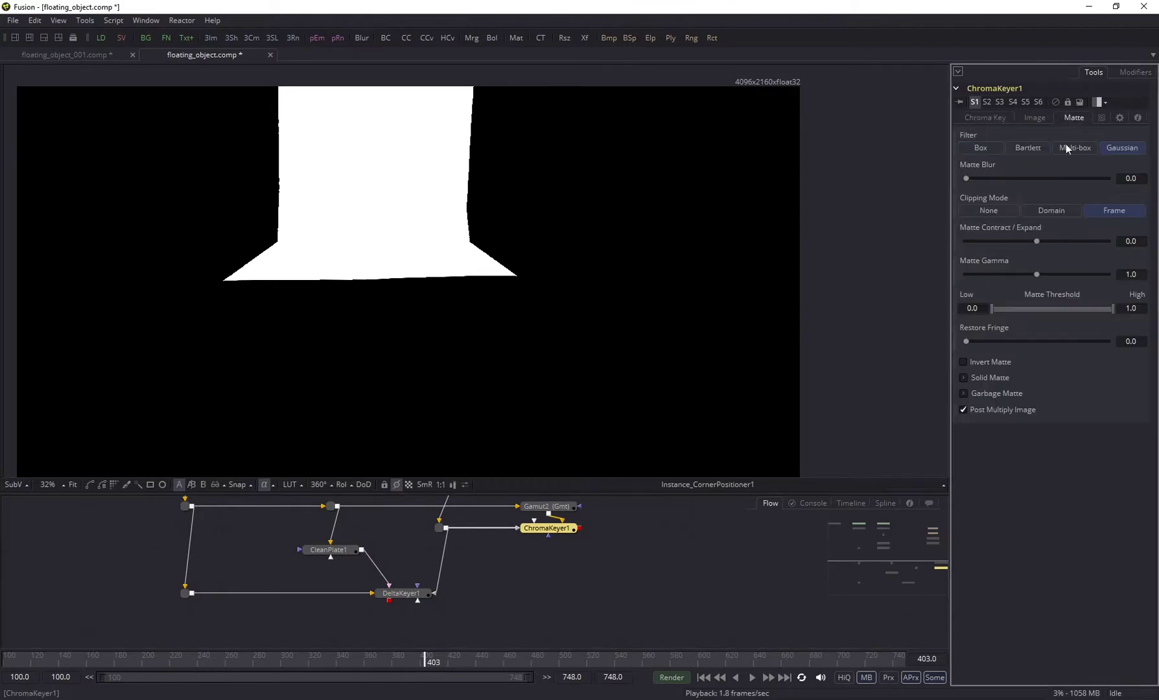
{"action": "left_click", "coordinate": [964, 393]}
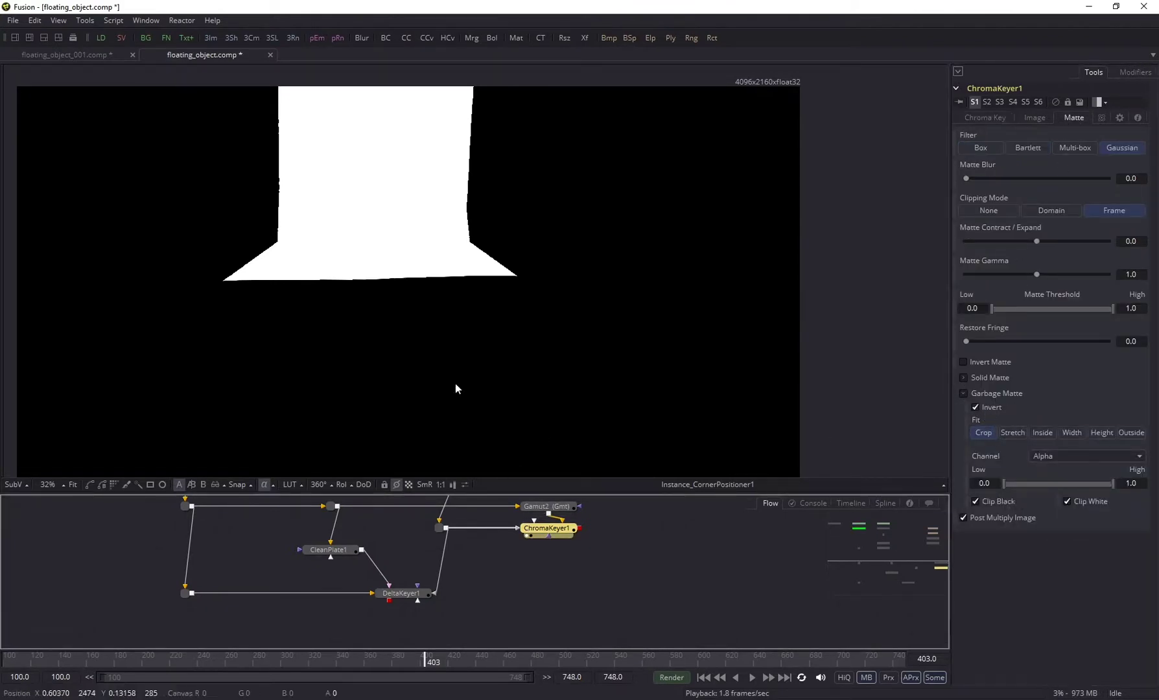
{"action": "key", "text": "1"}
{"action": "scroll", "coordinate": [344, 313], "scroll_direction": "up", "scroll_amount": 3}
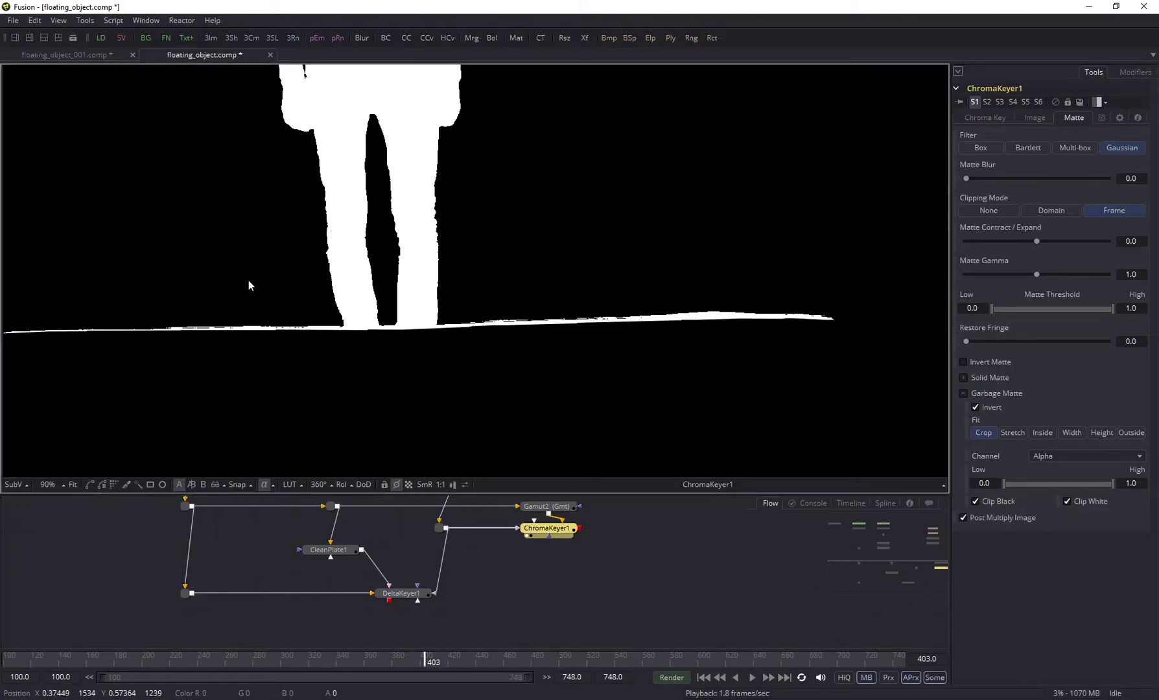
{"action": "key", "text": "c"}
{"action": "scroll", "coordinate": [303, 266], "scroll_direction": "up", "scroll_amount": 7}
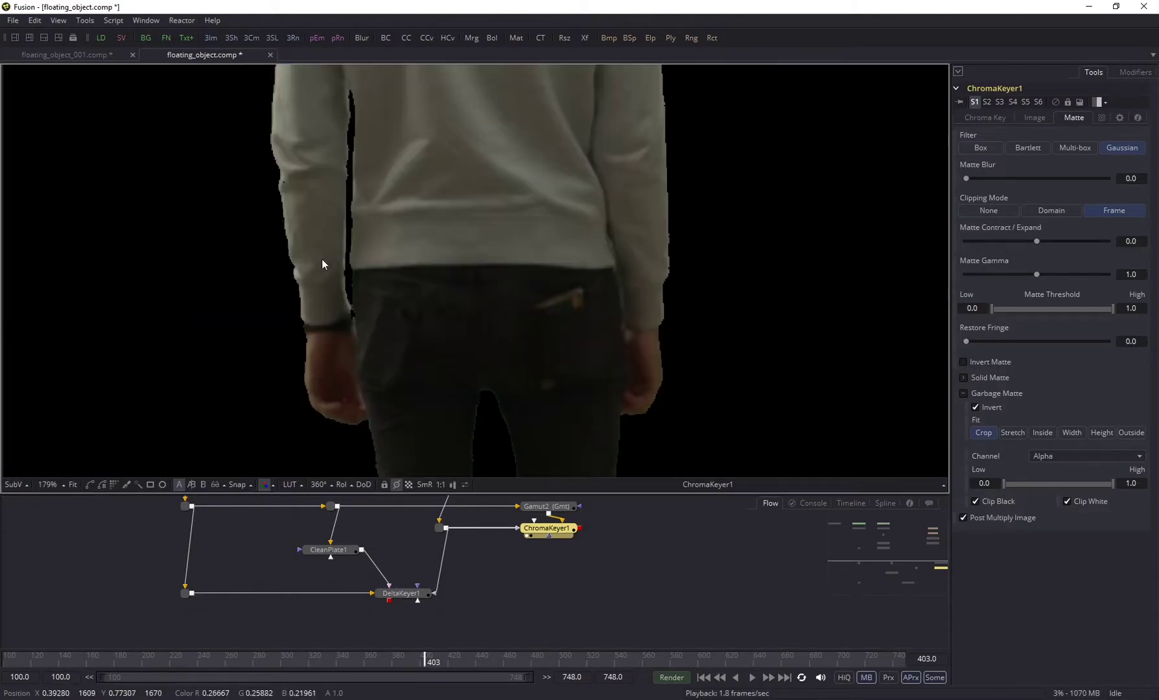
{"action": "scroll", "coordinate": [238, 295], "scroll_direction": "down", "scroll_amount": 1}
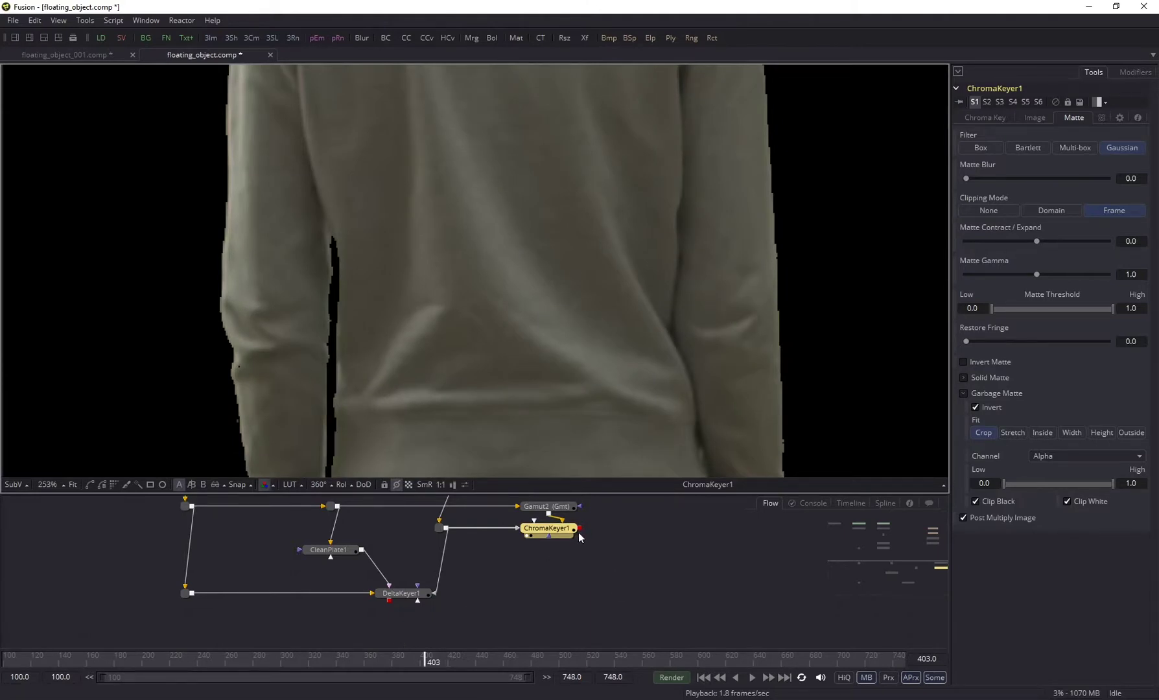
Connect ChromaKeyer1's output to DeltaKeyer1's solid matte input through a new pipe router.
{"action": "left_click_drag", "start_coordinate": [579, 529], "coordinate": [489, 305]}
{"action": "left_click", "coordinate": [454, 619]}
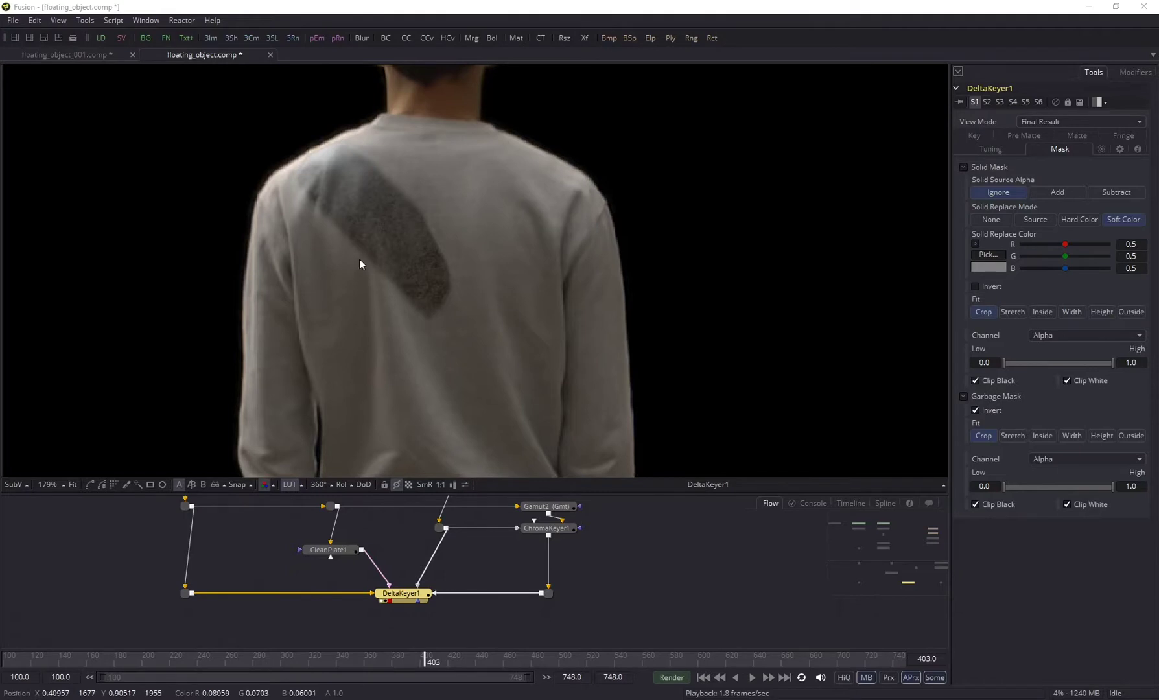
Examine the dark patch on the man's back and the solid and garbage matte feeds entering DeltaKeyer1.
{"action": "scroll", "coordinate": [360, 264], "scroll_direction": "up", "scroll_amount": 2}
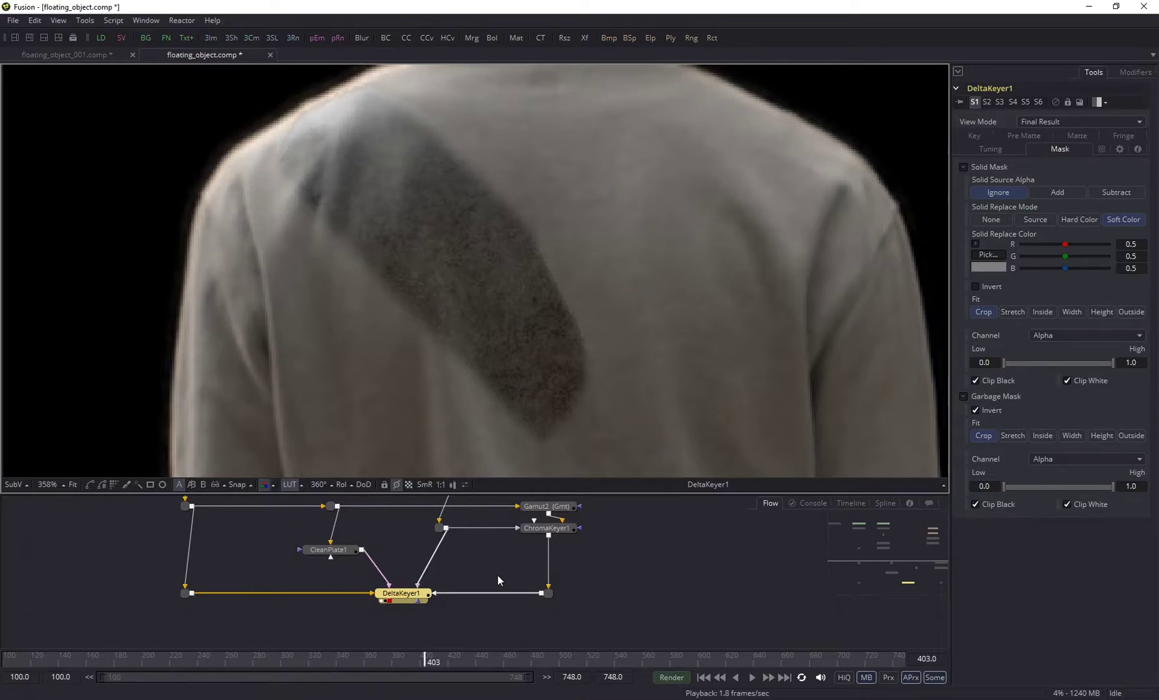
{"action": "left_click_drag", "start_coordinate": [498, 577], "coordinate": [504, 610]}
{"action": "left_click", "coordinate": [555, 627]}
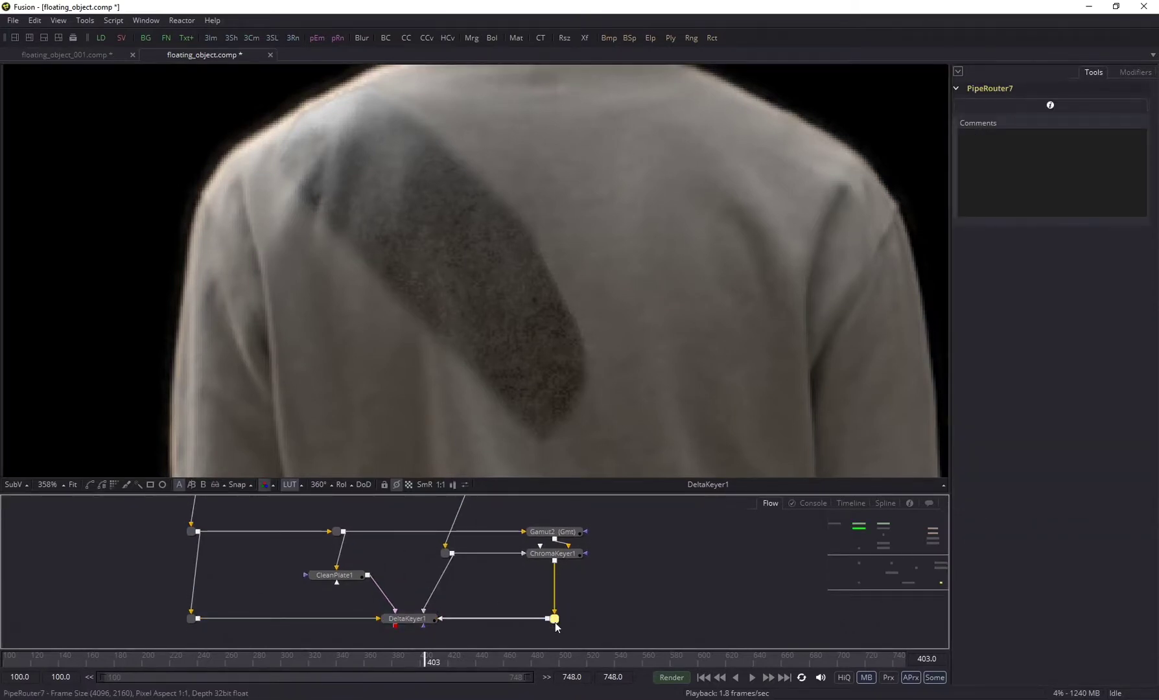
{"action": "key", "text": "1"}
{"action": "scroll", "coordinate": [547, 279], "scroll_direction": "down", "scroll_amount": 2}
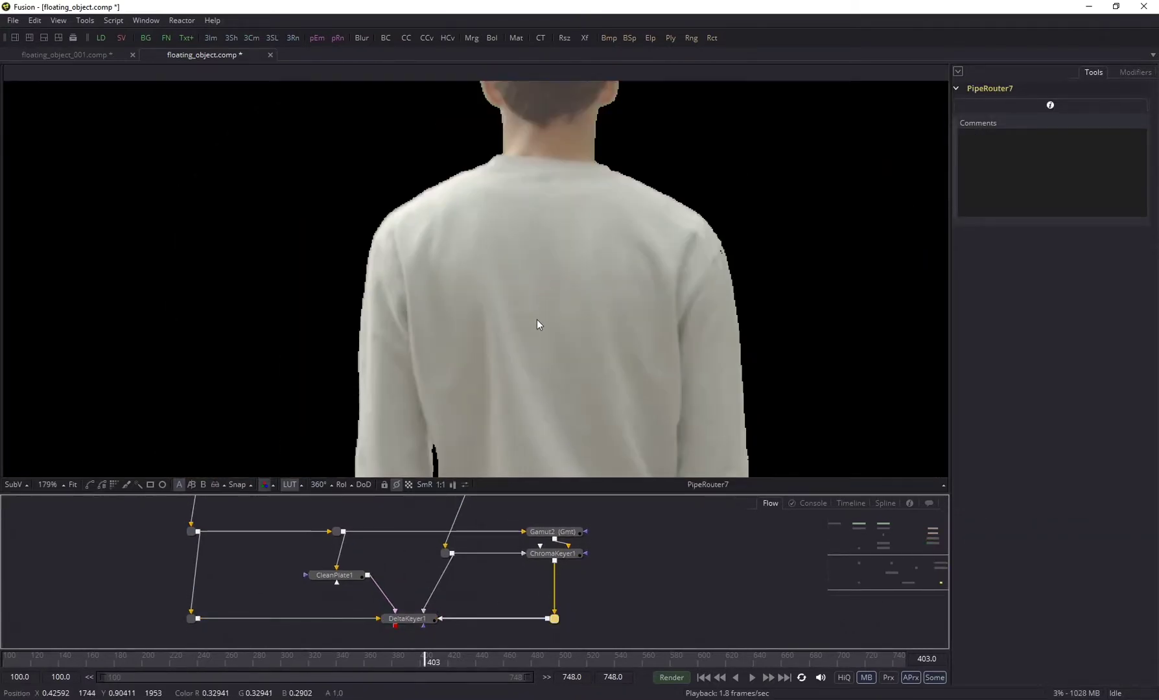
{"action": "left_click", "coordinate": [446, 553]}
{"action": "key", "text": "1"}
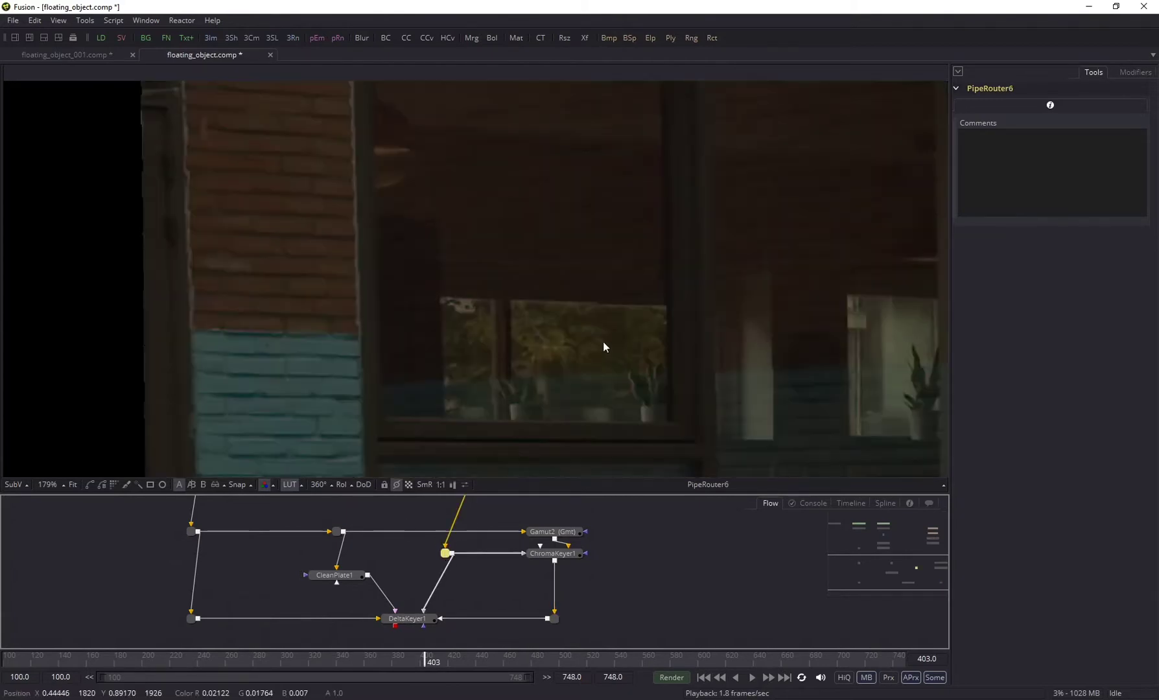
{"action": "scroll", "coordinate": [569, 345], "scroll_direction": "down", "scroll_amount": 2}
{"action": "key", "text": "a"}
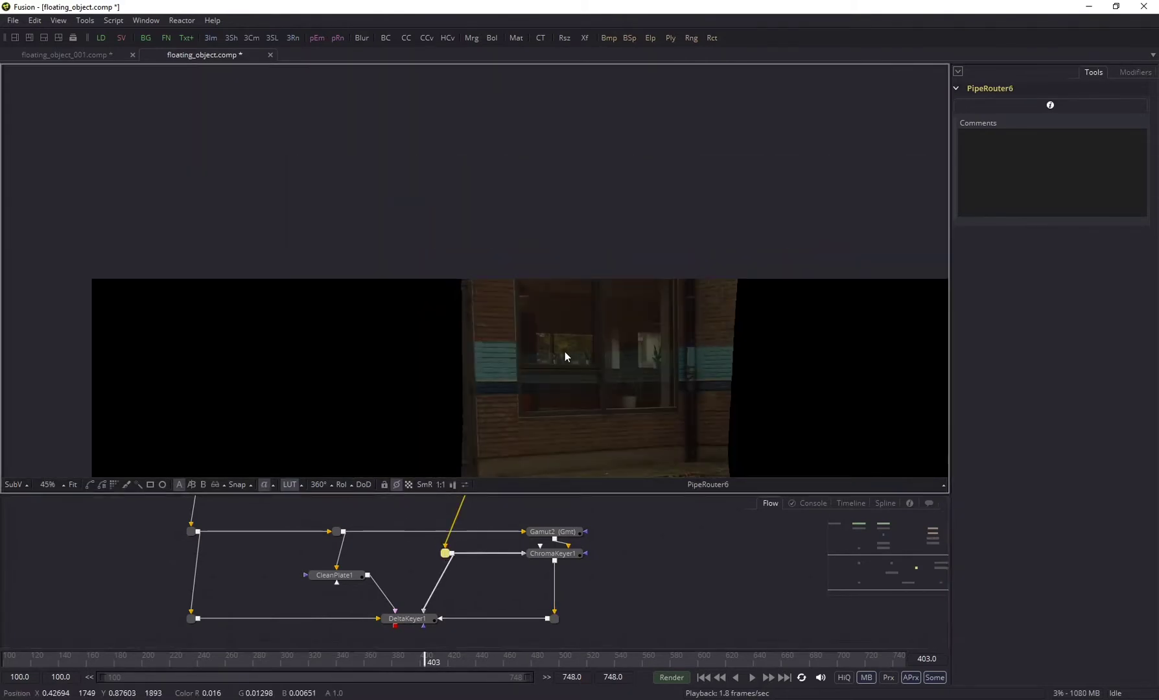
{"action": "scroll", "coordinate": [565, 351], "scroll_direction": "up", "scroll_amount": 1}
Examine CleanPlate1's alpha and color output around the man's back at frame 403.
{"action": "left_click", "coordinate": [337, 575]}
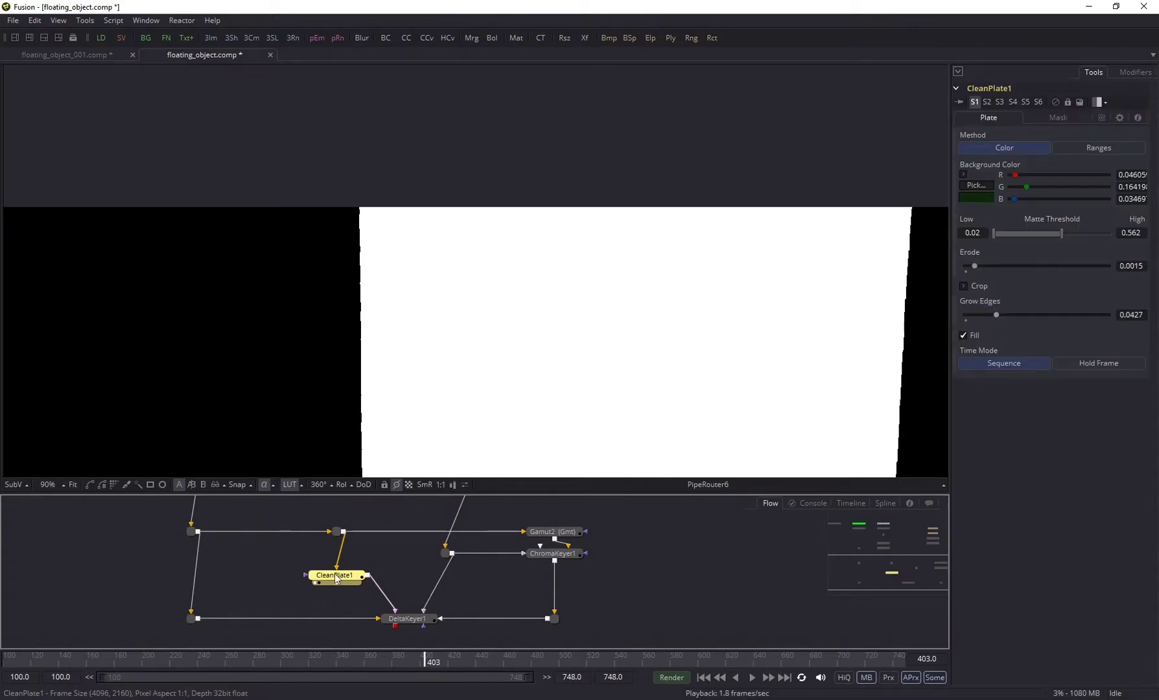
{"action": "key", "text": "1"}
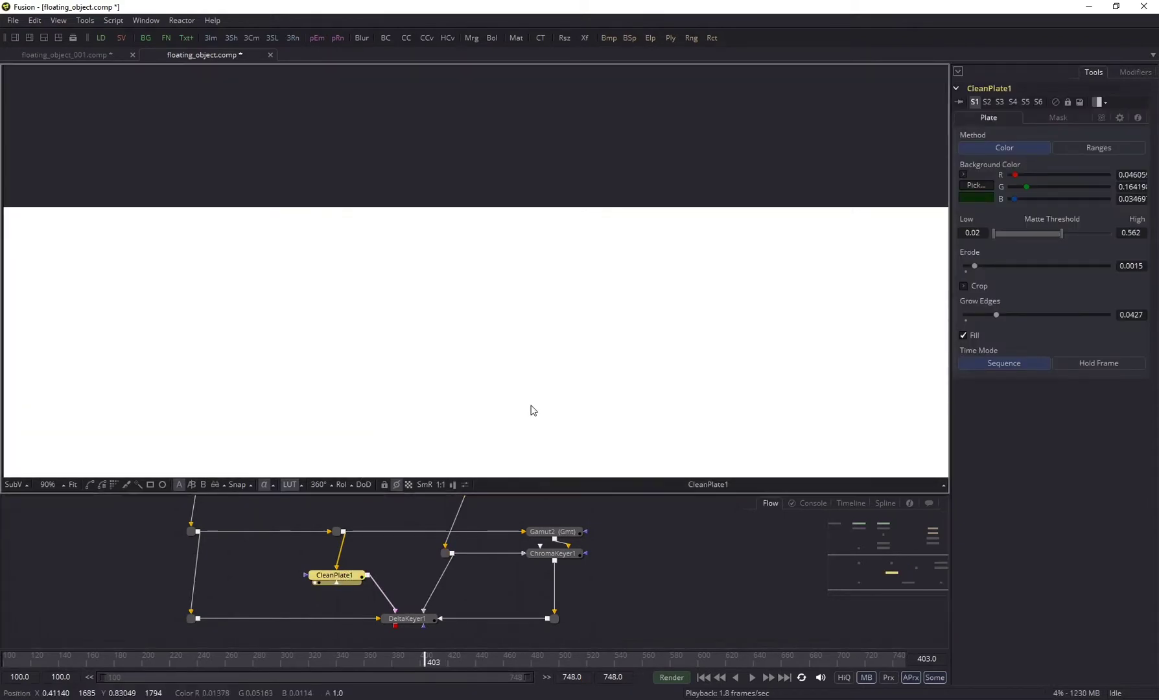
{"action": "key", "text": "c"}
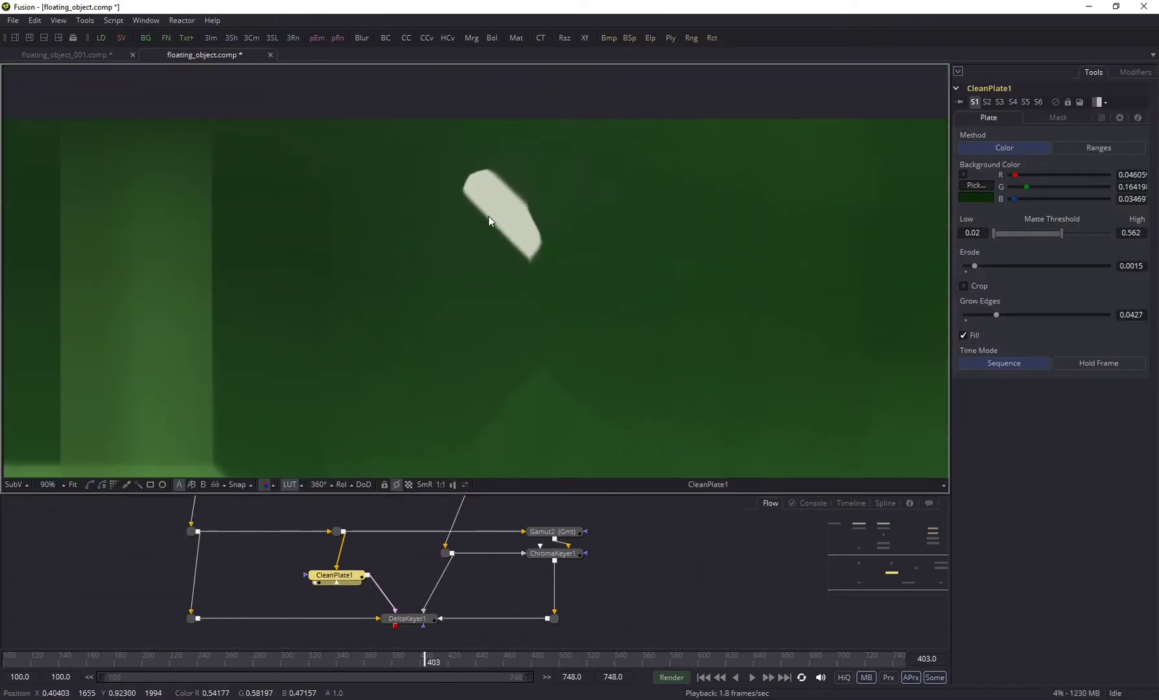
{"action": "scroll", "coordinate": [488, 216], "scroll_direction": "up", "scroll_amount": 2}
{"action": "scroll", "coordinate": [481, 298], "scroll_direction": "up", "scroll_amount": 1}
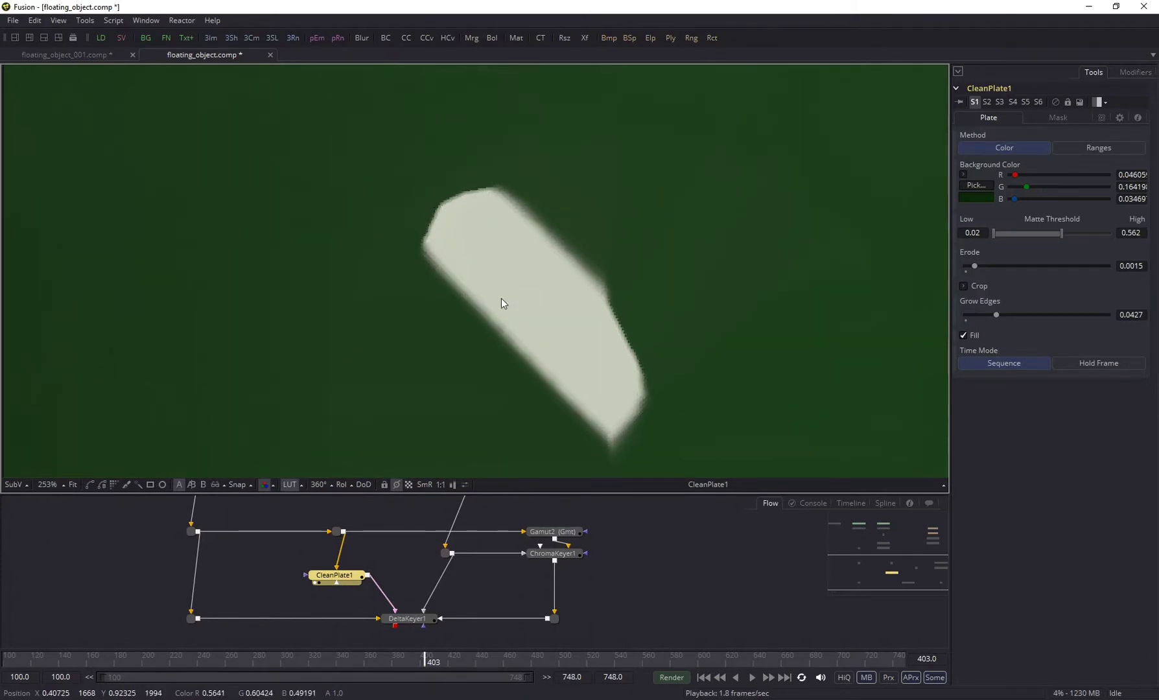
{"action": "scroll", "coordinate": [501, 299], "scroll_direction": "down", "scroll_amount": 2}
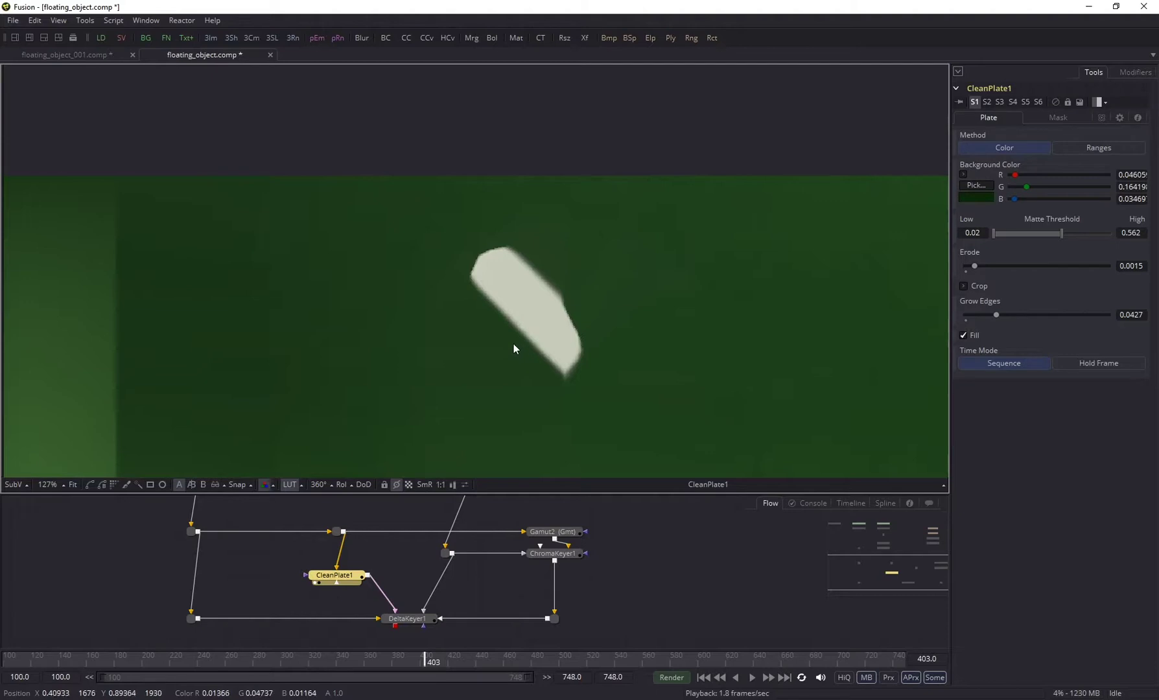
{"action": "scroll", "coordinate": [499, 351], "scroll_direction": "down", "scroll_amount": 2}
{"action": "left_click_drag", "start_coordinate": [374, 243], "coordinate": [480, 307]}
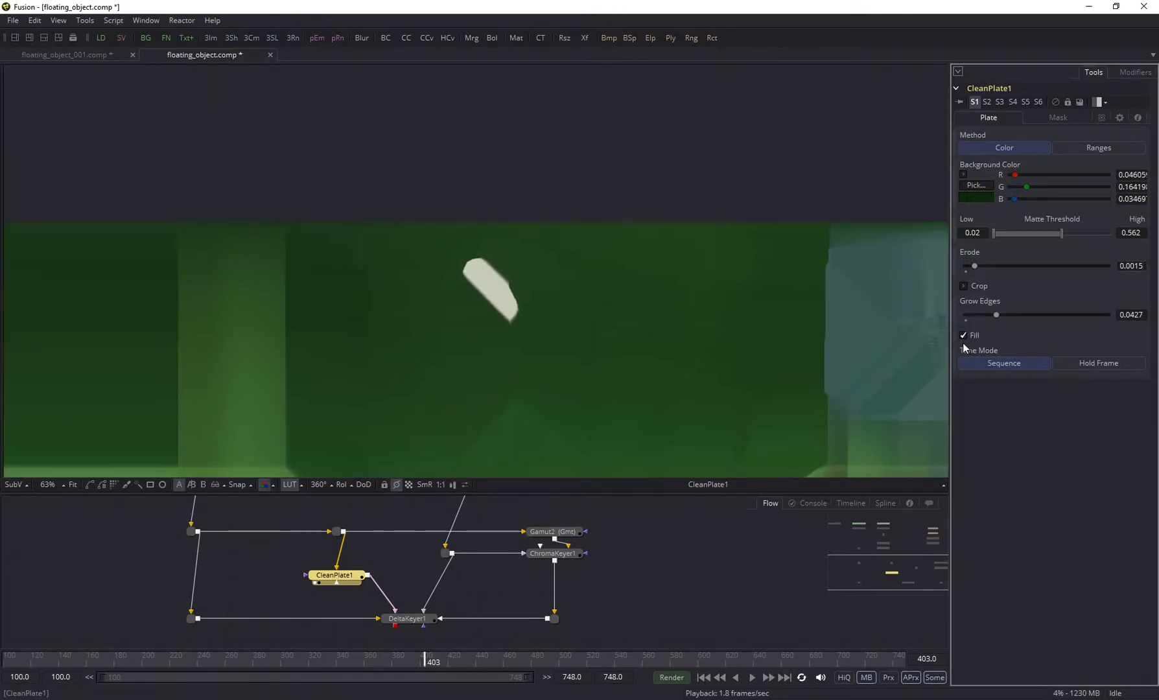
Turn off Fill and set Grow Edges to 0.0 in CleanPlate1 to expose the unfilled plate around the man's shoulder.
{"action": "left_click", "coordinate": [968, 324]}
{"action": "scroll", "coordinate": [467, 263], "scroll_direction": "up", "scroll_amount": 6}
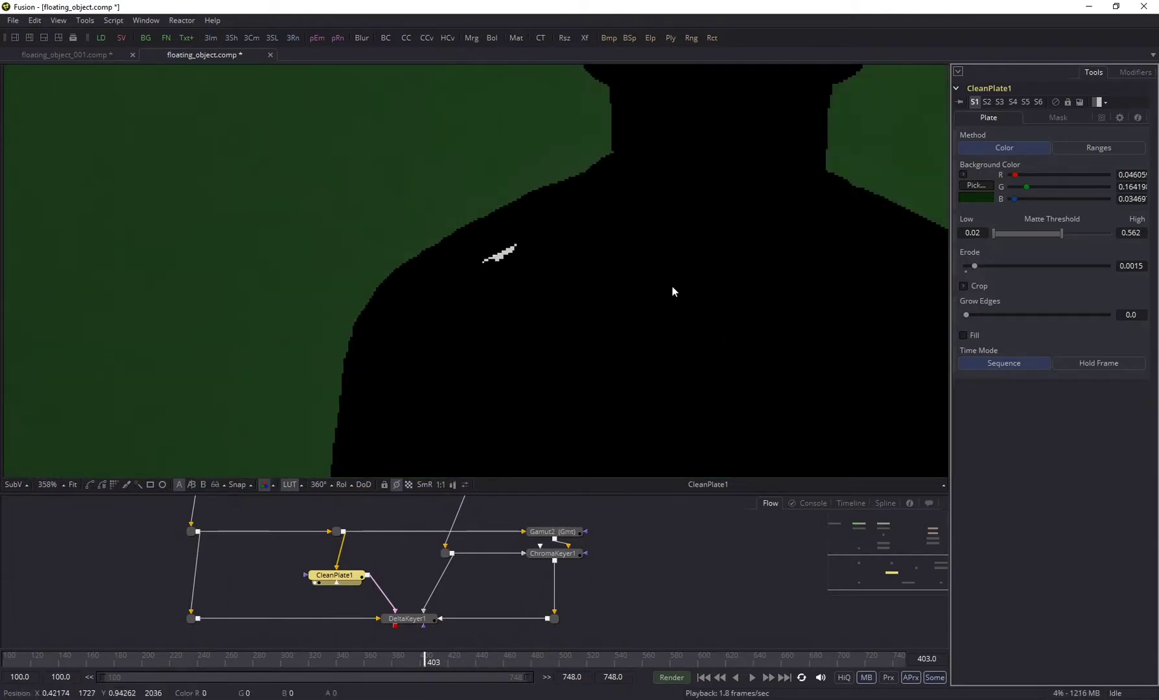
{"action": "left_click_drag", "start_coordinate": [675, 293], "coordinate": [649, 317]}
Set CleanPlate1's Matte Threshold to 0.02 low and 0.57 high.
{"action": "left_click", "coordinate": [984, 231]}
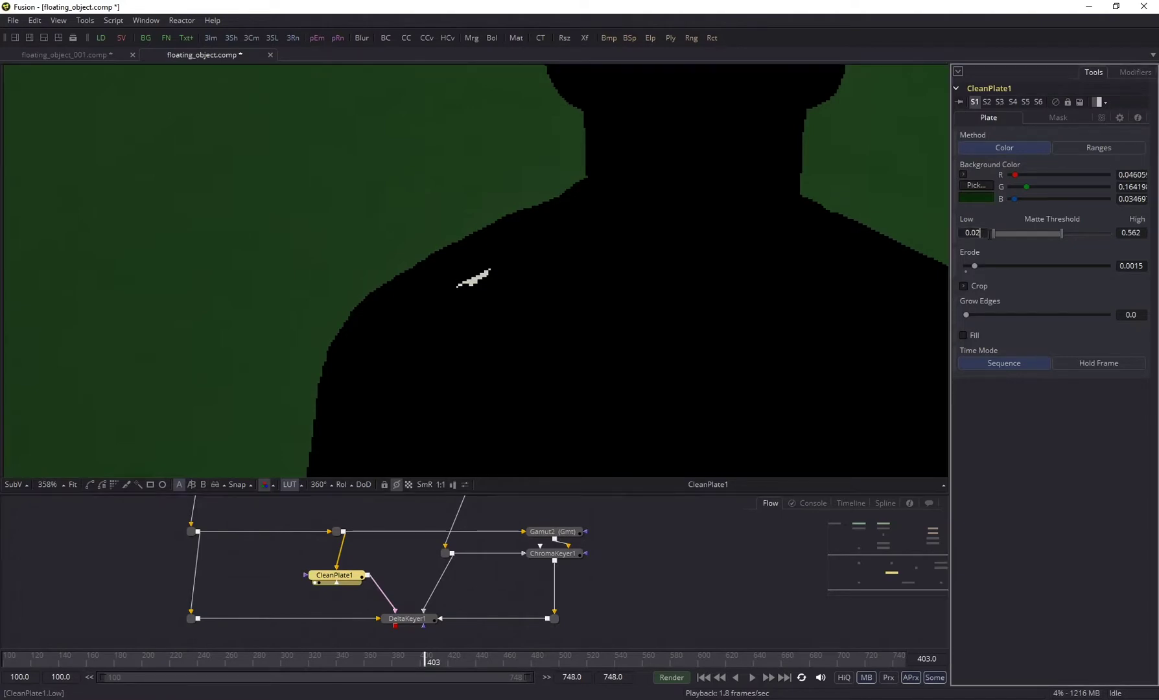
{"action": "type", "text": "9"}
{"action": "key", "text": "Tab"}
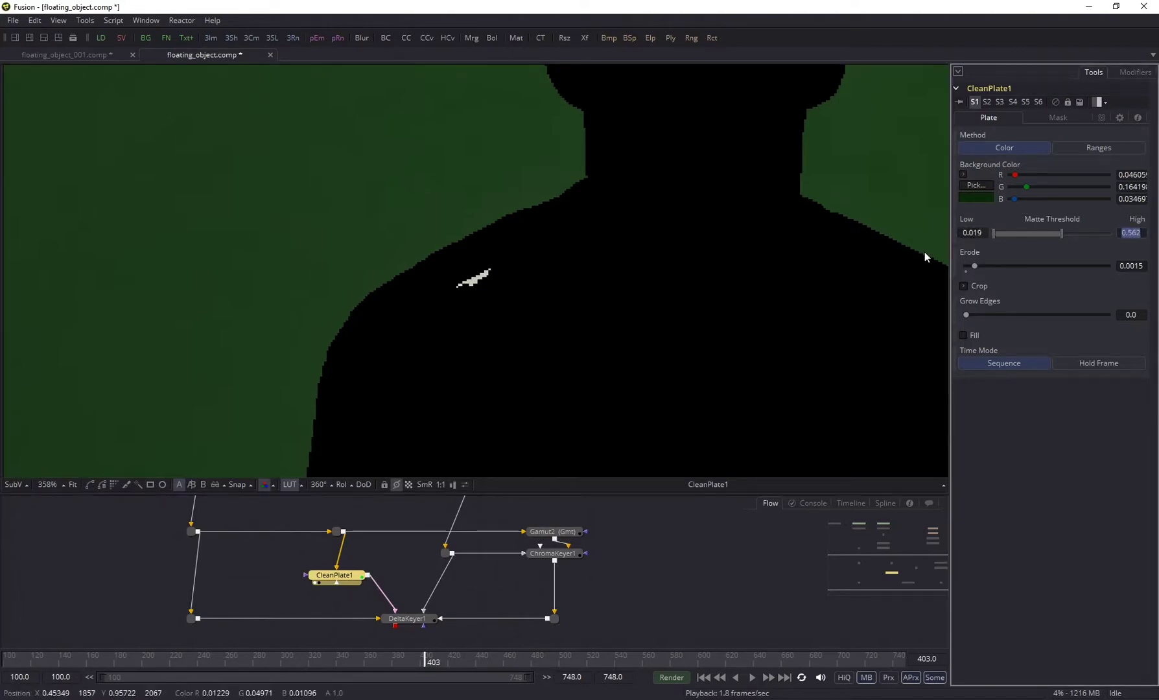
{"action": "left_click", "coordinate": [983, 241]}
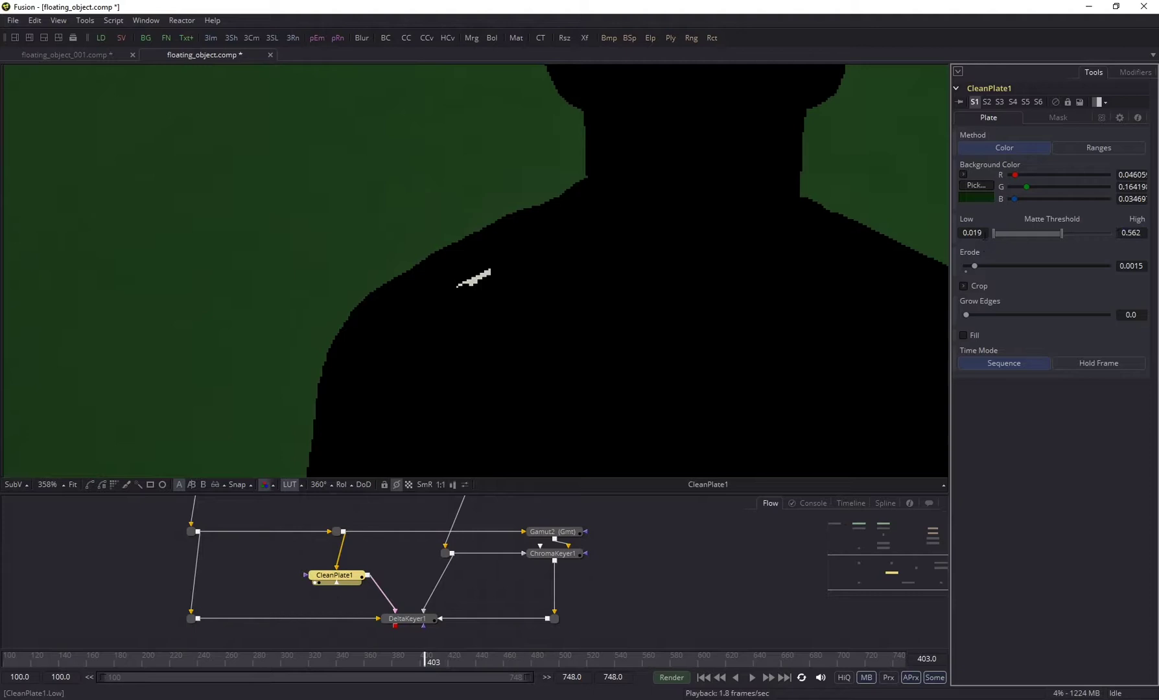
{"action": "key", "text": "Tab"}
{"action": "type", "text": "0.57"}
{"action": "key", "text": "Tab"}
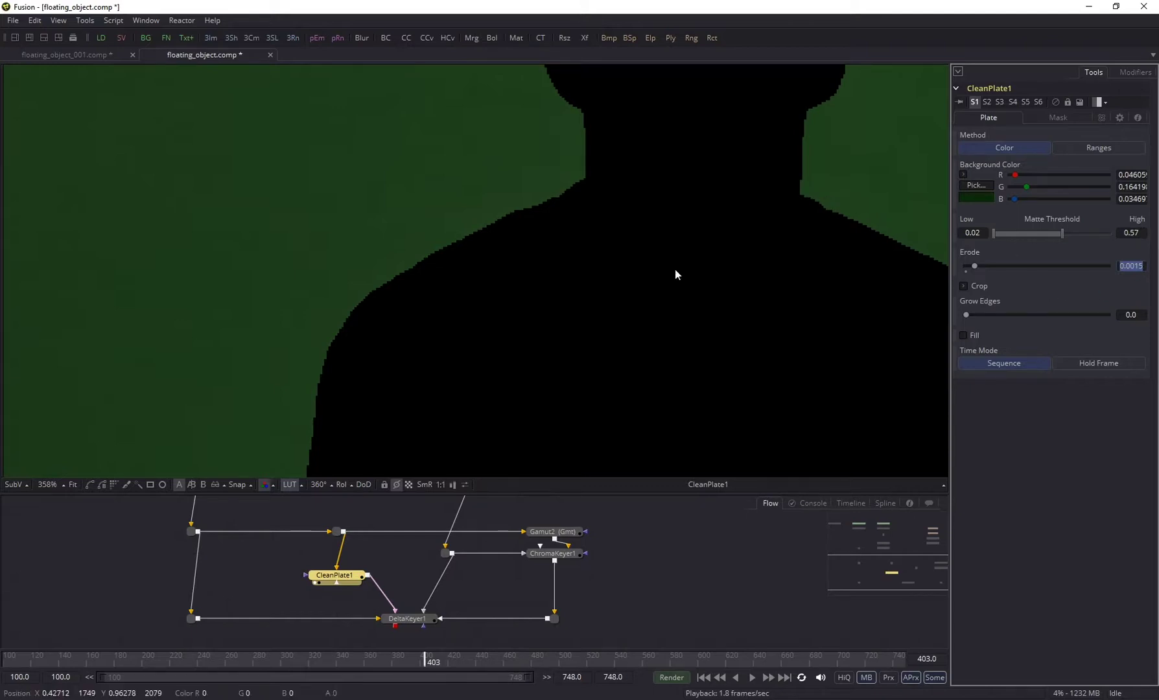
Set CleanPlate1's Grow Edges to 0.0496 and turn on Fill.
{"action": "scroll", "coordinate": [767, 295], "scroll_direction": "down", "scroll_amount": 8}
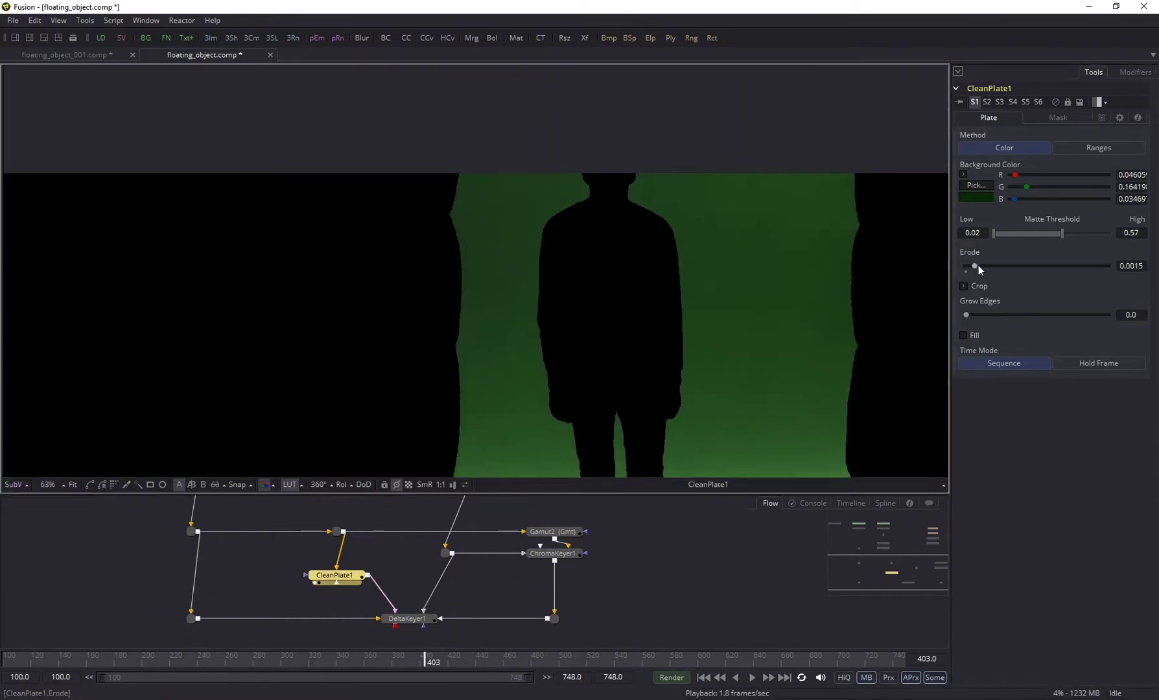
{"action": "left_click_drag", "start_coordinate": [972, 317], "coordinate": [1001, 316]}
{"action": "left_click", "coordinate": [964, 335]}
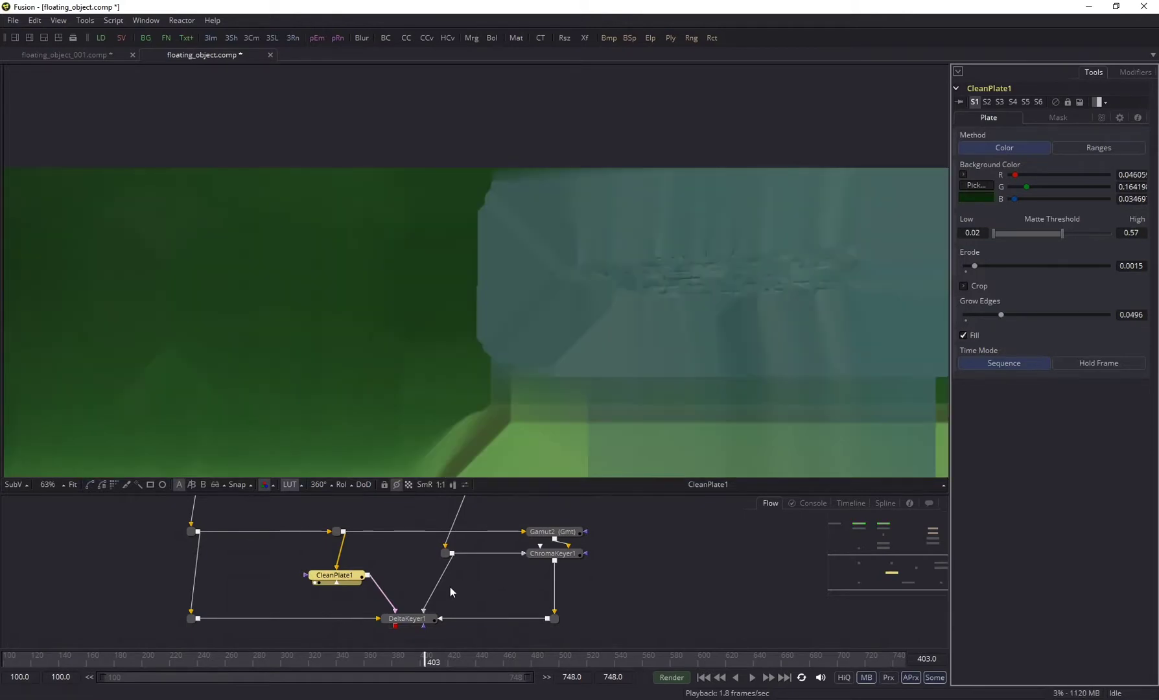
{"action": "scroll", "coordinate": [586, 238], "scroll_direction": "down", "scroll_amount": 2}
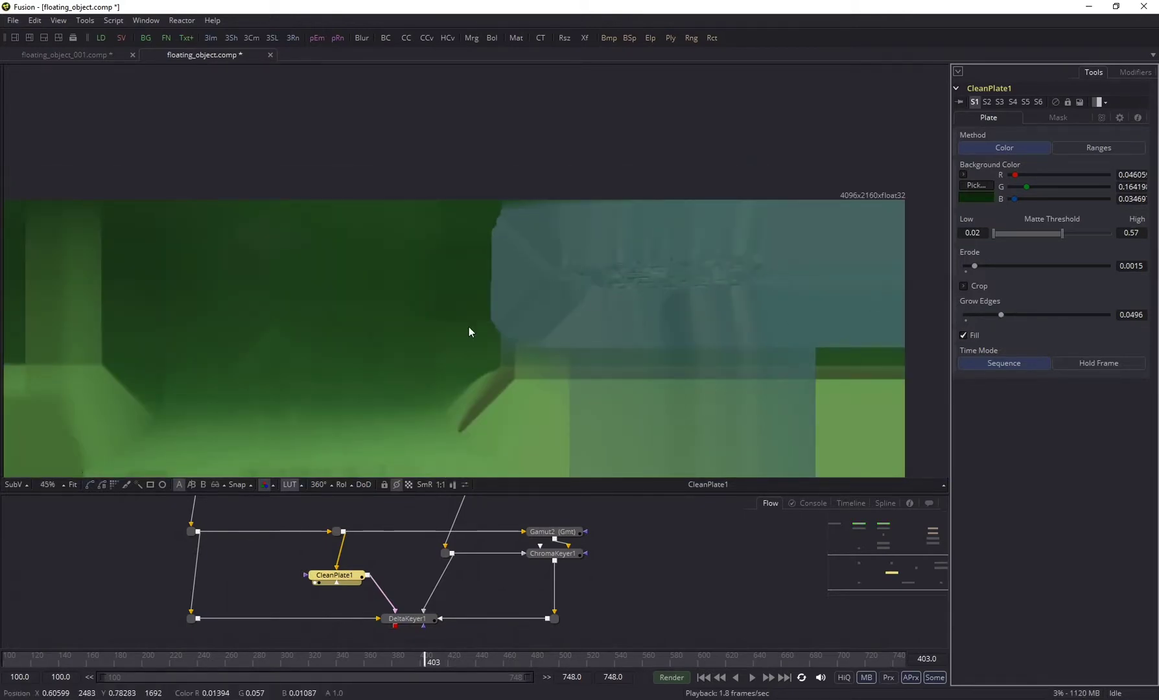
{"action": "left_click_drag", "start_coordinate": [469, 328], "coordinate": [563, 302]}
Inspect DeltaKeyer1's final result over the man's shoulders, back, legs and the floor line.
{"action": "left_click", "coordinate": [410, 623]}
{"action": "left_click_drag", "start_coordinate": [411, 625], "coordinate": [431, 399]}
{"action": "scroll", "coordinate": [372, 206], "scroll_direction": "up", "scroll_amount": 5}
{"action": "scroll", "coordinate": [372, 210], "scroll_direction": "up", "scroll_amount": 3}
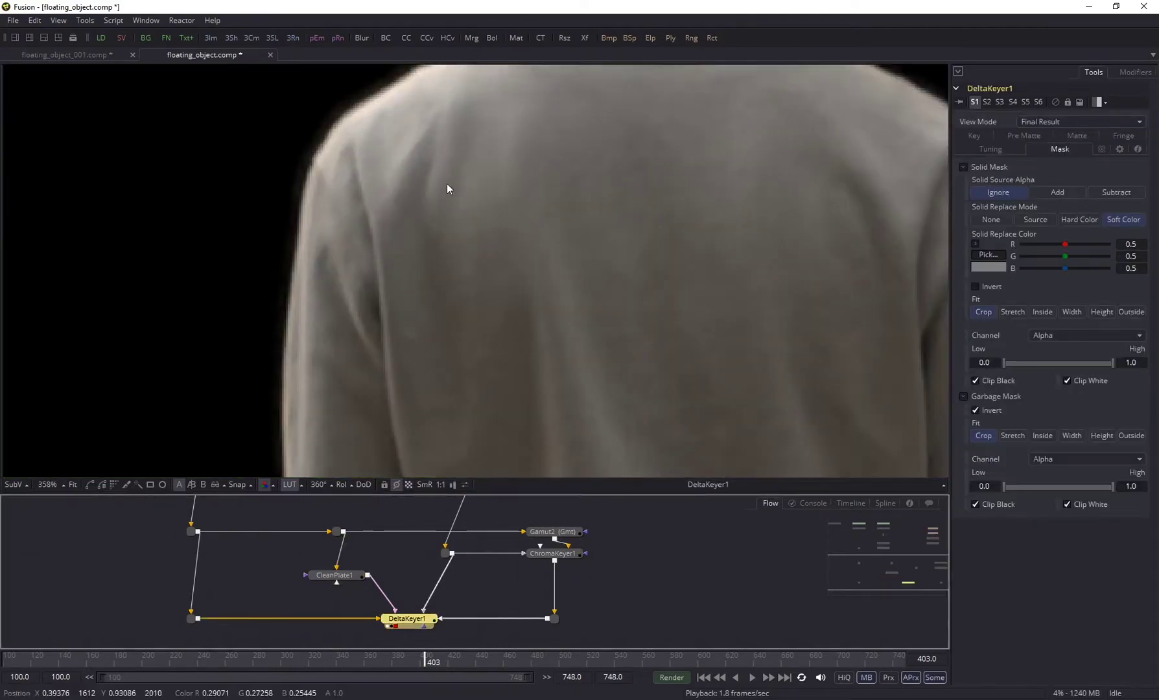
{"action": "left_click_drag", "start_coordinate": [447, 189], "coordinate": [429, 305]}
{"action": "scroll", "coordinate": [385, 343], "scroll_direction": "up", "scroll_amount": 2}
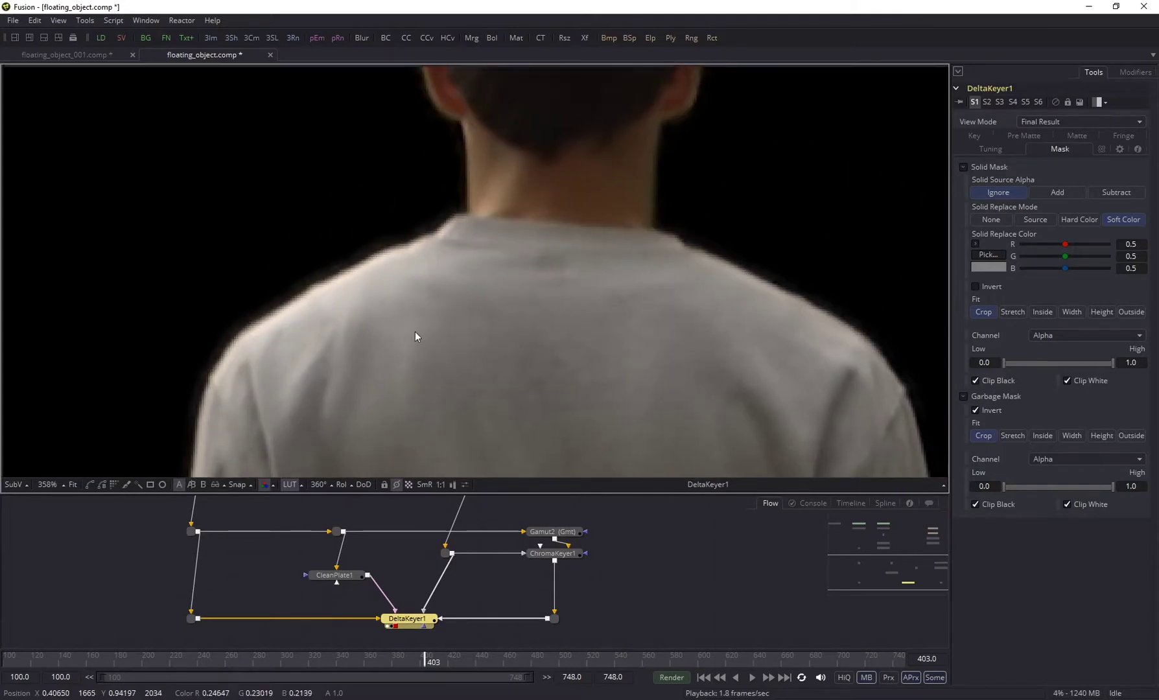
{"action": "scroll", "coordinate": [417, 330], "scroll_direction": "down", "scroll_amount": 5}
{"action": "scroll", "coordinate": [528, 465], "scroll_direction": "up", "scroll_amount": 2}
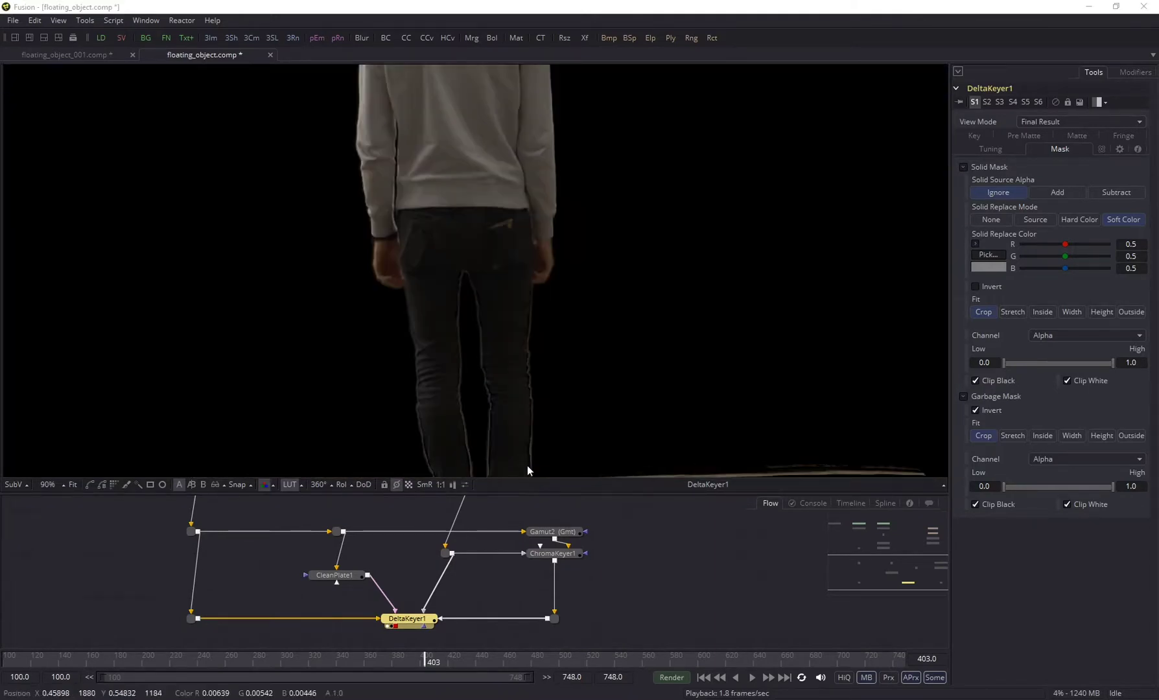
{"action": "left_click_drag", "start_coordinate": [527, 465], "coordinate": [511, 376]}
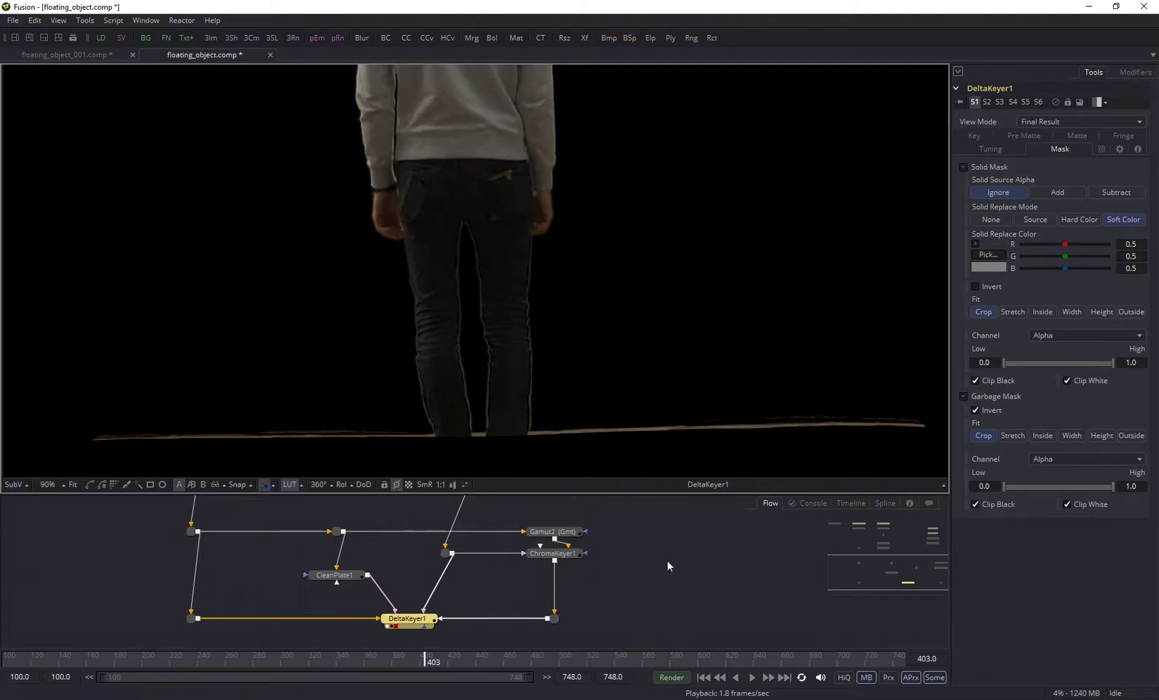
Select the keying nodes, from Gamut2 and CleanPlate1 through DeltaKeyer1 with their pipe routers, and group them on an Underlay.
{"action": "scroll", "coordinate": [609, 566], "scroll_direction": "down", "scroll_amount": 5}
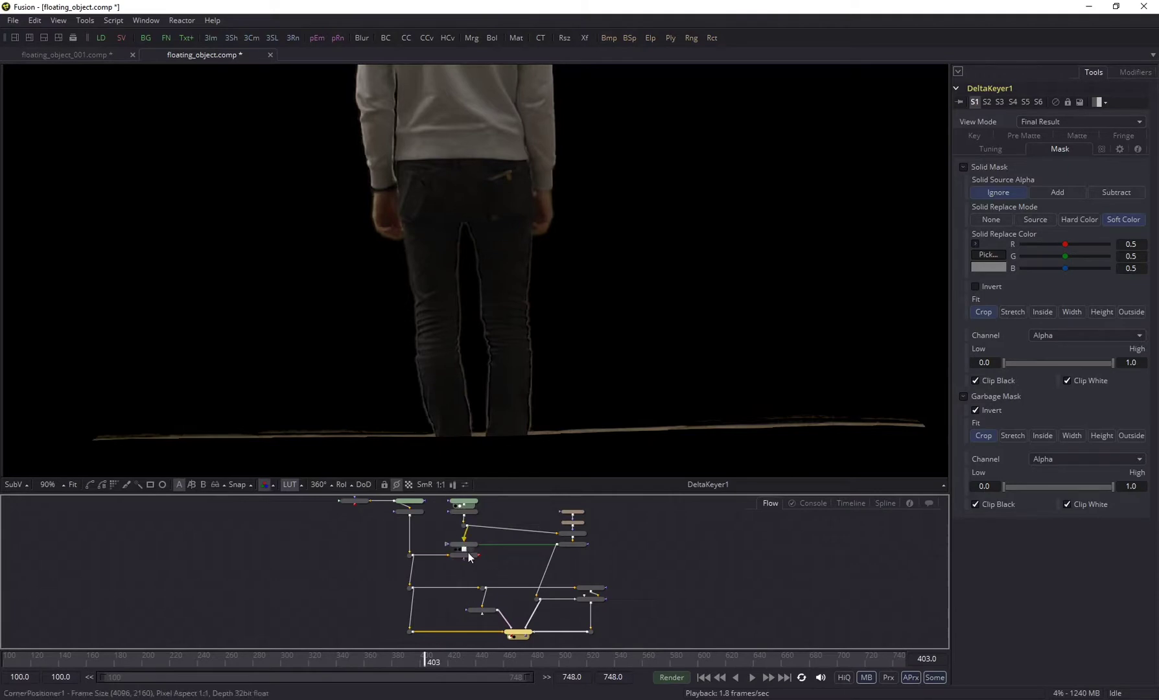
{"action": "scroll", "coordinate": [500, 526], "scroll_direction": "up", "scroll_amount": 5}
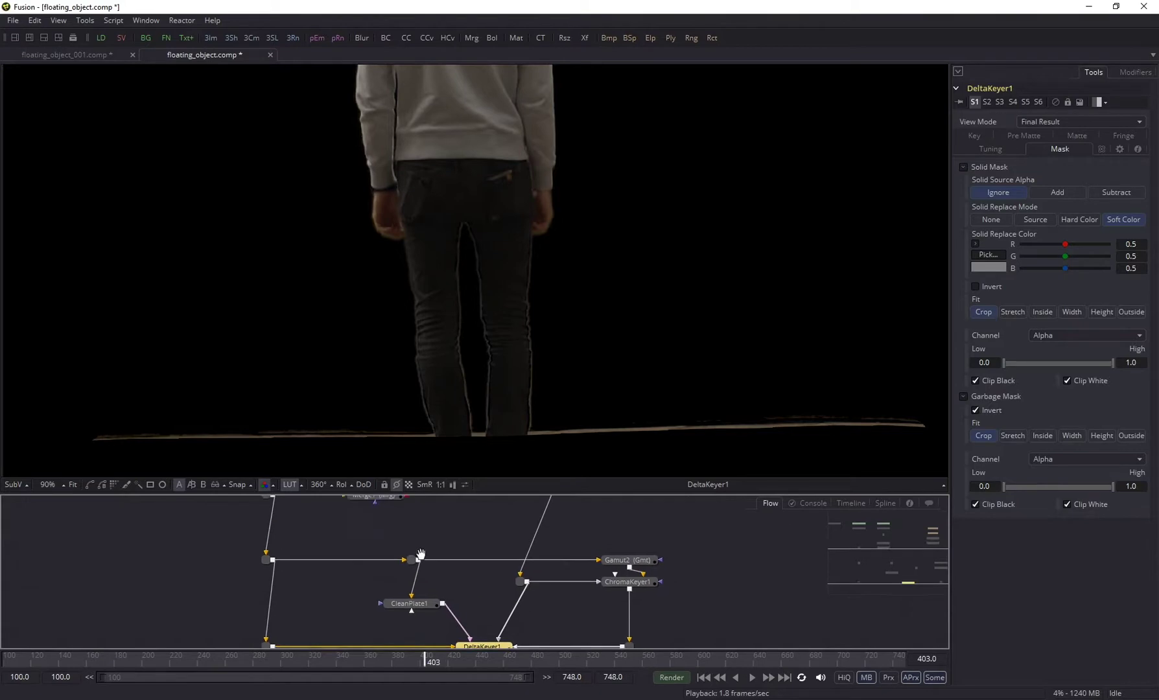
{"action": "left_click_drag", "start_coordinate": [349, 529], "coordinate": [505, 639]}
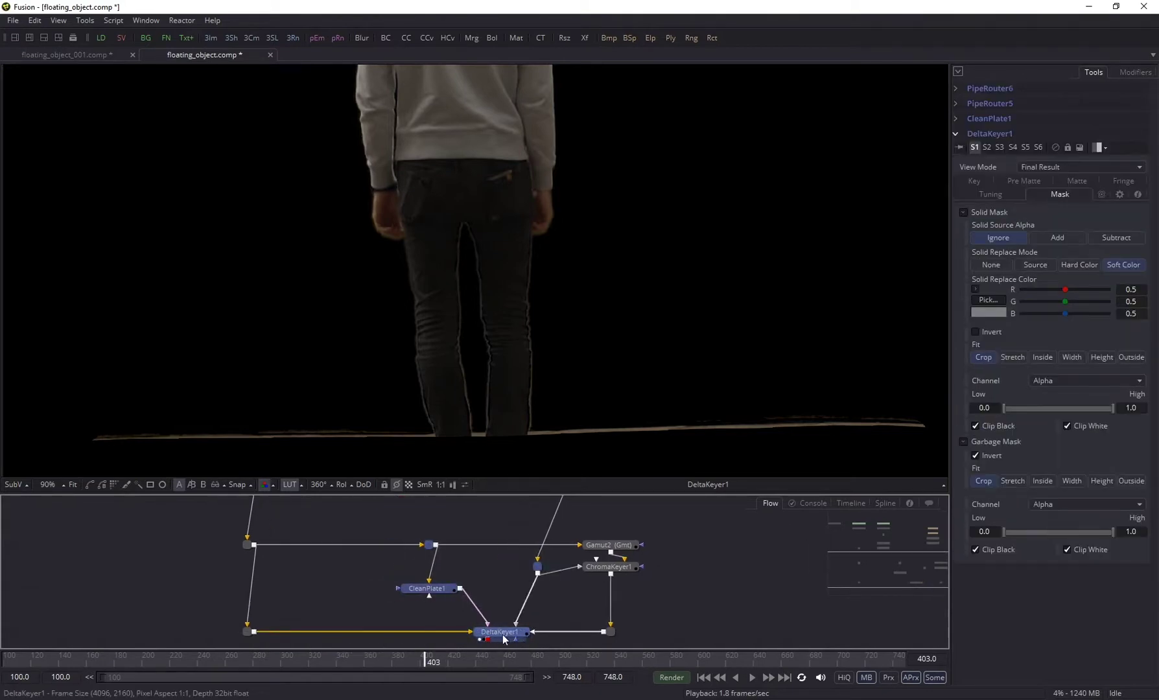
{"action": "scroll", "coordinate": [522, 581], "scroll_direction": "down", "scroll_amount": 3}
{"action": "left_click_drag", "start_coordinate": [449, 535], "coordinate": [726, 633]}
{"action": "key", "text": "ctrl+space"}
{"action": "type", "text": "und"}
{"action": "key", "text": "Return"}
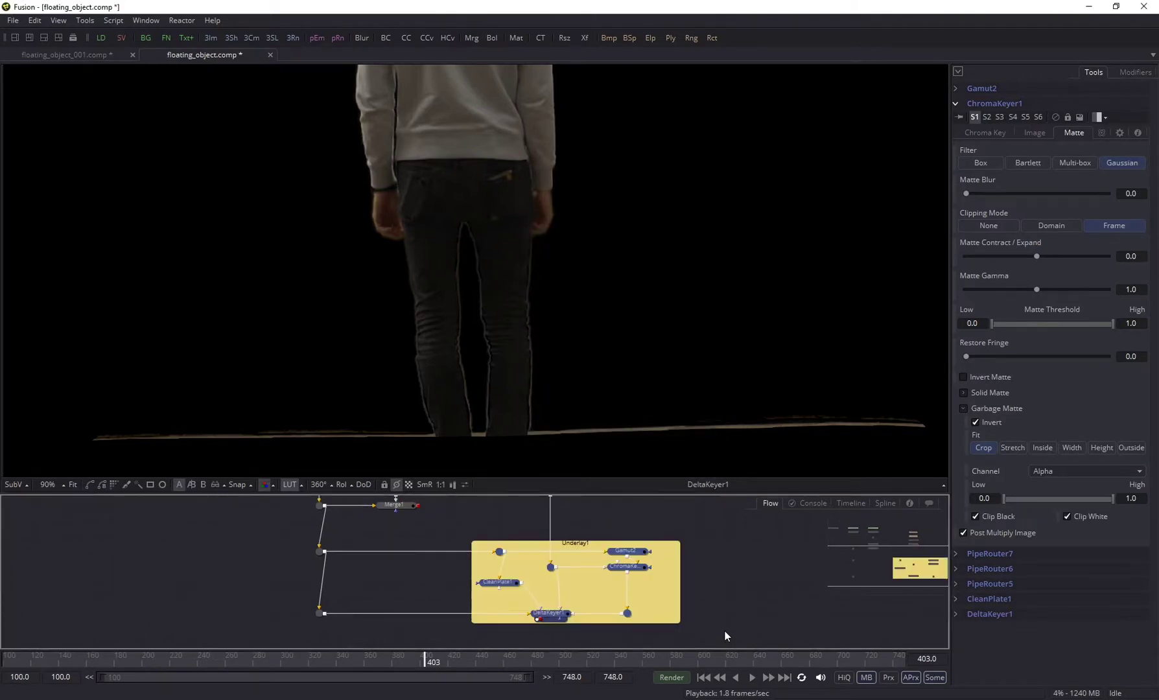
Rename the underlay around the keying nodes as KEY.
{"action": "left_click", "coordinate": [589, 528]}
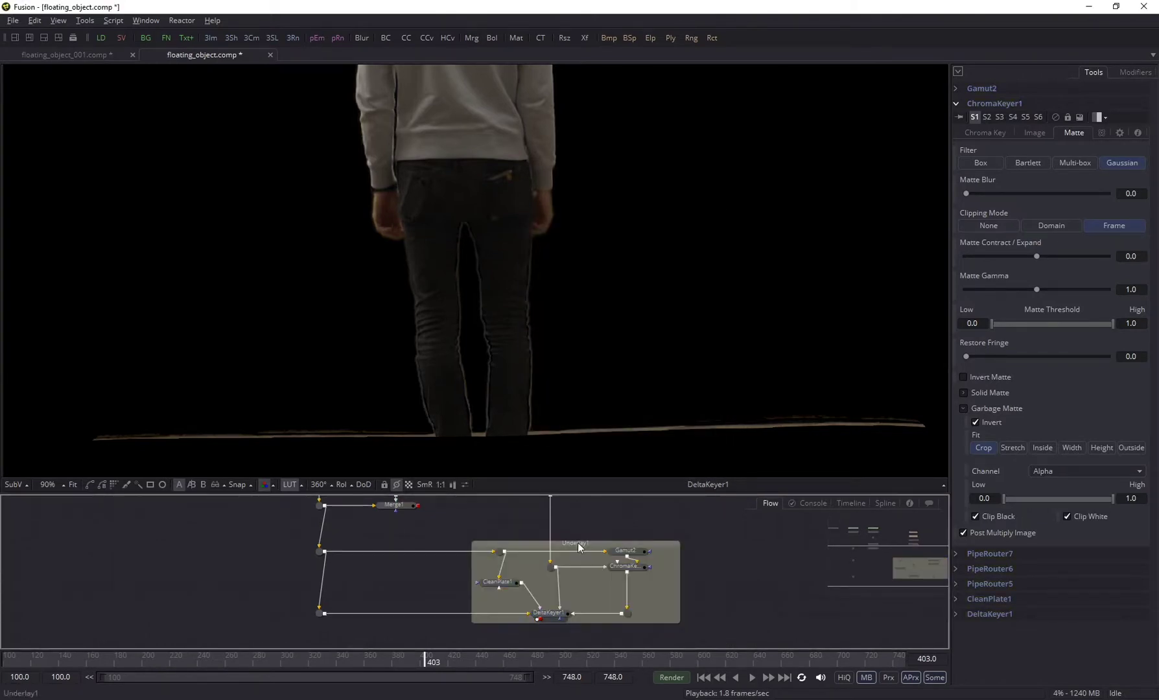
{"action": "left_click", "coordinate": [578, 542]}
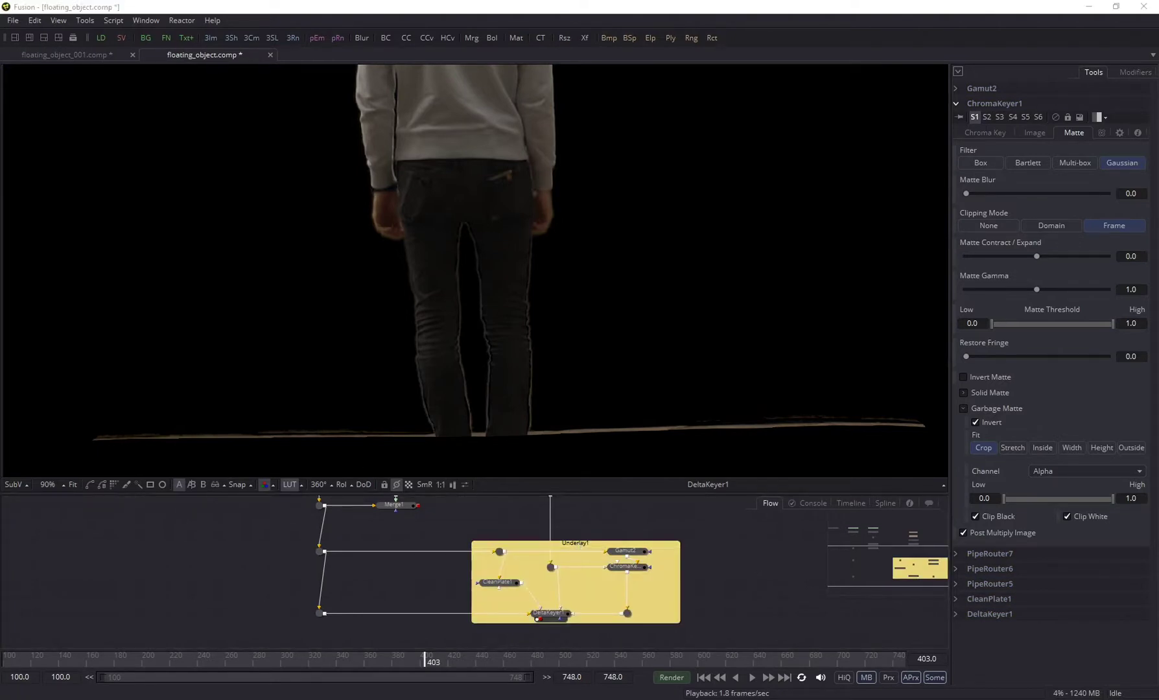
{"action": "key", "text": "F2"}
{"action": "type", "text": "KEY"}
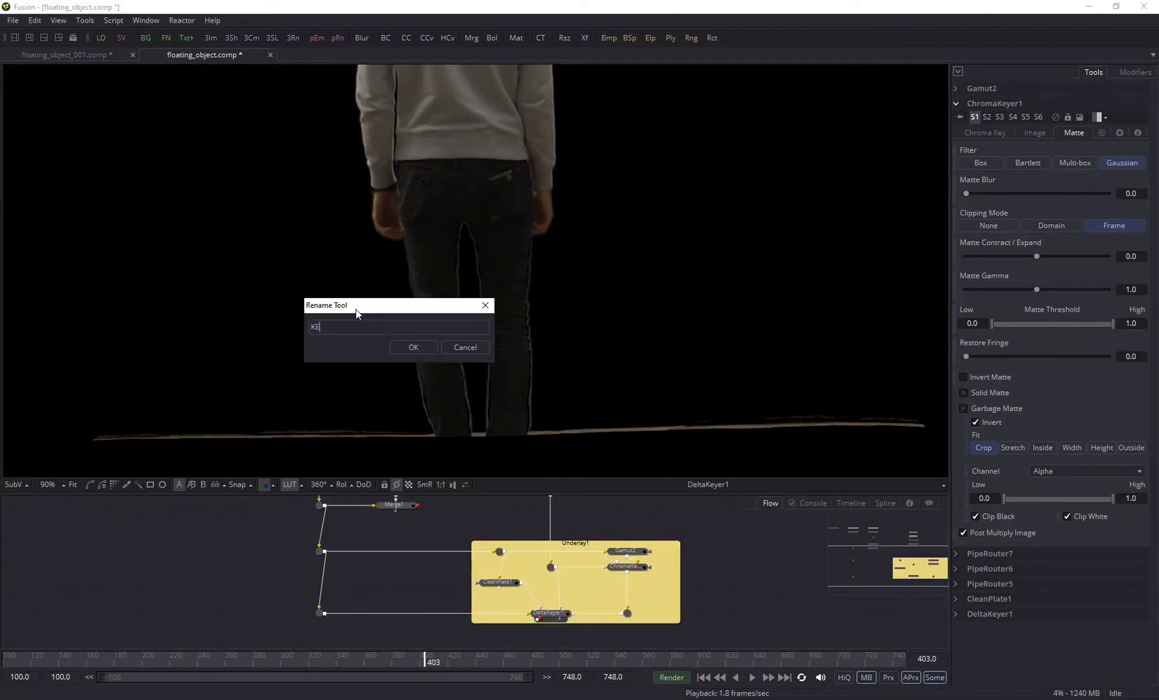
{"action": "key", "text": "Return"}
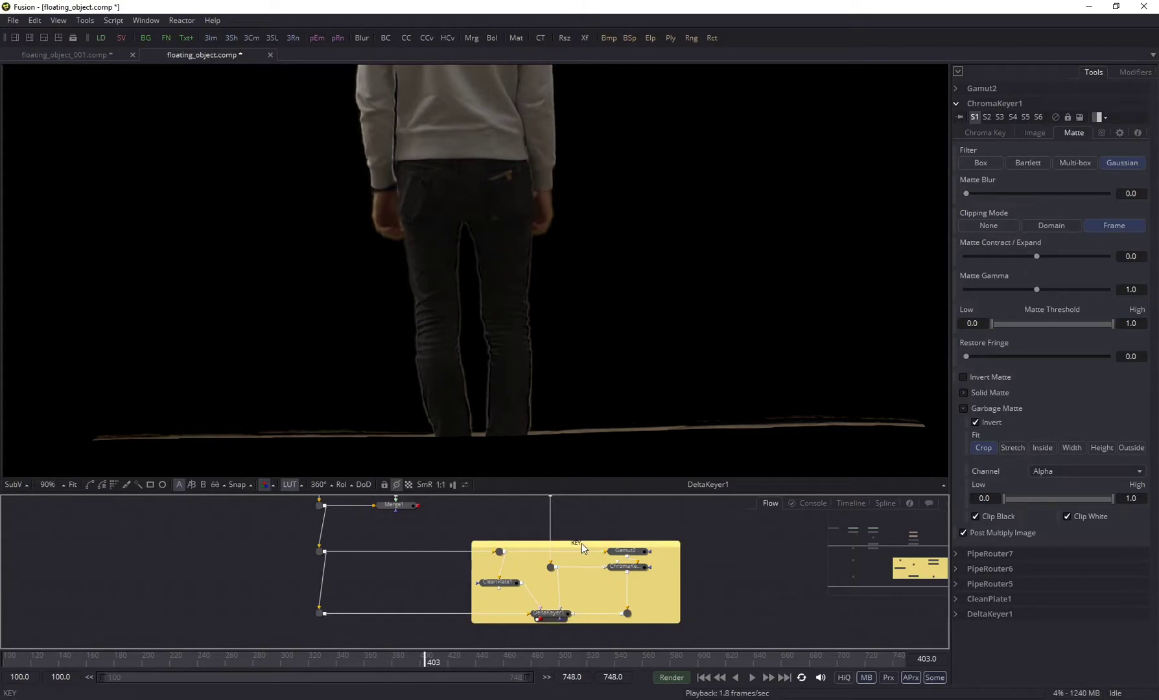
Set the KEY underlay's colour to green, #53aa60.
{"action": "right_click", "coordinate": [582, 543]}
{"action": "mouse_move", "coordinate": [645, 519]}
{"action": "left_click", "coordinate": [715, 536]}
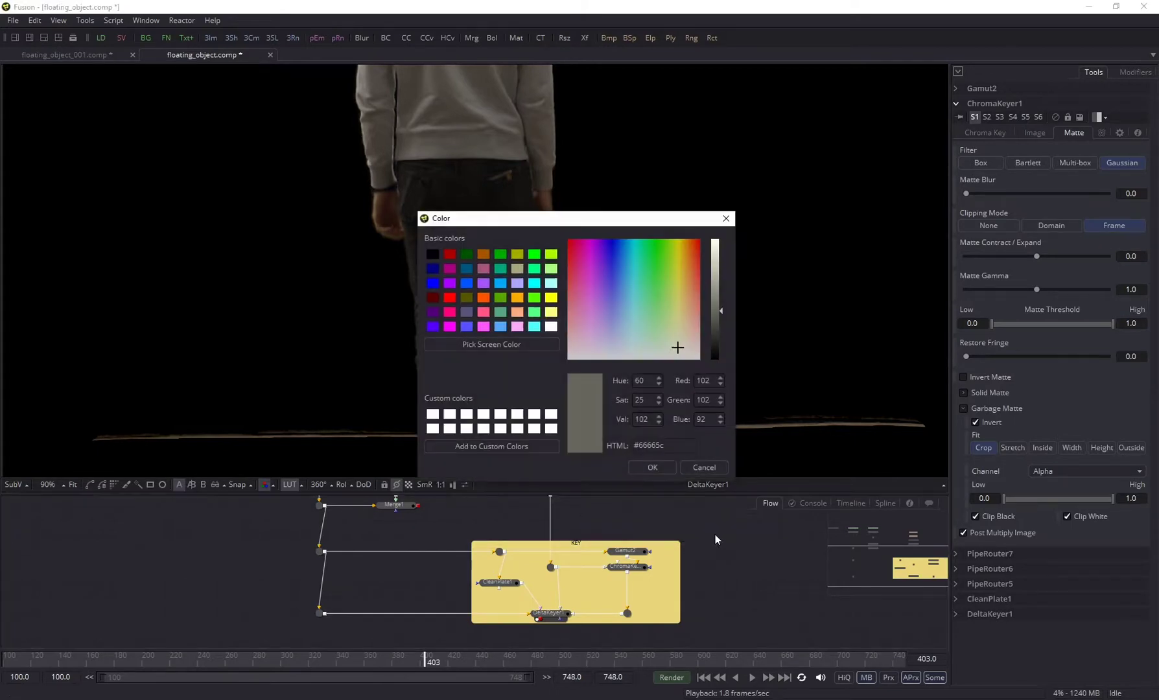
{"action": "left_click", "coordinate": [507, 270]}
{"action": "left_click", "coordinate": [650, 242]}
{"action": "mouse_move", "coordinate": [662, 268]}
{"action": "left_mouse_down"}
{"action": "mouse_move", "coordinate": [654, 301]}
{"action": "mouse_move", "coordinate": [653, 289]}
{"action": "left_mouse_up"}
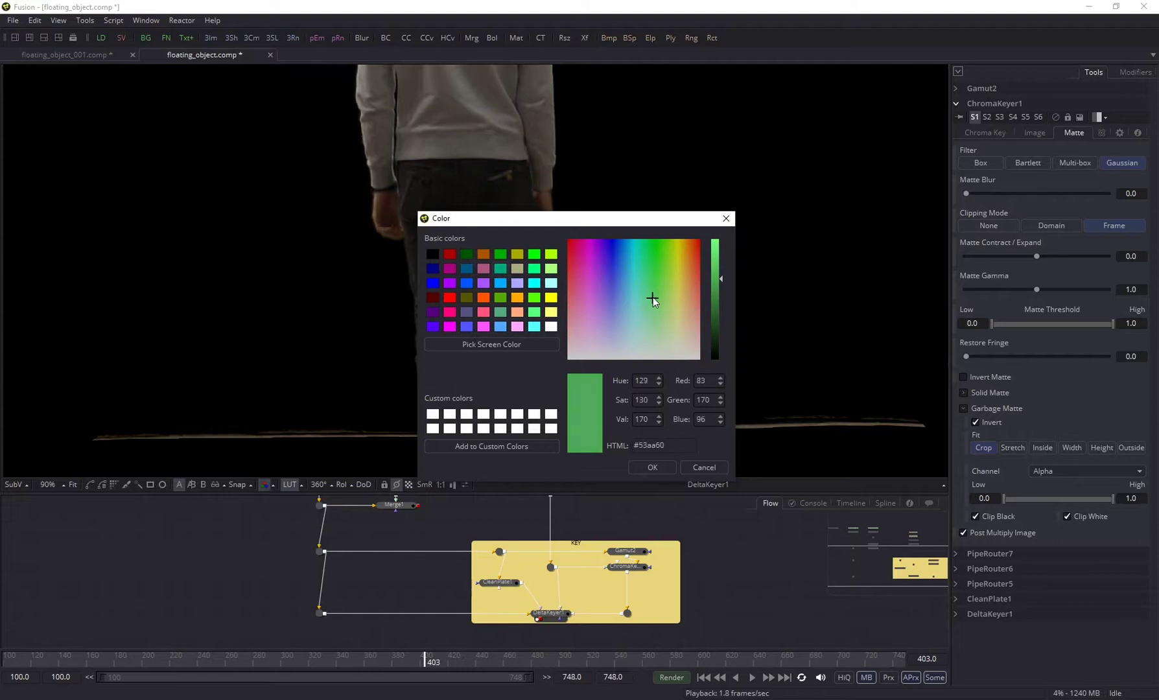
{"action": "left_click", "coordinate": [653, 472]}
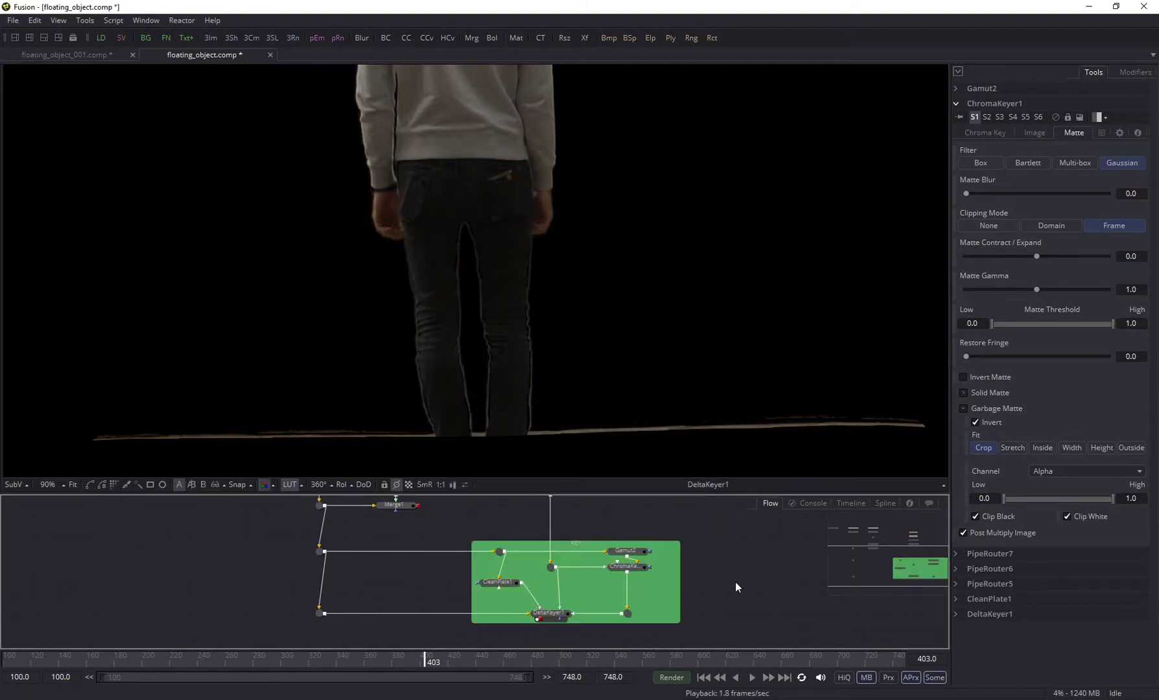
Examine the man's legs and the floor line in DeltaKeyer1's final result, and display Merge1 in the viewer for reference.
{"action": "scroll", "coordinate": [579, 625], "scroll_direction": "up", "scroll_amount": 2}
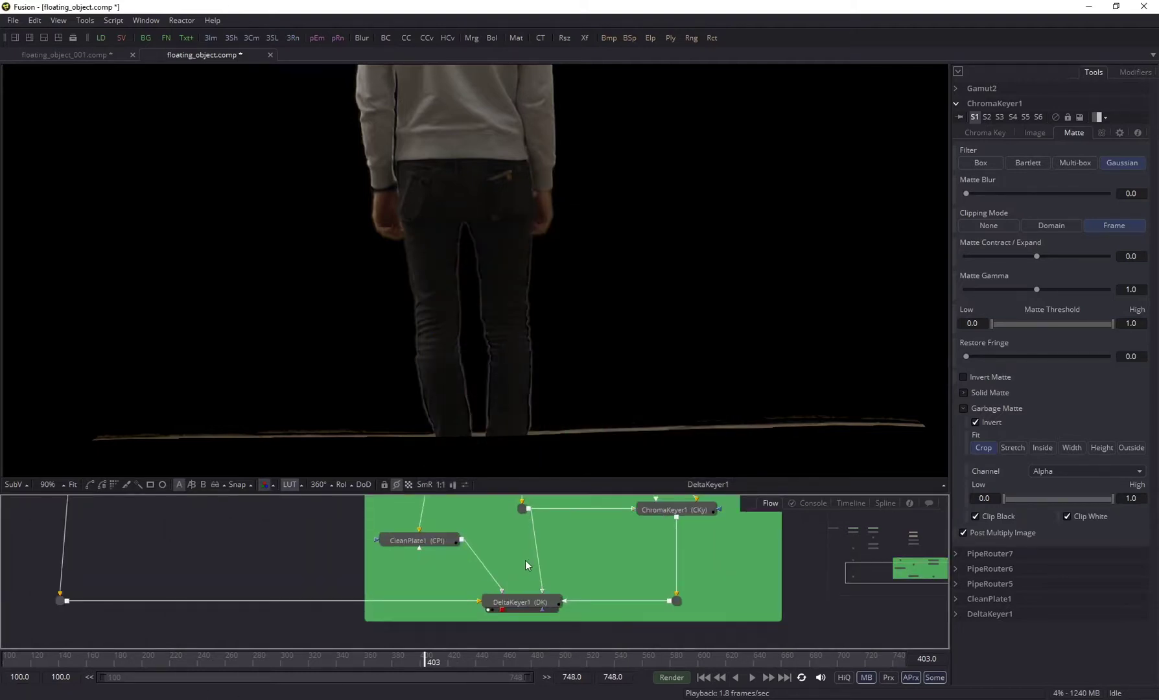
{"action": "scroll", "coordinate": [522, 562], "scroll_direction": "down", "scroll_amount": 2}
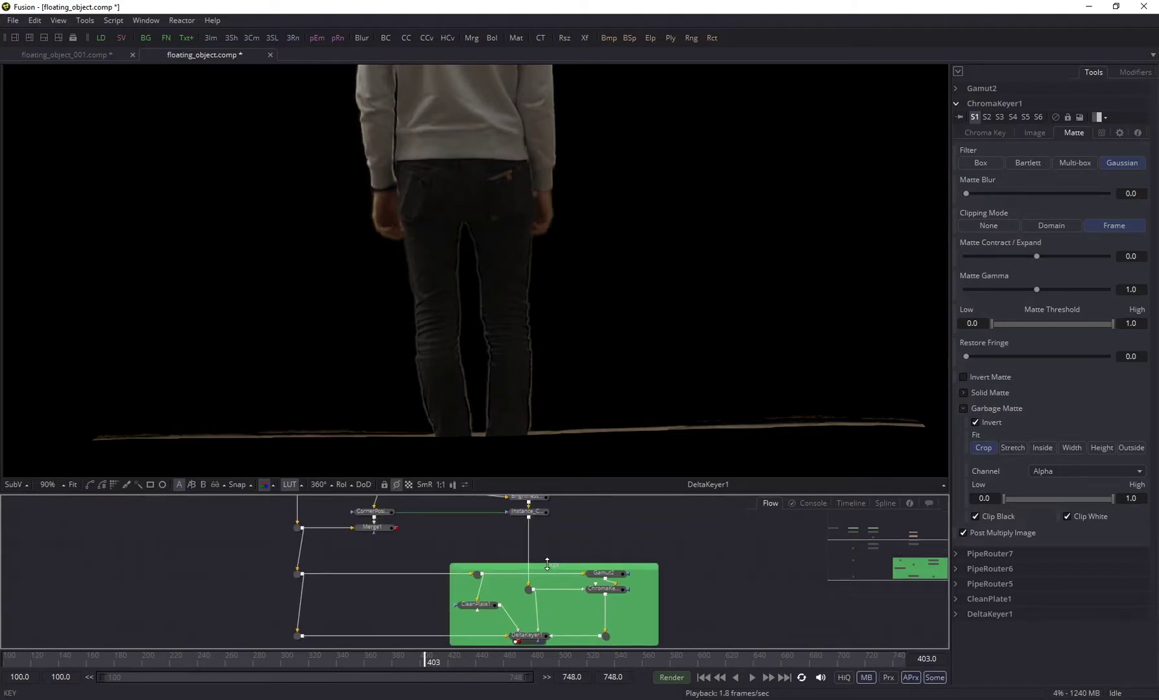
{"action": "scroll", "coordinate": [546, 571], "scroll_direction": "down", "scroll_amount": 3}
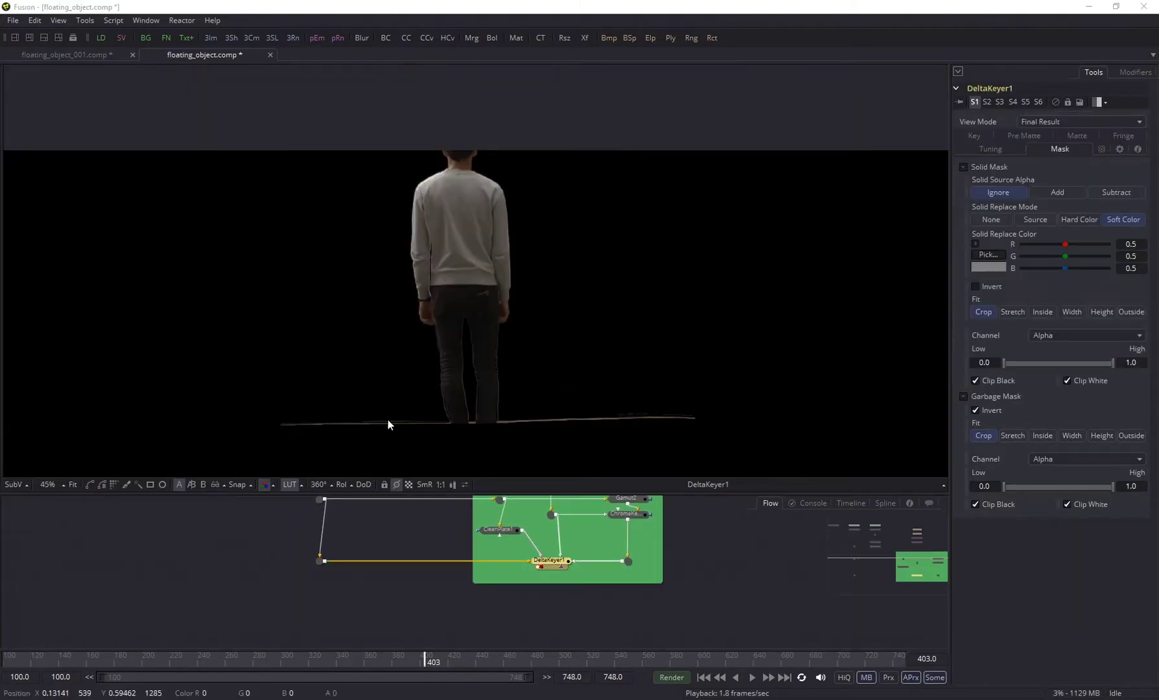
{"action": "scroll", "coordinate": [492, 413], "scroll_direction": "up", "scroll_amount": 3}
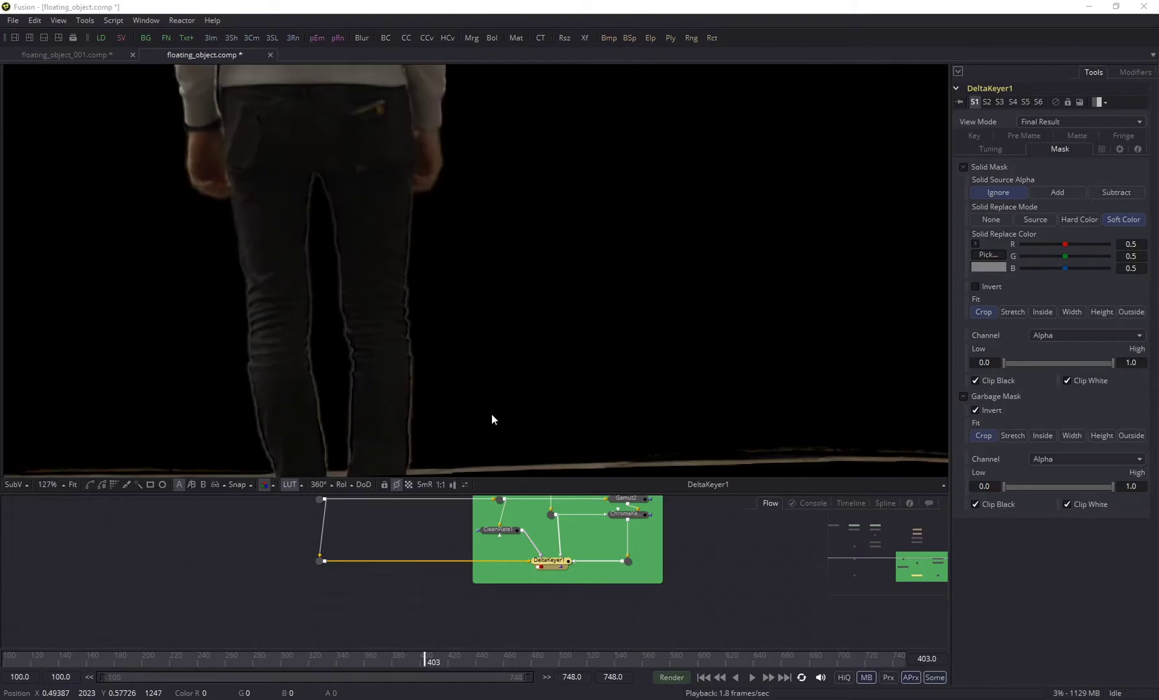
{"action": "scroll", "coordinate": [442, 338], "scroll_direction": "down", "scroll_amount": 3}
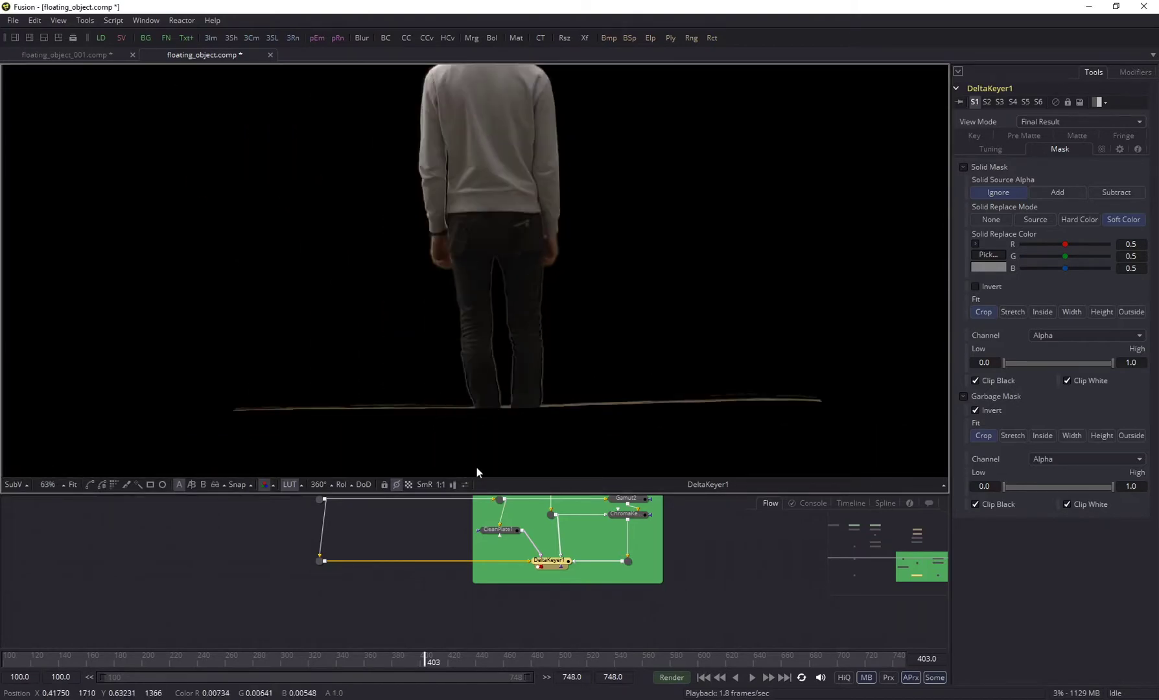
{"action": "scroll", "coordinate": [482, 566], "scroll_direction": "up", "scroll_amount": 1}
{"action": "scroll", "coordinate": [482, 566], "scroll_direction": "up", "scroll_amount": 3}
{"action": "left_click", "coordinate": [407, 521]}
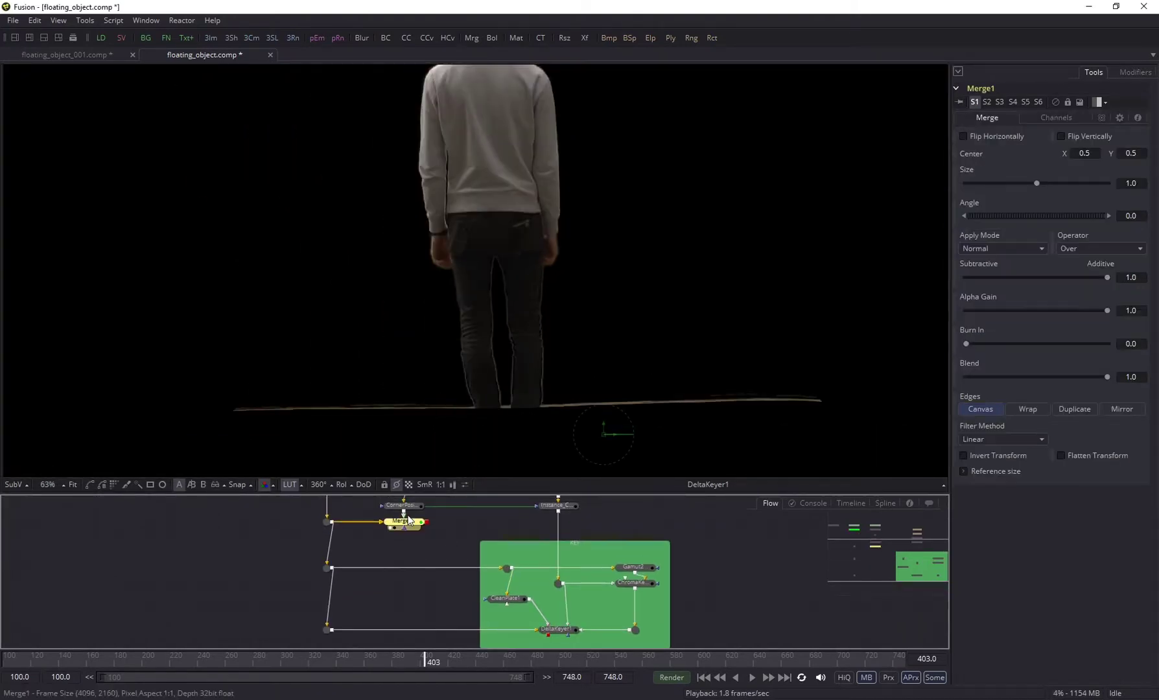
{"action": "left_click_drag", "start_coordinate": [409, 519], "coordinate": [570, 358]}
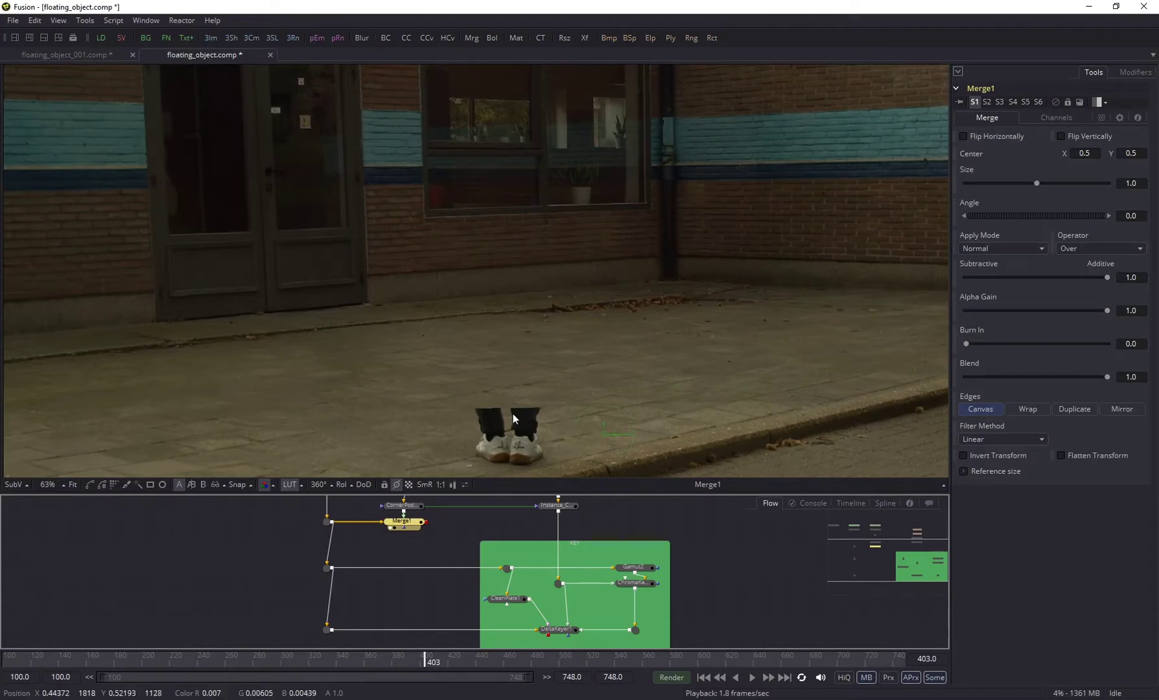
{"action": "scroll", "coordinate": [443, 581], "scroll_direction": "down", "scroll_amount": 2}
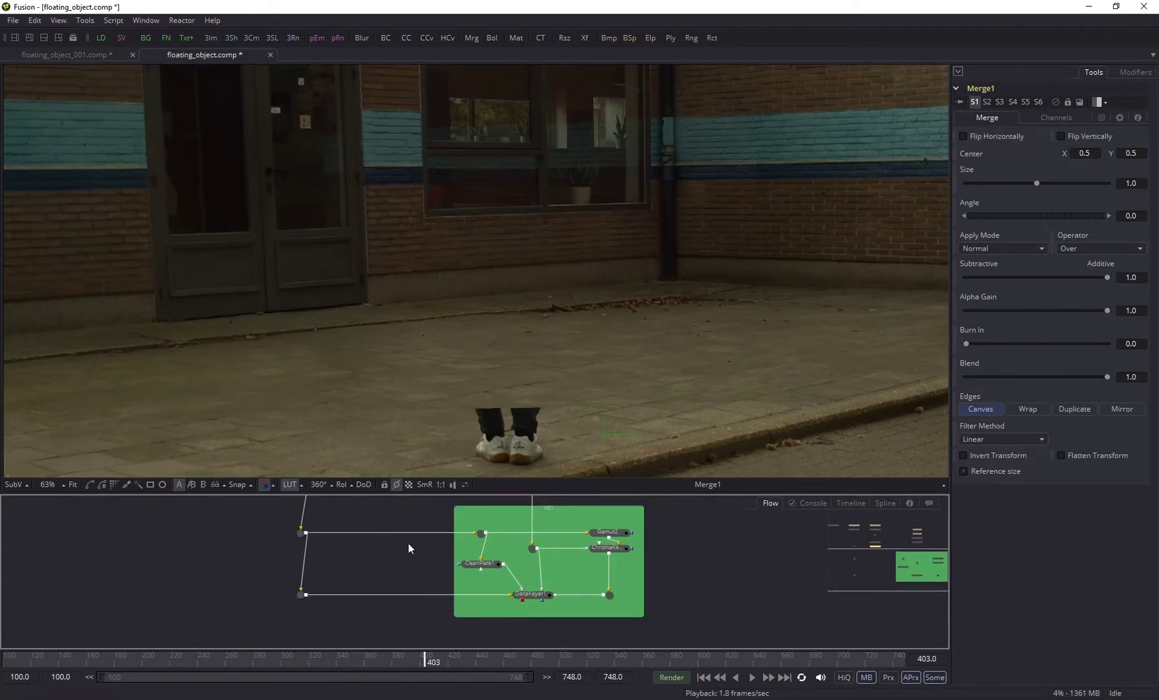
Merge DeltaKeyer1 over Merge1 in a new Merge2 below the KEY underlay, routing the background connection through a pipe router.
{"action": "scroll", "coordinate": [415, 555], "scroll_direction": "up", "scroll_amount": 2}
{"action": "left_click_drag", "start_coordinate": [500, 648], "coordinate": [402, 514]}
{"action": "scroll", "coordinate": [585, 540], "scroll_direction": "down", "scroll_amount": 5}
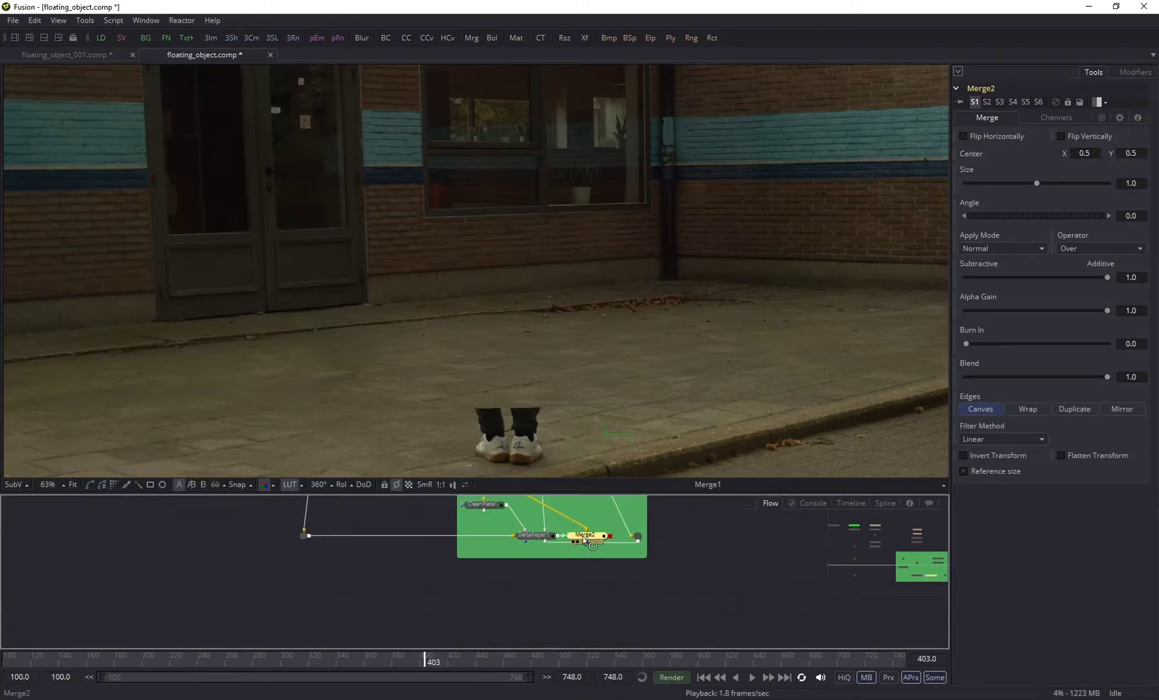
{"action": "left_click_drag", "start_coordinate": [587, 538], "coordinate": [422, 632]}
{"action": "scroll", "coordinate": [500, 607], "scroll_direction": "up", "scroll_amount": 5}
{"action": "left_click", "coordinate": [493, 583], "text": "alt"}
{"action": "scroll", "coordinate": [421, 632], "scroll_direction": "down", "scroll_amount": 5}
{"action": "left_click_drag", "start_coordinate": [446, 504], "coordinate": [446, 550]}
{"action": "scroll", "coordinate": [555, 558], "scroll_direction": "up", "scroll_amount": 2}
{"action": "scroll", "coordinate": [554, 559], "scroll_direction": "right", "scroll_amount": 1}
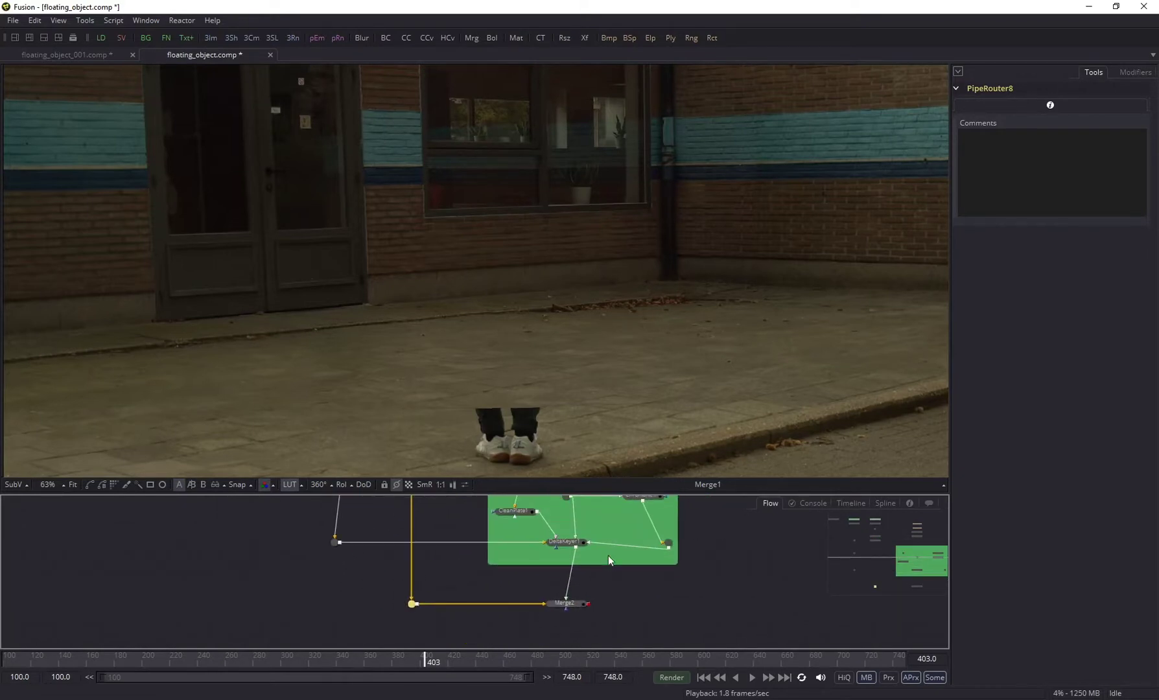
Align PipeRouter7 level with DeltaKeyer1 and directly under ChromaKeyer1, and save the comp.
{"action": "scroll", "coordinate": [607, 556], "scroll_direction": "up", "scroll_amount": 2}
{"action": "scroll", "coordinate": [608, 556], "scroll_direction": "right", "scroll_amount": 1}
{"action": "left_click_drag", "start_coordinate": [657, 584], "coordinate": [631, 580]}
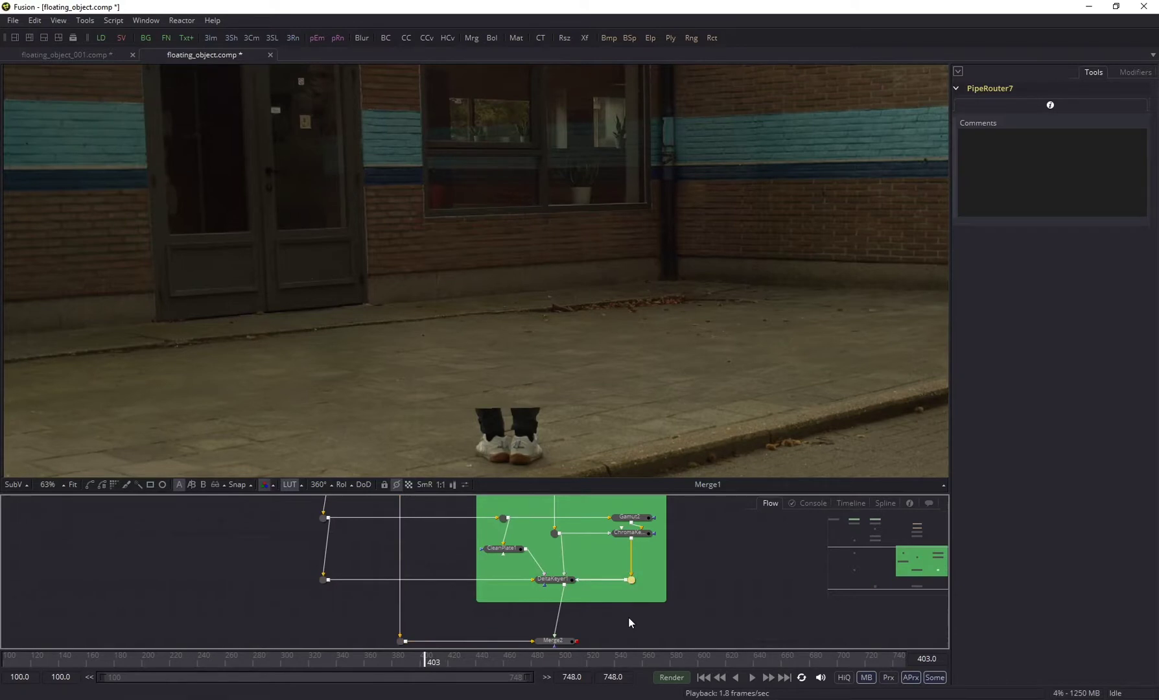
{"action": "key", "text": "ctrl+s"}
{"action": "scroll", "coordinate": [593, 624], "scroll_direction": "down", "scroll_amount": 1}
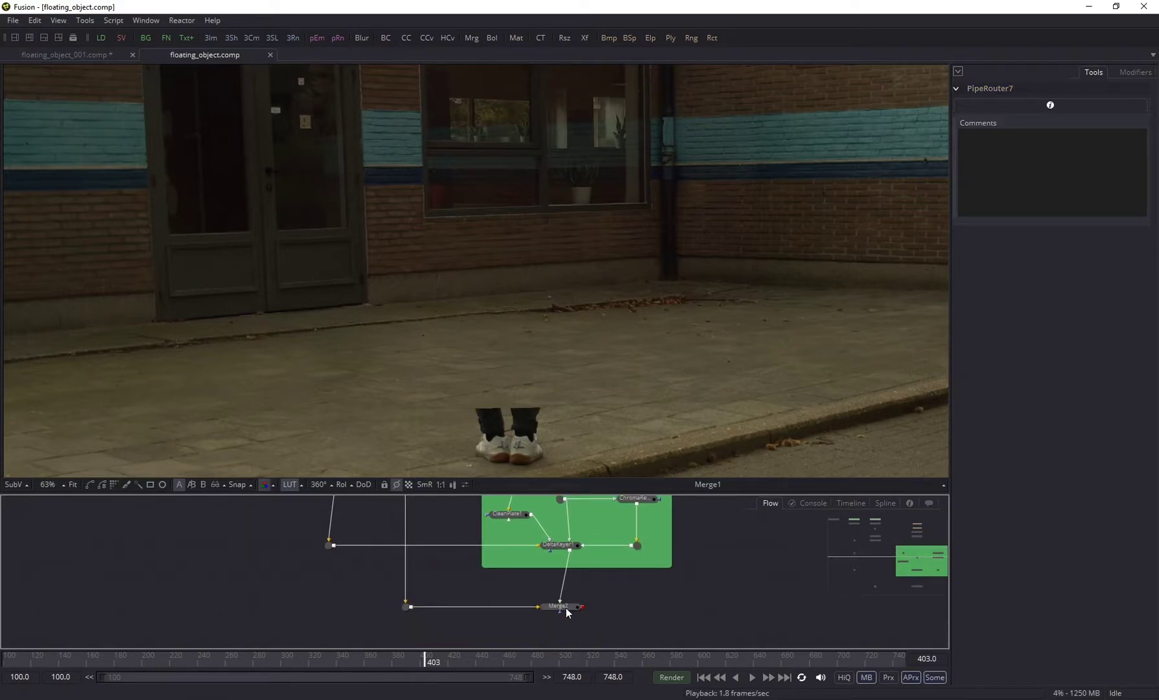
Display Merge2 in the viewer and inspect the crouching man's sweater edges at frame 471.
{"action": "left_click", "coordinate": [566, 608]}
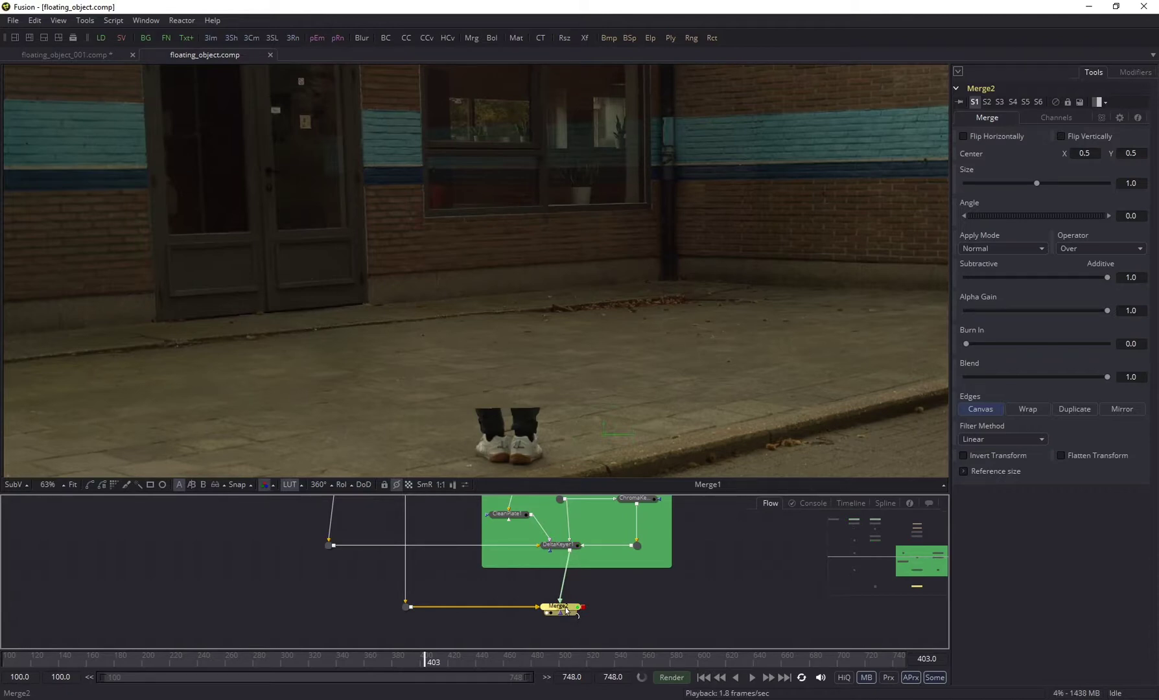
{"action": "key", "text": "1"}
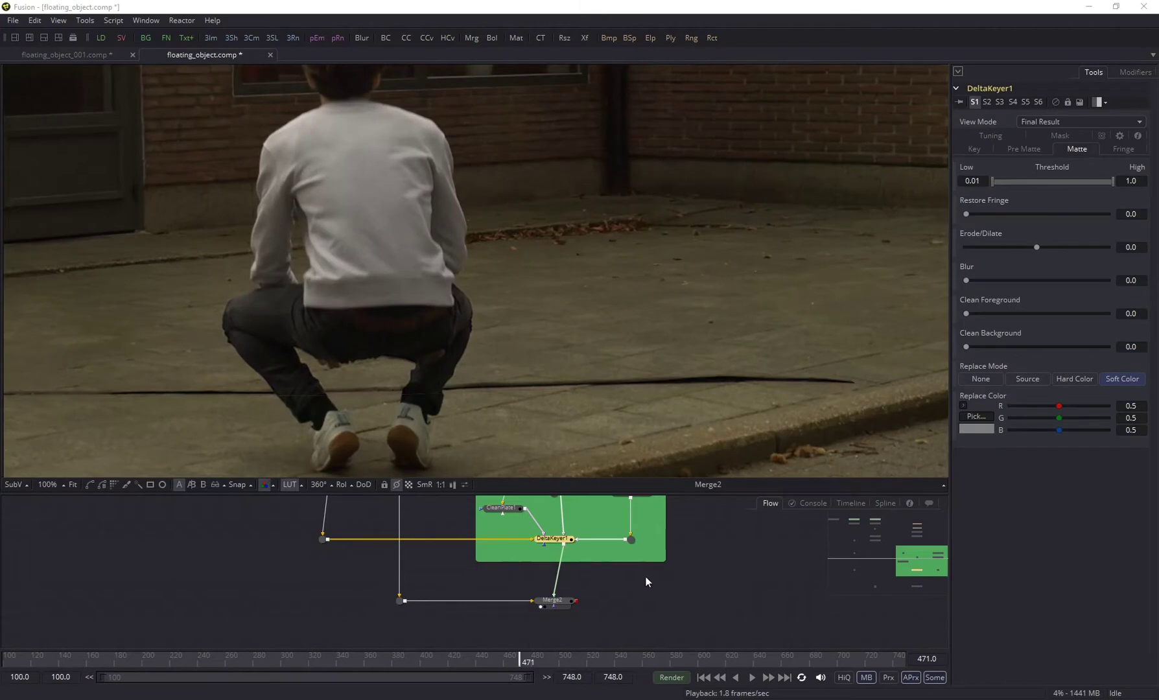
{"action": "scroll", "coordinate": [458, 306], "scroll_direction": "down", "scroll_amount": 2}
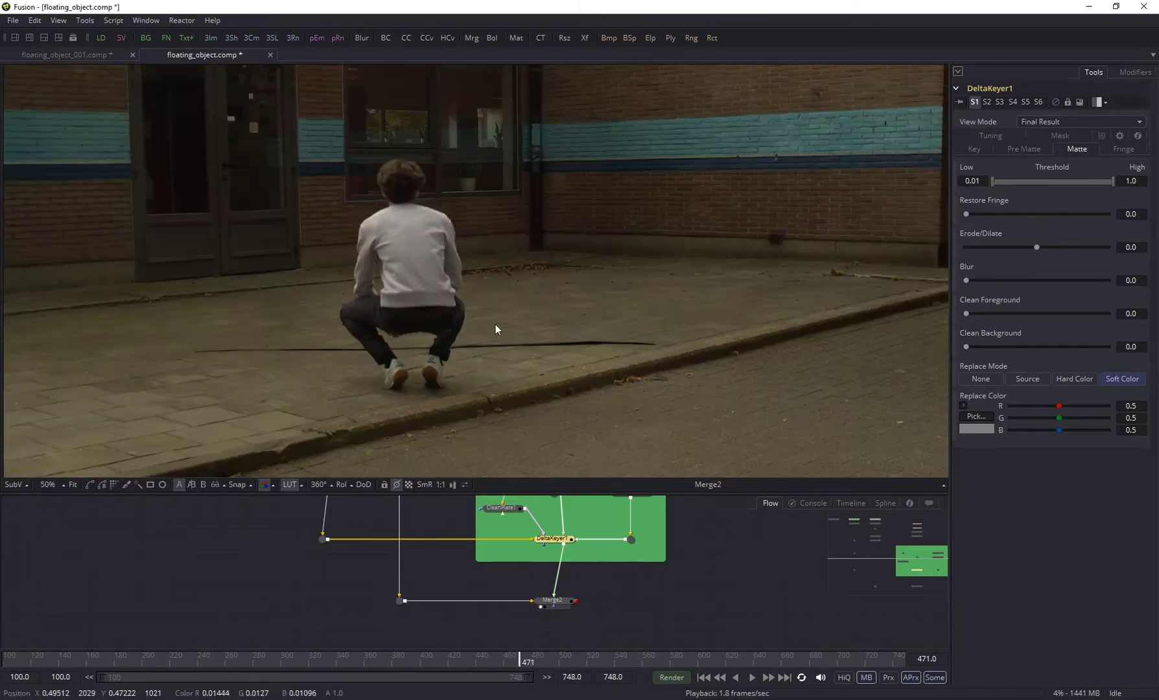
{"action": "scroll", "coordinate": [495, 324], "scroll_direction": "up", "scroll_amount": 3}
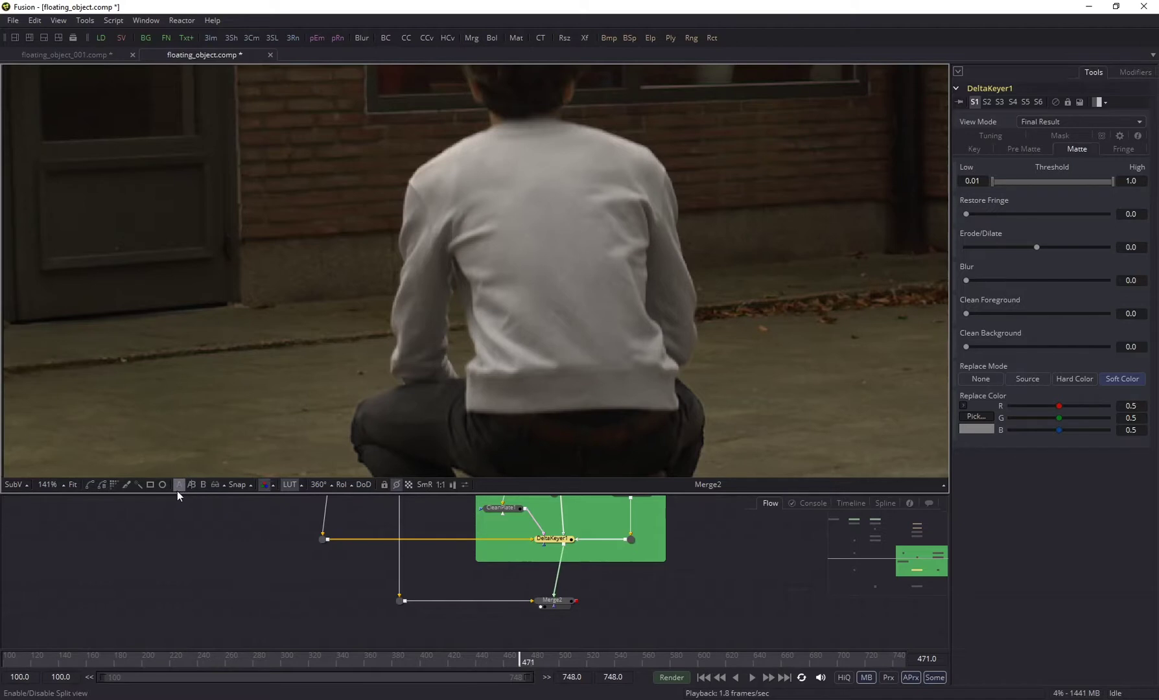
{"action": "left_click", "coordinate": [546, 597]}
{"action": "scroll", "coordinate": [443, 324], "scroll_direction": "up", "scroll_amount": 3}
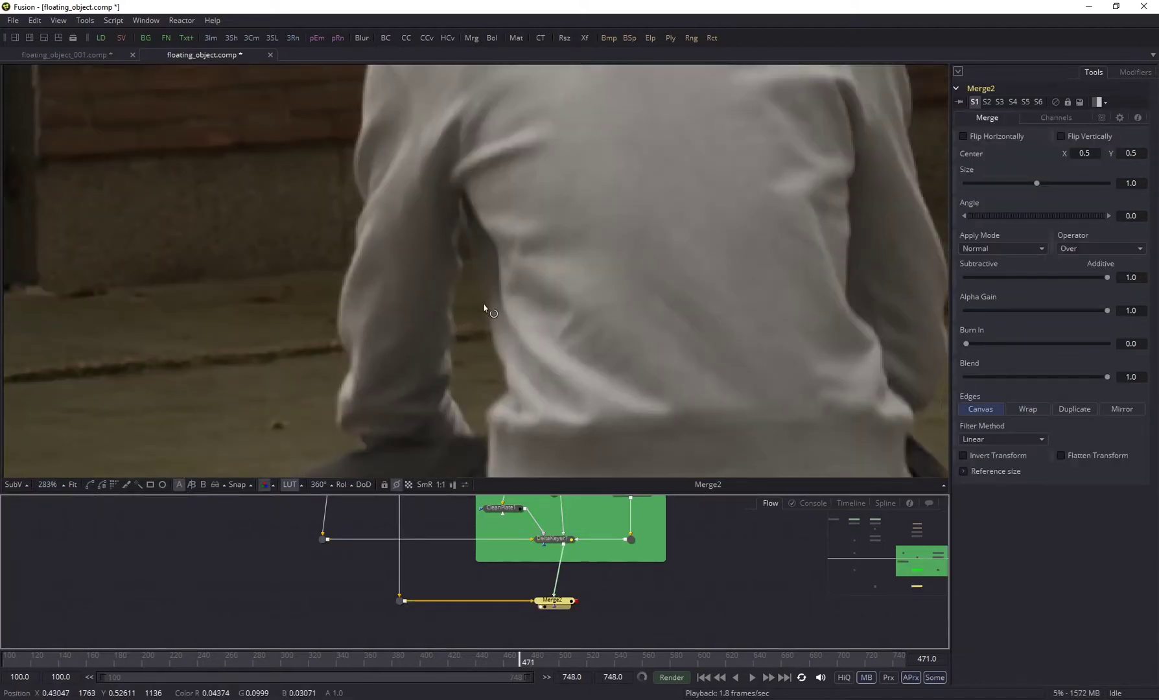
Load PipeRouter3's green screen footage into the viewer's B buffer and examine the gap between arm and torso.
{"action": "left_click_drag", "start_coordinate": [450, 556], "coordinate": [432, 579]}
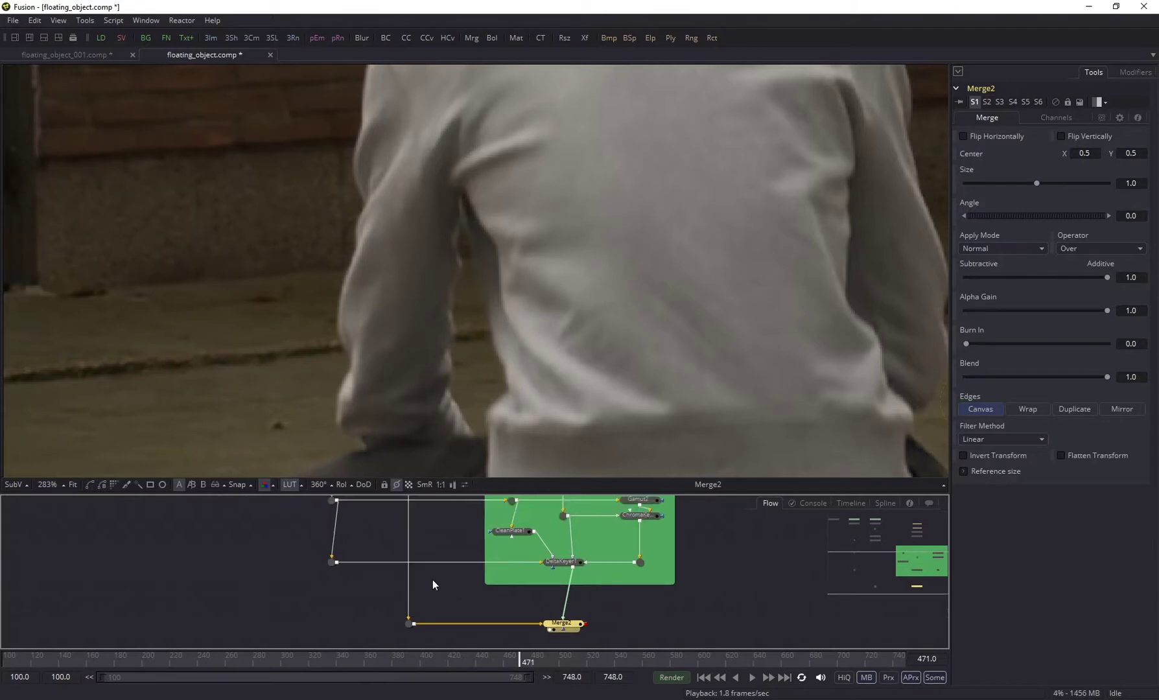
{"action": "left_click", "coordinate": [203, 486]}
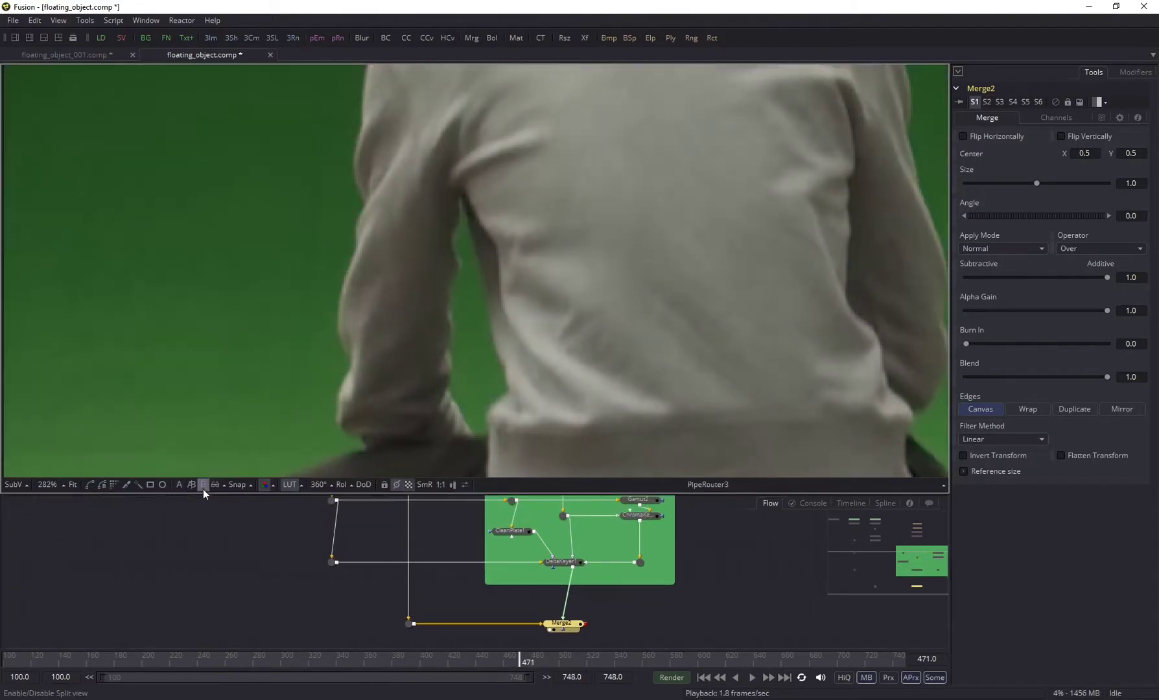
{"action": "left_click", "coordinate": [333, 563]}
{"action": "key", "text": "1"}
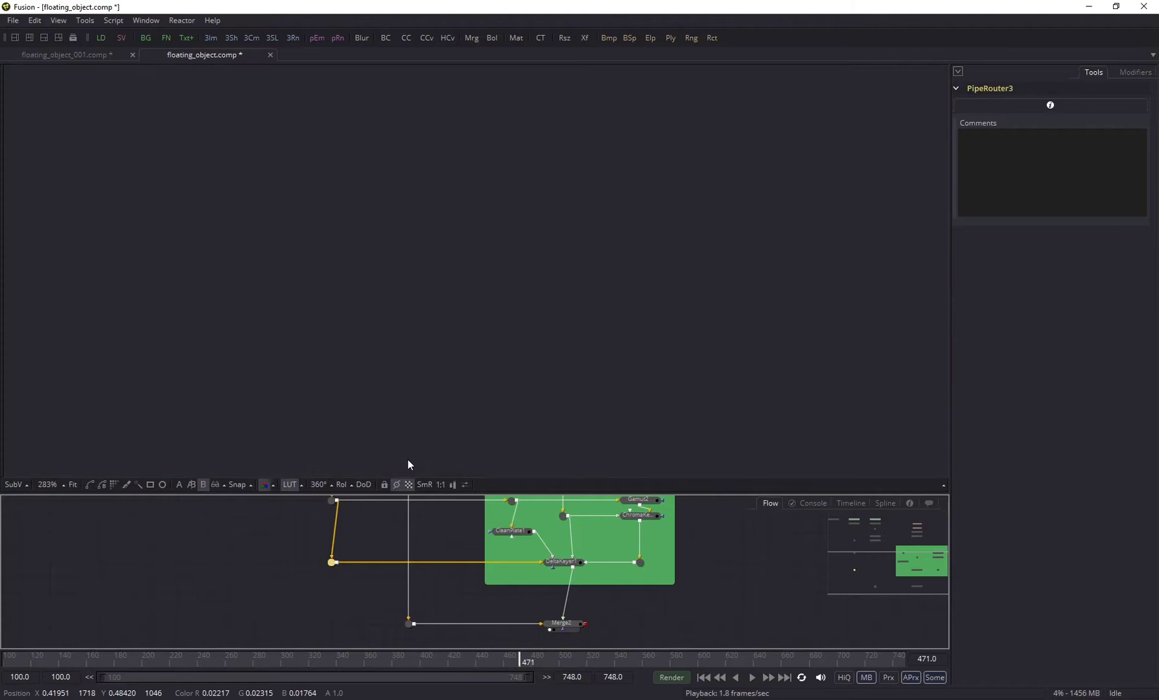
{"action": "left_click", "coordinate": [331, 565]}
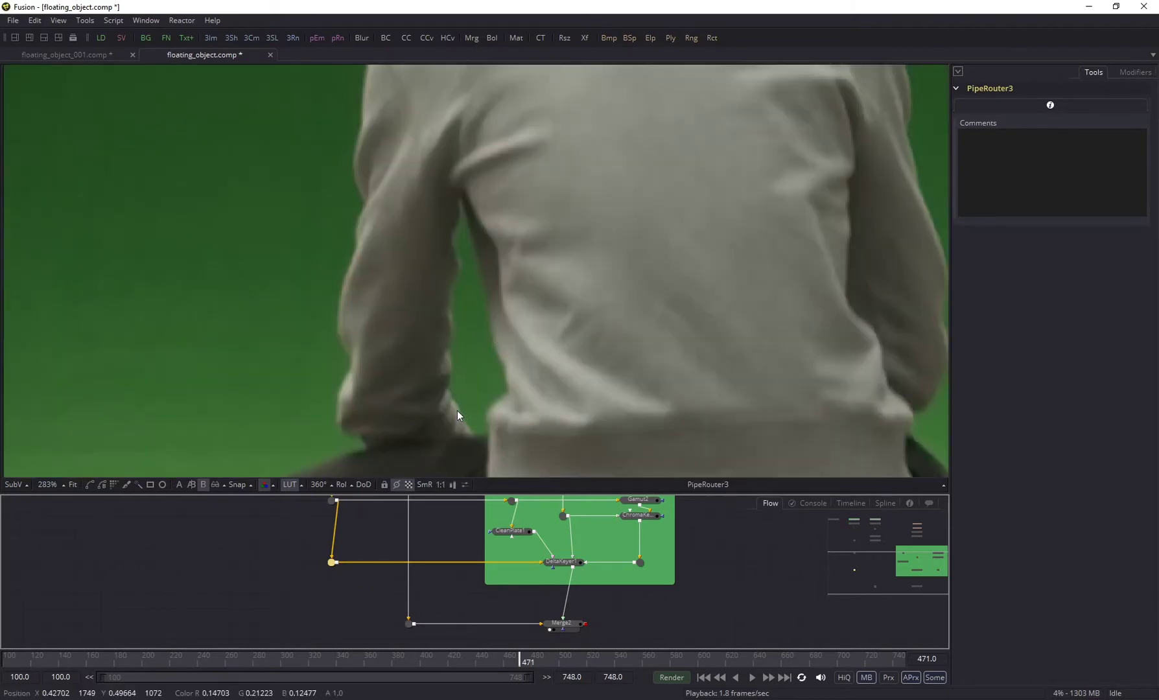
{"action": "scroll", "coordinate": [457, 410], "scroll_direction": "up", "scroll_amount": 2}
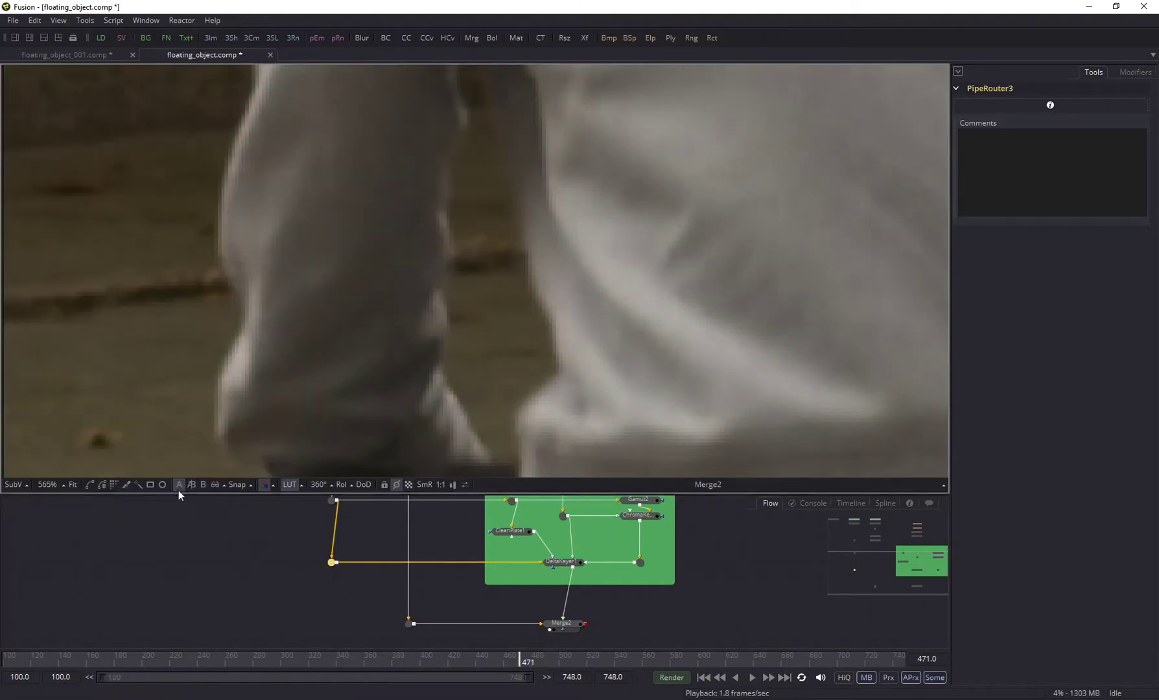
Compare the sleeve and torso edges between the Merge2 composite and the original green screen footage.
{"action": "left_click", "coordinate": [203, 485]}
{"action": "left_click", "coordinate": [181, 484]}
{"action": "left_click", "coordinate": [202, 487]}
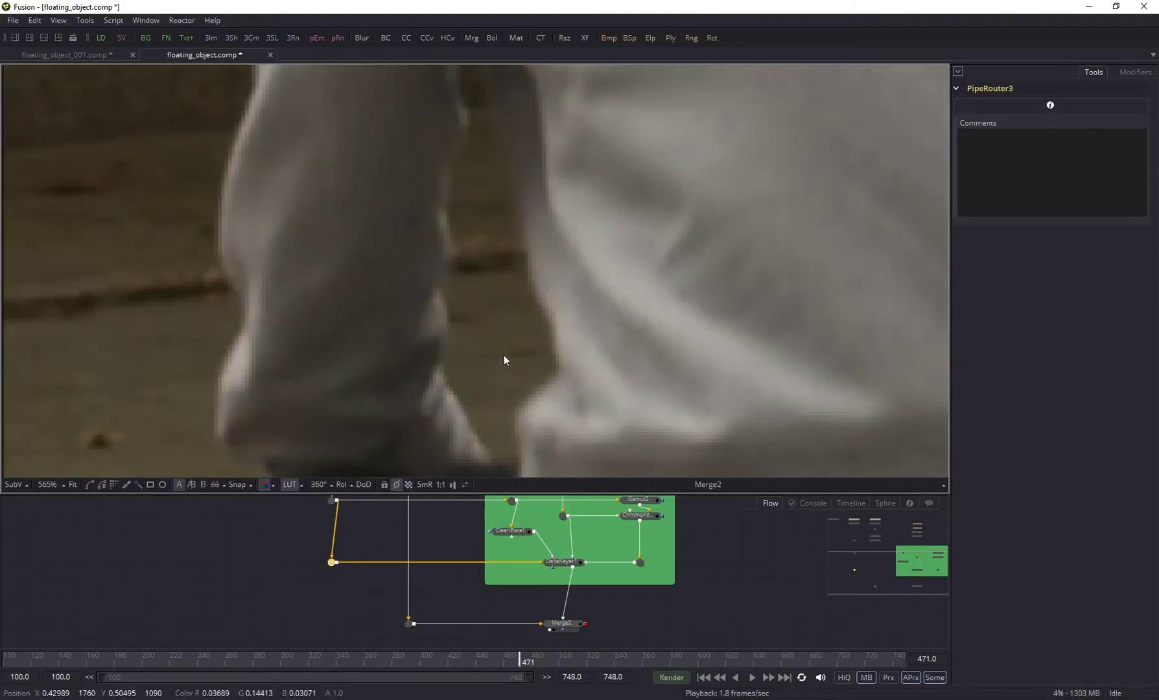
{"action": "key", "text": "."}
{"action": "key", "text": "."}
{"action": "key", "text": "."}
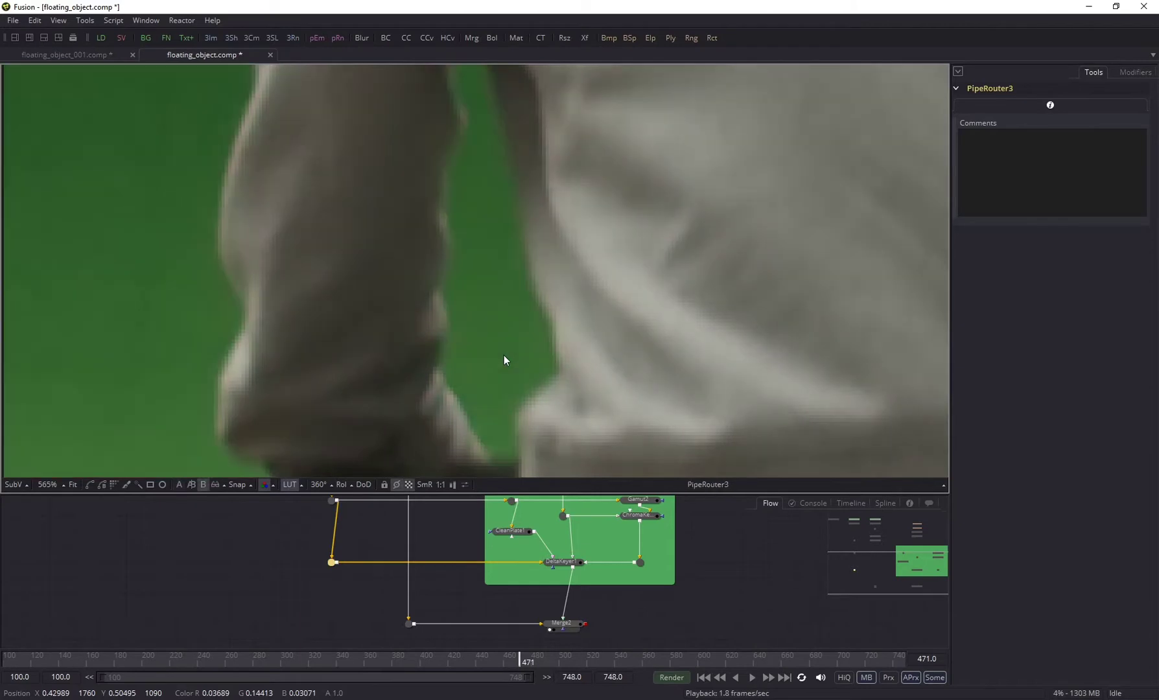
{"action": "key", "text": "."}
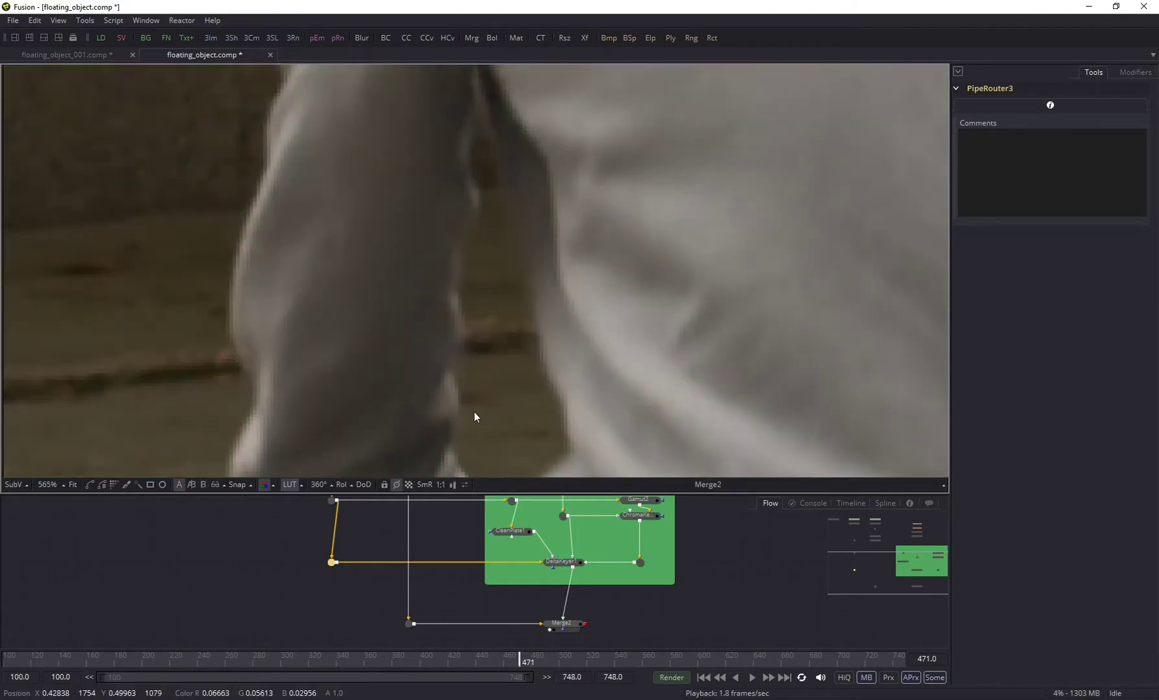
Switch to a two-viewer layout and display DeltaKeyer1's result in the second viewer, framed on the man's back.
{"action": "left_click", "coordinate": [560, 562]}
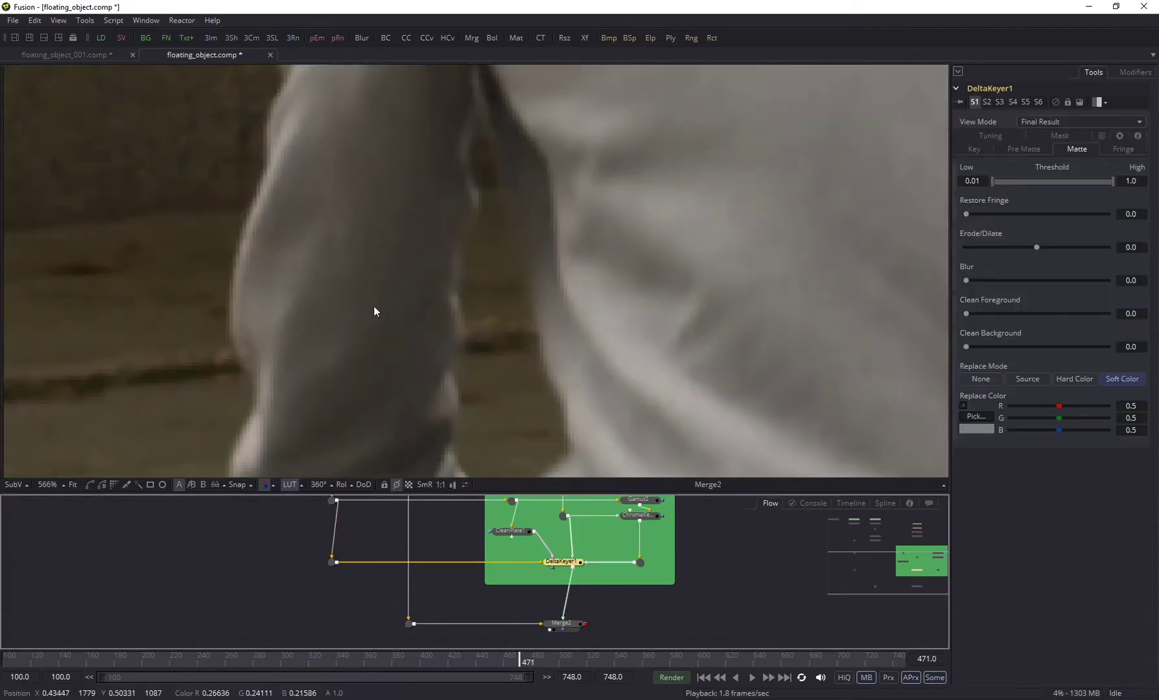
{"action": "left_click", "coordinate": [27, 37]}
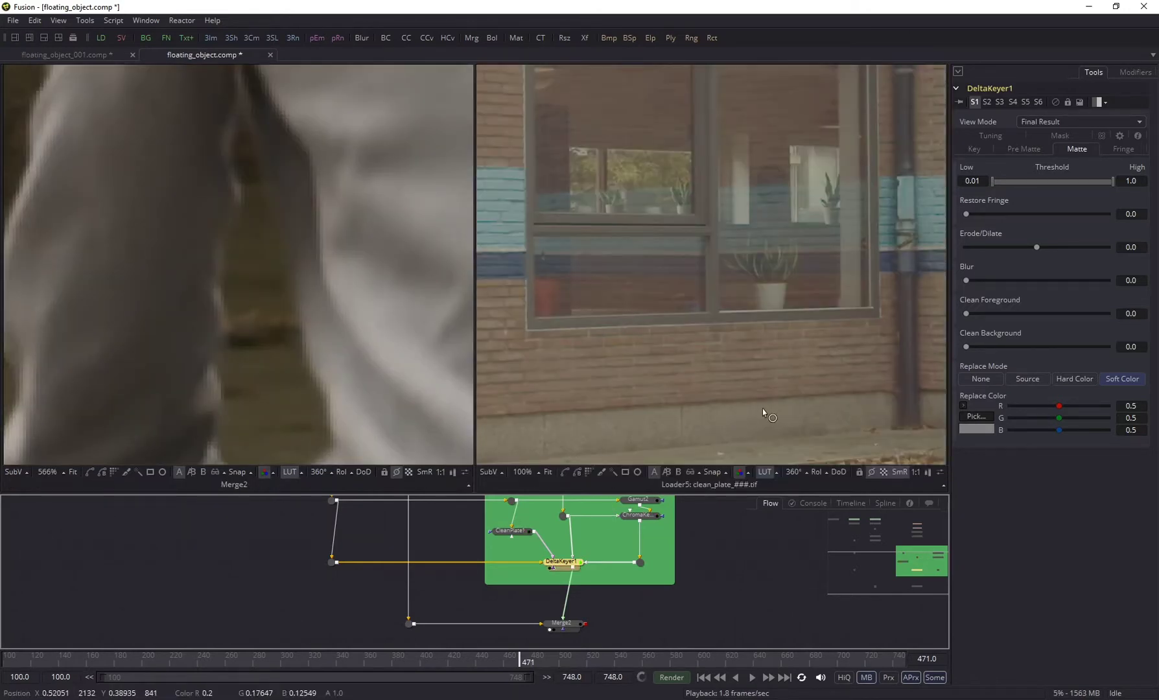
{"action": "key", "text": "2"}
{"action": "scroll", "coordinate": [544, 264], "scroll_direction": "up", "scroll_amount": 2}
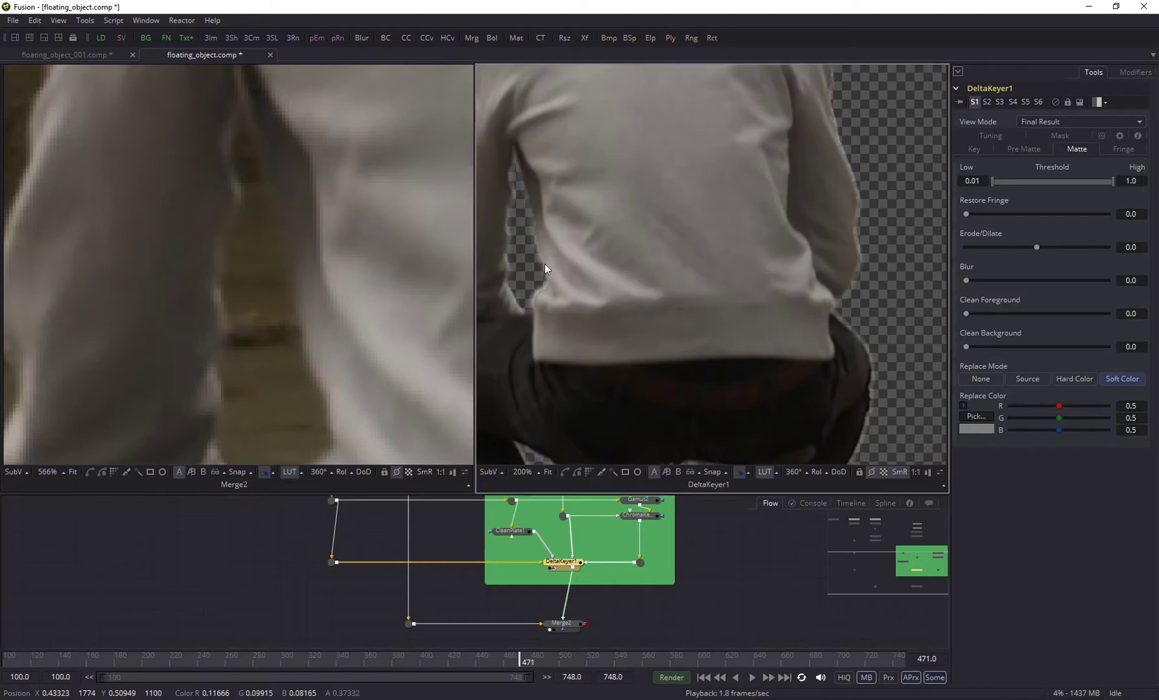
Show DeltaKeyer1's alpha channel and examine the matte around the gap between the man's arm and torso.
{"action": "key", "text": "a"}
{"action": "scroll", "coordinate": [556, 261], "scroll_direction": "up", "scroll_amount": 4}
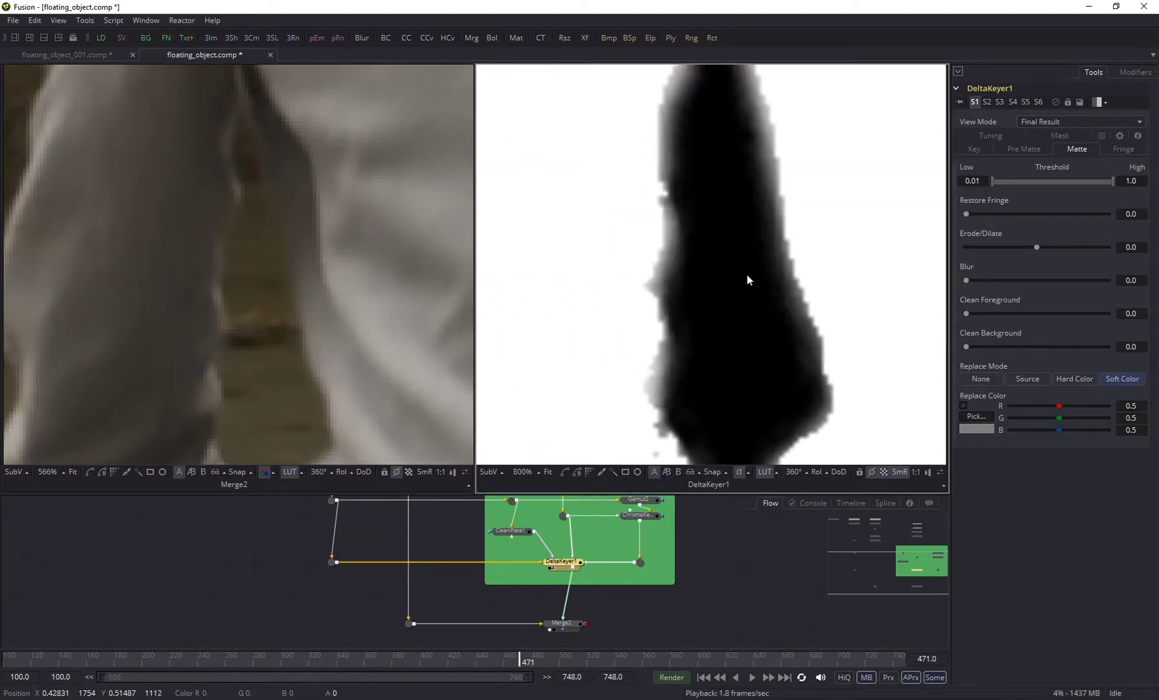
{"action": "left_click_drag", "start_coordinate": [746, 276], "coordinate": [825, 347]}
{"action": "left_click", "coordinate": [902, 472]}
{"action": "scroll", "coordinate": [775, 312], "scroll_direction": "down", "scroll_amount": 2}
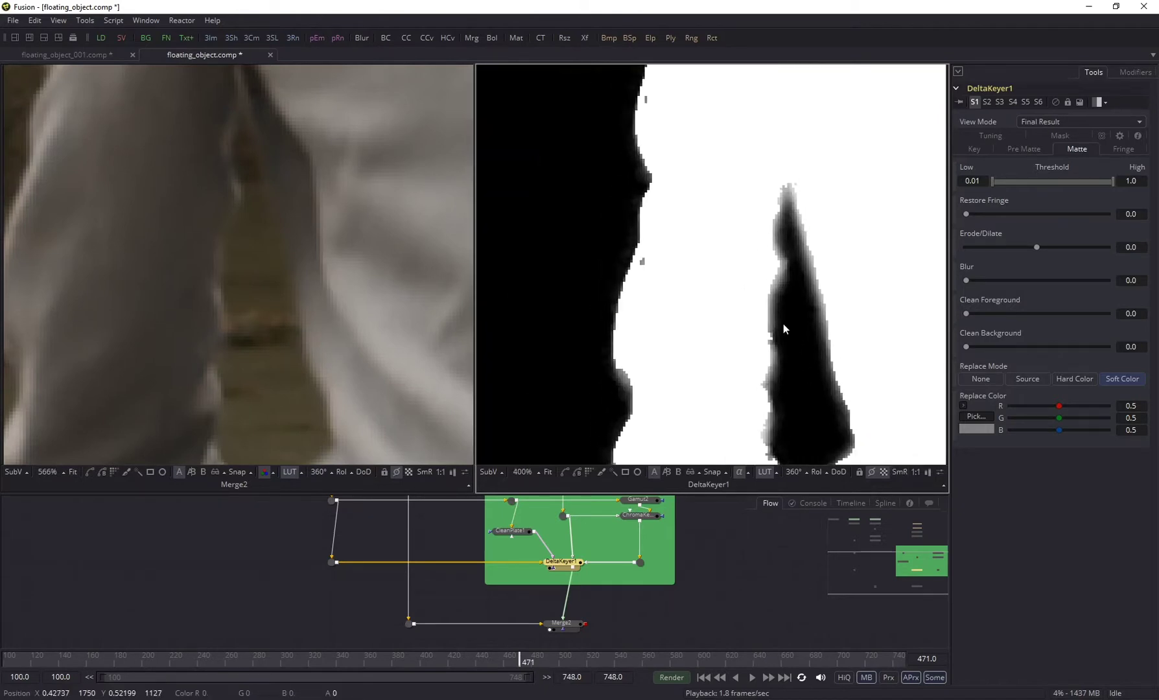
{"action": "left_click_drag", "start_coordinate": [783, 324], "coordinate": [780, 235]}
{"action": "scroll", "coordinate": [443, 280], "scroll_direction": "down", "scroll_amount": 4}
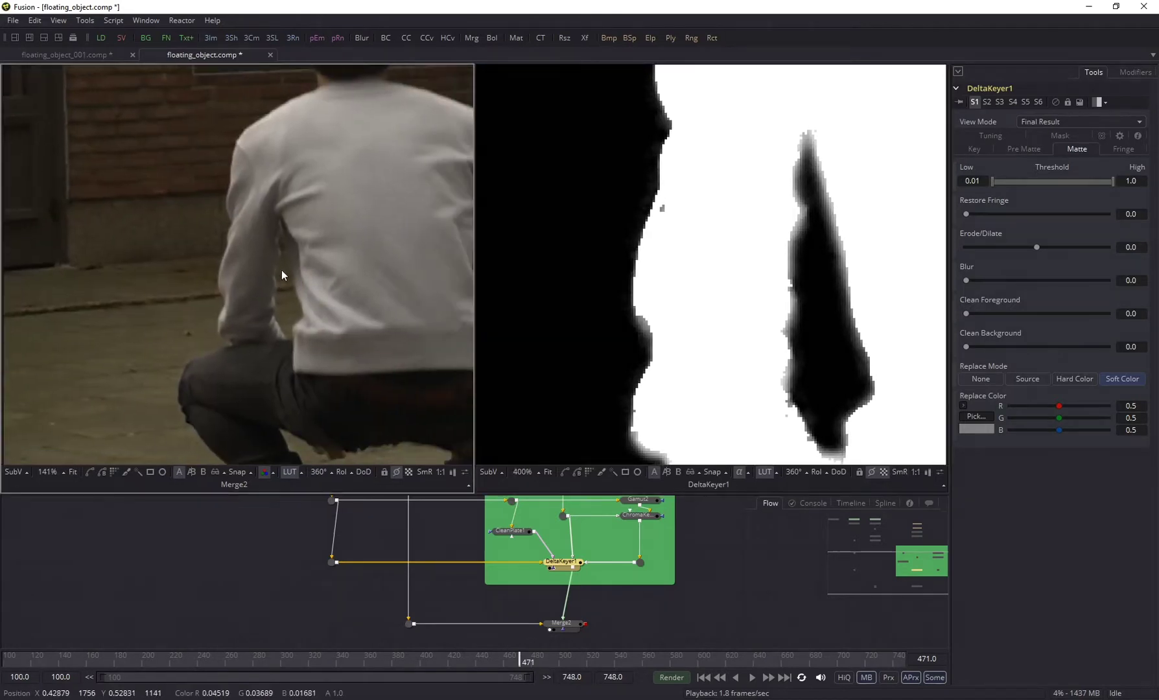
Compare the sleeve edges in the Merge2 composite with the matching edges in DeltaKeyer1's alpha matte.
{"action": "scroll", "coordinate": [281, 269], "scroll_direction": "up", "scroll_amount": 3}
{"action": "scroll", "coordinate": [240, 310], "scroll_direction": "up", "scroll_amount": 2}
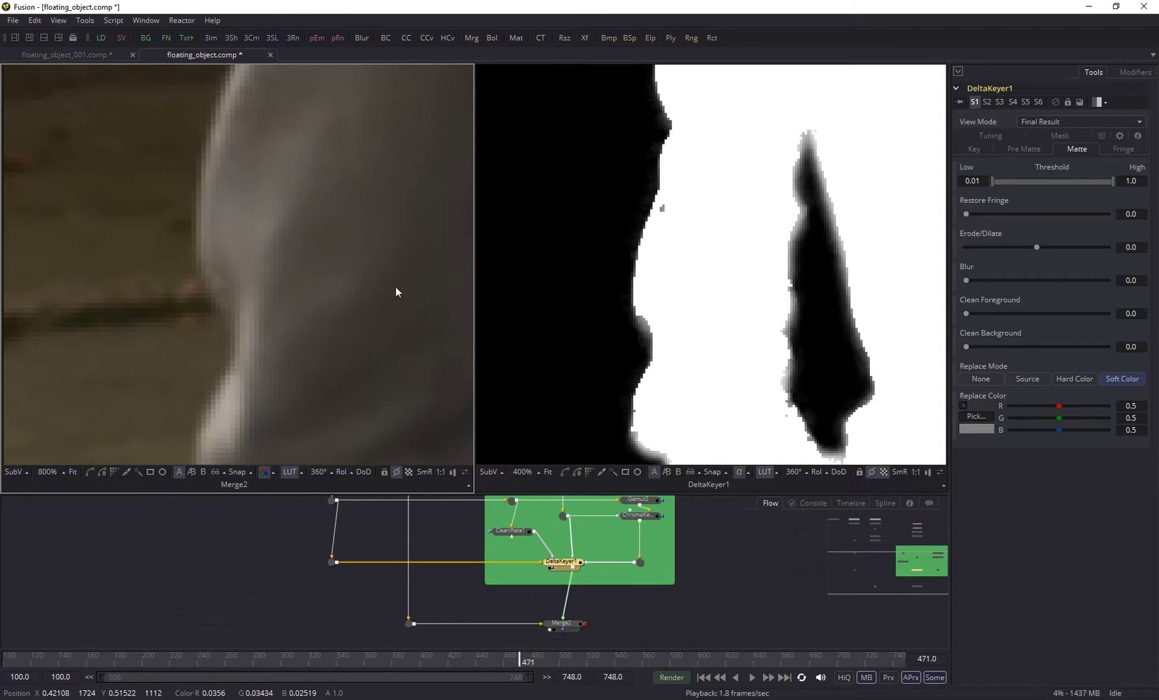
{"action": "scroll", "coordinate": [749, 252], "scroll_direction": "down", "scroll_amount": 4}
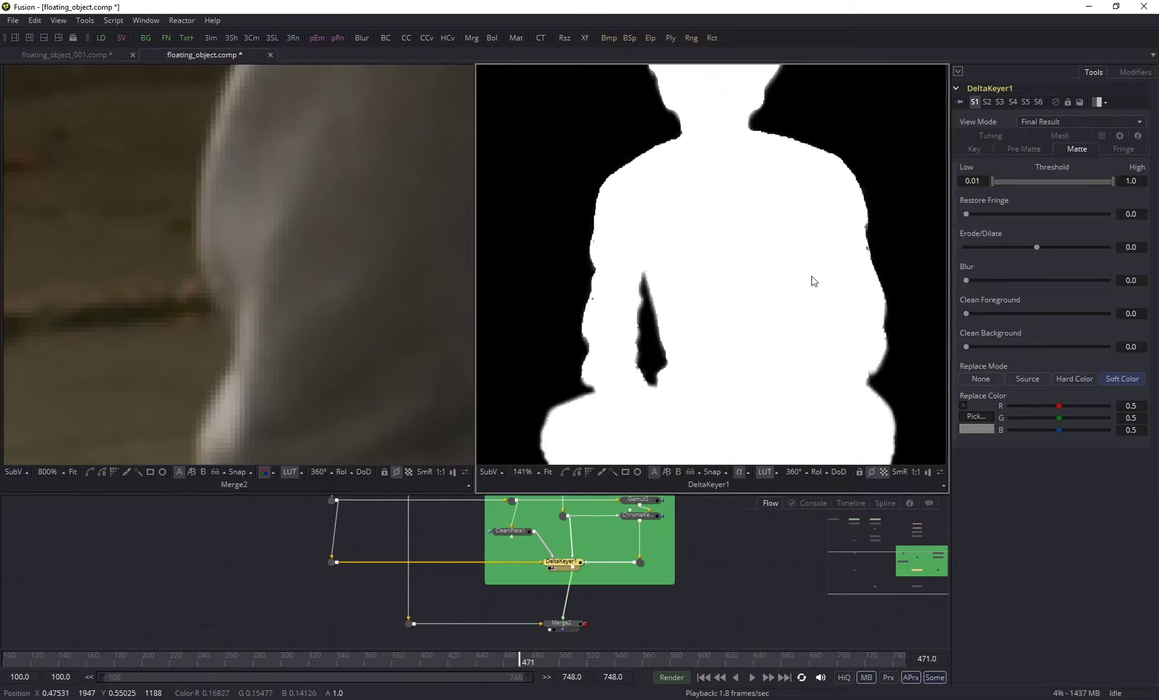
{"action": "scroll", "coordinate": [315, 299], "scroll_direction": "down", "scroll_amount": 4}
{"action": "scroll", "coordinate": [272, 290], "scroll_direction": "up", "scroll_amount": 3}
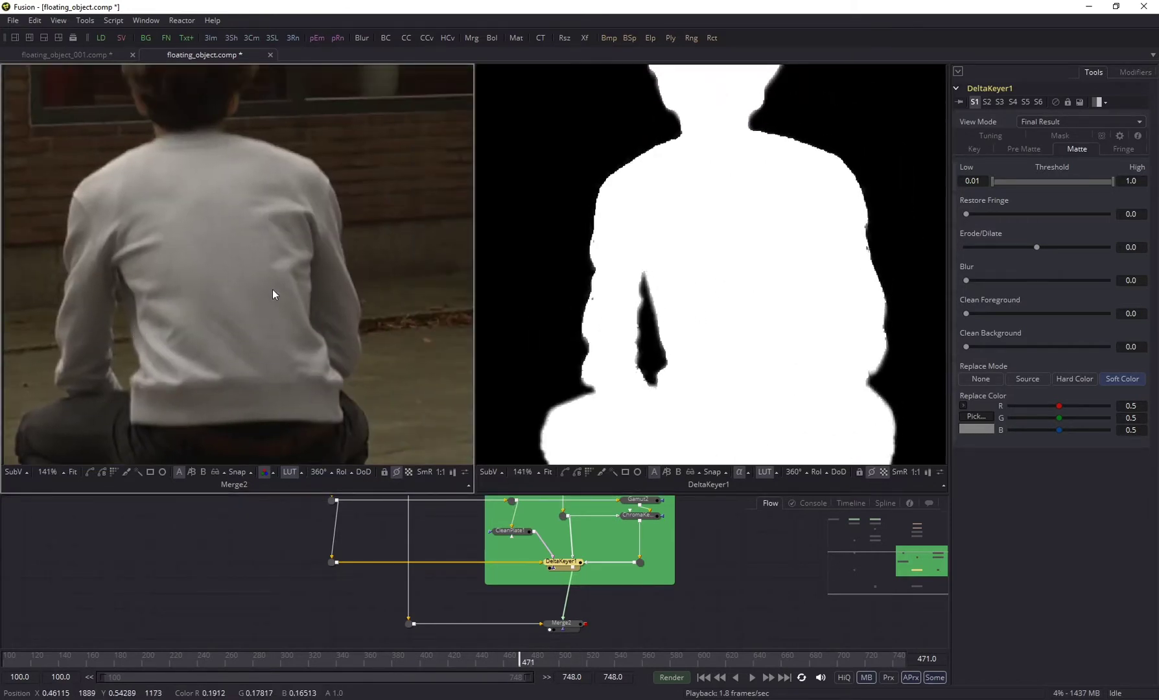
{"action": "scroll", "coordinate": [402, 224], "scroll_direction": "up", "scroll_amount": 3}
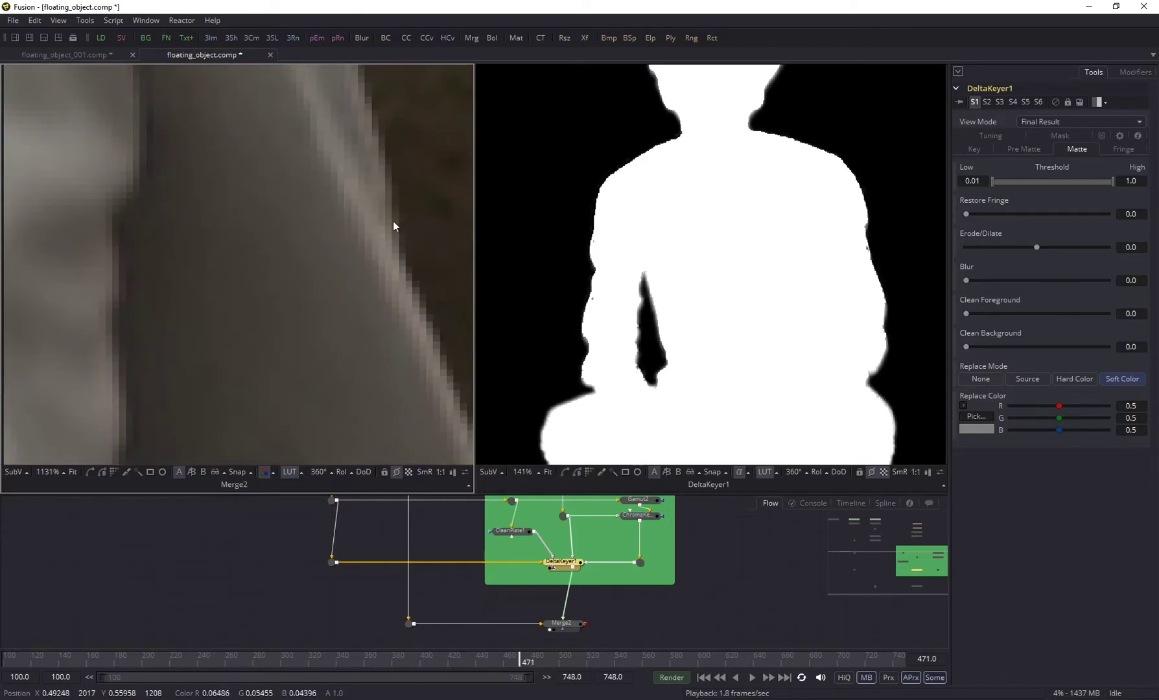
{"action": "scroll", "coordinate": [900, 255], "scroll_direction": "up", "scroll_amount": 4}
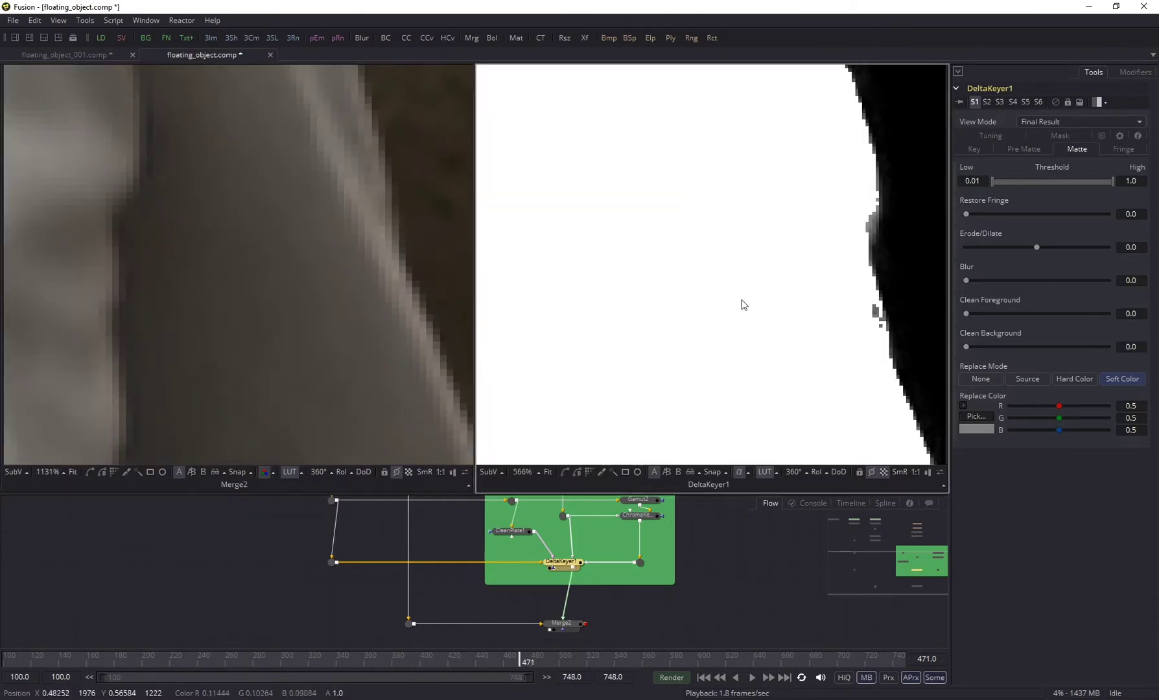
{"action": "scroll", "coordinate": [743, 305], "scroll_direction": "down", "scroll_amount": 6}
{"action": "scroll", "coordinate": [692, 324], "scroll_direction": "up", "scroll_amount": 1}
{"action": "scroll", "coordinate": [339, 378], "scroll_direction": "down", "scroll_amount": 4}
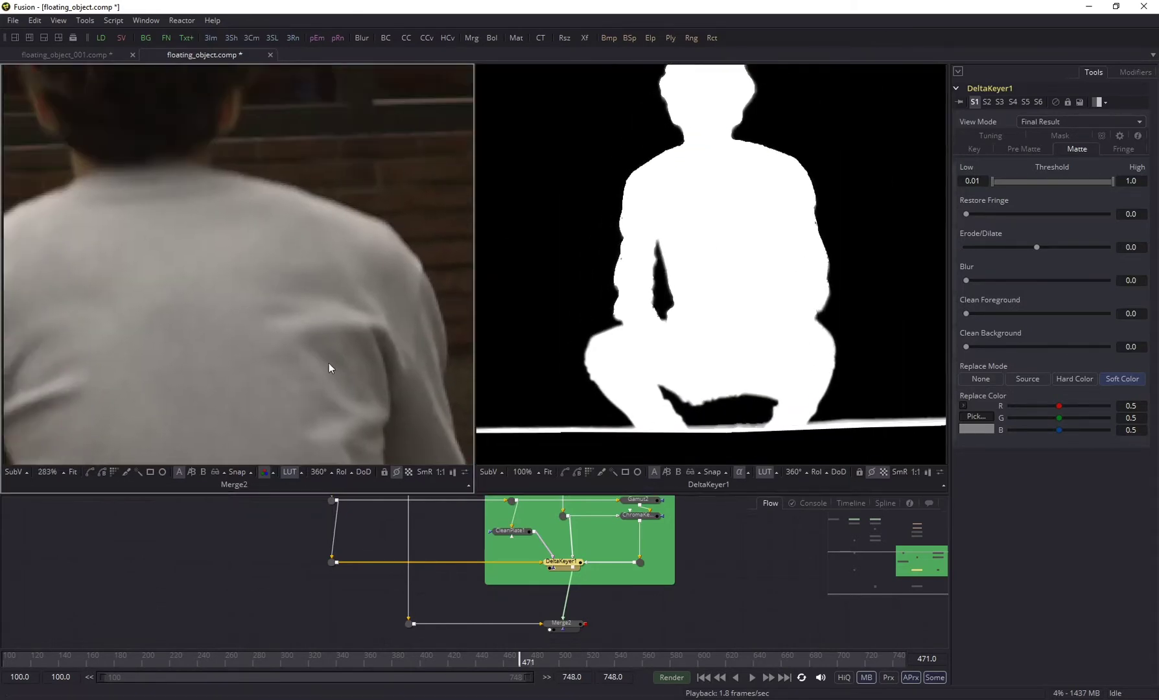
Compare the man's head and hair between the Merge2 composite and the footage in the viewer's other buffer.
{"action": "scroll", "coordinate": [324, 369], "scroll_direction": "down", "scroll_amount": 1}
{"action": "scroll", "coordinate": [285, 299], "scroll_direction": "up", "scroll_amount": 3}
{"action": "scroll", "coordinate": [304, 285], "scroll_direction": "down", "scroll_amount": 1}
{"action": "scroll", "coordinate": [304, 285], "scroll_direction": "up", "scroll_amount": 1}
{"action": "scroll", "coordinate": [304, 285], "scroll_direction": "down", "scroll_amount": 1}
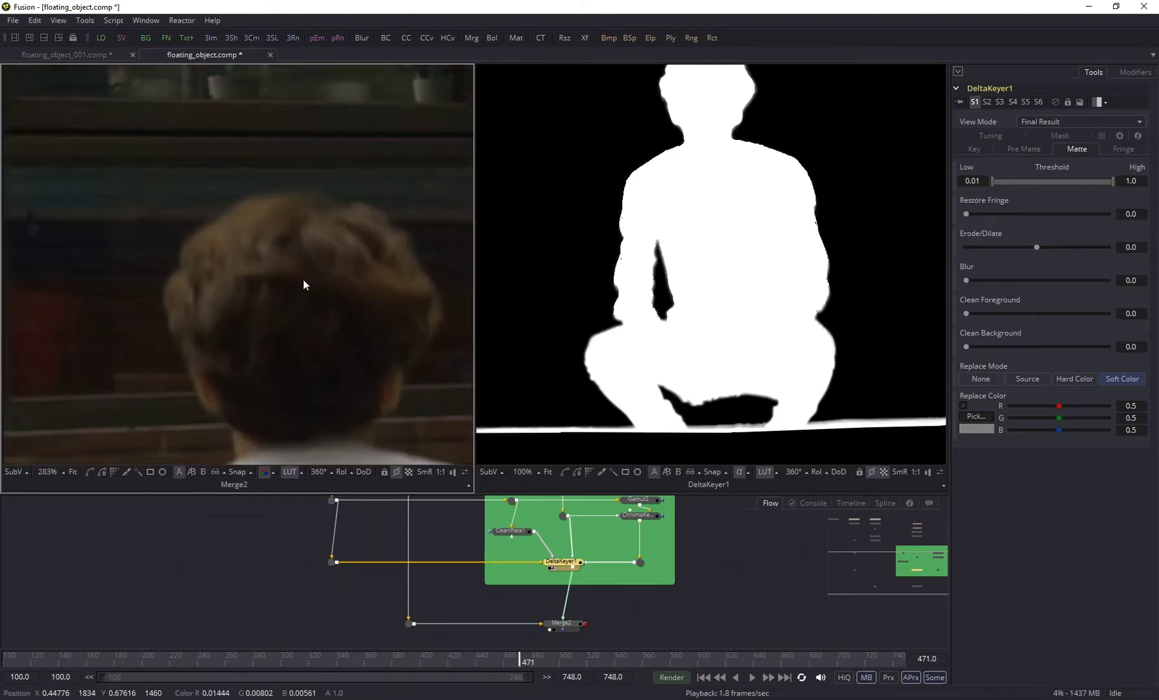
{"action": "key", "text": "period"}
{"action": "key", "text": "comma"}
{"action": "key", "text": "period"}
{"action": "key", "text": "comma"}
{"action": "key", "text": "period"}
{"action": "key", "text": "comma"}
{"action": "key", "text": "period"}
{"action": "key", "text": "comma"}
{"action": "key", "text": "period"}
{"action": "key", "text": "comma"}
{"action": "key", "text": "period"}
{"action": "key", "text": "comma"}
{"action": "key", "text": "period"}
{"action": "key", "text": "comma"}
{"action": "key", "text": "period"}
{"action": "key", "text": "comma"}
Try Soft Color as DeltaKeyer1's solid replace mode with spill method None, checking the head and sleeve edges in Merge2.
{"action": "scroll", "coordinate": [624, 527], "scroll_direction": "up", "scroll_amount": 4}
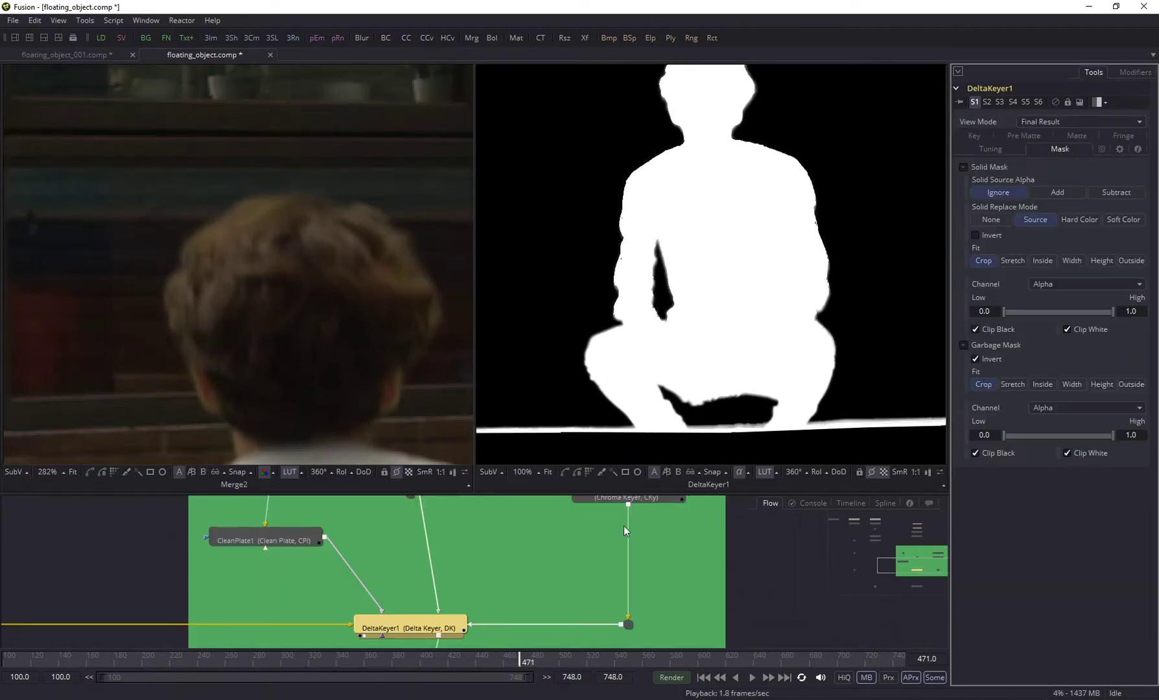
{"action": "left_click_drag", "start_coordinate": [631, 552], "coordinate": [634, 559]}
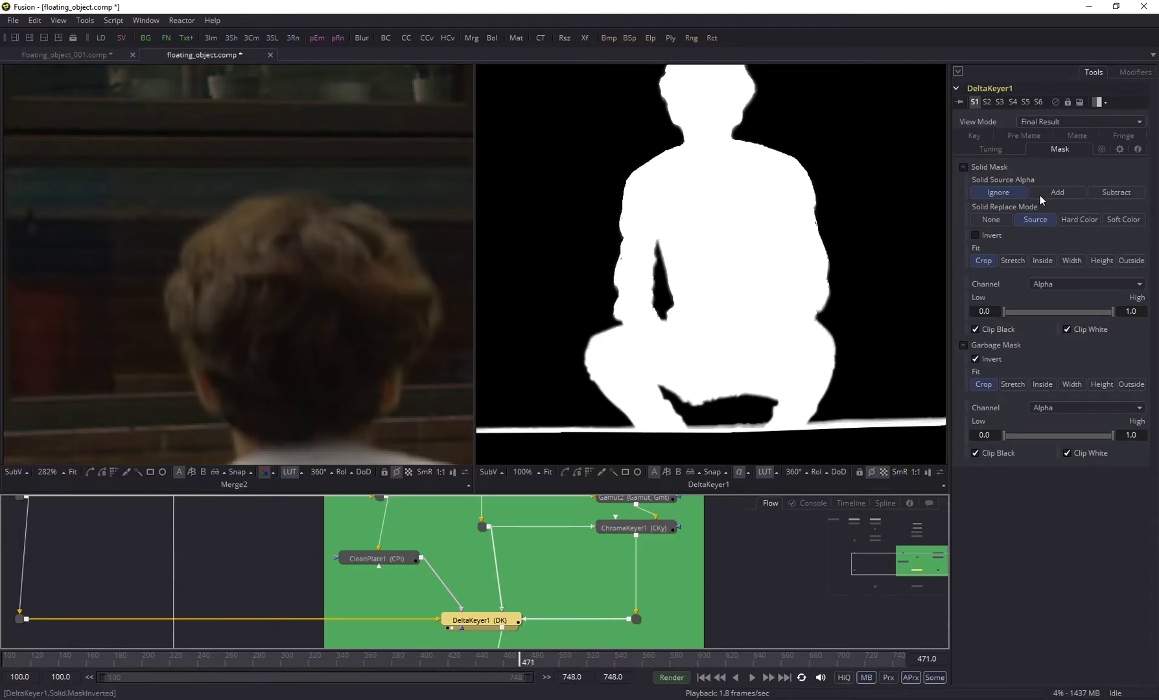
{"action": "left_click", "coordinate": [1125, 219]}
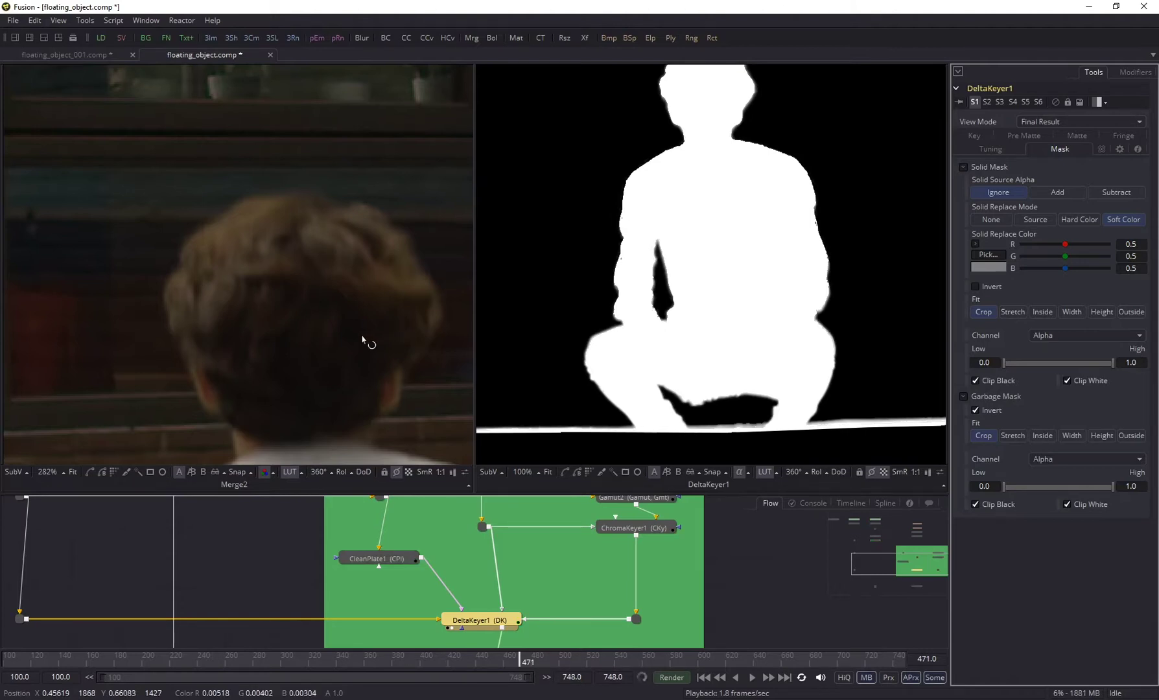
{"action": "scroll", "coordinate": [374, 319], "scroll_direction": "down", "scroll_amount": 4}
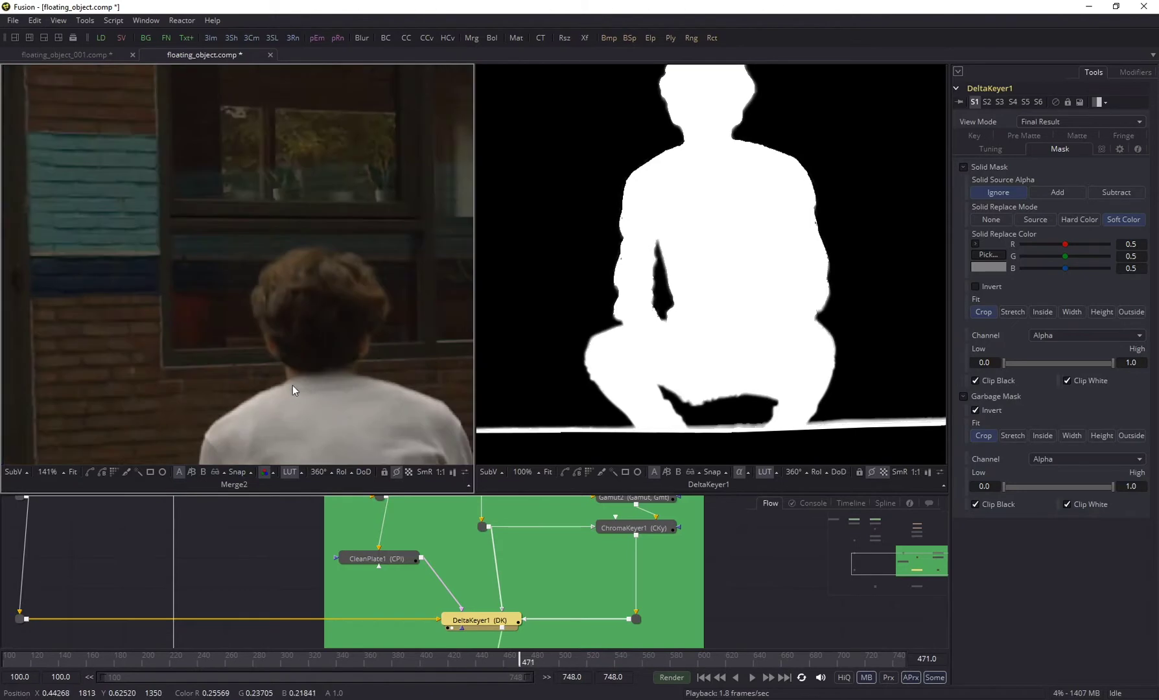
{"action": "scroll", "coordinate": [285, 350], "scroll_direction": "down", "scroll_amount": 4}
{"action": "left_click", "coordinate": [1106, 136]}
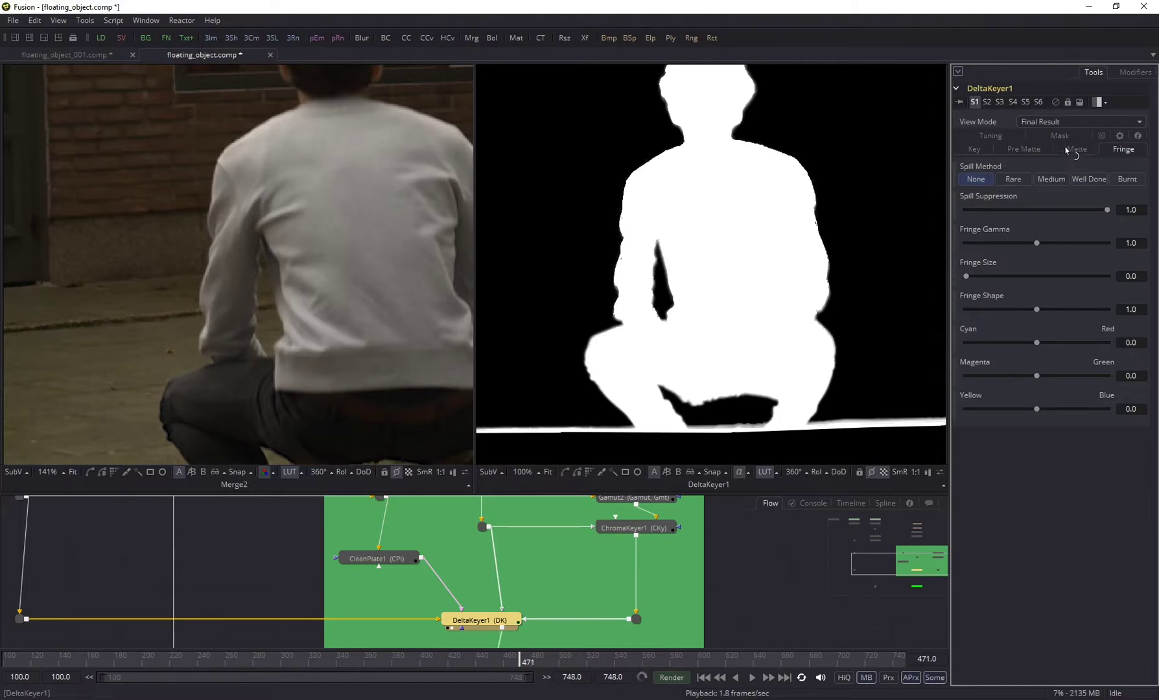
{"action": "left_click", "coordinate": [1063, 141]}
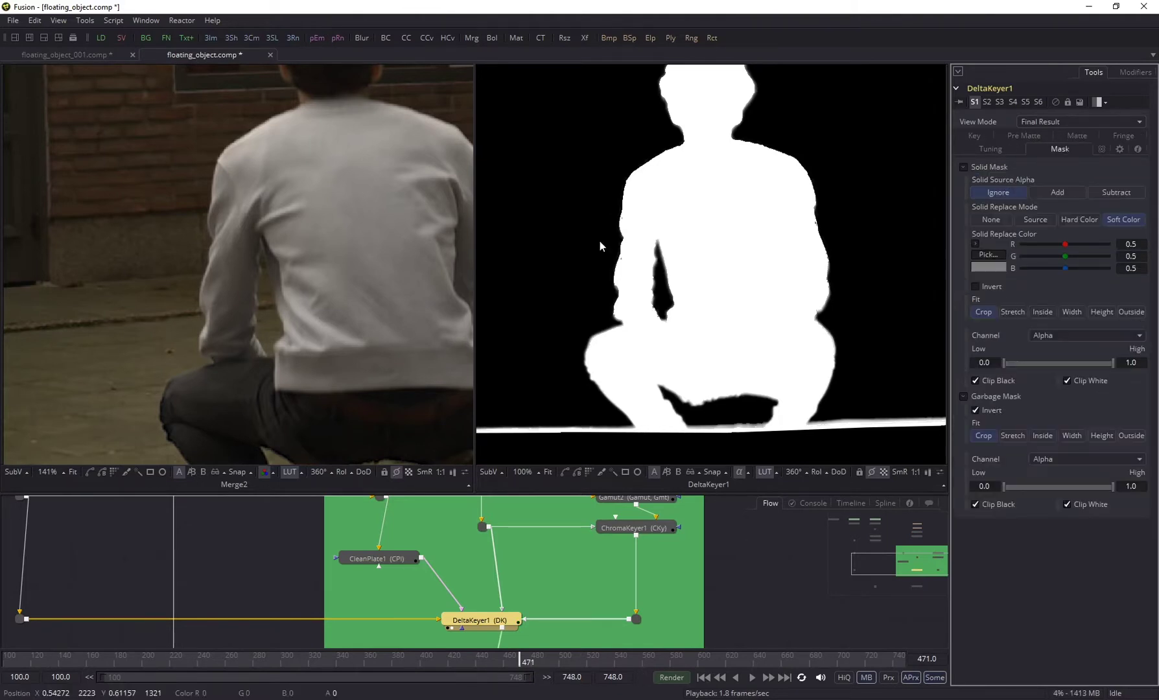
{"action": "scroll", "coordinate": [242, 315], "scroll_direction": "up", "scroll_amount": 5}
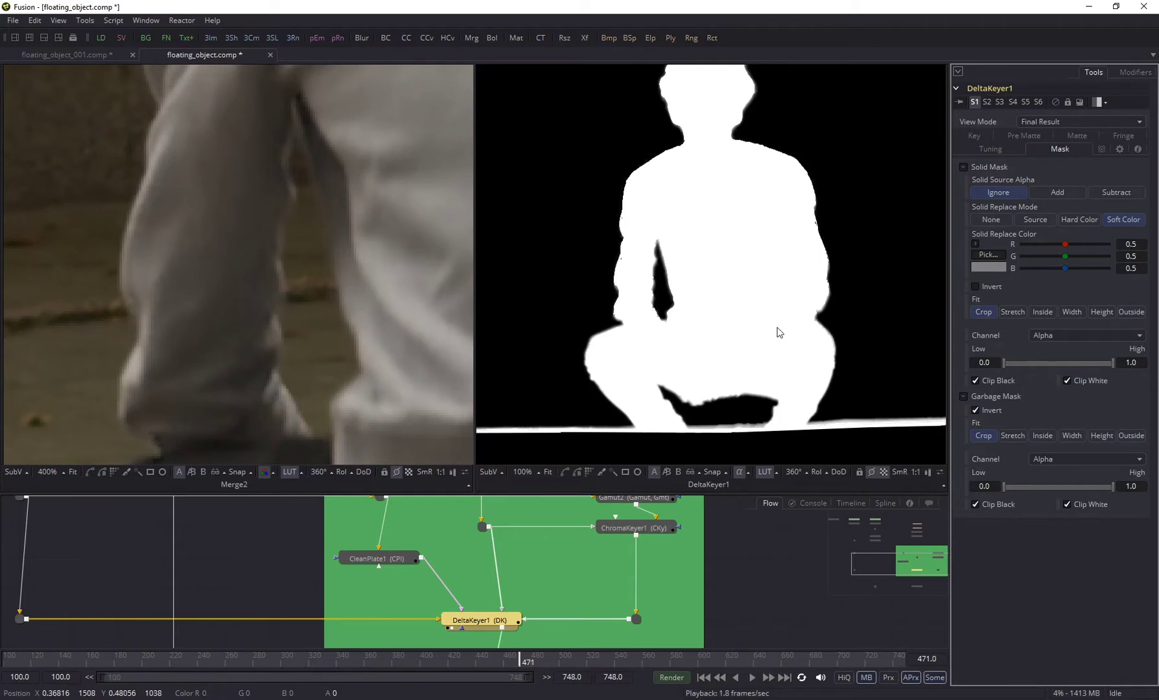
Set DeltaKeyer1's solid replace mode to Source and its fringe spill method to Well Done.
{"action": "left_click", "coordinate": [1041, 221]}
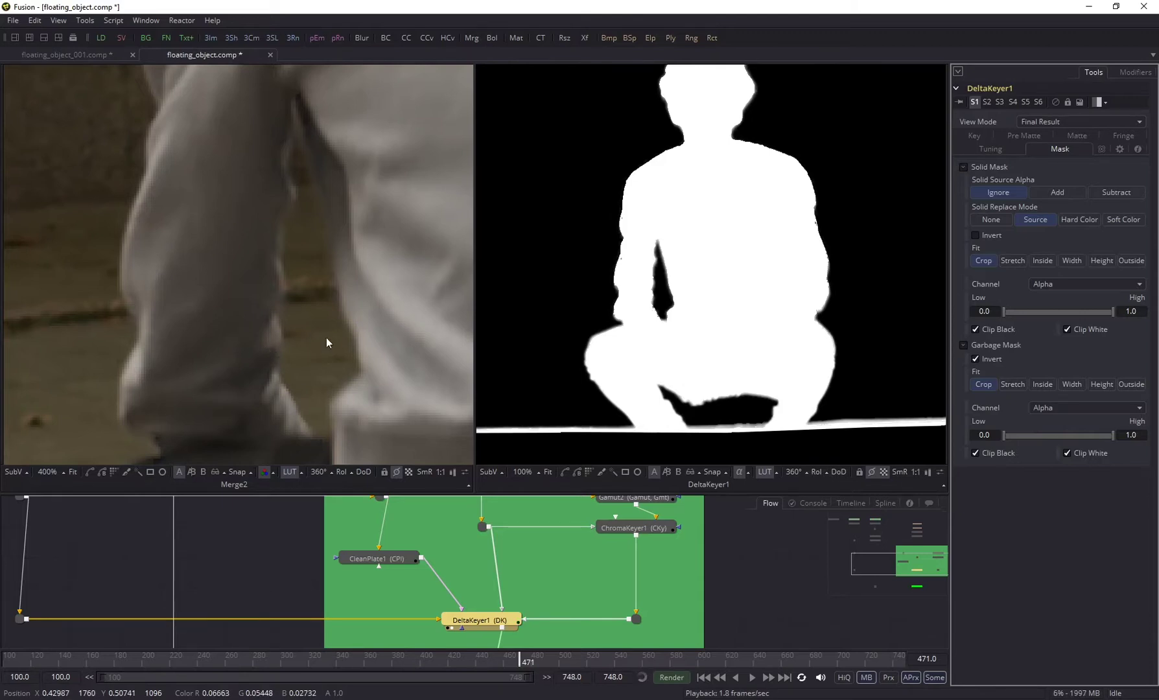
{"action": "scroll", "coordinate": [289, 324], "scroll_direction": "up", "scroll_amount": 8}
{"action": "scroll", "coordinate": [295, 225], "scroll_direction": "down", "scroll_amount": 6}
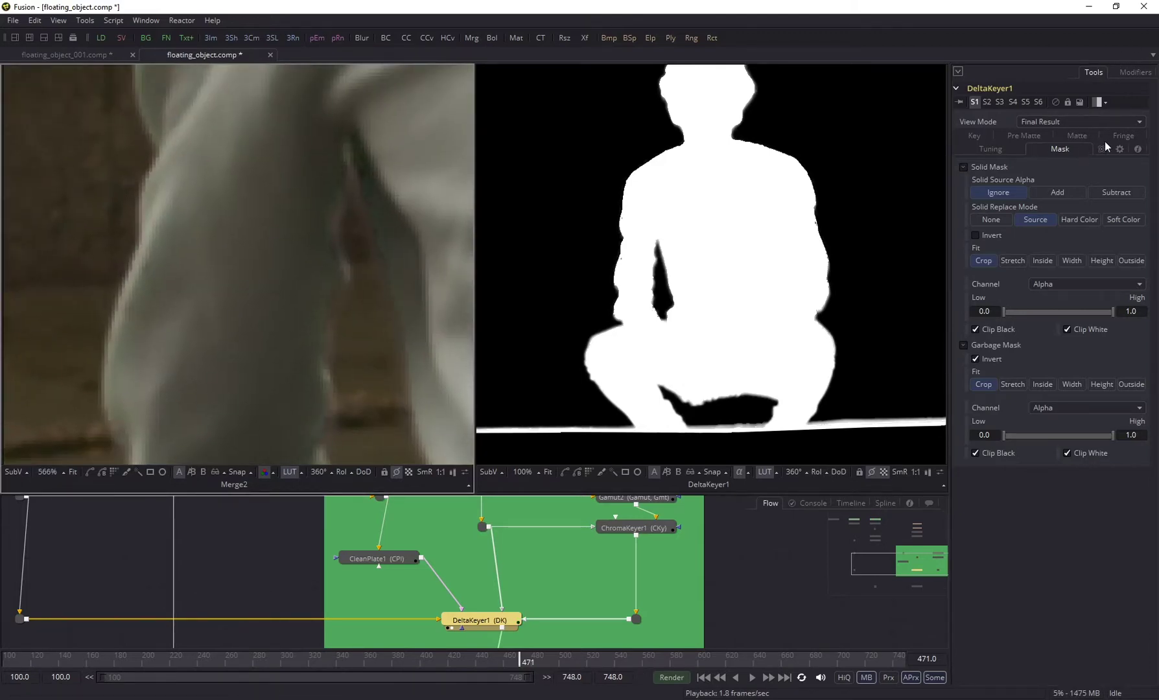
{"action": "left_click", "coordinate": [1111, 135]}
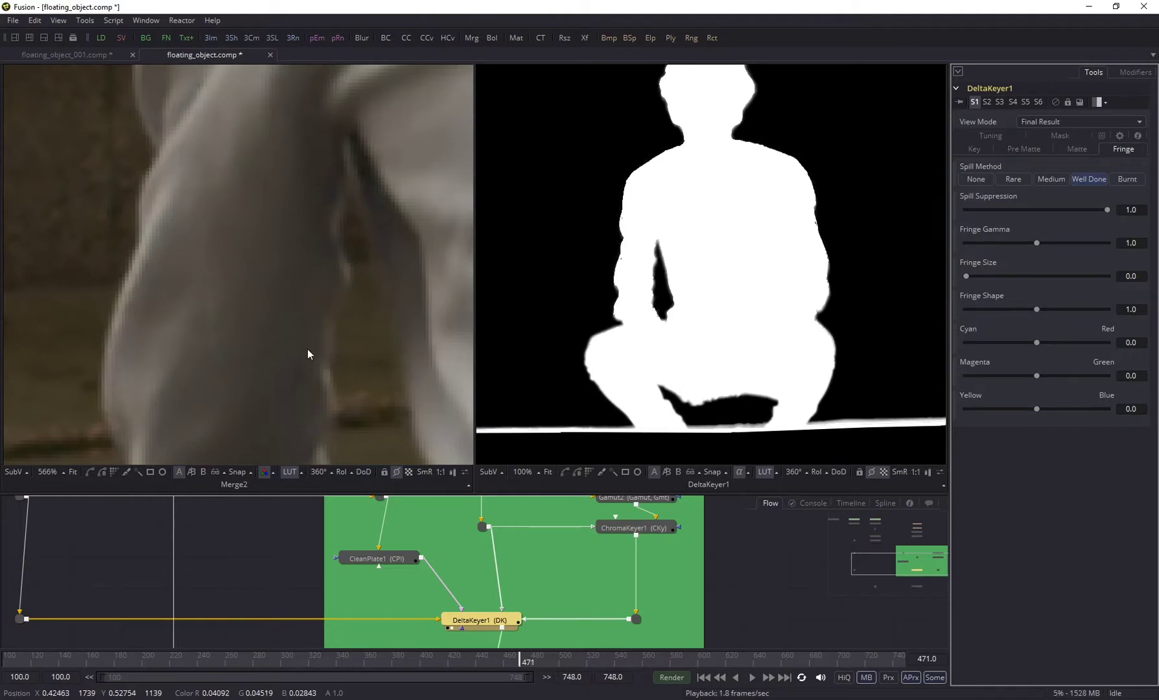
Inspect the sleeve and trouser leg edges in Merge2, and set DeltaKeyer1's spill suppression to 0.7.
{"action": "scroll", "coordinate": [394, 225], "scroll_direction": "down", "scroll_amount": 5}
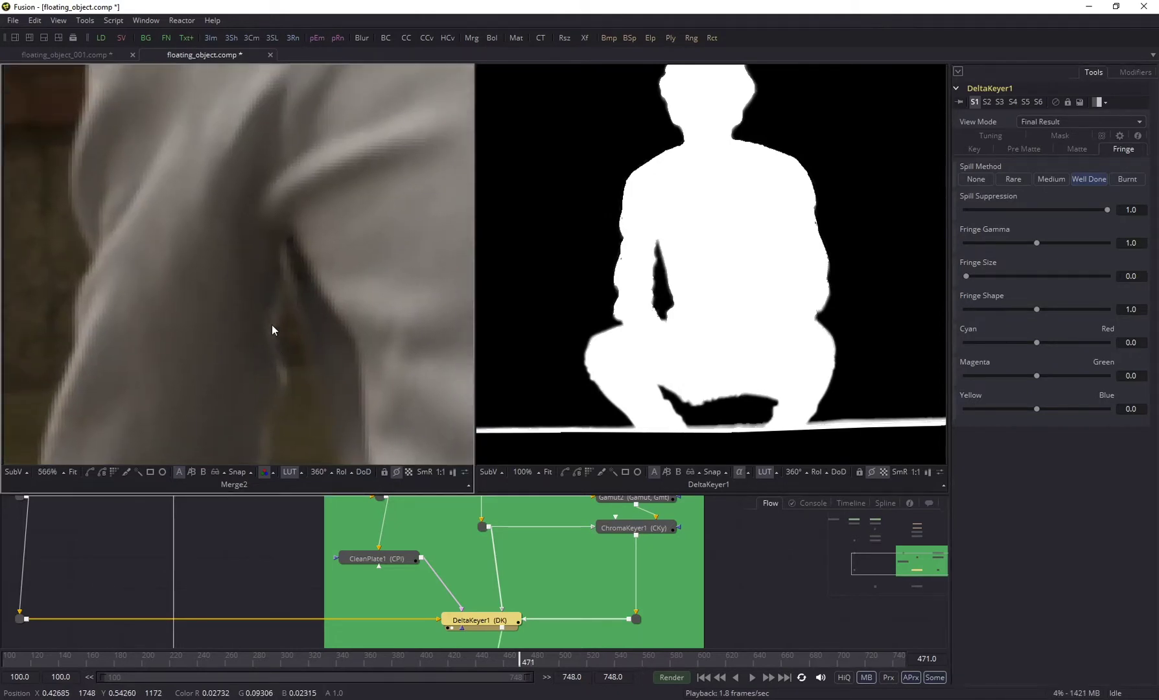
{"action": "scroll", "coordinate": [267, 178], "scroll_direction": "down", "scroll_amount": 10}
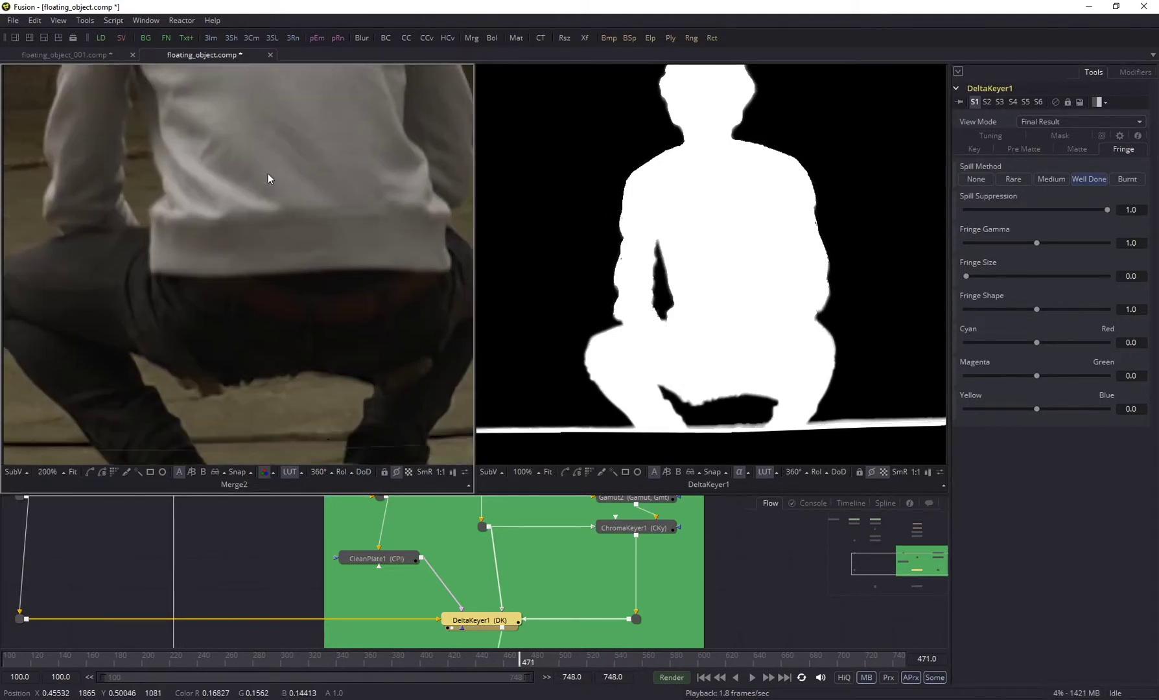
{"action": "scroll", "coordinate": [187, 349], "scroll_direction": "up", "scroll_amount": 4}
{"action": "scroll", "coordinate": [188, 343], "scroll_direction": "up", "scroll_amount": 3}
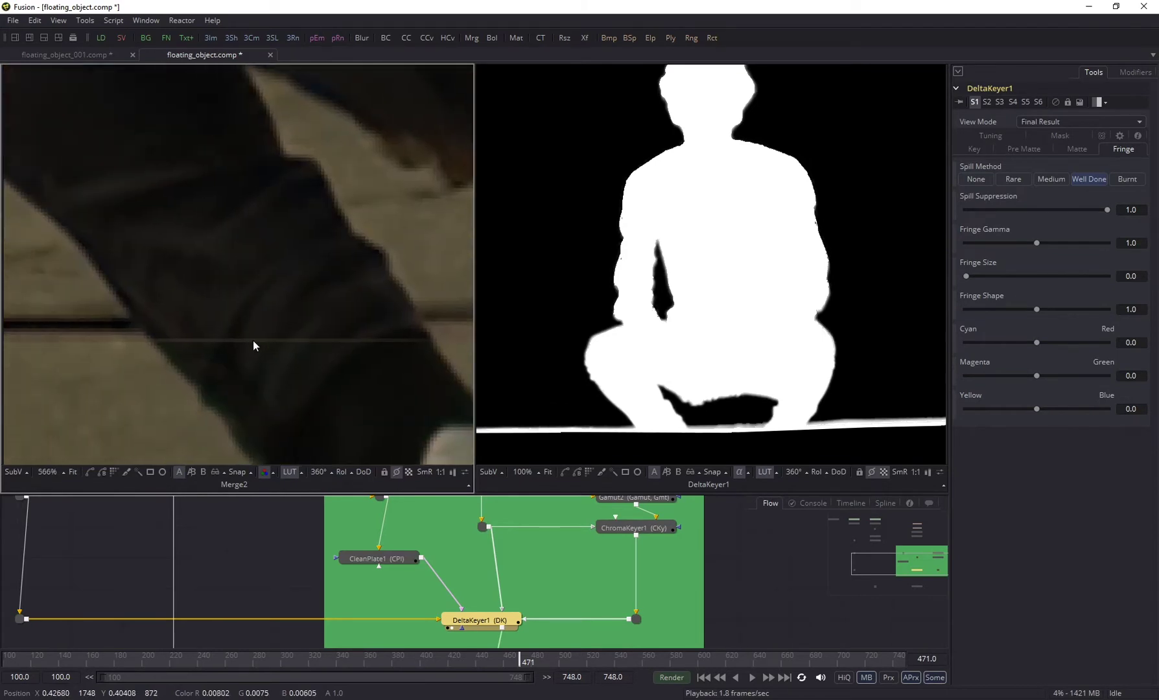
{"action": "scroll", "coordinate": [207, 305], "scroll_direction": "up", "scroll_amount": 2}
{"action": "scroll", "coordinate": [311, 259], "scroll_direction": "down", "scroll_amount": 3}
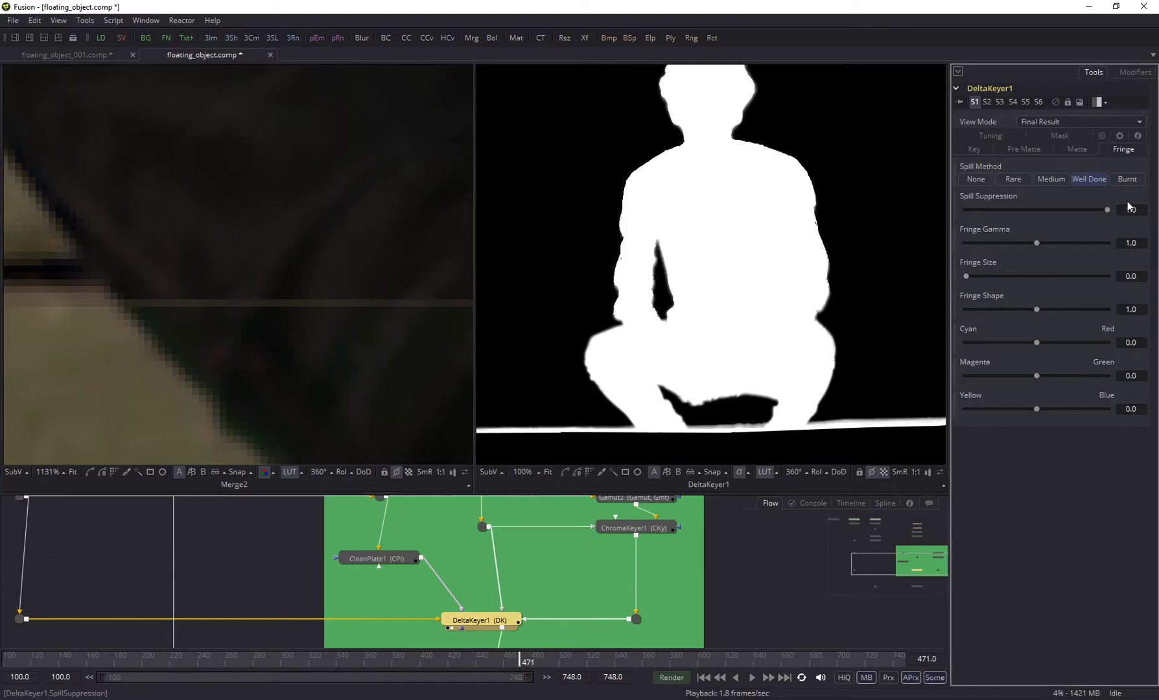
{"action": "type", "text": "0.7"}
{"action": "key", "text": "Tab"}
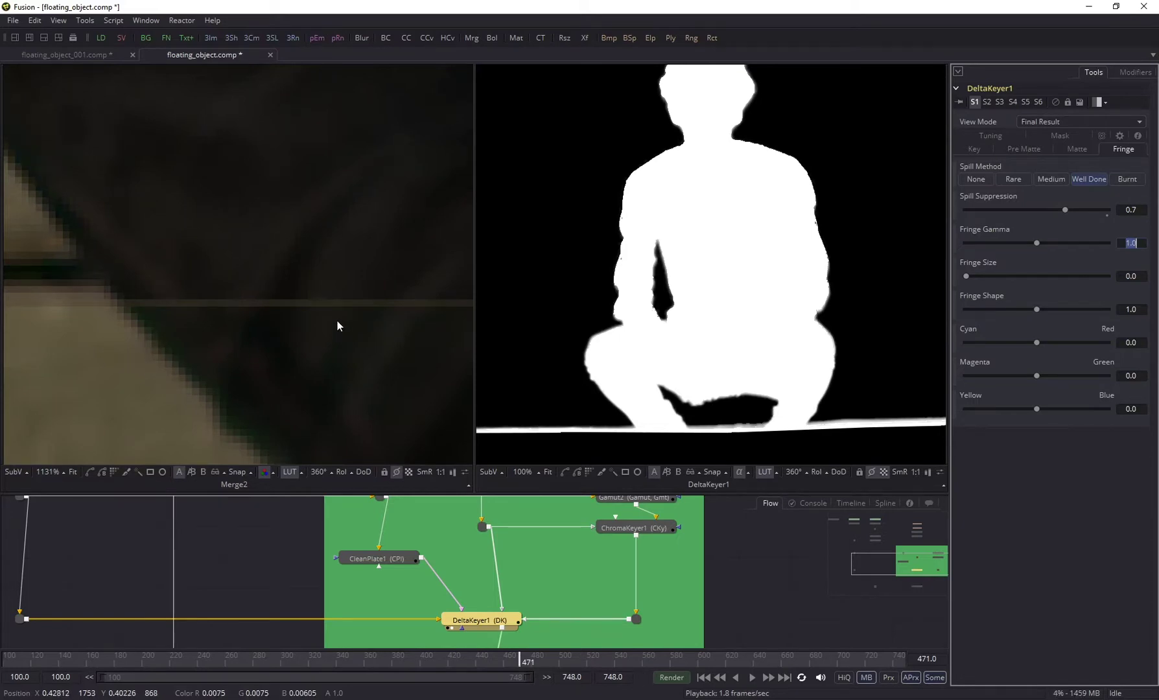
Set DeltaKeyer1's spill suppression to 0.5 and check the ankle and sleeve edges in Merge2.
{"action": "scroll", "coordinate": [337, 319], "scroll_direction": "up", "scroll_amount": 3}
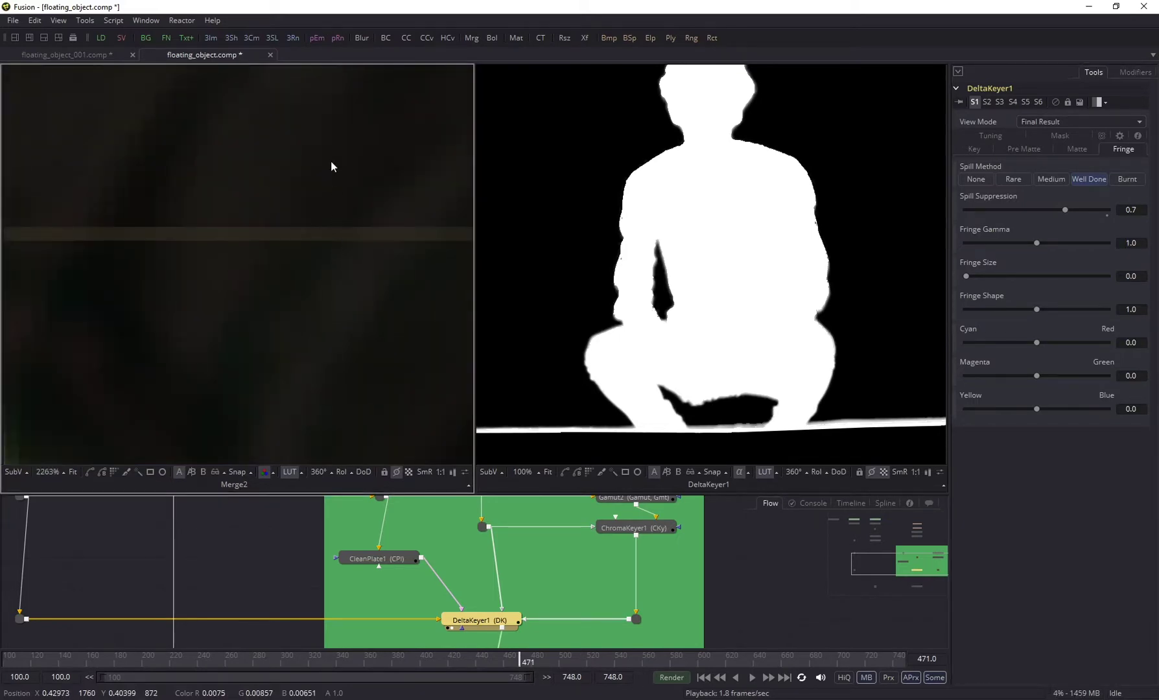
{"action": "scroll", "coordinate": [382, 177], "scroll_direction": "down", "scroll_amount": 4}
{"action": "scroll", "coordinate": [159, 249], "scroll_direction": "up", "scroll_amount": 3}
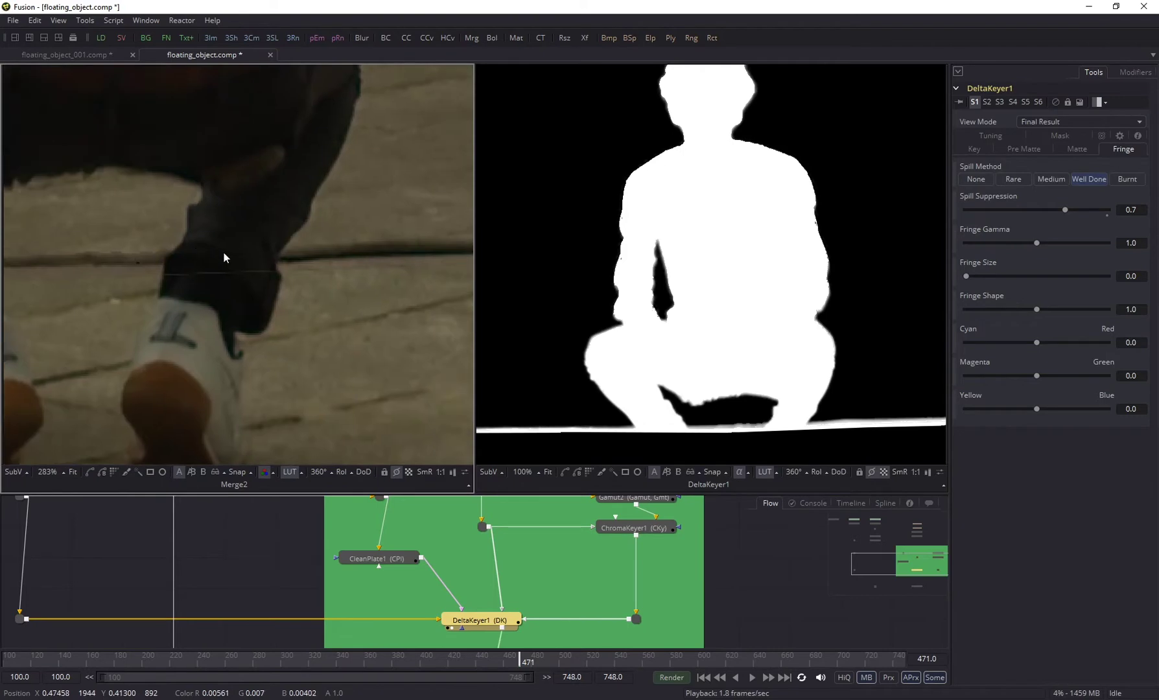
{"action": "scroll", "coordinate": [214, 271], "scroll_direction": "down", "scroll_amount": 1}
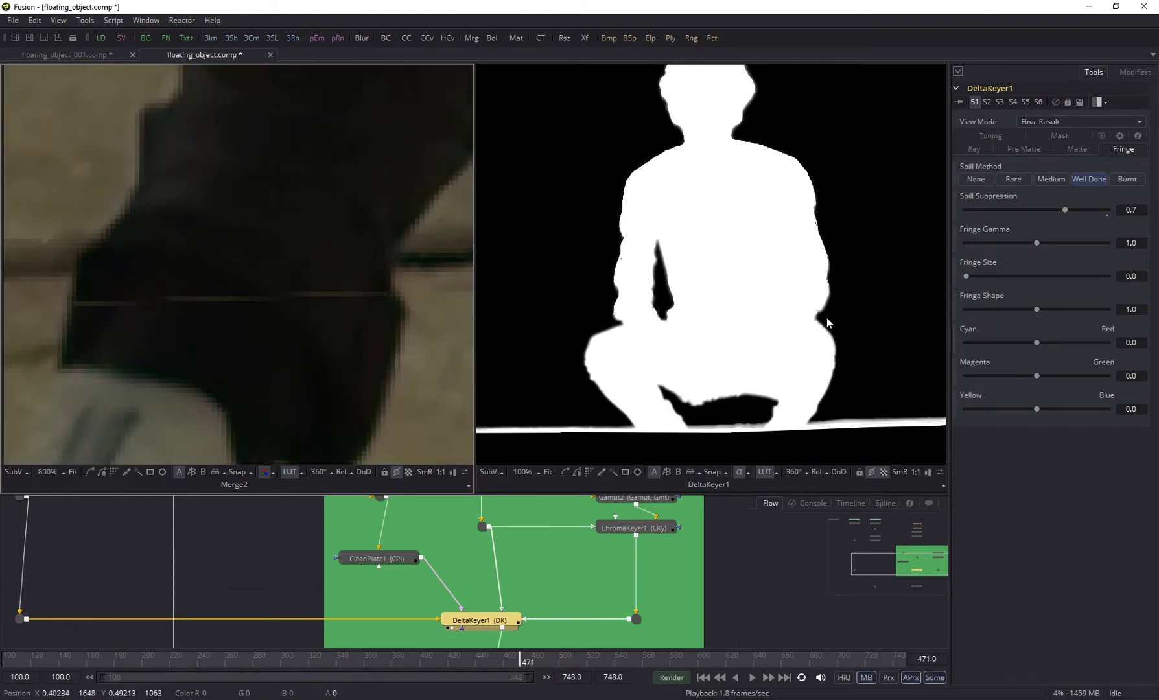
{"action": "left_click", "coordinate": [1131, 209]}
{"action": "type", "text": "5"}
{"action": "key", "text": "Tab"}
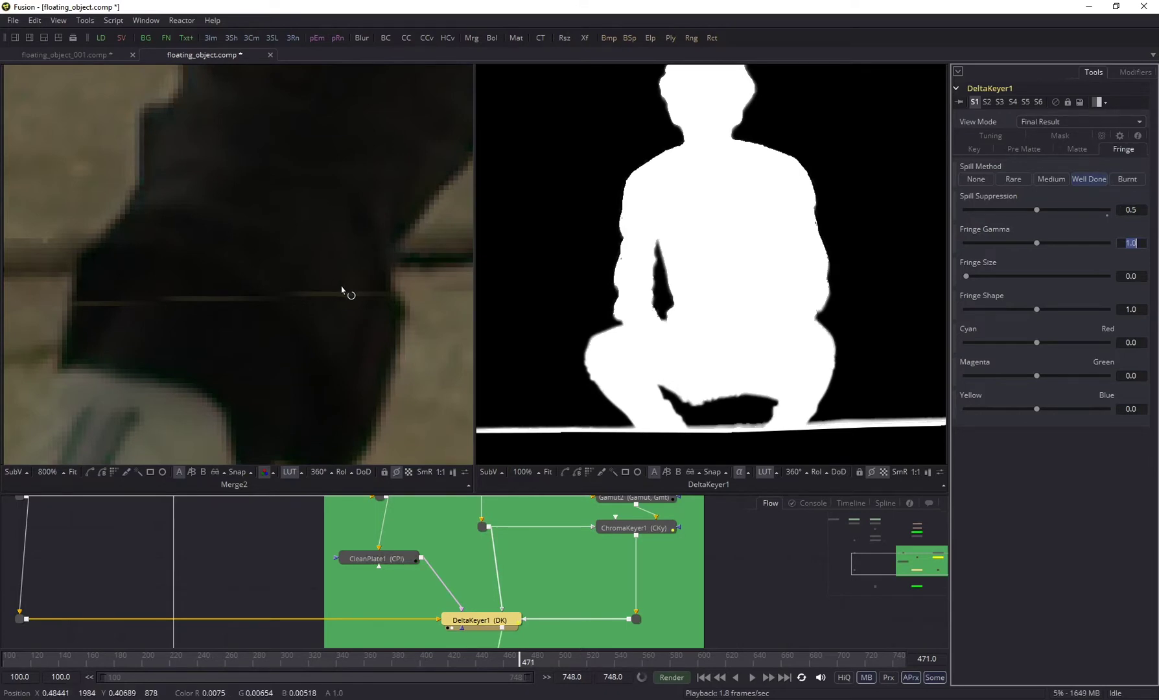
{"action": "scroll", "coordinate": [359, 324], "scroll_direction": "down", "scroll_amount": 3}
{"action": "scroll", "coordinate": [234, 283], "scroll_direction": "up", "scroll_amount": 2}
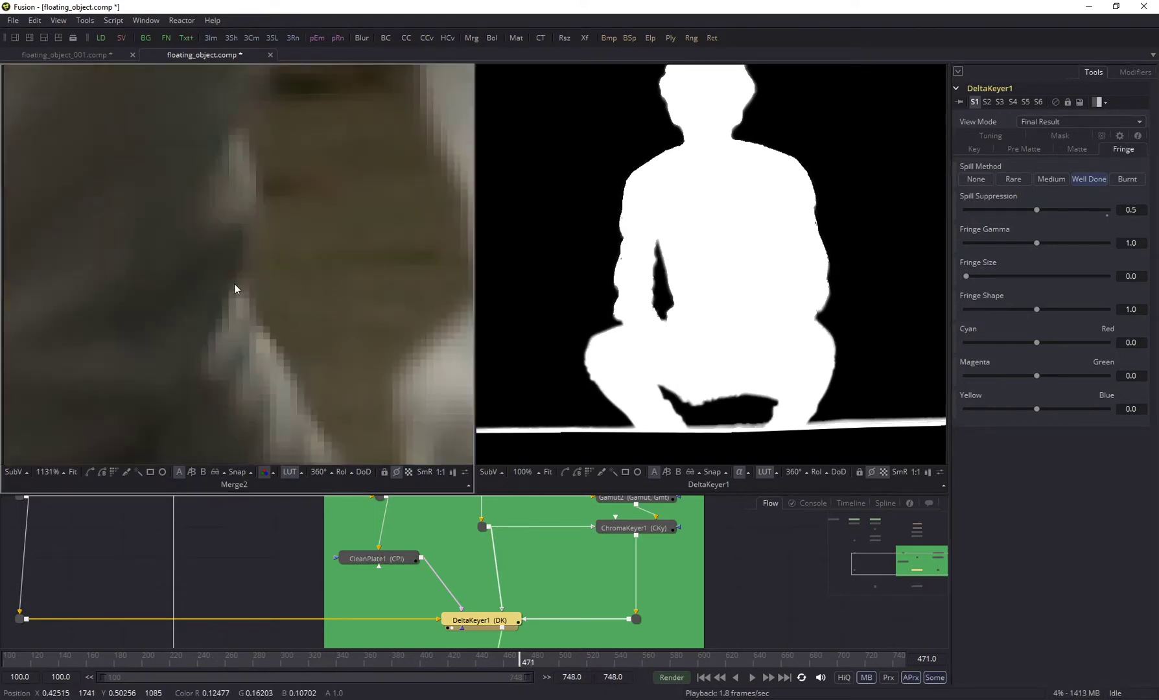
{"action": "scroll", "coordinate": [305, 254], "scroll_direction": "up", "scroll_amount": 2}
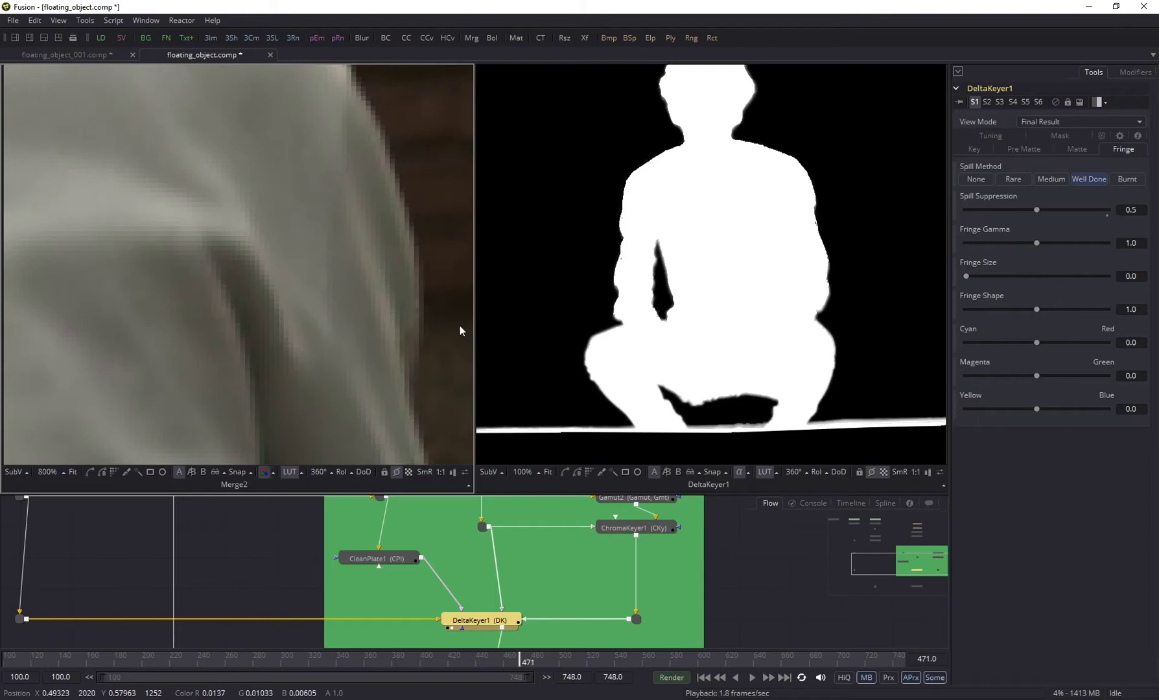
Set ChromaKeyer1's matte blur to 0.1 to soften the rough solid matte along the sleeve edge.
{"action": "scroll", "coordinate": [460, 328], "scroll_direction": "up", "scroll_amount": 1}
{"action": "scroll", "coordinate": [786, 225], "scroll_direction": "up", "scroll_amount": 5}
{"action": "scroll", "coordinate": [796, 336], "scroll_direction": "down", "scroll_amount": 1}
{"action": "left_click", "coordinate": [635, 528]}
{"action": "left_click", "coordinate": [985, 118]}
{"action": "left_click", "coordinate": [1074, 117]}
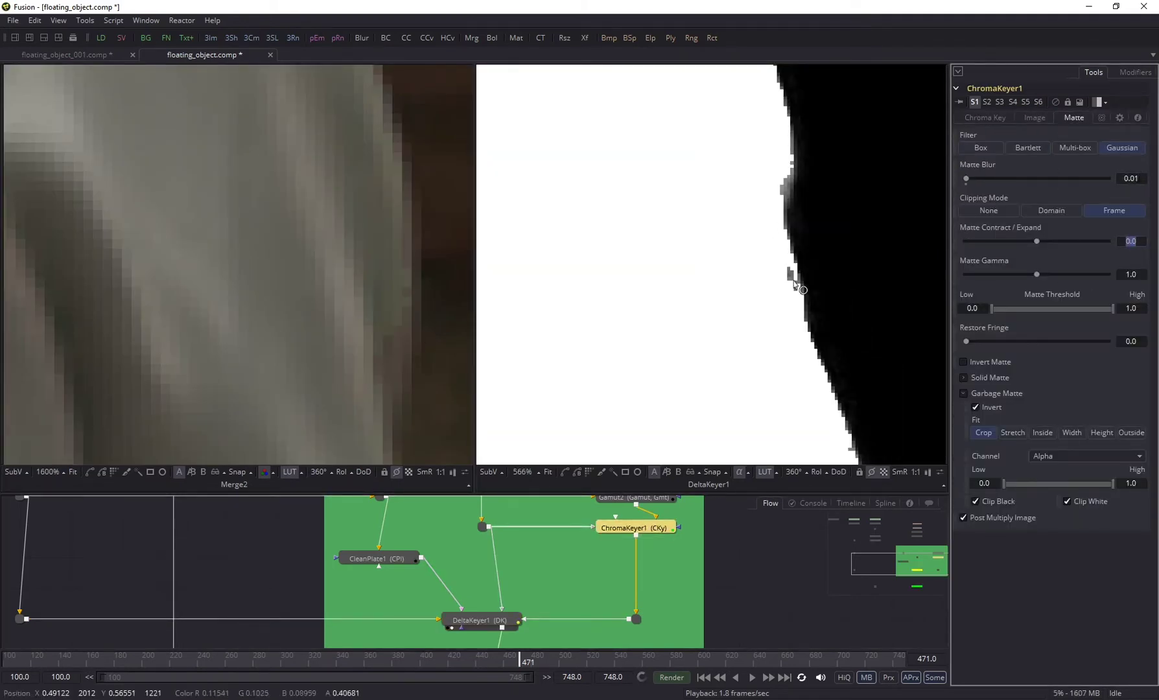
{"action": "key", "text": "BackSpace"}
{"action": "key", "text": "Tab"}
{"action": "scroll", "coordinate": [746, 291], "scroll_direction": "down", "scroll_amount": 5}
{"action": "scroll", "coordinate": [293, 200], "scroll_direction": "down", "scroll_amount": 1}
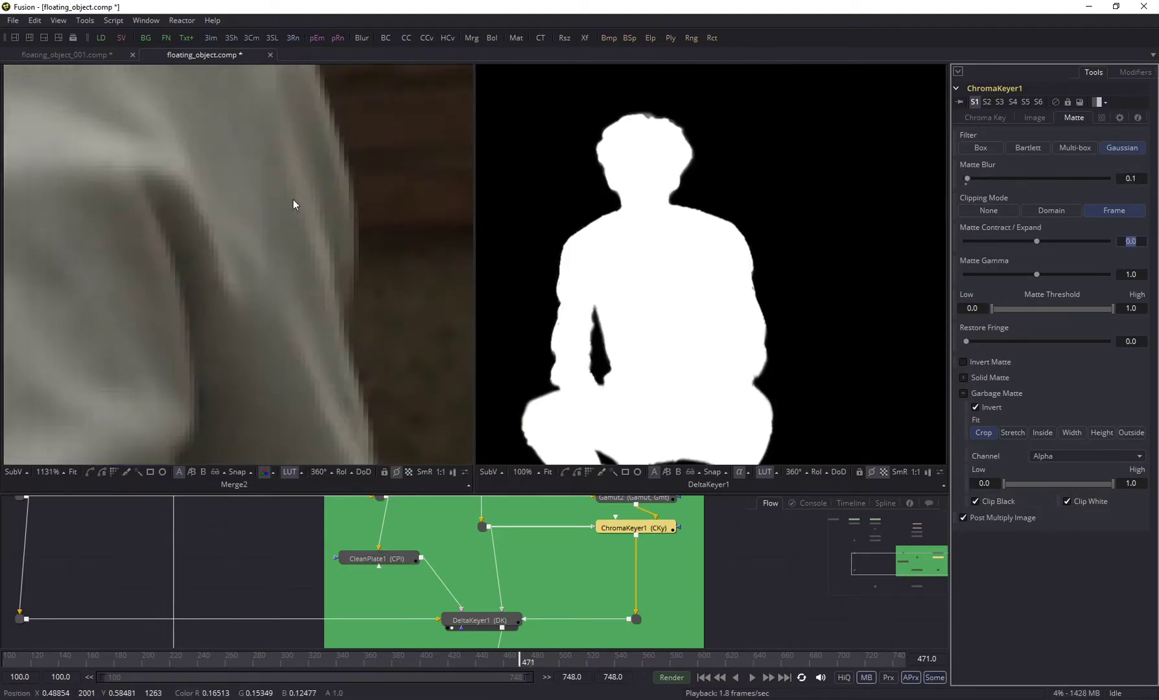
Set ChromaKeyer1's matte contract/expand to -0.3 and check the neck and arm gap edges.
{"action": "scroll", "coordinate": [293, 205], "scroll_direction": "down", "scroll_amount": 1}
{"action": "type", "text": "-0.3"}
{"action": "key", "text": "Tab"}
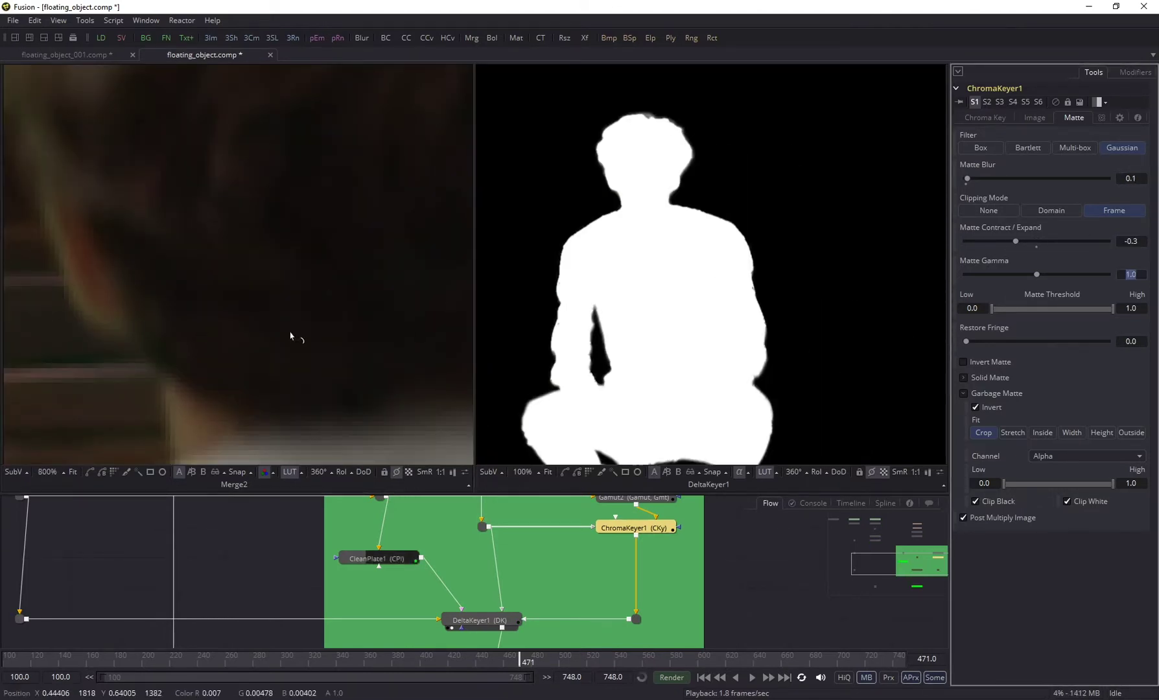
{"action": "scroll", "coordinate": [165, 389], "scroll_direction": "up", "scroll_amount": 4}
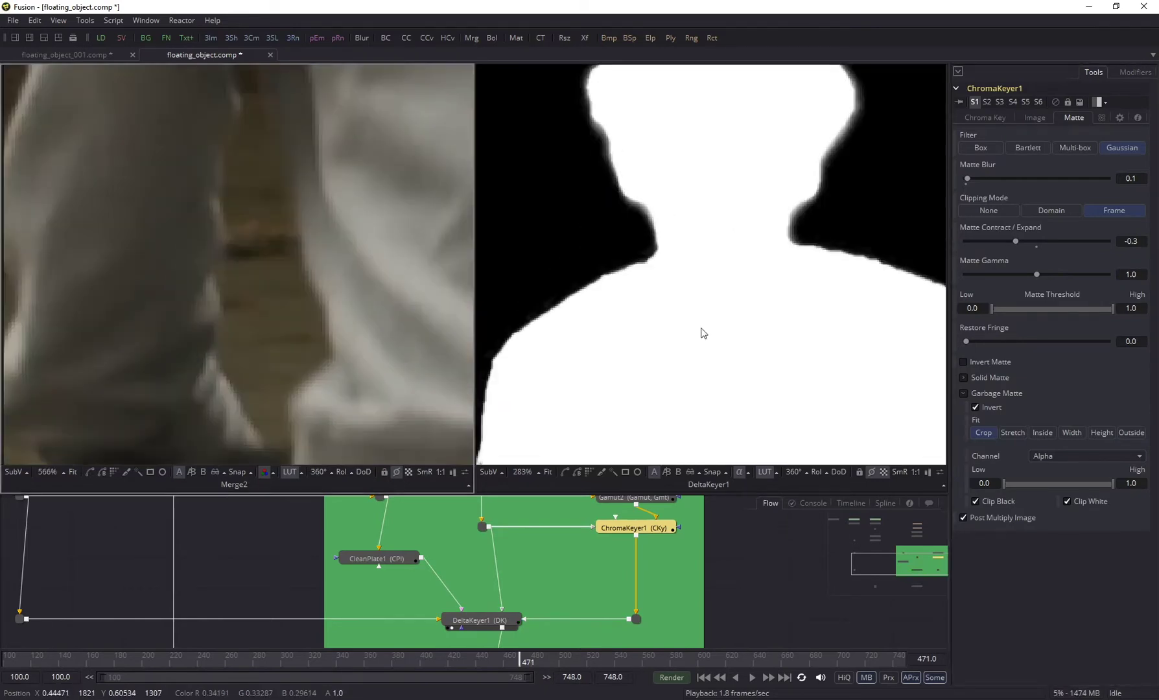
Examine the neck, sleeve and arm gap edges in DeltaKeyer1's matte and in the Merge2 composite.
{"action": "left_click_drag", "start_coordinate": [702, 332], "coordinate": [746, 130]}
{"action": "scroll", "coordinate": [655, 256], "scroll_direction": "up", "scroll_amount": 2}
{"action": "left_click_drag", "start_coordinate": [655, 256], "coordinate": [761, 359]}
{"action": "scroll", "coordinate": [228, 267], "scroll_direction": "down", "scroll_amount": 3}
{"action": "left_click_drag", "start_coordinate": [228, 266], "coordinate": [356, 207]}
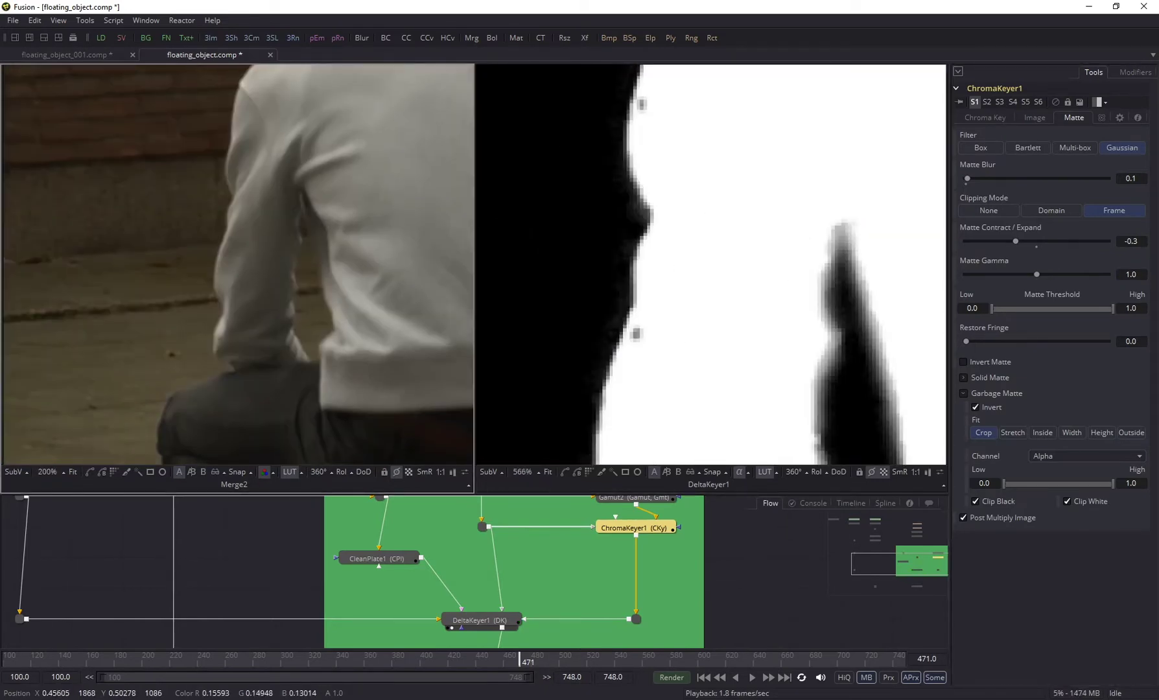
{"action": "scroll", "coordinate": [684, 273], "scroll_direction": "down", "scroll_amount": 4}
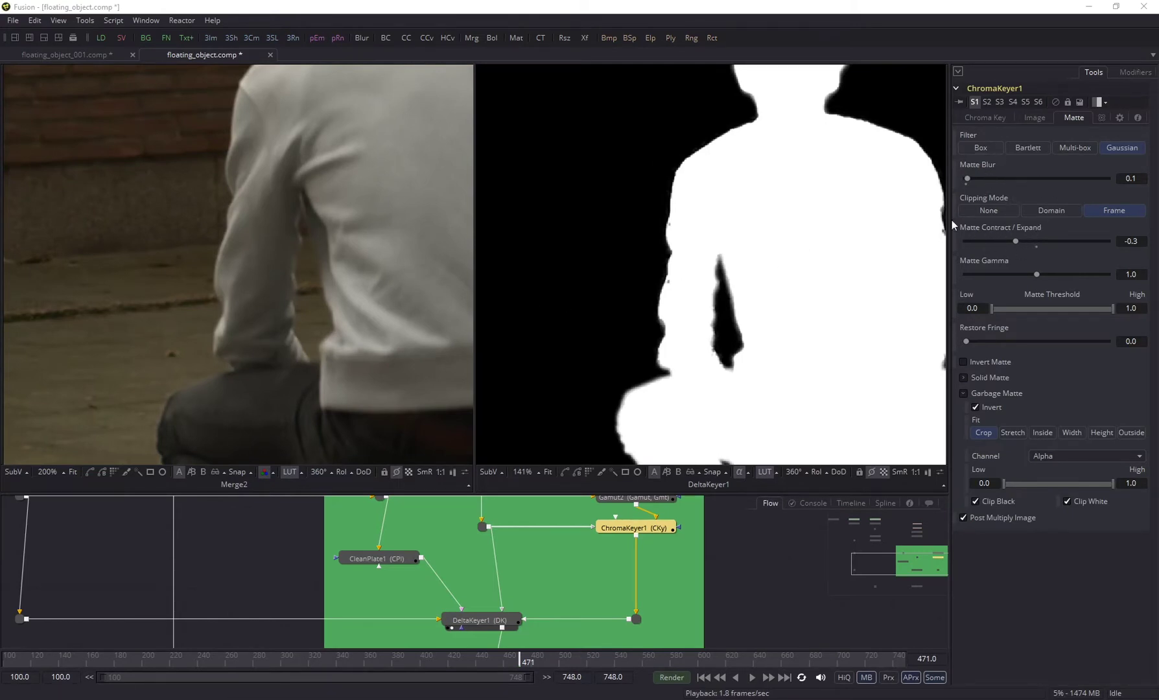
{"action": "scroll", "coordinate": [753, 302], "scroll_direction": "up", "scroll_amount": 10}
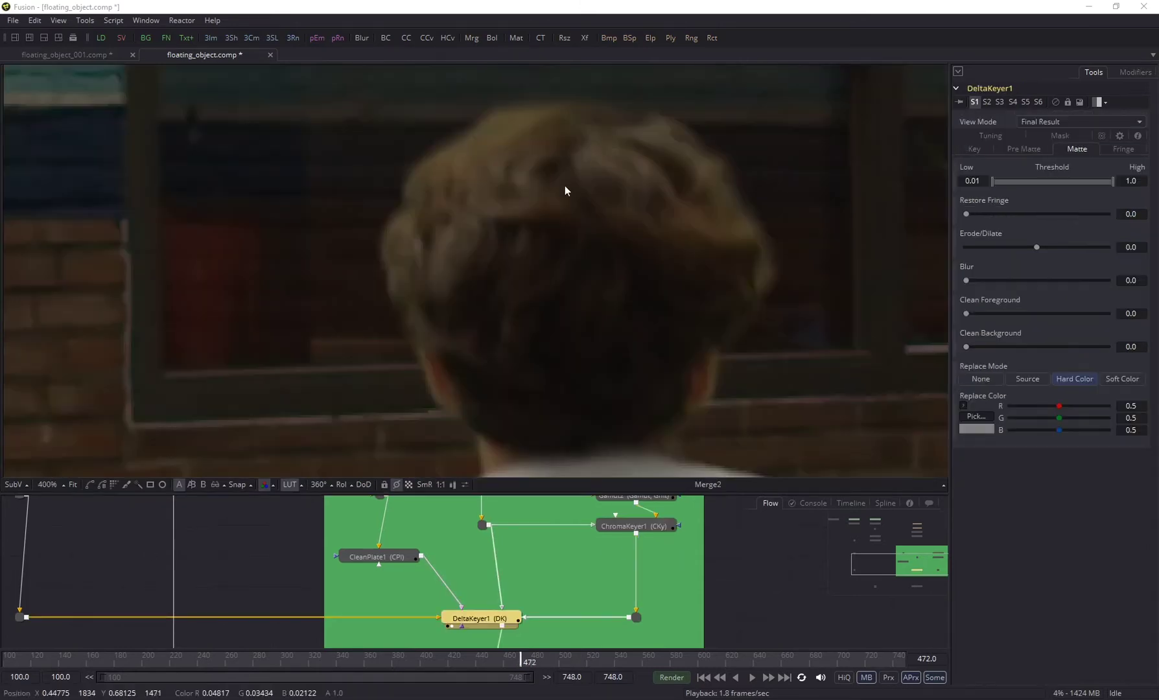
Examine the man's hair edges in Merge2, comparing them with the original green screen plate.
{"action": "scroll", "coordinate": [579, 299], "scroll_direction": "down", "scroll_amount": 2}
{"action": "left_click_drag", "start_coordinate": [629, 326], "coordinate": [617, 210]}
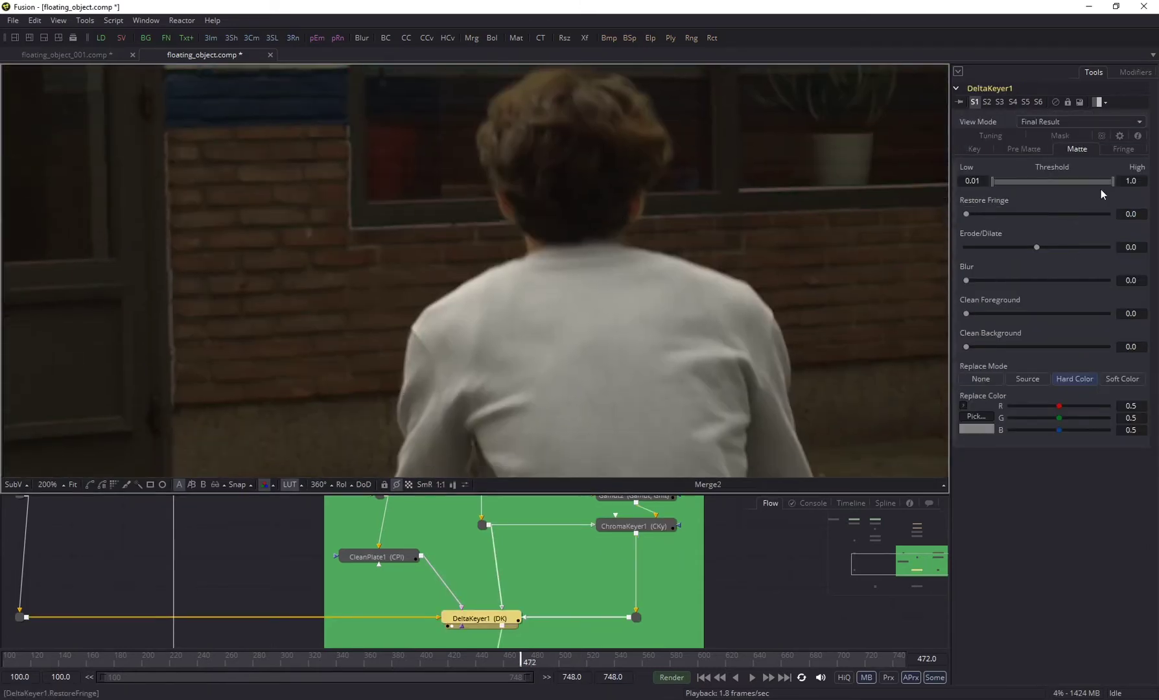
{"action": "left_click", "coordinate": [1124, 150]}
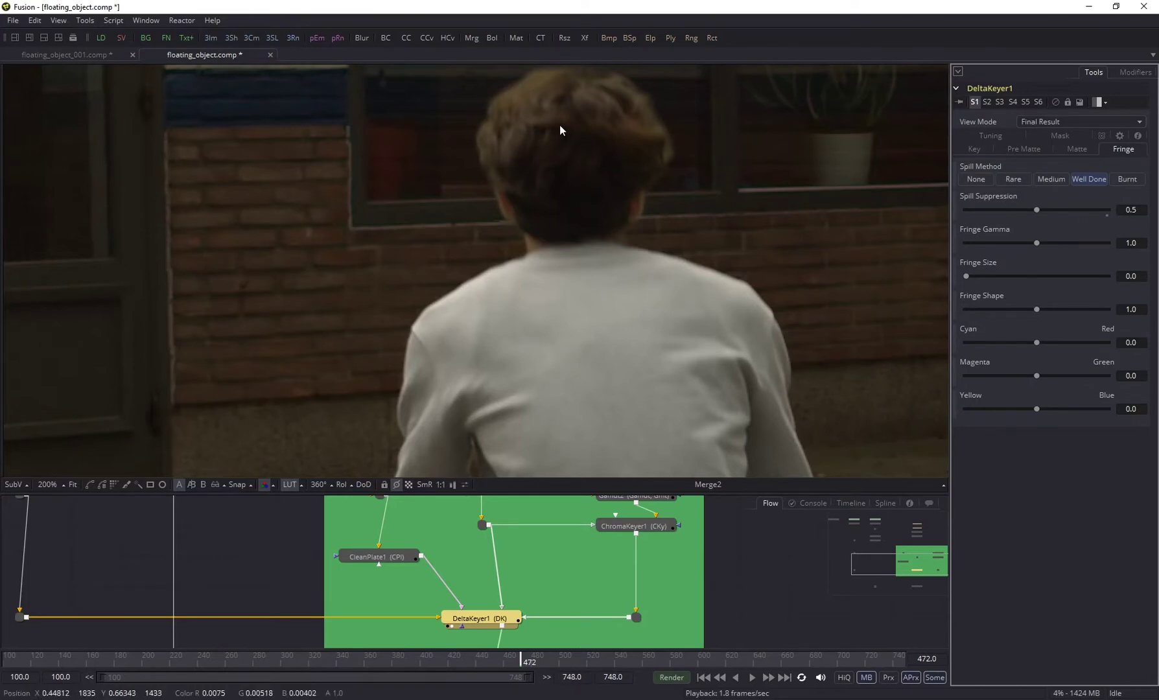
{"action": "scroll", "coordinate": [557, 123], "scroll_direction": "up", "scroll_amount": 5}
{"action": "scroll", "coordinate": [736, 321], "scroll_direction": "up", "scroll_amount": 4}
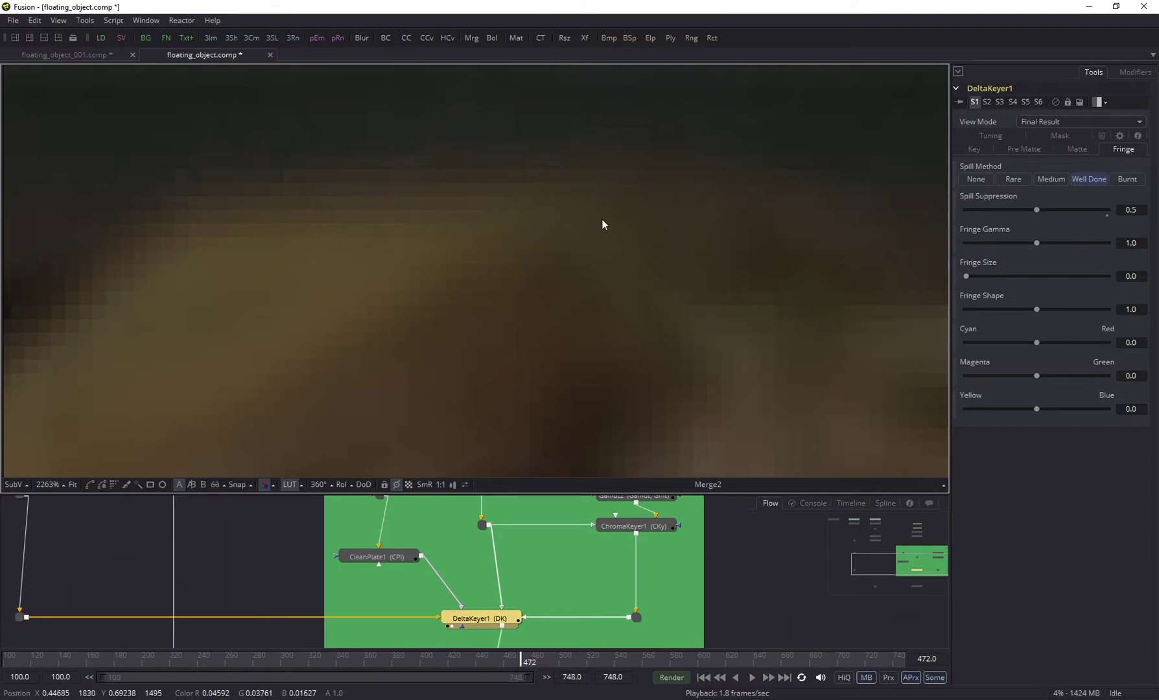
{"action": "scroll", "coordinate": [692, 317], "scroll_direction": "down", "scroll_amount": 3}
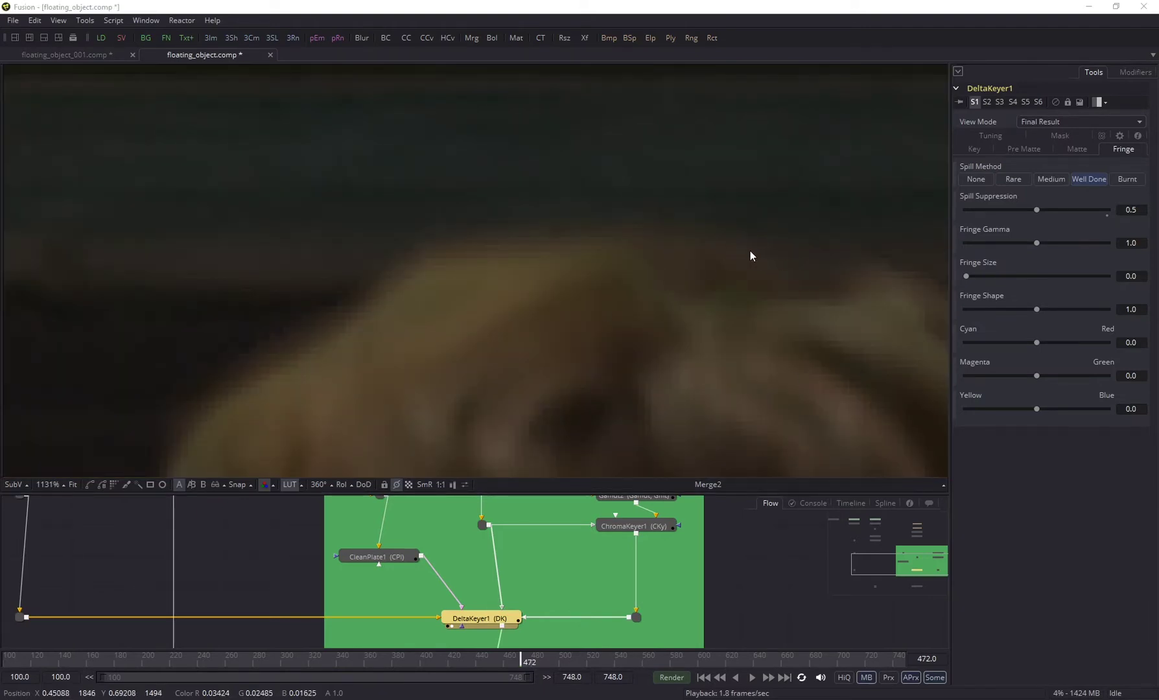
{"action": "scroll", "coordinate": [635, 325], "scroll_direction": "down", "scroll_amount": 3}
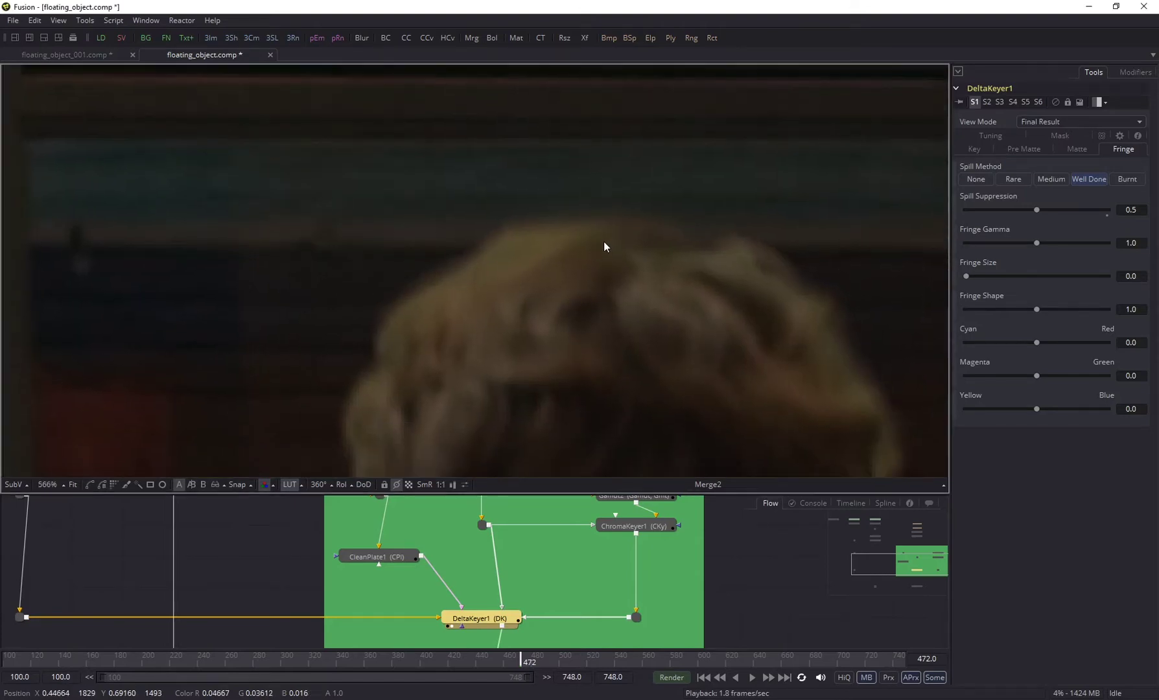
{"action": "key", "text": "period"}
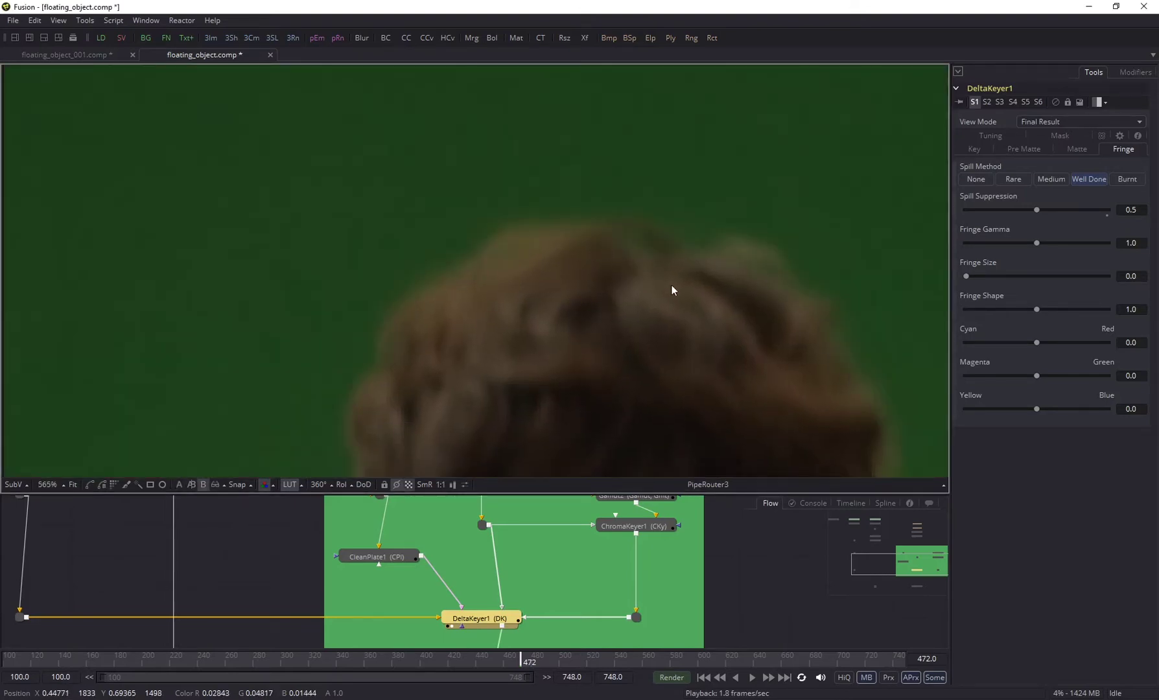
{"action": "key", "text": "comma"}
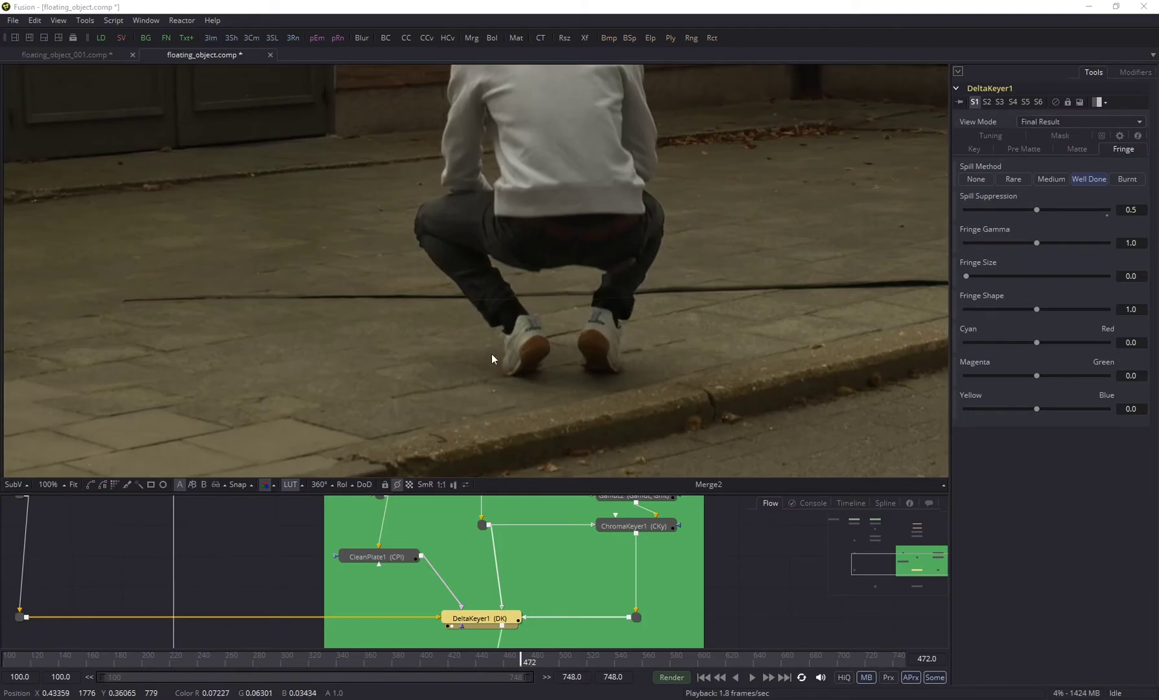
Examine the thin horizontal line crossing the man's trouser legs above the ankles in Merge2.
{"action": "scroll", "coordinate": [492, 354], "scroll_direction": "up", "scroll_amount": 5}
{"action": "scroll", "coordinate": [445, 370], "scroll_direction": "up", "scroll_amount": 2}
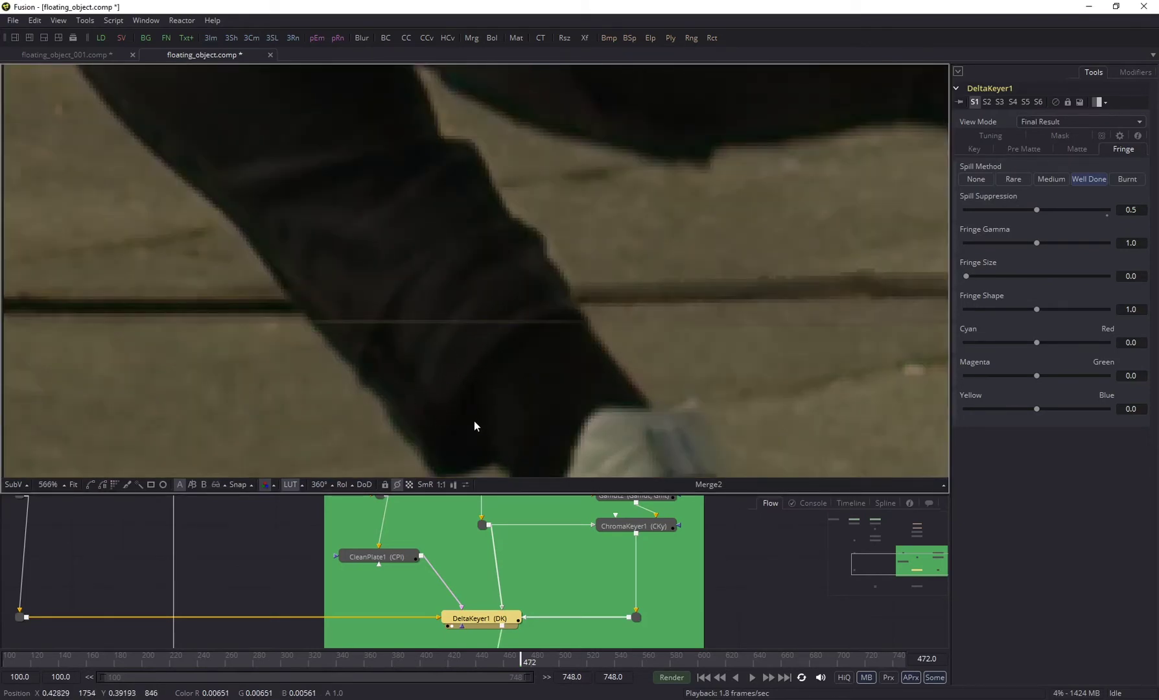
{"action": "scroll", "coordinate": [474, 422], "scroll_direction": "down", "scroll_amount": 2}
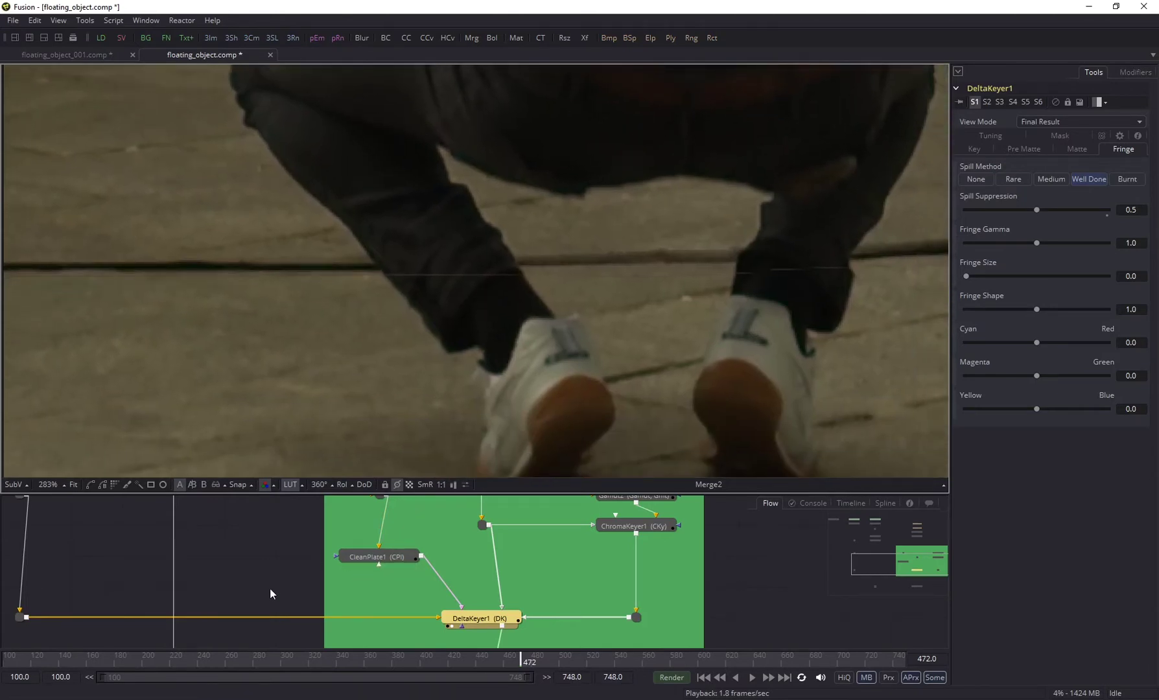
{"action": "scroll", "coordinate": [415, 283], "scroll_direction": "up", "scroll_amount": 2}
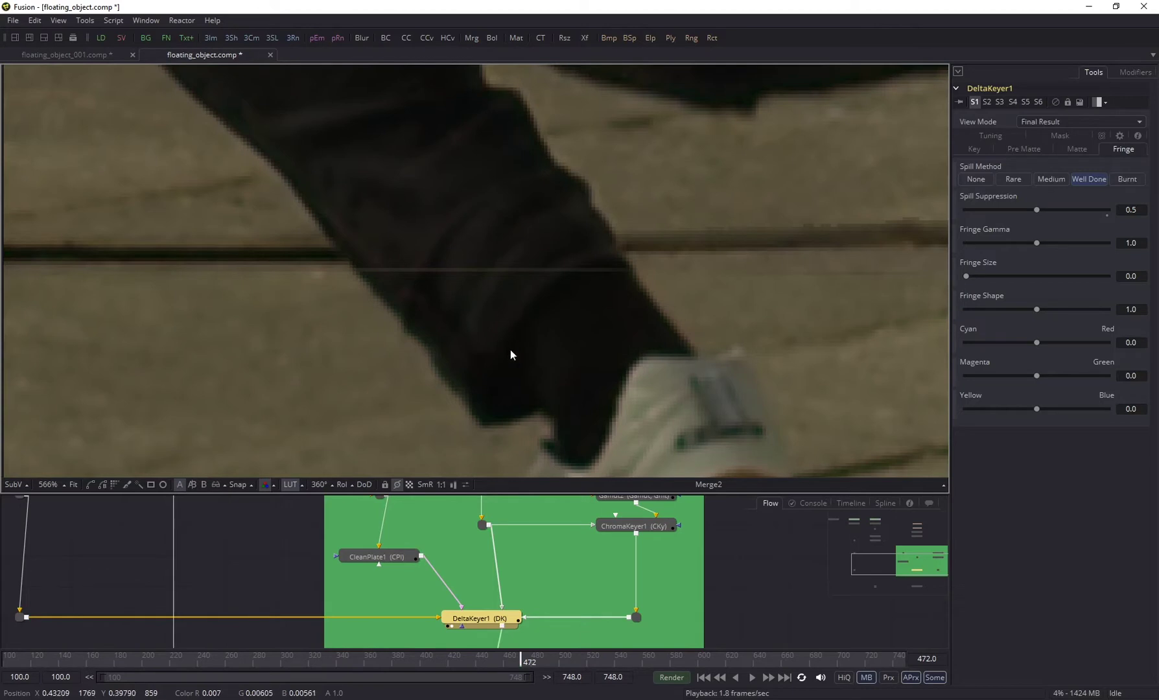
{"action": "scroll", "coordinate": [477, 297], "scroll_direction": "up", "scroll_amount": 3}
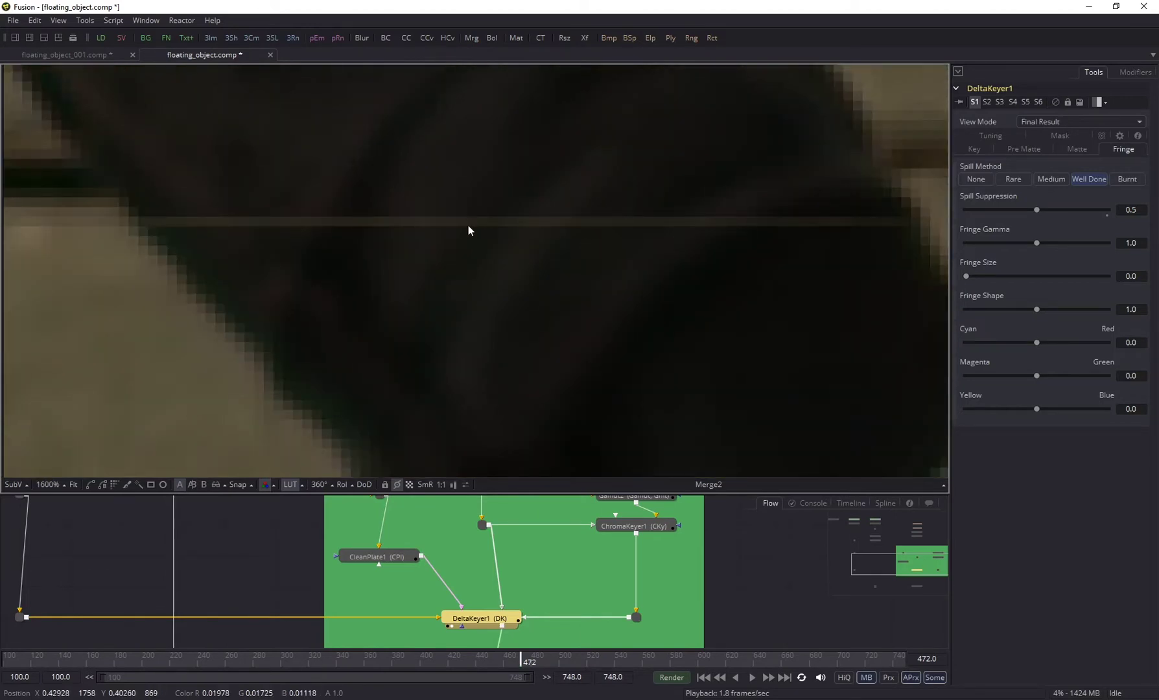
{"action": "scroll", "coordinate": [479, 239], "scroll_direction": "down", "scroll_amount": 5}
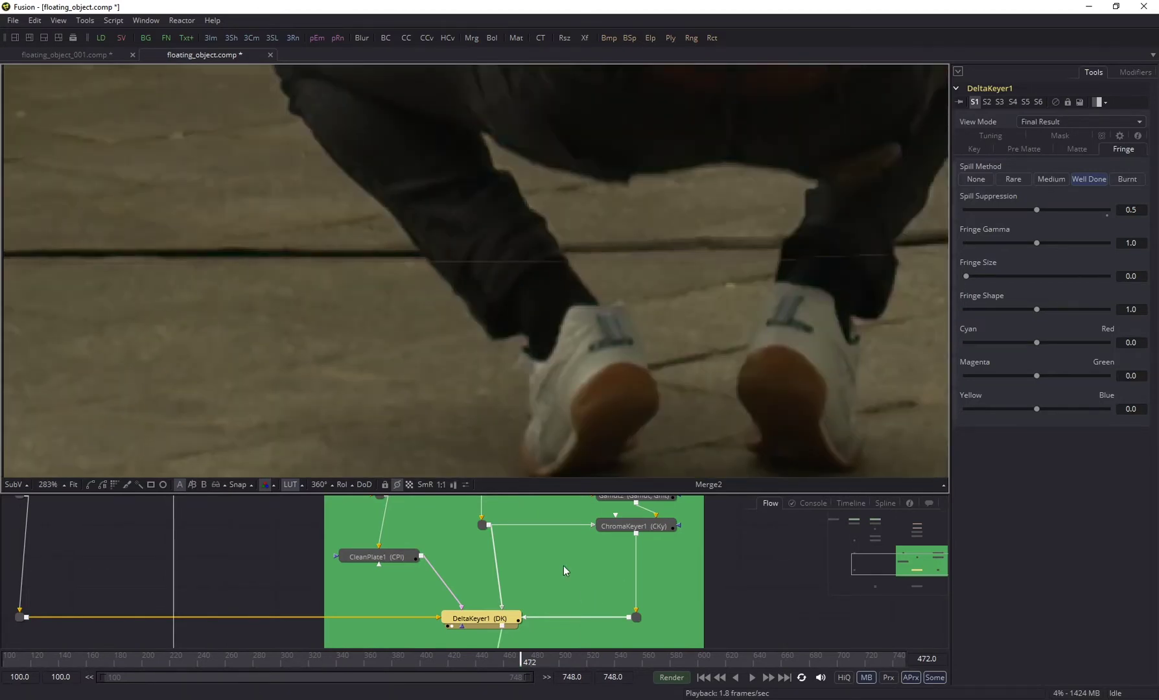
Compare the output of the pipe router feeding ChromaKeyer1 and DeltaKeyer1 with Merge2 around the line across the trouser leg.
{"action": "scroll", "coordinate": [505, 584], "scroll_direction": "up", "scroll_amount": 3}
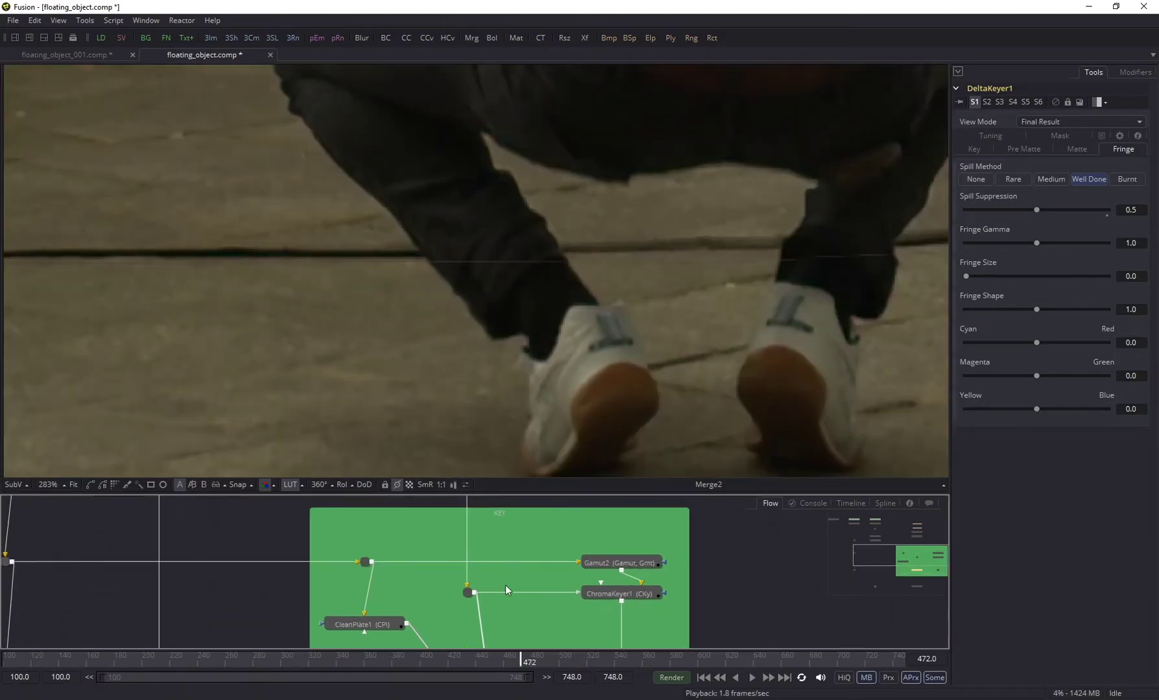
{"action": "left_click", "coordinate": [468, 592]}
{"action": "key", "text": "1"}
{"action": "scroll", "coordinate": [466, 589], "scroll_direction": "down", "scroll_amount": 3}
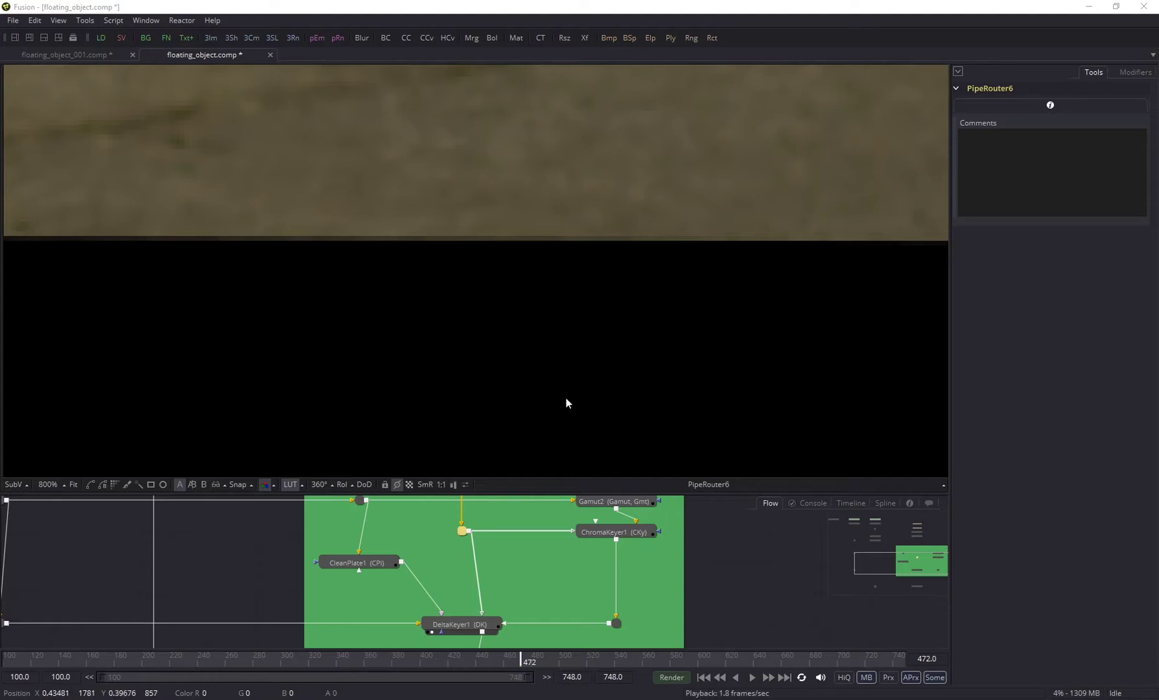
{"action": "scroll", "coordinate": [488, 603], "scroll_direction": "down", "scroll_amount": 1}
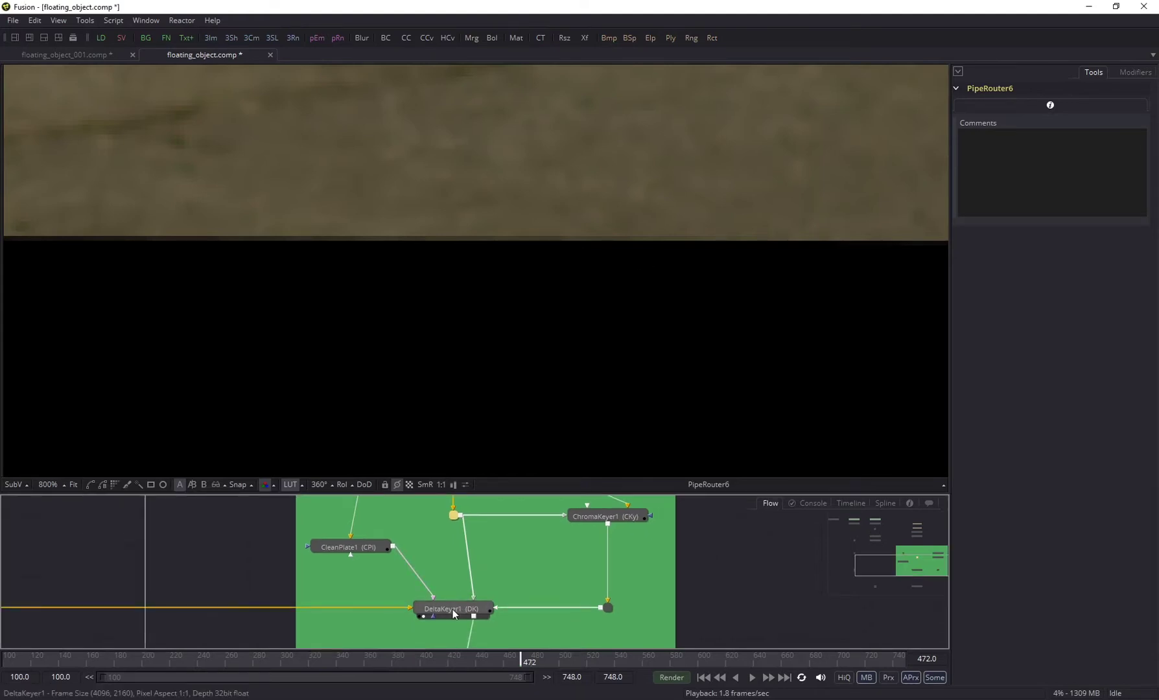
{"action": "scroll", "coordinate": [451, 604], "scroll_direction": "down", "scroll_amount": 3}
{"action": "left_click", "coordinate": [452, 641]}
{"action": "scroll", "coordinate": [452, 642], "scroll_direction": "down", "scroll_amount": 1}
{"action": "key", "text": "1"}
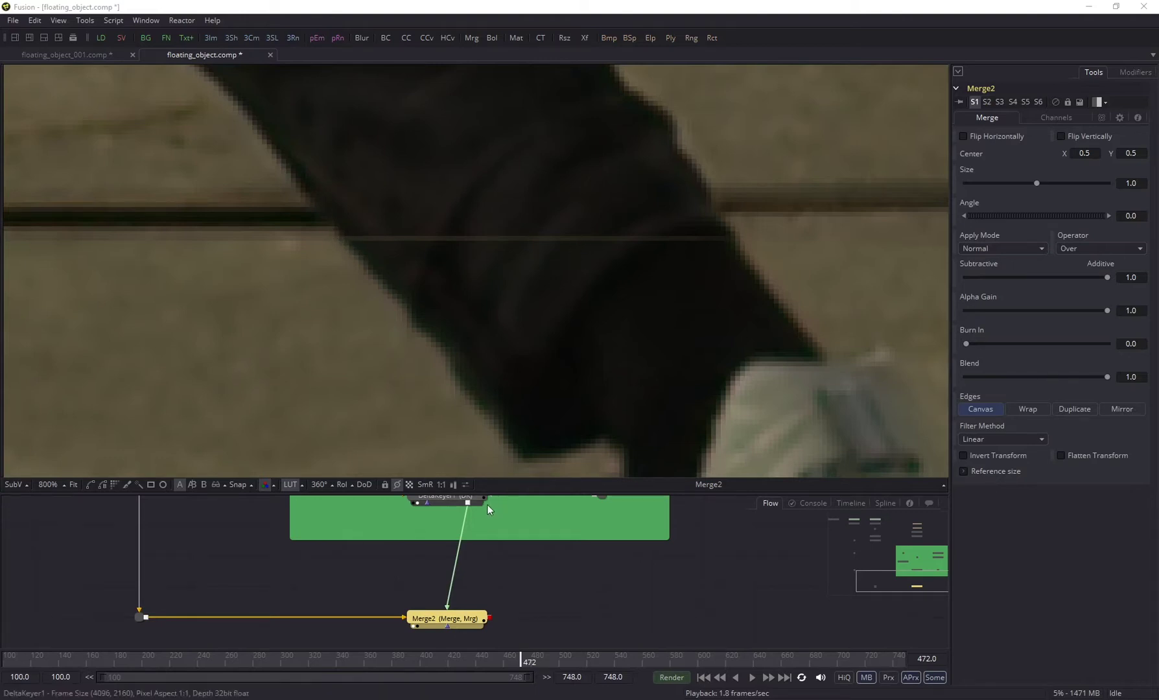
Insert a Brightness / Contrast node between the pipe router and CornerPositioner1.
{"action": "scroll", "coordinate": [488, 509], "scroll_direction": "down", "scroll_amount": 2}
{"action": "scroll", "coordinate": [386, 599], "scroll_direction": "up", "scroll_amount": 4}
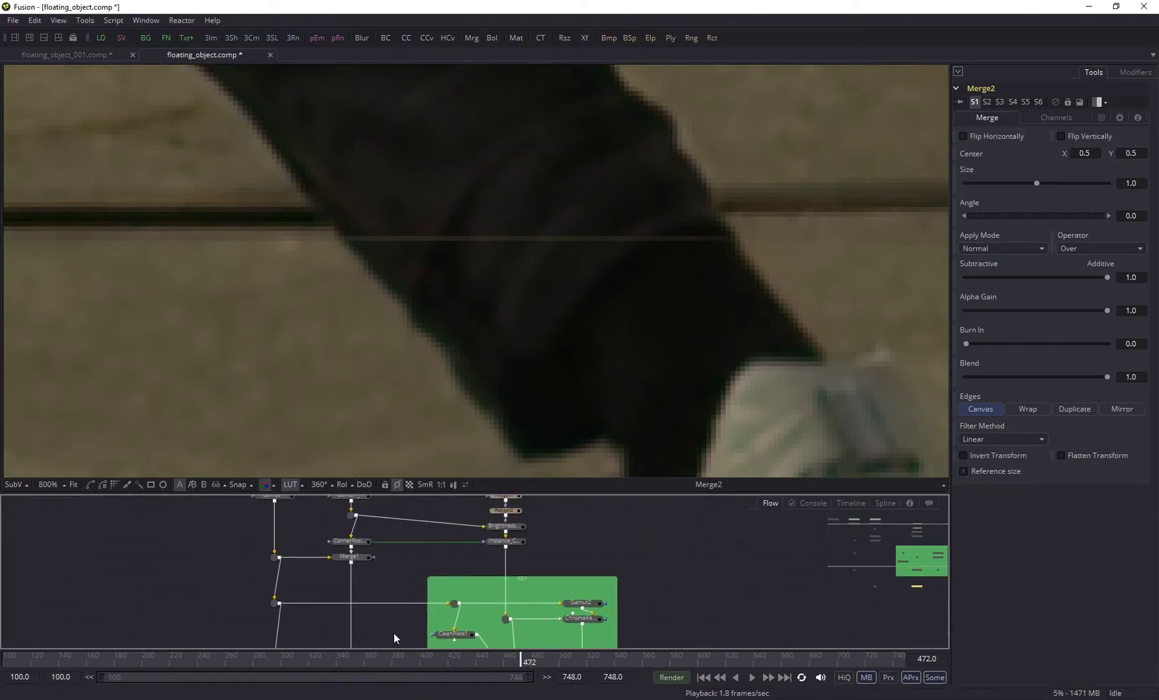
{"action": "scroll", "coordinate": [435, 547], "scroll_direction": "up", "scroll_amount": 3}
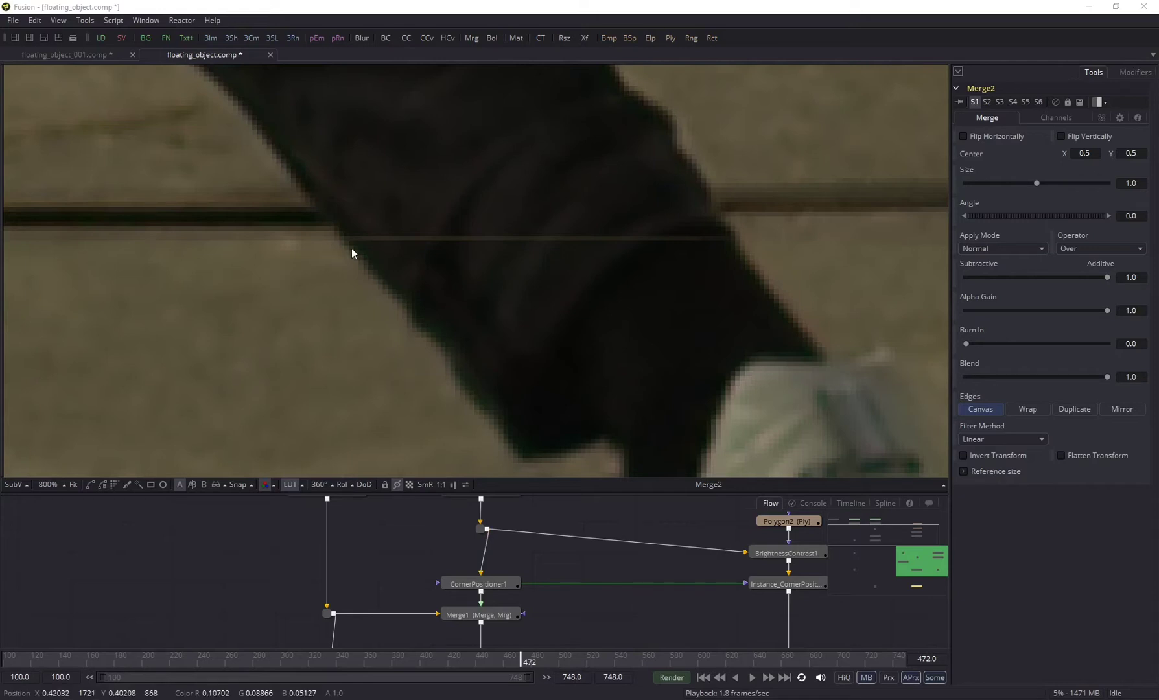
{"action": "scroll", "coordinate": [329, 299], "scroll_direction": "down", "scroll_amount": 4}
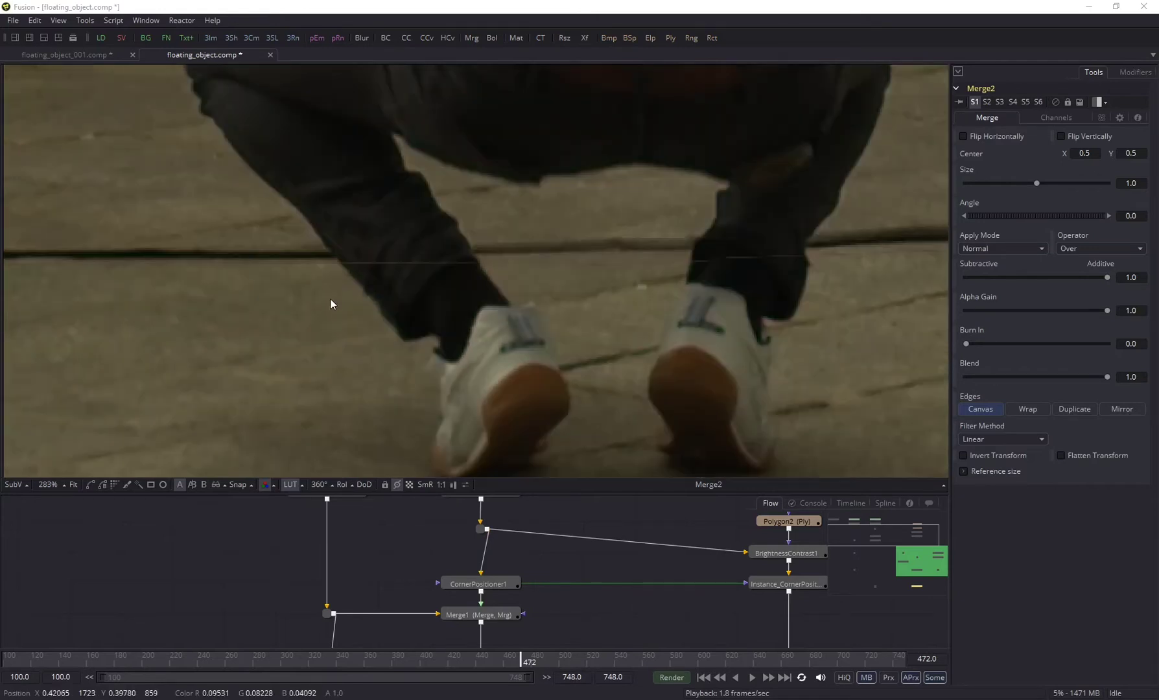
{"action": "scroll", "coordinate": [325, 324], "scroll_direction": "down", "scroll_amount": 2}
{"action": "scroll", "coordinate": [351, 322], "scroll_direction": "down", "scroll_amount": 2}
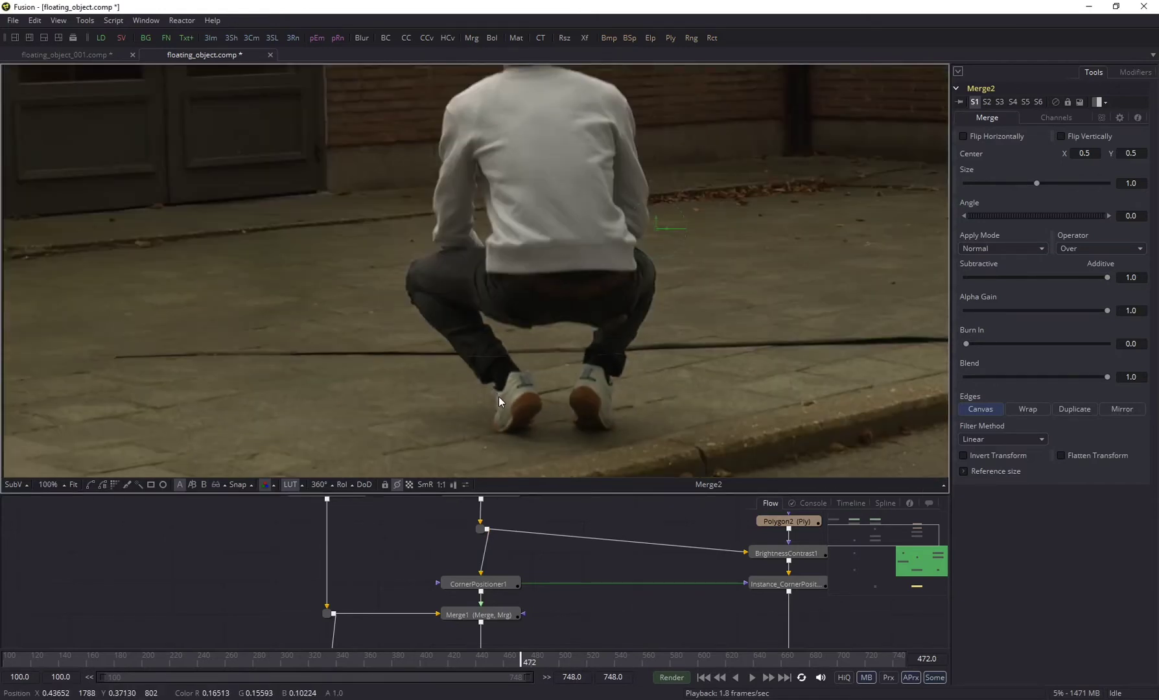
{"action": "key", "text": "shift+space"}
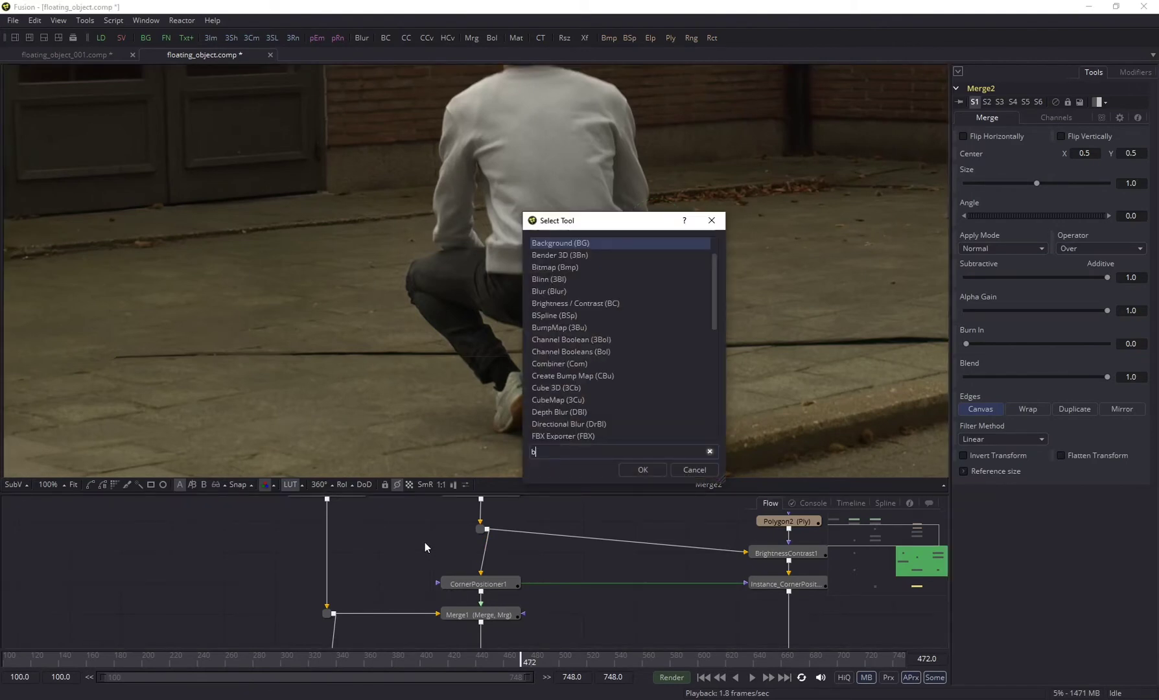
{"action": "type", "text": "bri"}
{"action": "key", "text": "Return"}
{"action": "left_click_drag", "start_coordinate": [765, 618], "coordinate": [488, 545]}
{"action": "scroll", "coordinate": [583, 558], "scroll_direction": "down", "scroll_amount": 2}
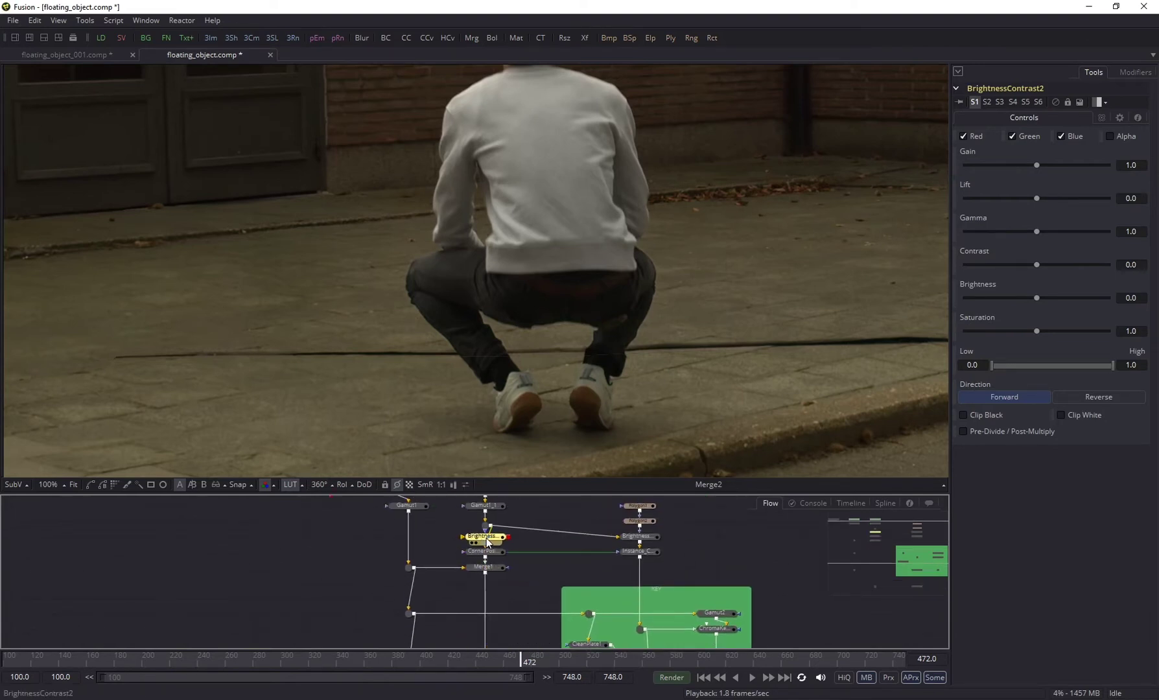
{"action": "scroll", "coordinate": [485, 553], "scroll_direction": "up", "scroll_amount": 3}
{"action": "scroll", "coordinate": [606, 549], "scroll_direction": "down", "scroll_amount": 3}
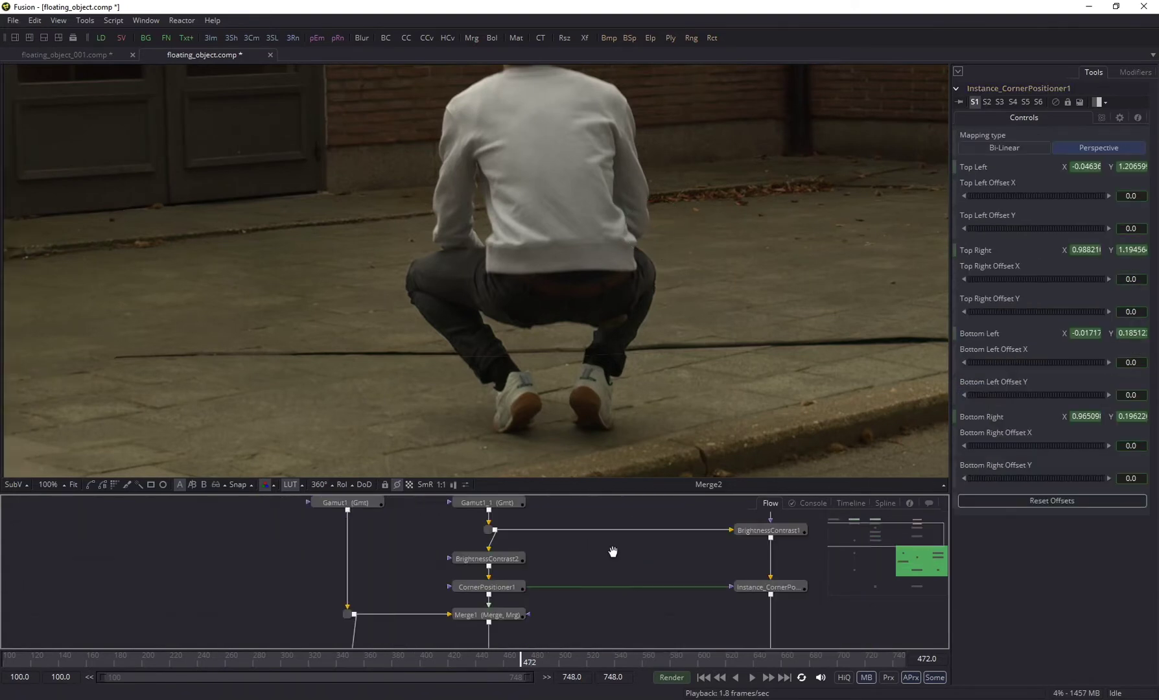
{"action": "left_click", "coordinate": [472, 561]}
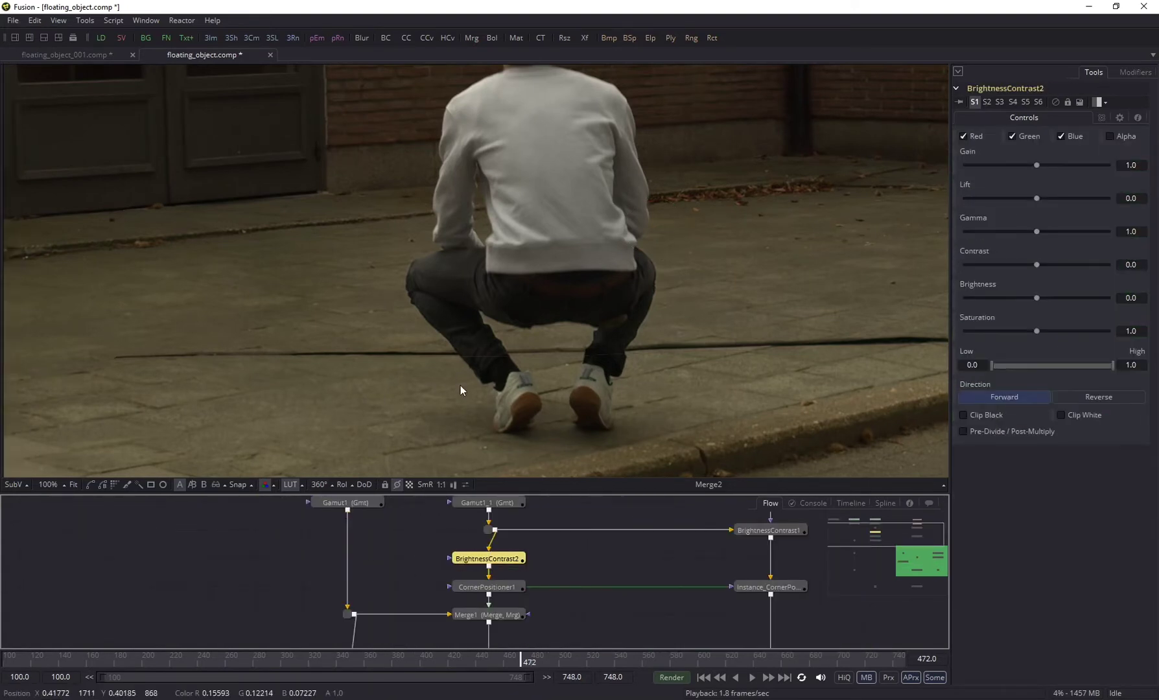
Mask BrightnessContrast2 with a rectangle of width 0.376 and height 0.017 along the lower edge of the pavement, and place the mask node beside it.
{"action": "key", "text": "1"}
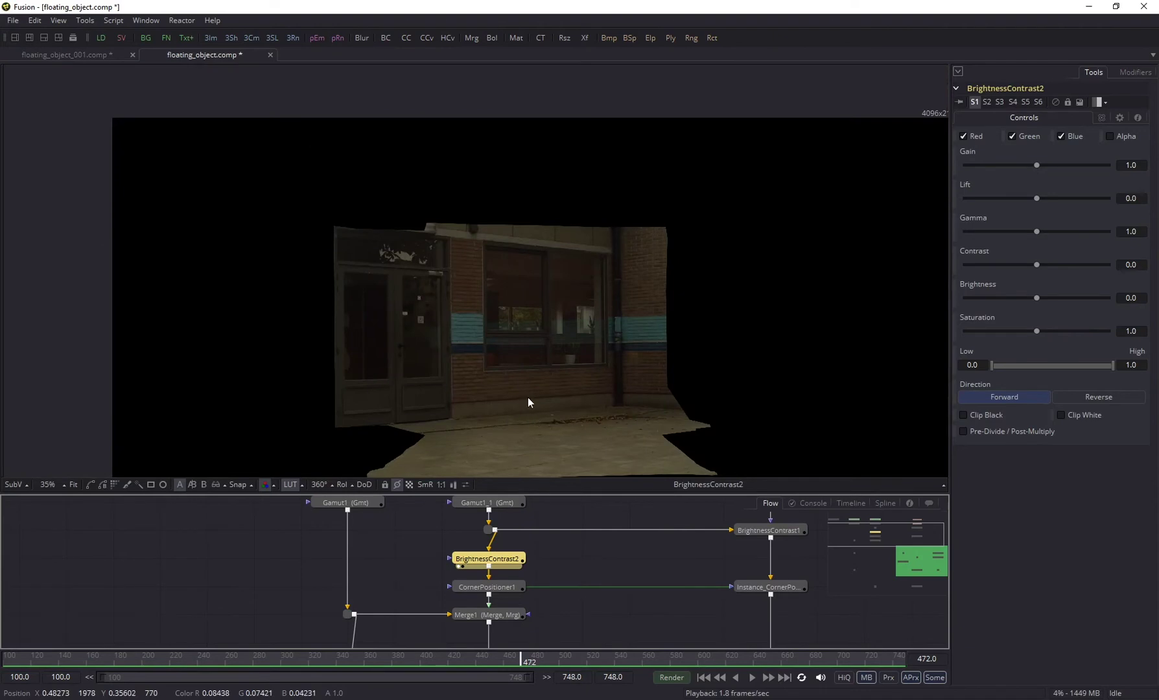
{"action": "left_click", "coordinate": [150, 485]}
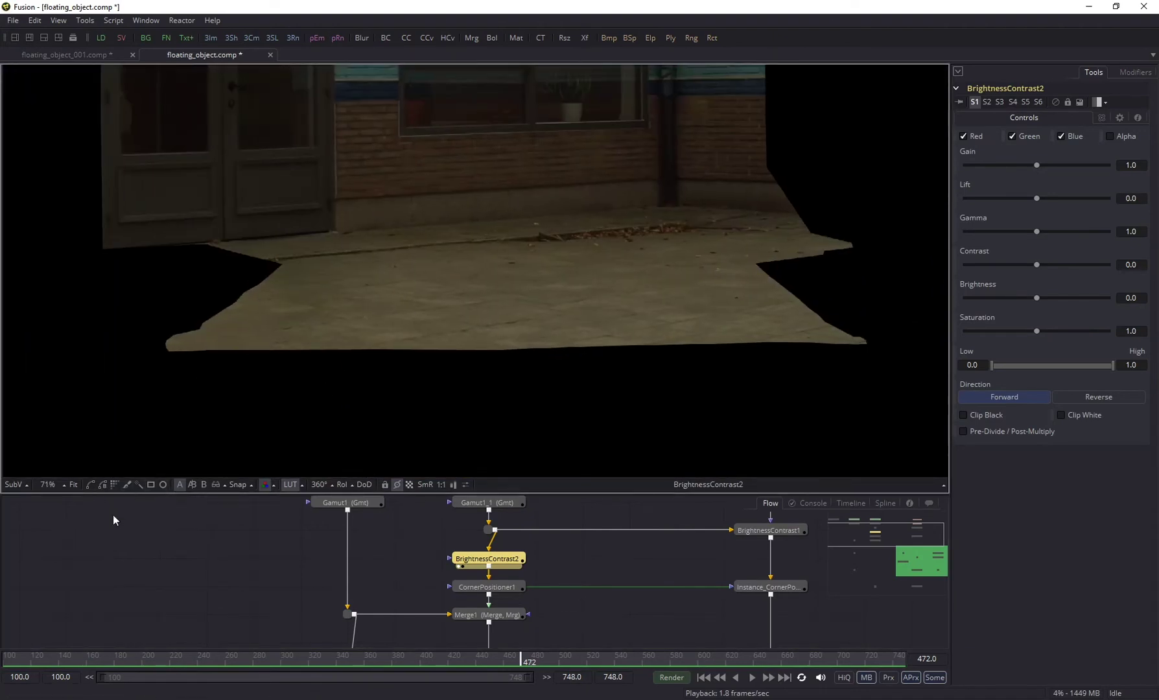
{"action": "left_click_drag", "start_coordinate": [542, 86], "coordinate": [549, 341]}
{"action": "left_click_drag", "start_coordinate": [1037, 362], "coordinate": [969, 362]}
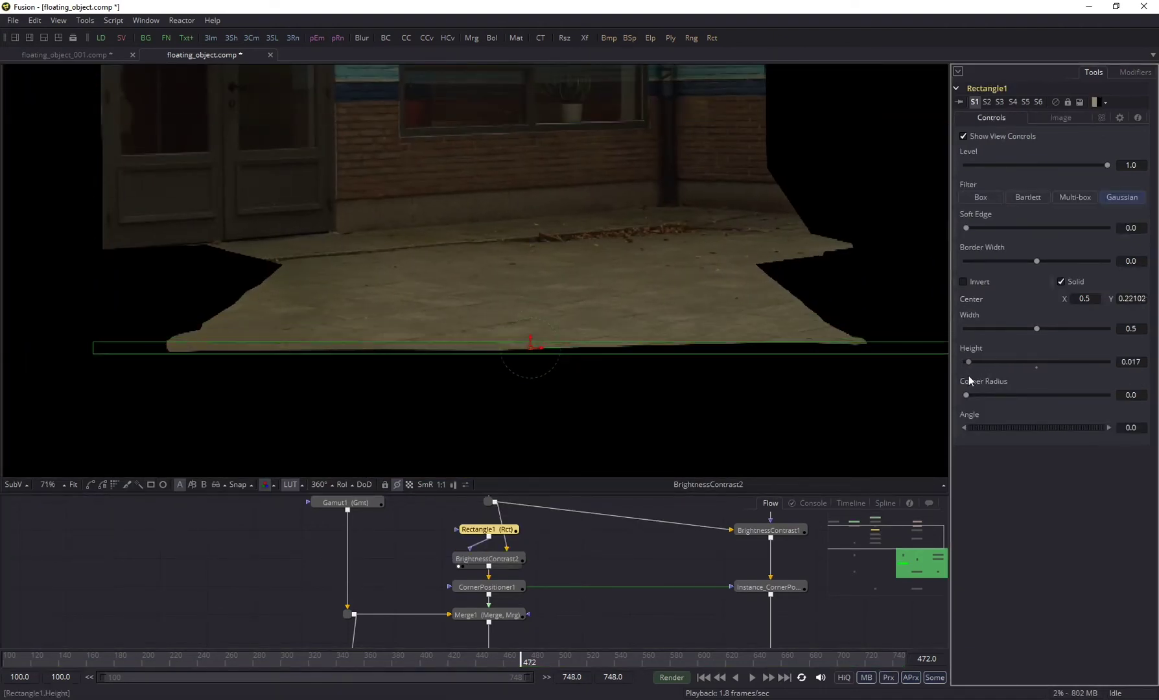
{"action": "scroll", "coordinate": [691, 465], "scroll_direction": "up", "scroll_amount": 2}
{"action": "scroll", "coordinate": [691, 465], "scroll_direction": "down", "scroll_amount": 2}
{"action": "left_click_drag", "start_coordinate": [1037, 329], "coordinate": [1022, 328]}
{"action": "left_click_drag", "start_coordinate": [543, 365], "coordinate": [531, 368]}
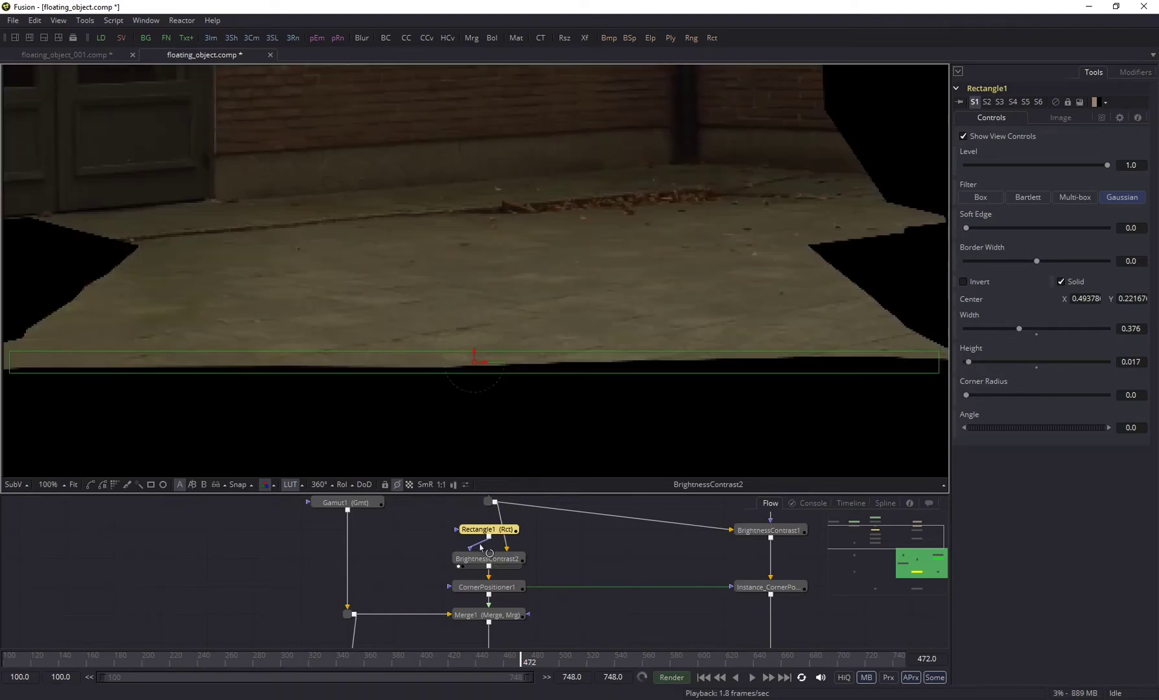
{"action": "left_click_drag", "start_coordinate": [484, 529], "coordinate": [390, 559]}
Replace BrightnessContrast2 with an Erode / Dilate node before CornerPositioner1.
{"action": "left_click", "coordinate": [517, 558]}
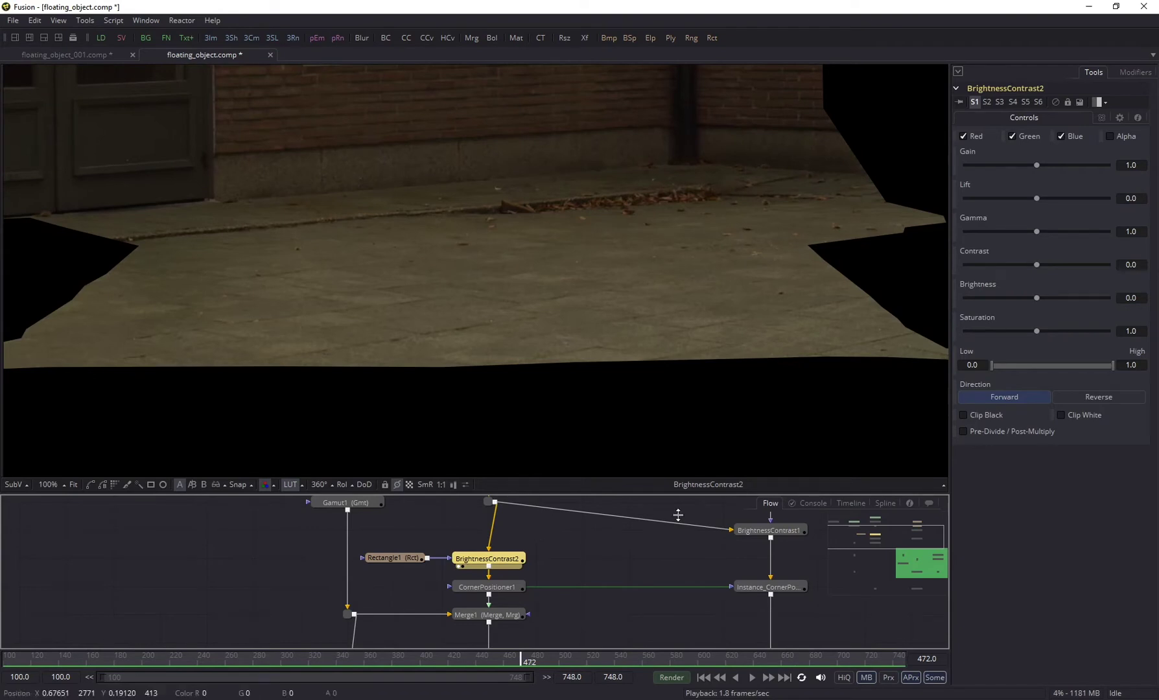
{"action": "key", "text": "Delete"}
{"action": "key", "text": "shift+space"}
{"action": "type", "text": "bcerode"}
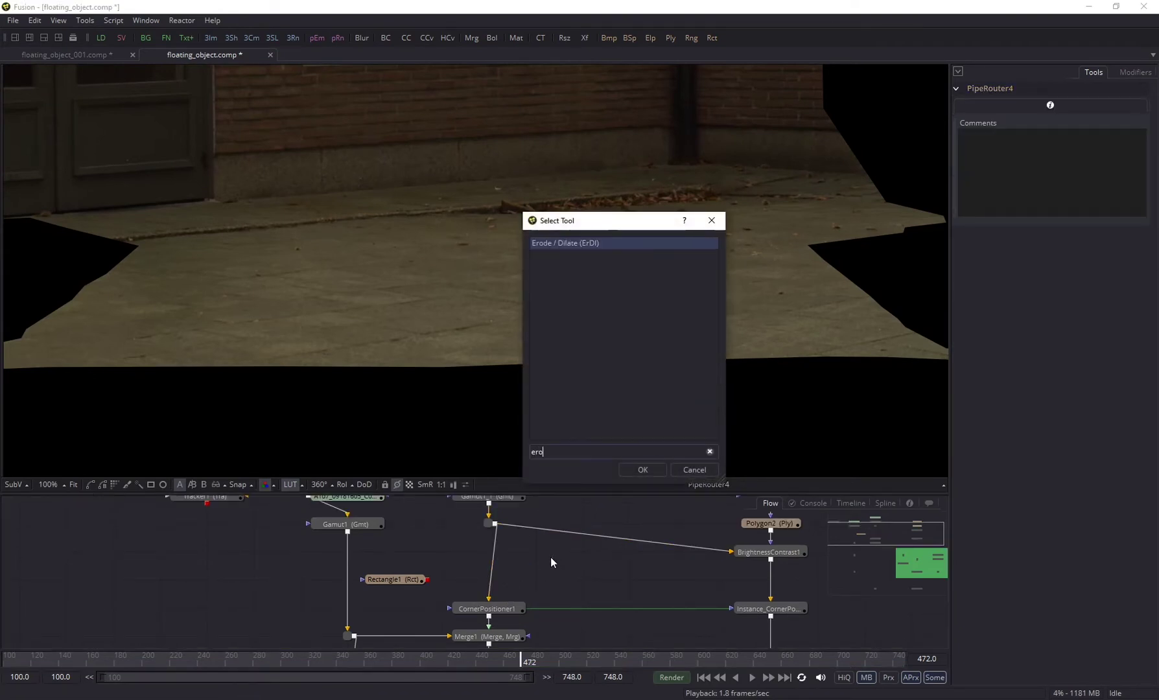
{"action": "key", "text": "Return"}
{"action": "left_click_drag", "start_coordinate": [520, 561], "coordinate": [477, 590]}
Set the ErodeDilate1 amount to about -0.006 and limit it with the Rectangle1 mask.
{"action": "key", "text": "1"}
{"action": "left_click_drag", "start_coordinate": [1035, 213], "coordinate": [994, 213]}
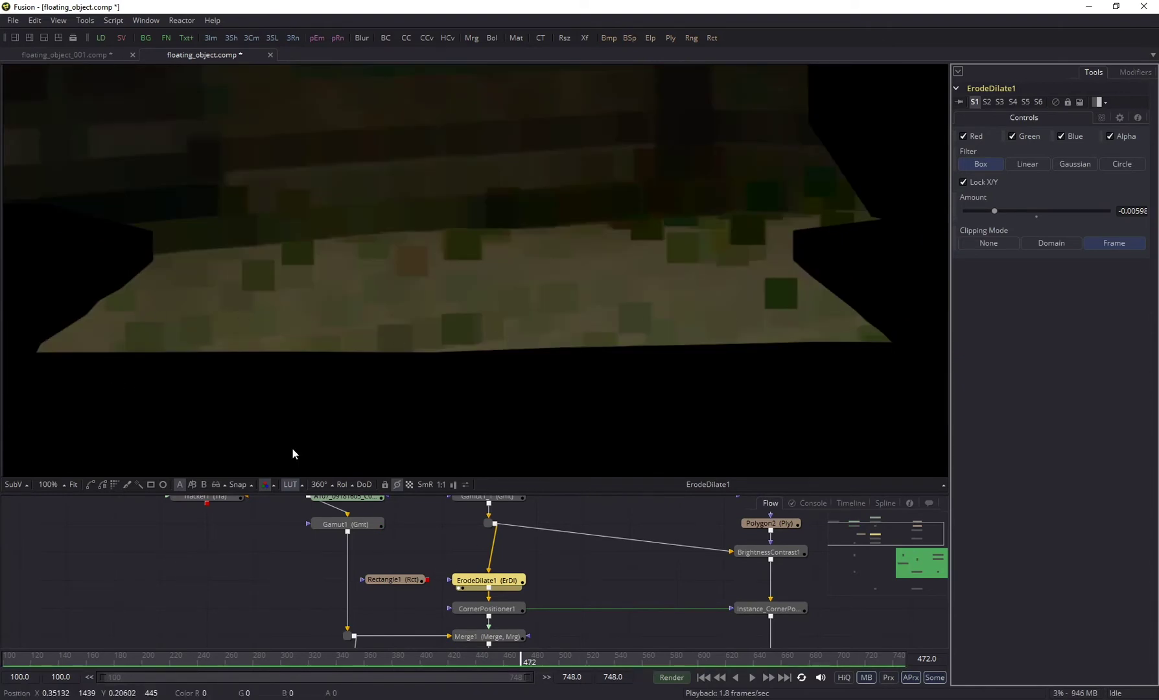
{"action": "left_click_drag", "start_coordinate": [428, 581], "coordinate": [452, 586]}
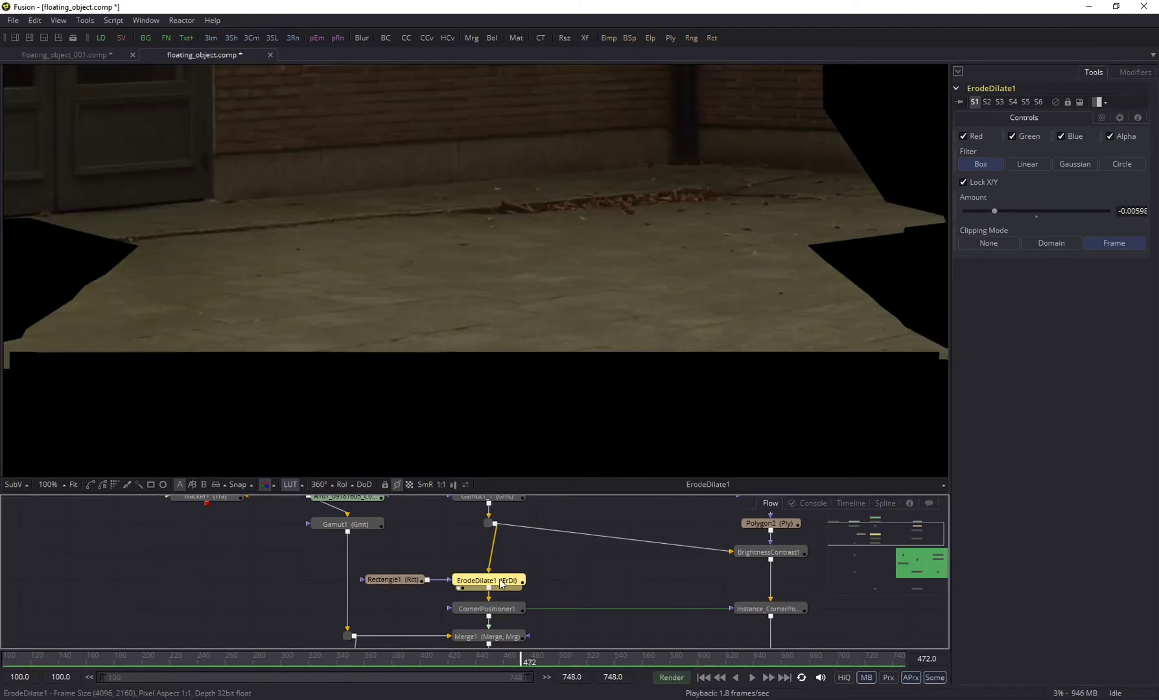
Reset the ErodeDilate1 amount to 0 and view the Merge2 result close up around the man's lower leg.
{"action": "scroll", "coordinate": [497, 402], "scroll_direction": "down", "scroll_amount": 3}
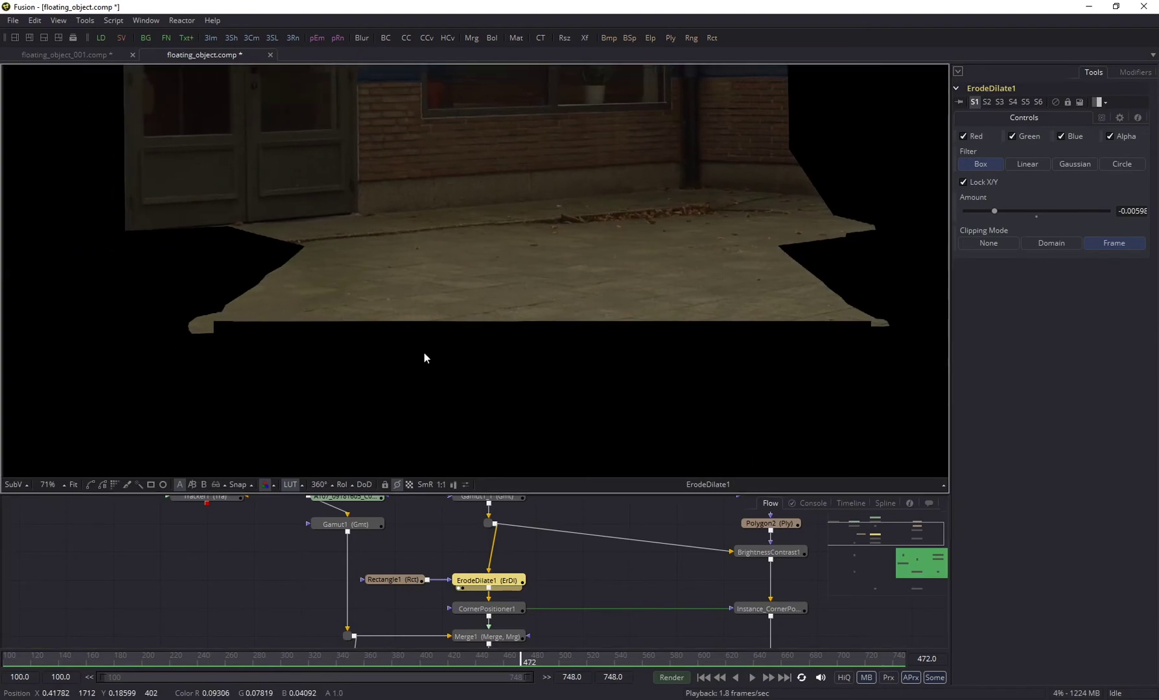
{"action": "left_click", "coordinate": [1037, 216]}
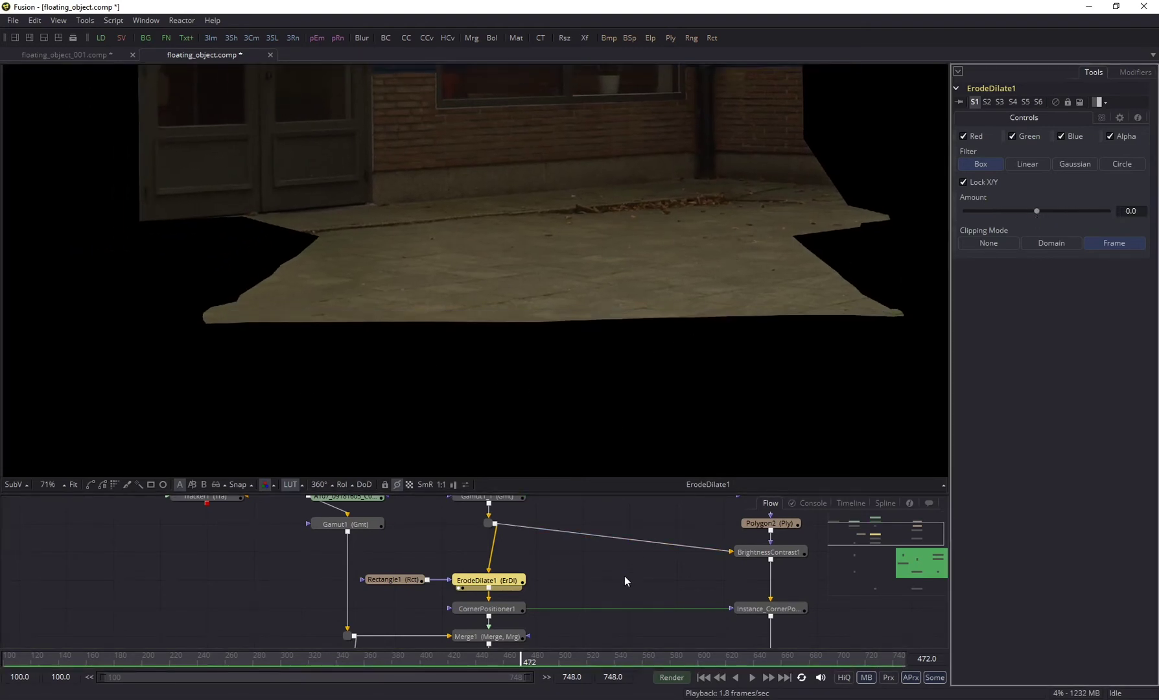
{"action": "scroll", "coordinate": [624, 575], "scroll_direction": "down", "scroll_amount": 5}
{"action": "left_click", "coordinate": [492, 567]}
{"action": "left_click_drag", "start_coordinate": [492, 567], "coordinate": [507, 318]}
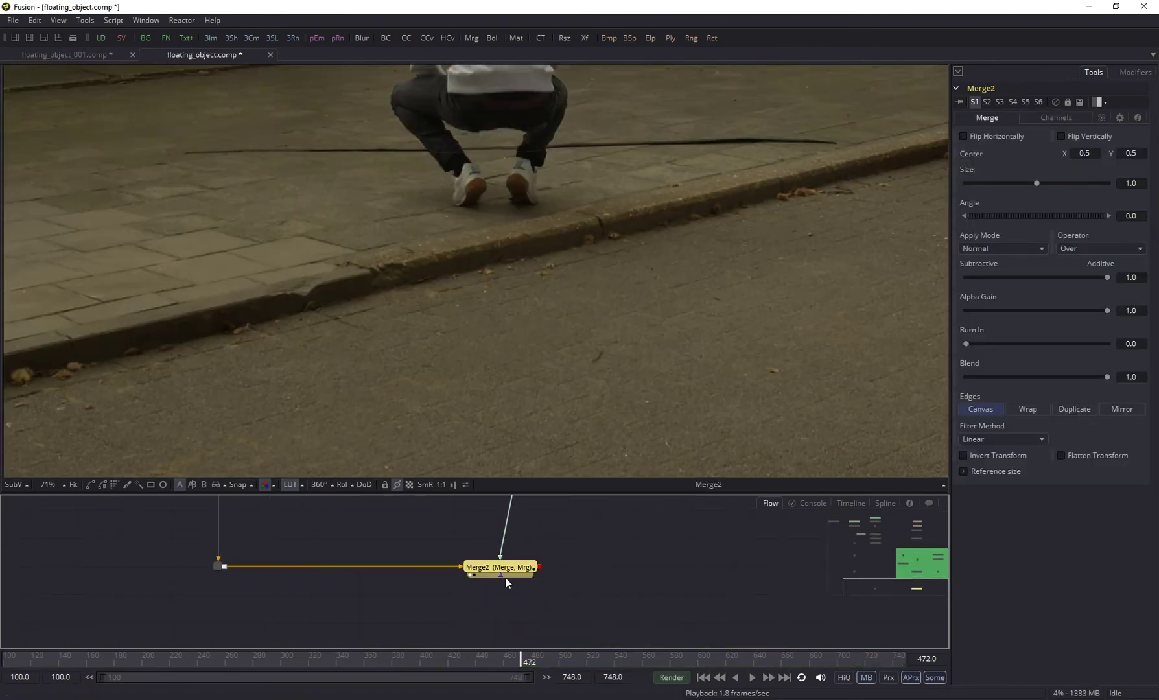
{"action": "scroll", "coordinate": [507, 580], "scroll_direction": "down", "scroll_amount": 3}
{"action": "scroll", "coordinate": [396, 329], "scroll_direction": "up", "scroll_amount": 5}
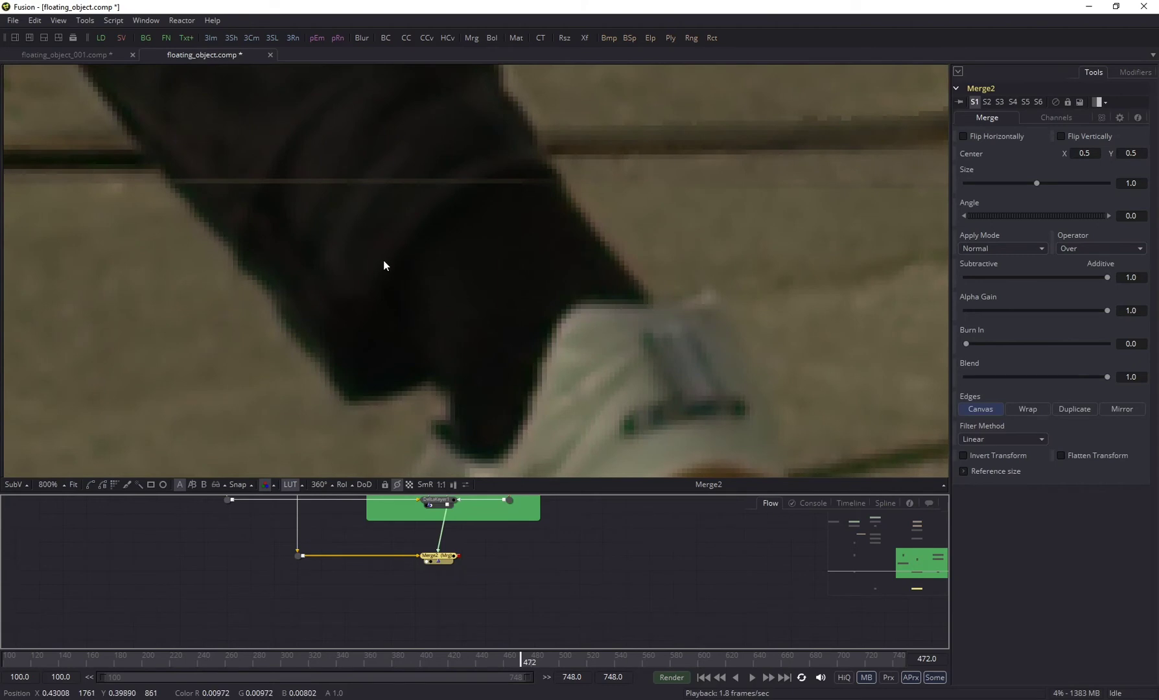
{"action": "scroll", "coordinate": [532, 561], "scroll_direction": "up", "scroll_amount": 3}
{"action": "scroll", "coordinate": [410, 540], "scroll_direction": "up", "scroll_amount": 6}
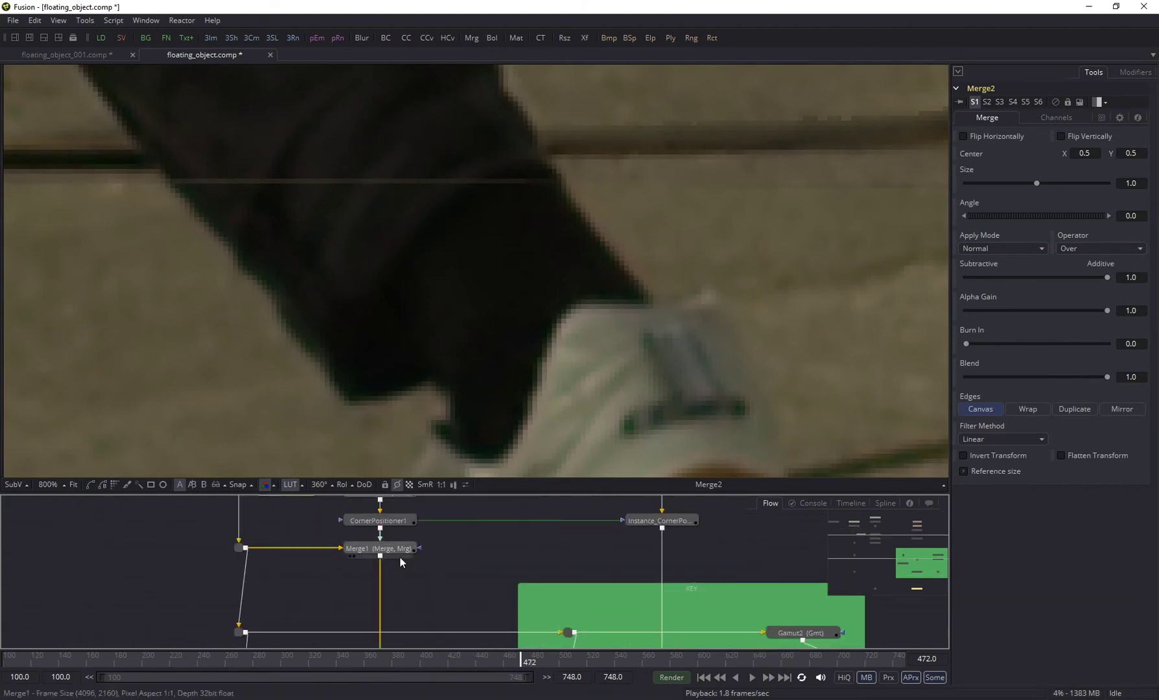
Set the ErodeDilate1 amount to -0.0003 to reduce the line across the trouser leg.
{"action": "left_click", "coordinate": [417, 568]}
{"action": "scroll", "coordinate": [377, 316], "scroll_direction": "up", "scroll_amount": 2}
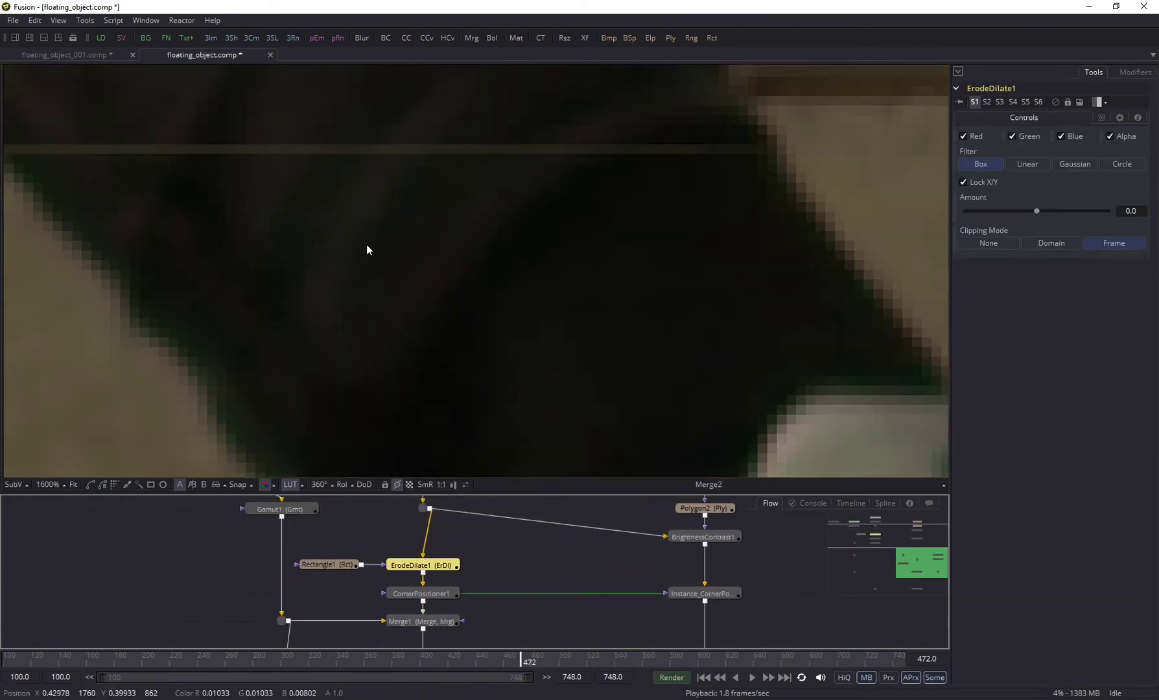
{"action": "left_click", "coordinate": [1145, 210]}
{"action": "type", "text": "-"}
{"action": "key", "text": "Return"}
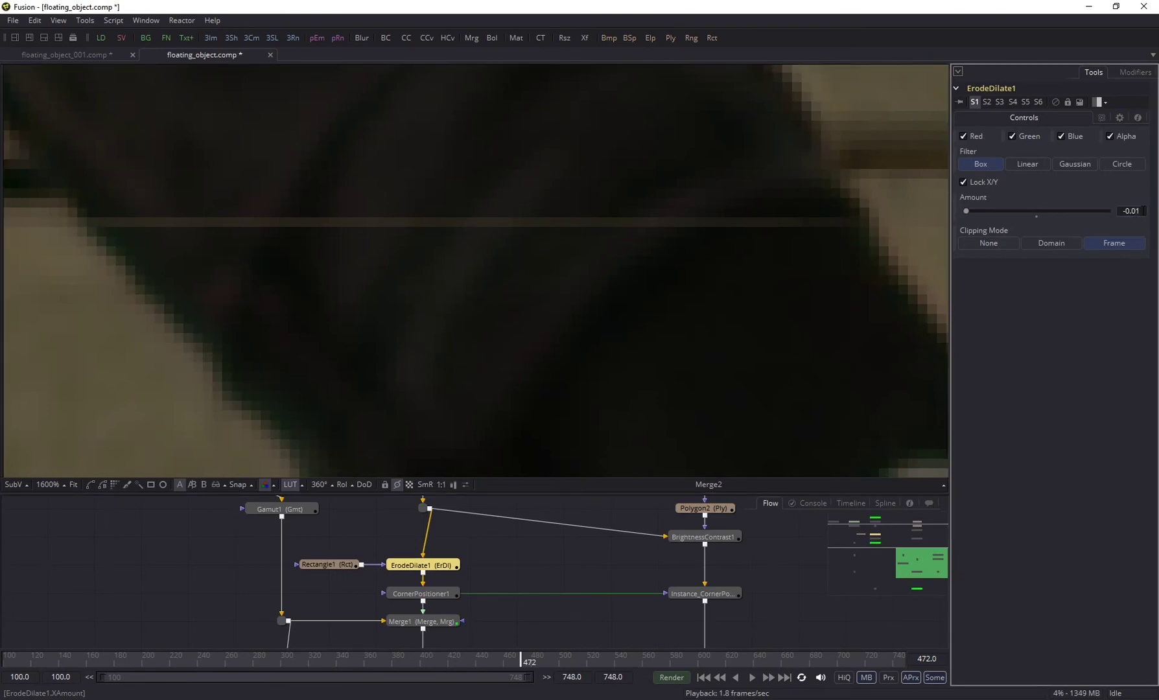
{"action": "key", "text": "BackSpace"}
{"action": "type", "text": "004"}
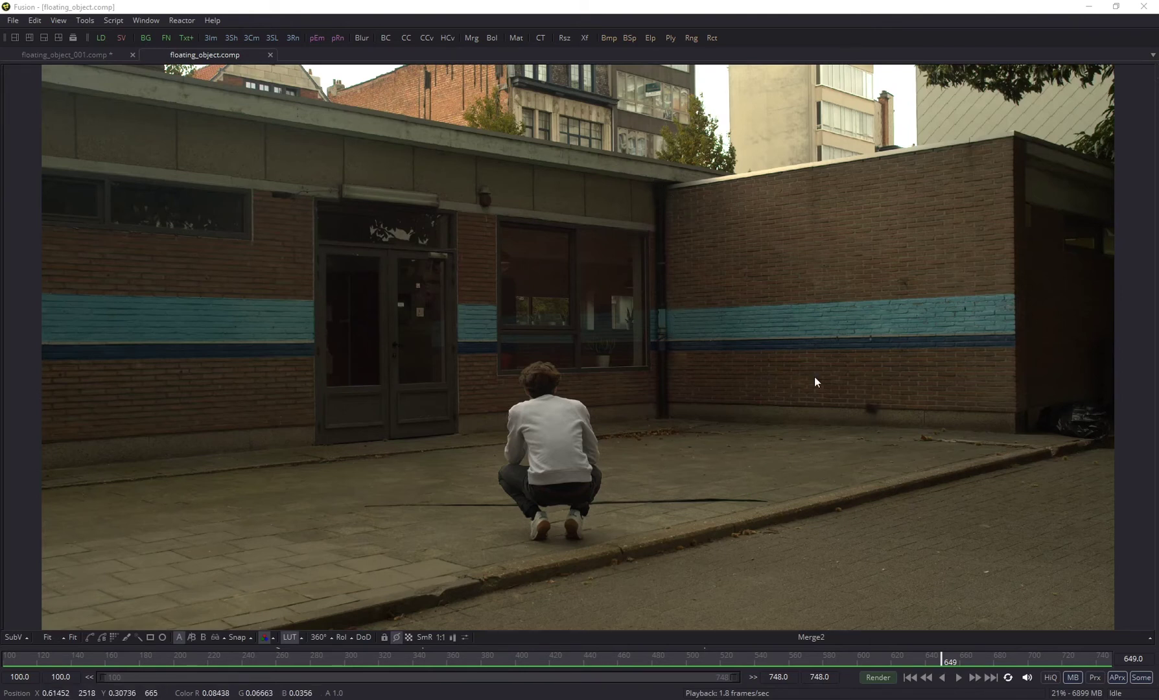
Go to frame 644 and bring back the node flow and tool controls alongside the viewer.
{"action": "left_click", "coordinate": [1135, 659]}
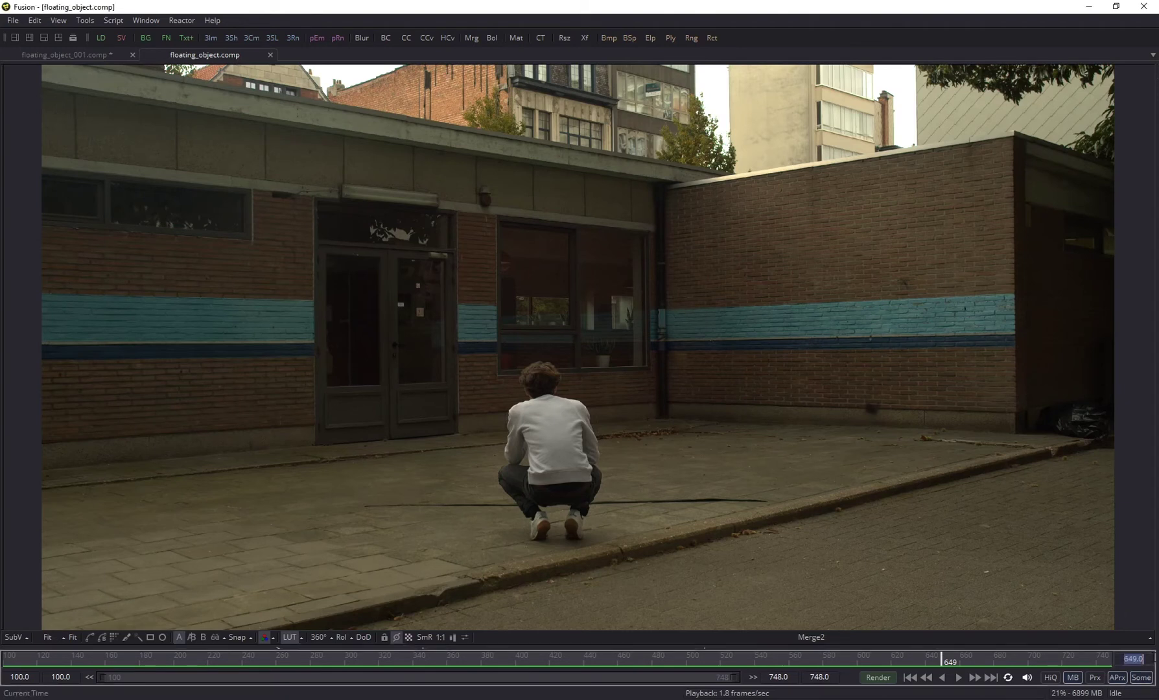
{"action": "type", "text": "644"}
{"action": "key", "text": "Return"}
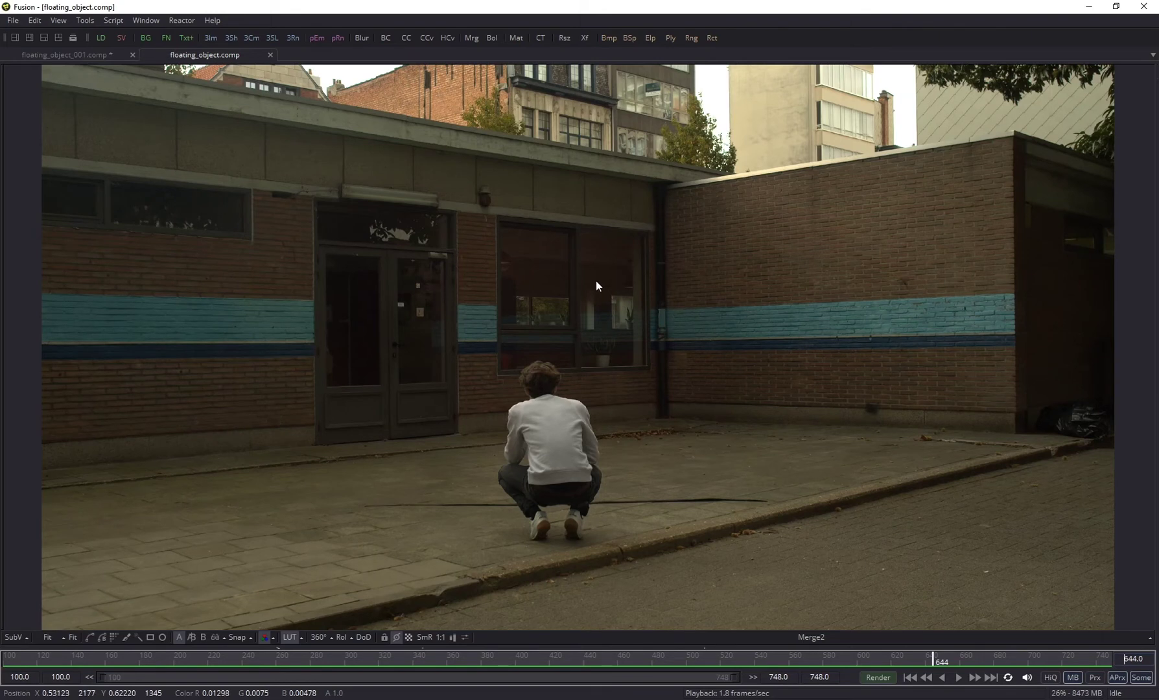
{"action": "key", "text": "F4"}
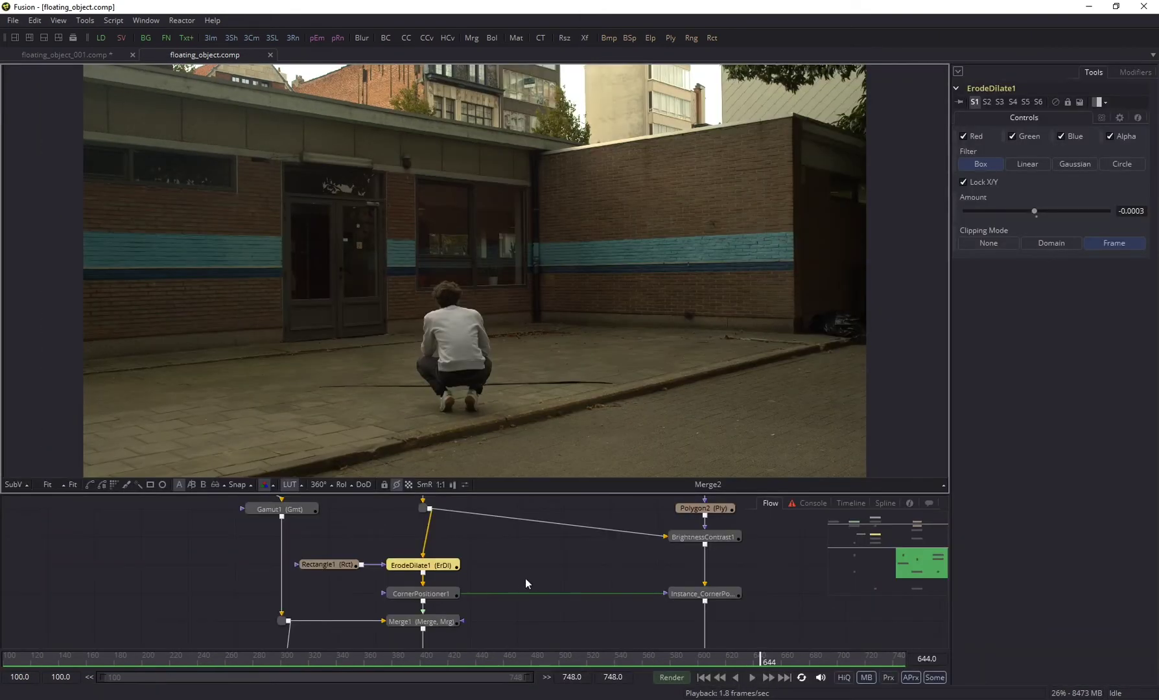
Tidy the upper node layout, moving the tracker, loader and gamut nodes and aligning PipeRouter4 level with BrightnessContrast1.
{"action": "scroll", "coordinate": [540, 584], "scroll_direction": "down", "scroll_amount": 3}
{"action": "mouse_move", "coordinate": [540, 585]}
{"action": "left_mouse_down"}
{"action": "mouse_move", "coordinate": [538, 525]}
{"action": "mouse_move", "coordinate": [539, 598]}
{"action": "left_mouse_up"}
{"action": "scroll", "coordinate": [460, 569], "scroll_direction": "up", "scroll_amount": 2}
{"action": "left_click_drag", "start_coordinate": [324, 518], "coordinate": [449, 579]}
{"action": "left_click", "coordinate": [447, 570]}
{"action": "left_click_drag", "start_coordinate": [640, 562], "coordinate": [503, 557]}
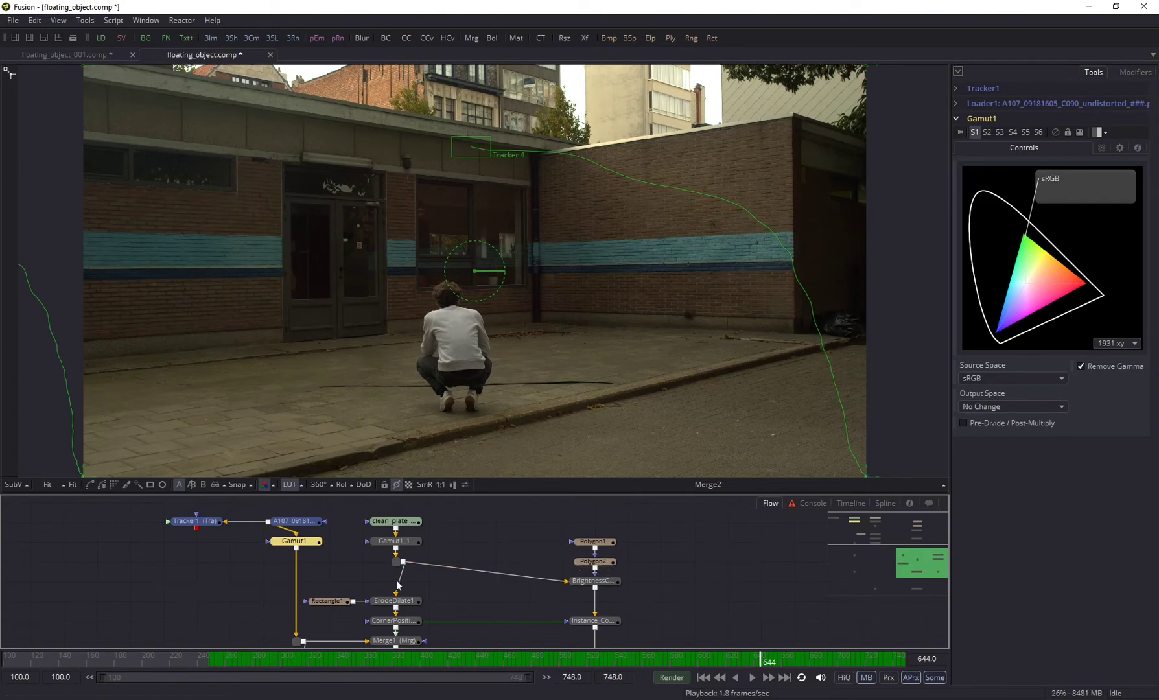
{"action": "left_click_drag", "start_coordinate": [402, 563], "coordinate": [401, 582]}
{"action": "left_click_drag", "start_coordinate": [595, 582], "coordinate": [537, 572]}
Add an underlay behind Polygon1, Polygon2, BrightnessContrast1 and Instance_CornerPositioner1 and name it GARBAGE_MATTE.
{"action": "left_click_drag", "start_coordinate": [478, 513], "coordinate": [649, 627]}
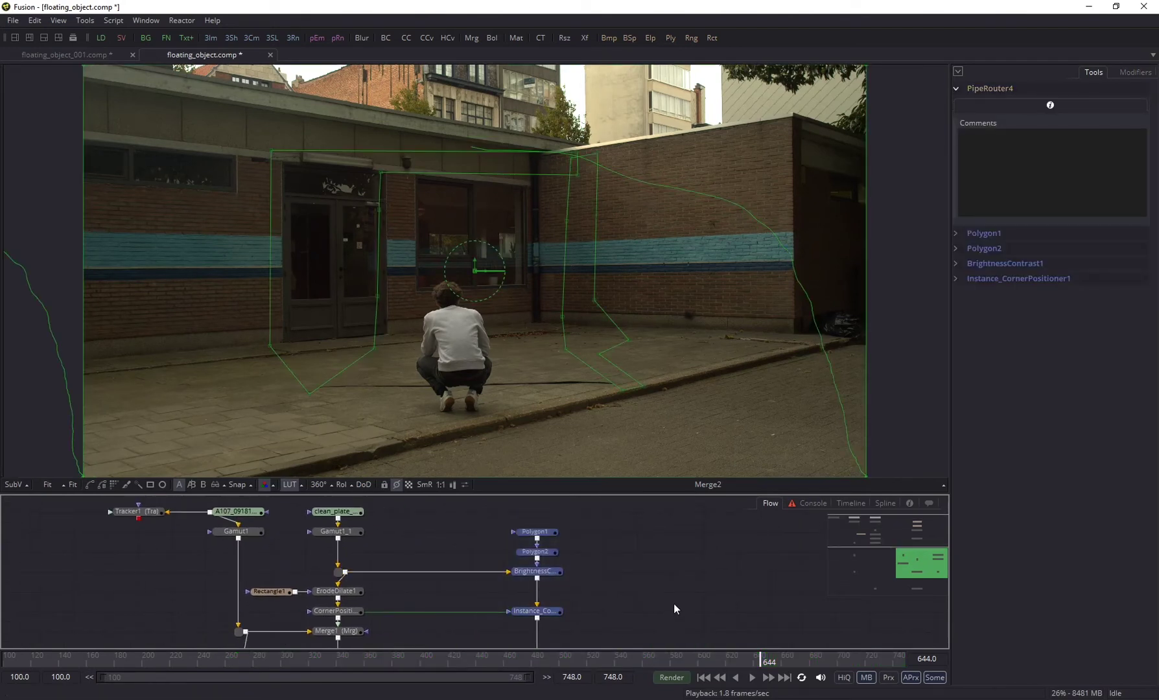
{"action": "key", "text": "shift+space"}
{"action": "type", "text": "eround"}
{"action": "key", "text": "Return"}
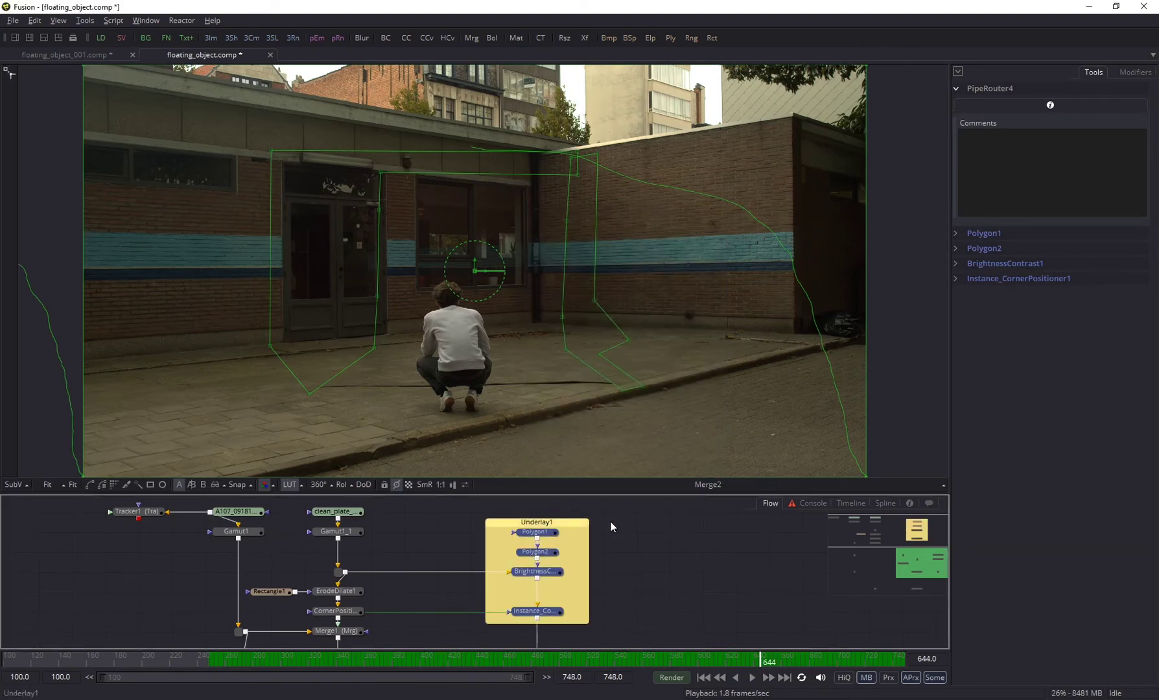
{"action": "left_click", "coordinate": [547, 522]}
{"action": "left_click", "coordinate": [544, 523]}
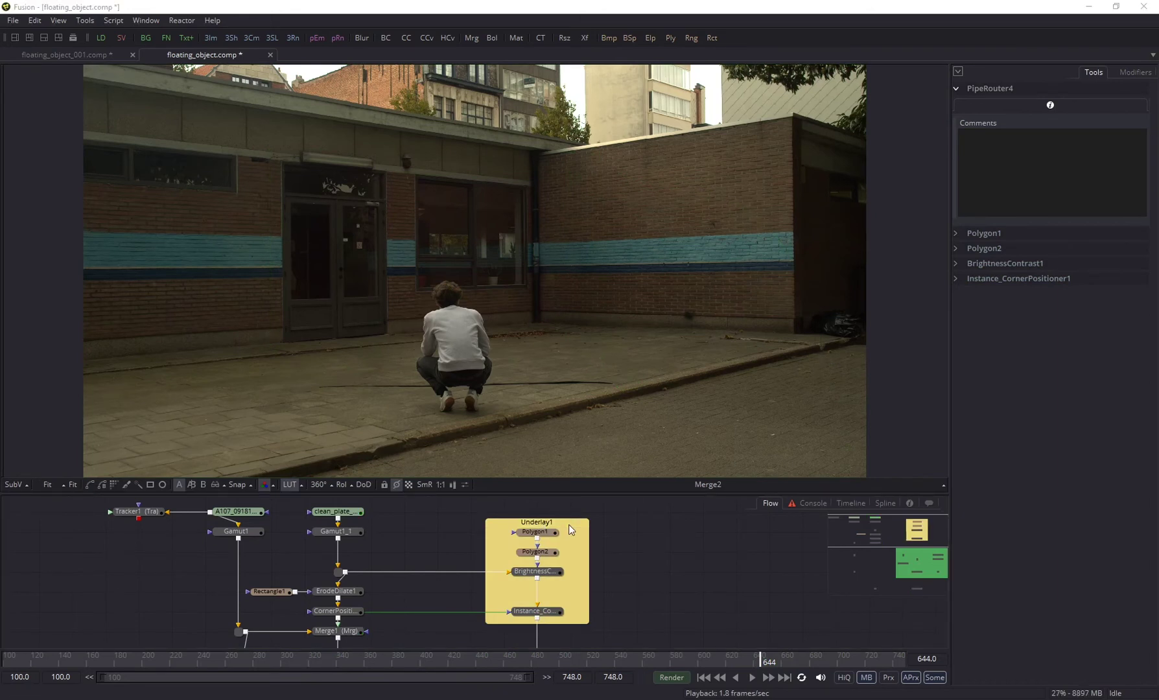
Add an underlay behind Tracker1, both loaders and their gamut nodes, and name it LOADER.
{"action": "left_click_drag", "start_coordinate": [395, 572], "coordinate": [437, 530]}
{"action": "scroll", "coordinate": [437, 530], "scroll_direction": "down", "scroll_amount": 8}
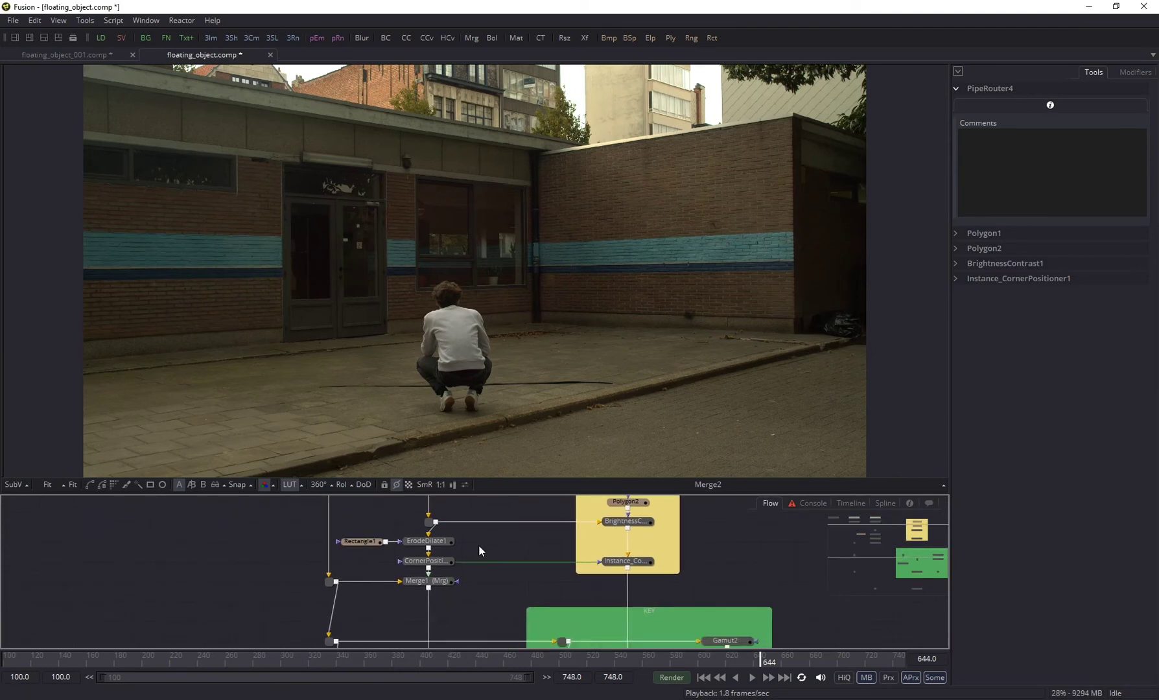
{"action": "scroll", "coordinate": [451, 512], "scroll_direction": "up", "scroll_amount": 8}
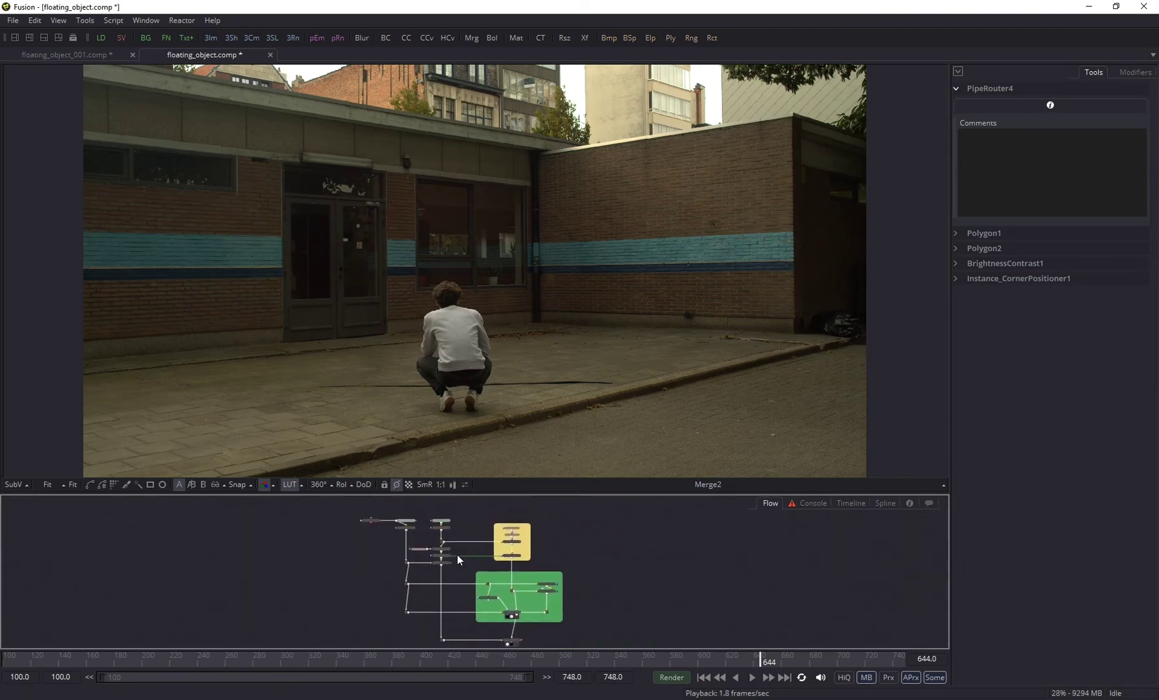
{"action": "left_click_drag", "start_coordinate": [334, 562], "coordinate": [447, 558]}
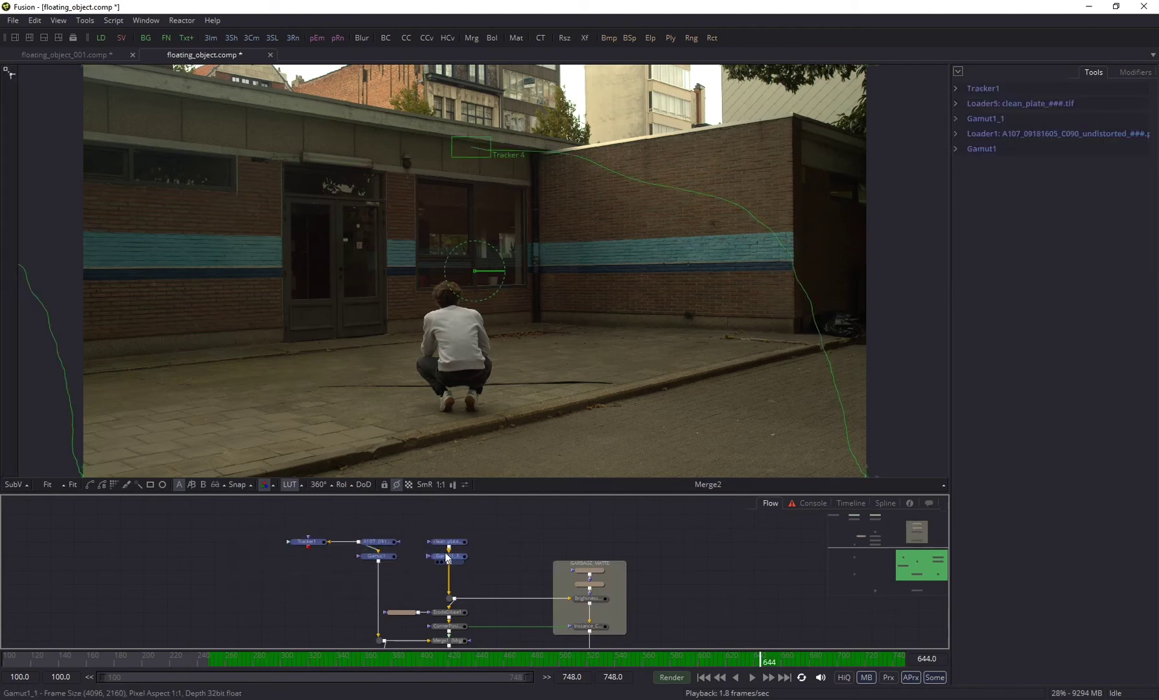
{"action": "left_click", "coordinate": [447, 557]}
{"action": "key", "text": "shift+space"}
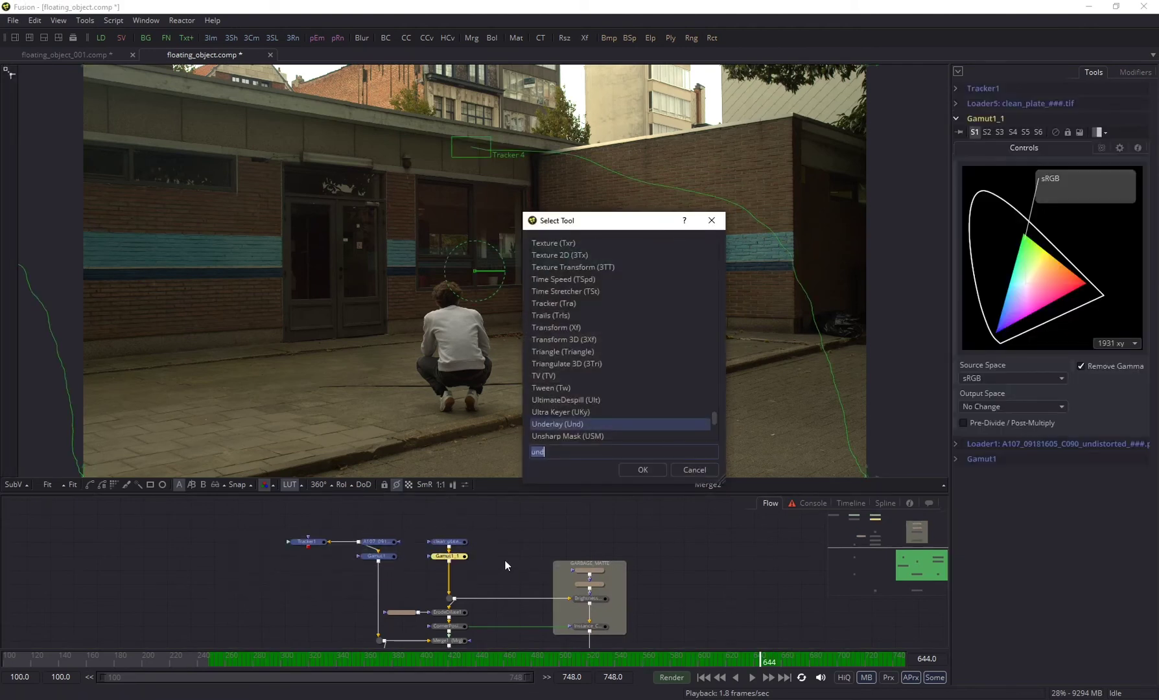
{"action": "key", "text": "Return"}
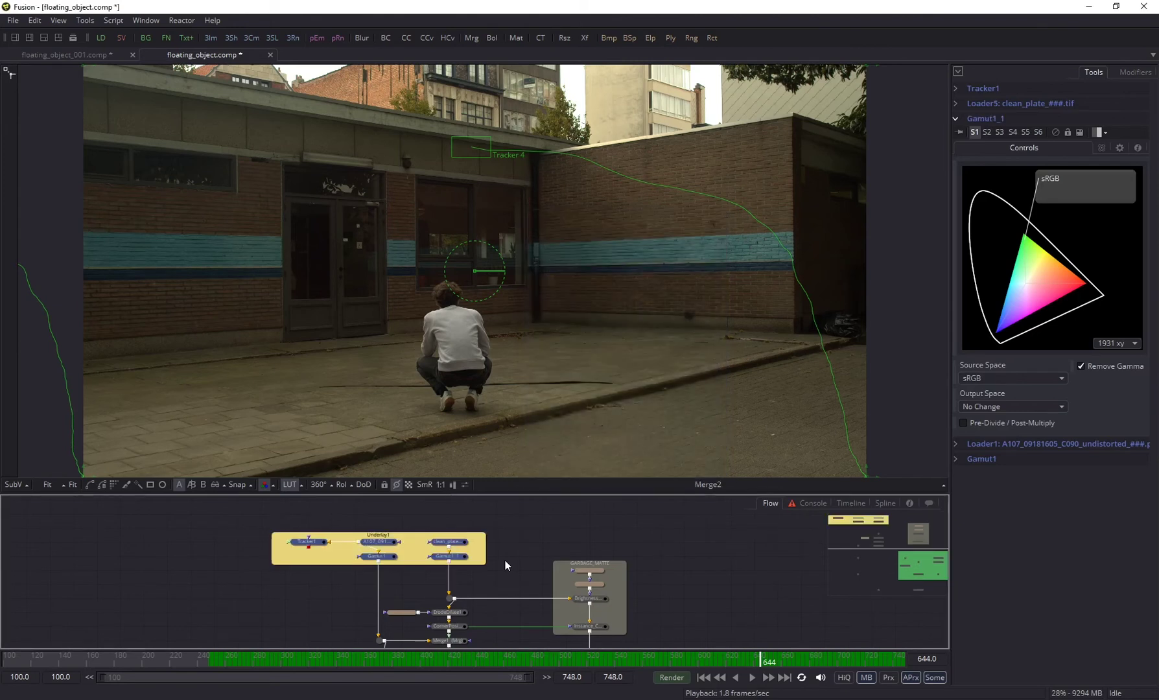
{"action": "left_click", "coordinate": [407, 536]}
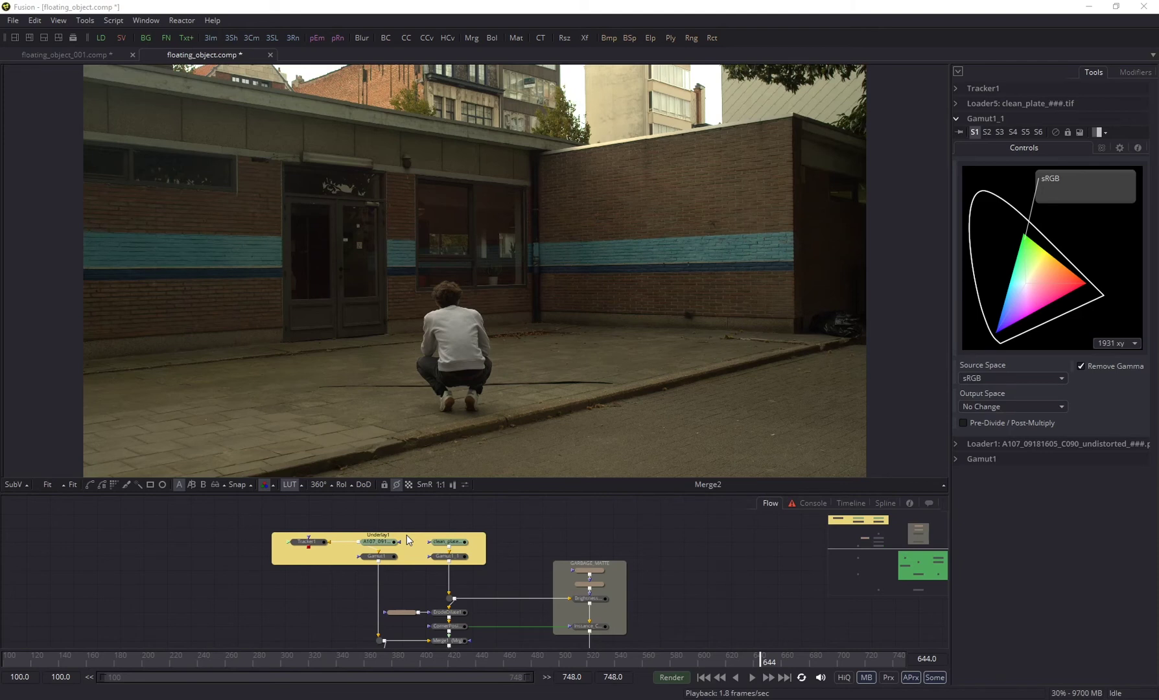
{"action": "type", "text": "LOADER"}
{"action": "key", "text": "Return"}
Enlarge the LOADER underlay to leave more margin around its nodes and below its title.
{"action": "left_click_drag", "start_coordinate": [487, 571], "coordinate": [491, 537]}
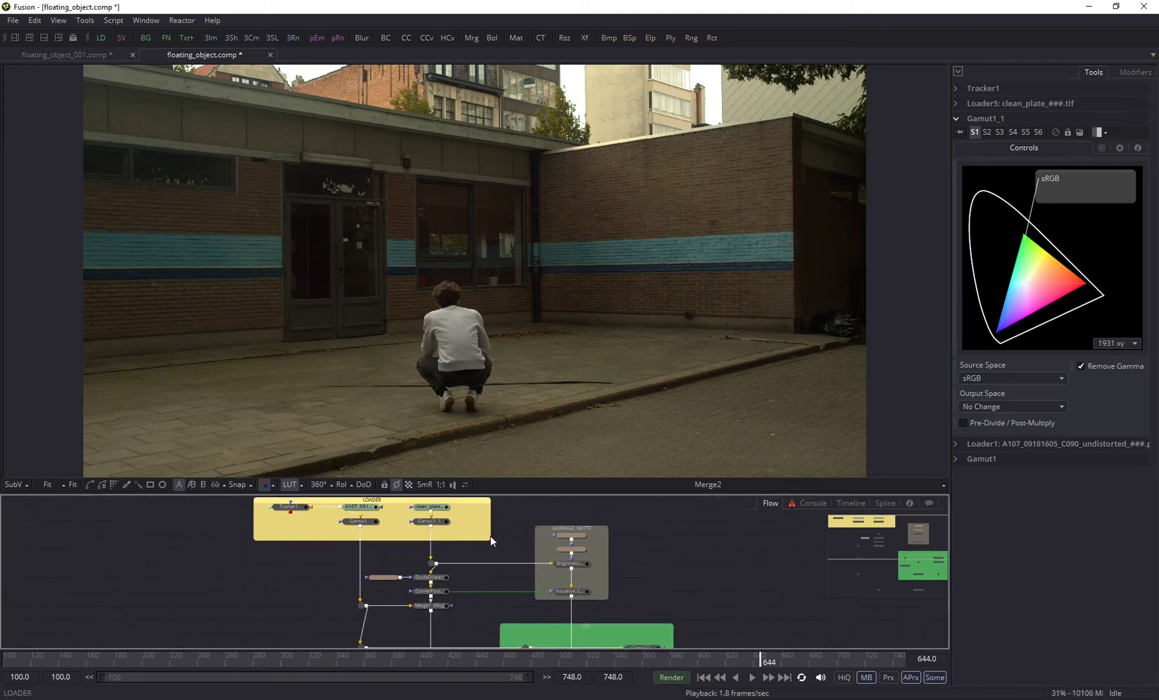
{"action": "scroll", "coordinate": [397, 551], "scroll_direction": "up", "scroll_amount": 3}
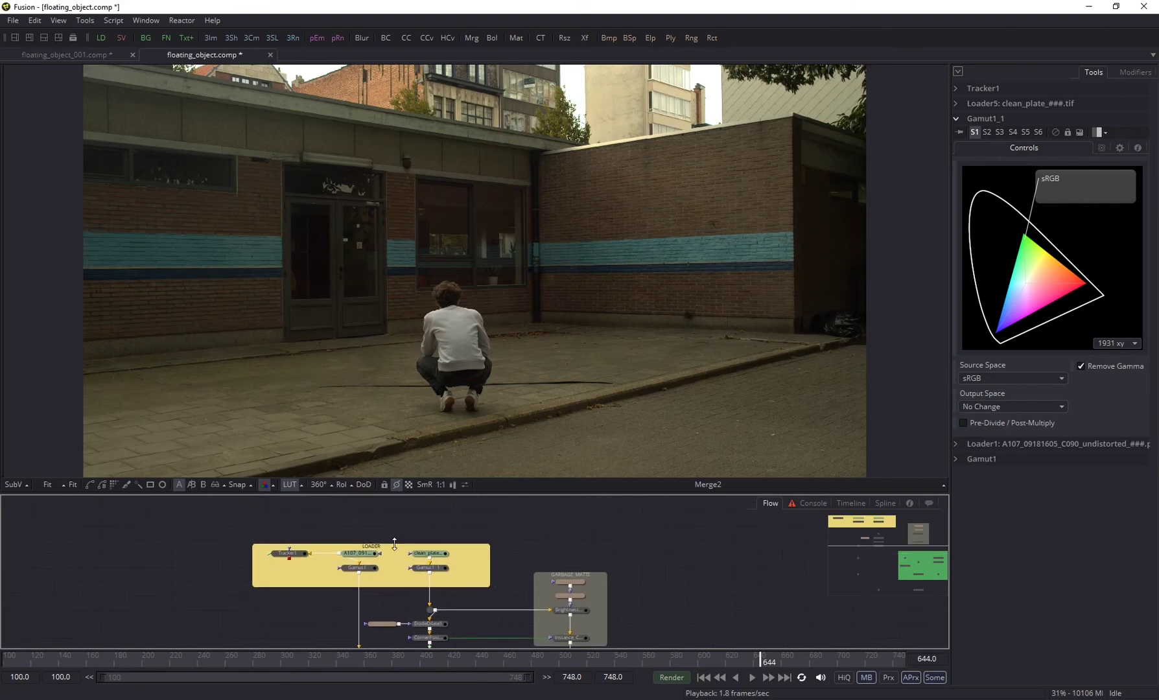
{"action": "left_click_drag", "start_coordinate": [394, 543], "coordinate": [395, 536]}
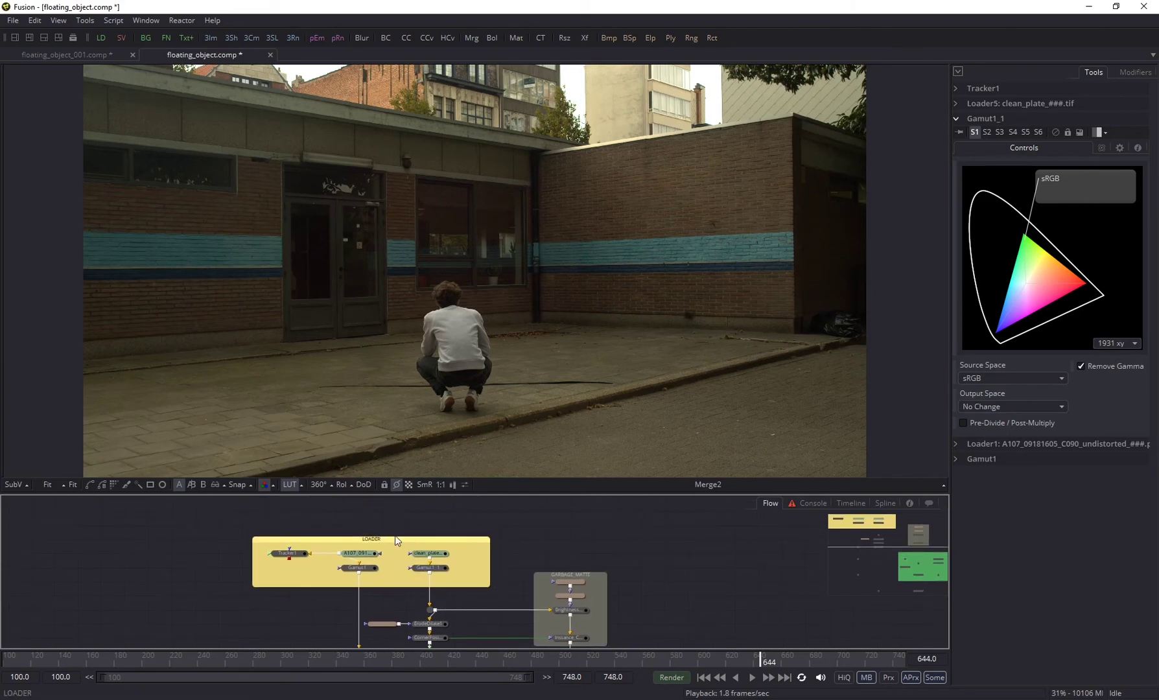
Shift Tracker1, Loader1, Gamut1 and PipeRouter1 to PipeRouter3 away from the clean plate column, and widen the LOADER underlay to enclose them.
{"action": "scroll", "coordinate": [472, 551], "scroll_direction": "down", "scroll_amount": 4}
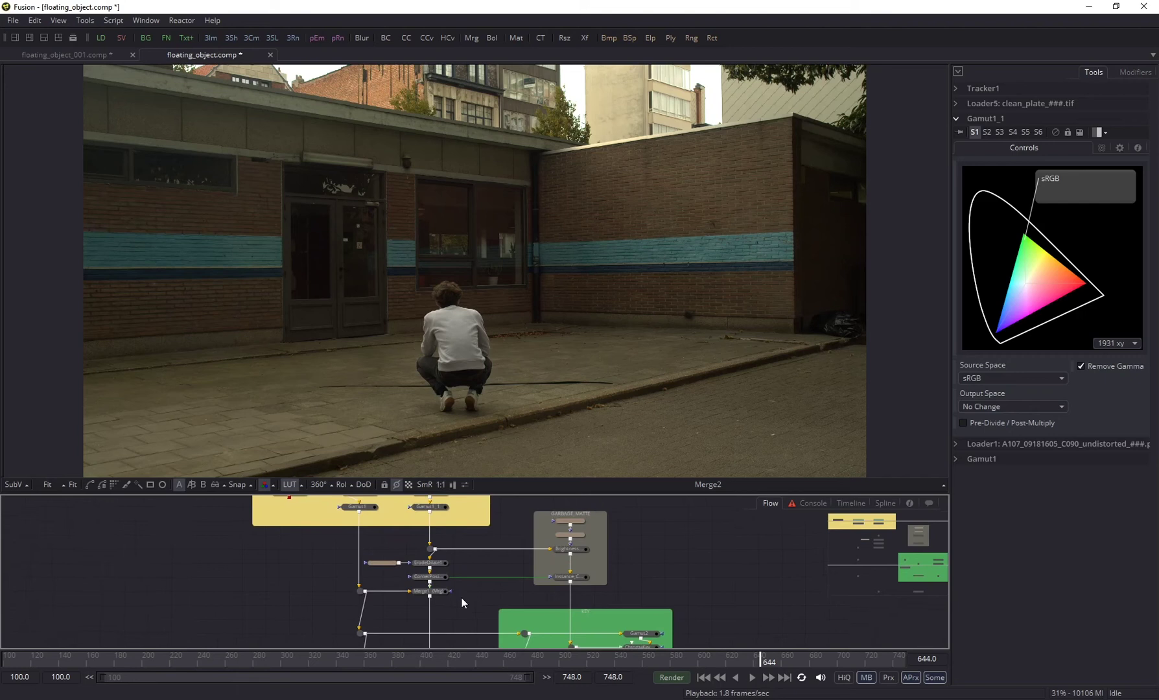
{"action": "scroll", "coordinate": [462, 603], "scroll_direction": "down", "scroll_amount": 4}
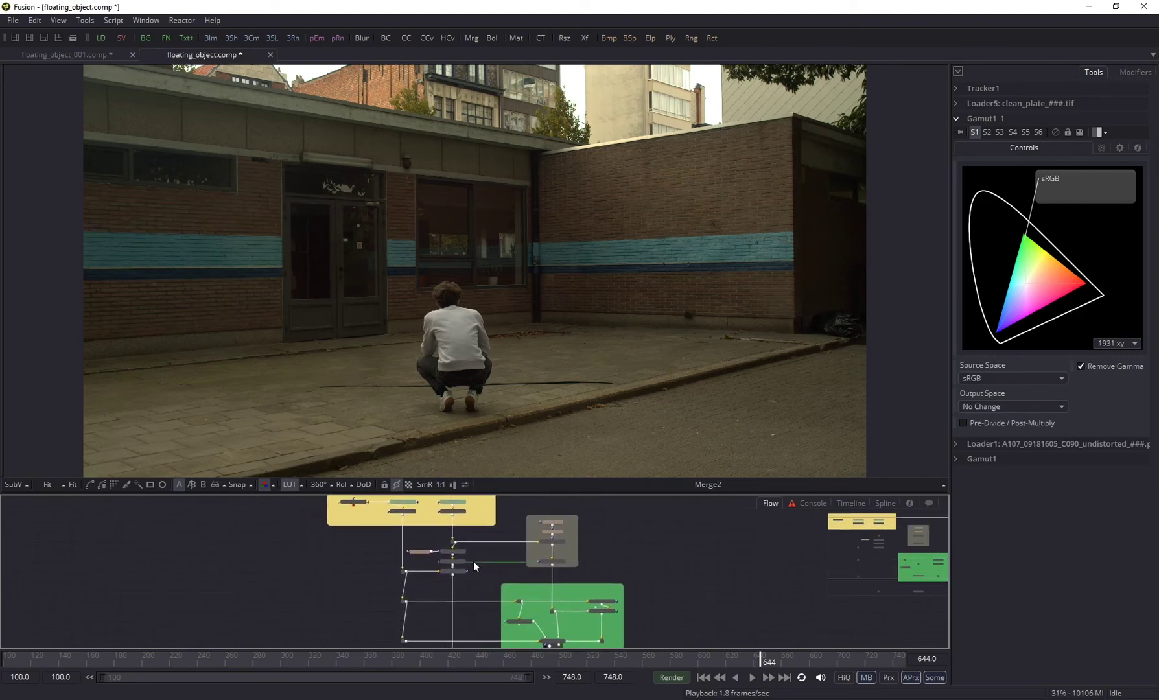
{"action": "scroll", "coordinate": [363, 558], "scroll_direction": "down", "scroll_amount": 2}
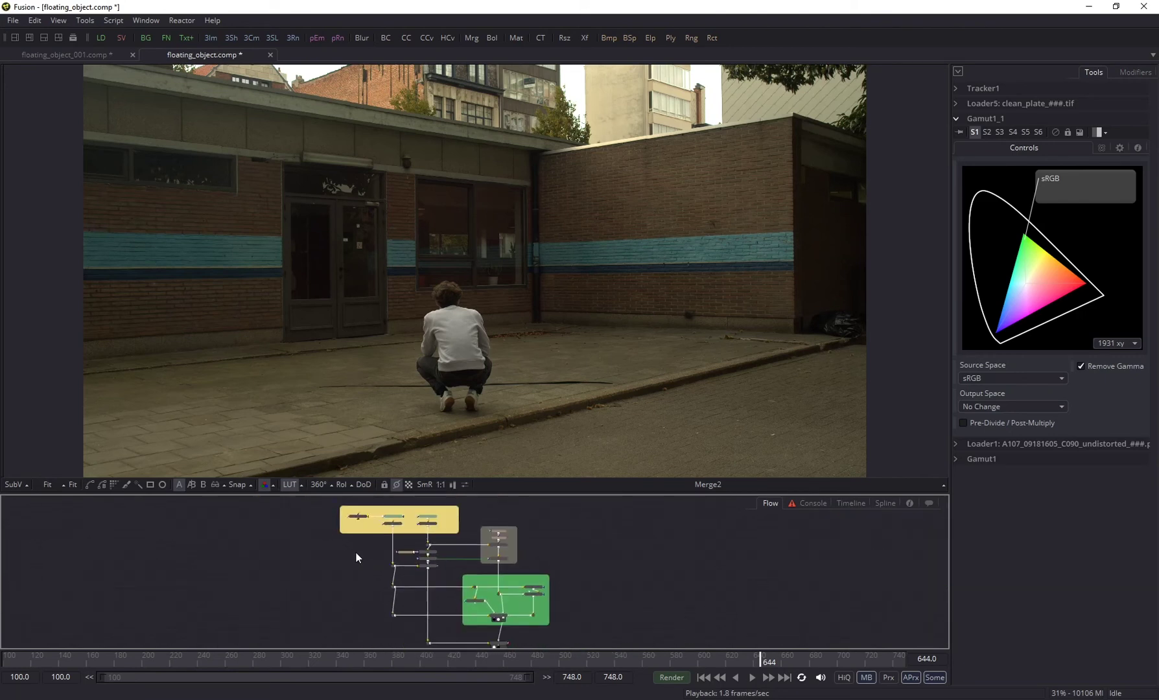
{"action": "left_click_drag", "start_coordinate": [313, 508], "coordinate": [390, 616]}
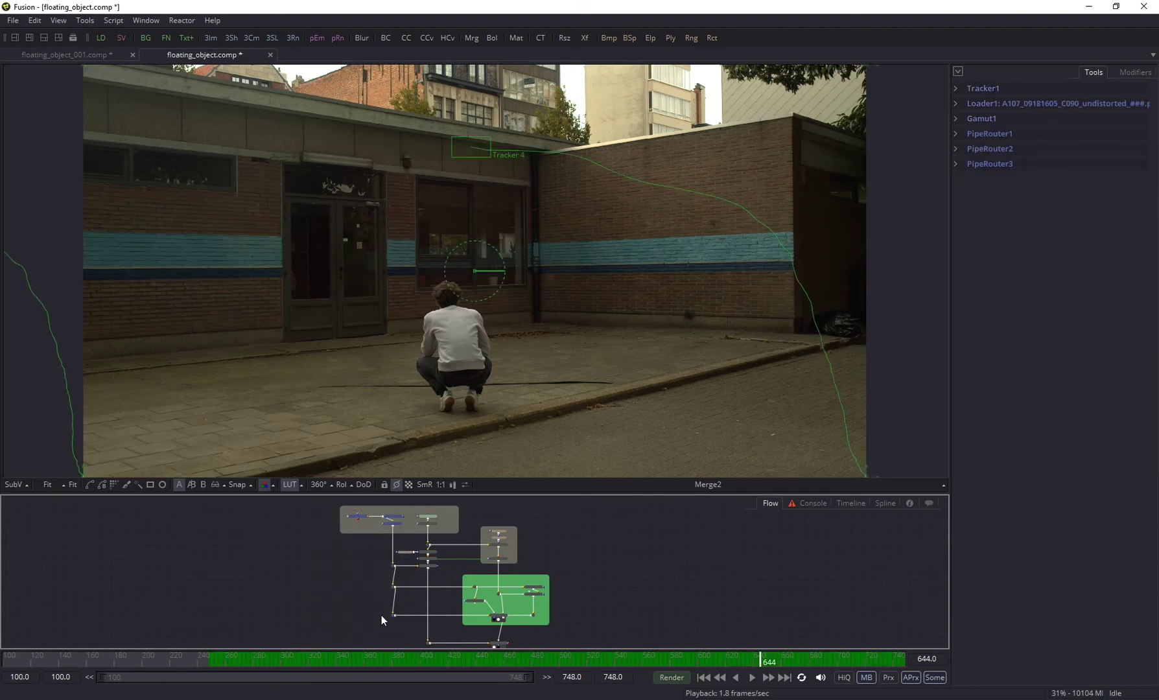
{"action": "key", "text": "ctrl+p"}
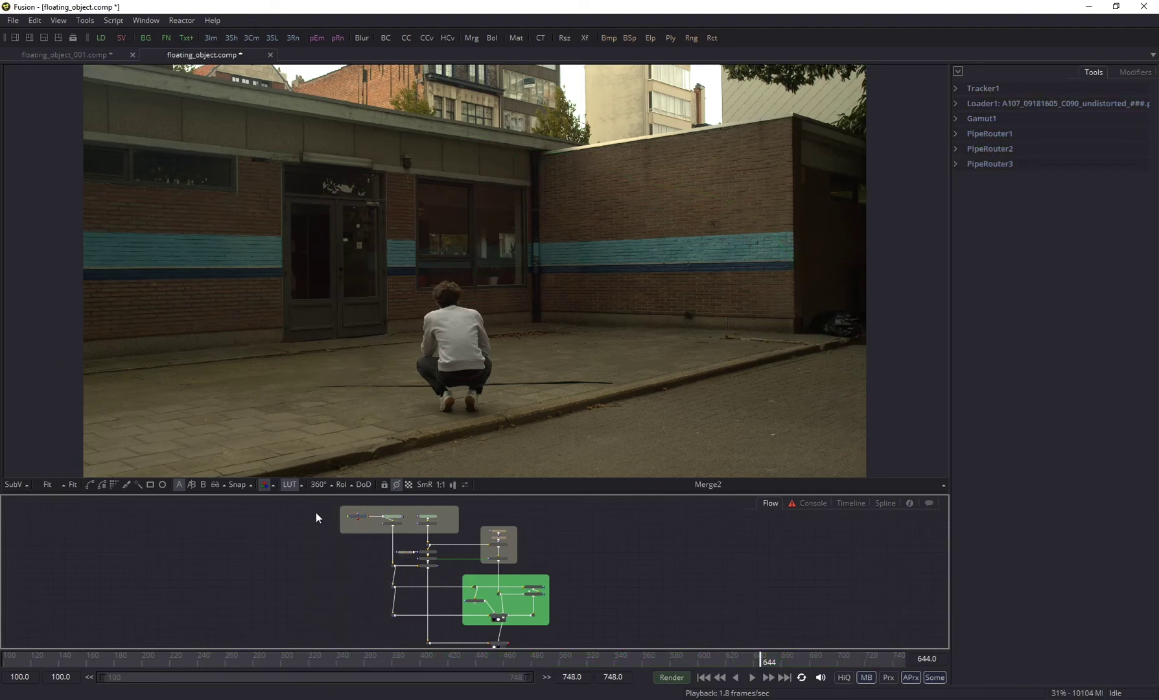
{"action": "left_click_drag", "start_coordinate": [355, 550], "coordinate": [373, 524]}
{"action": "key", "text": "ctrl+p"}
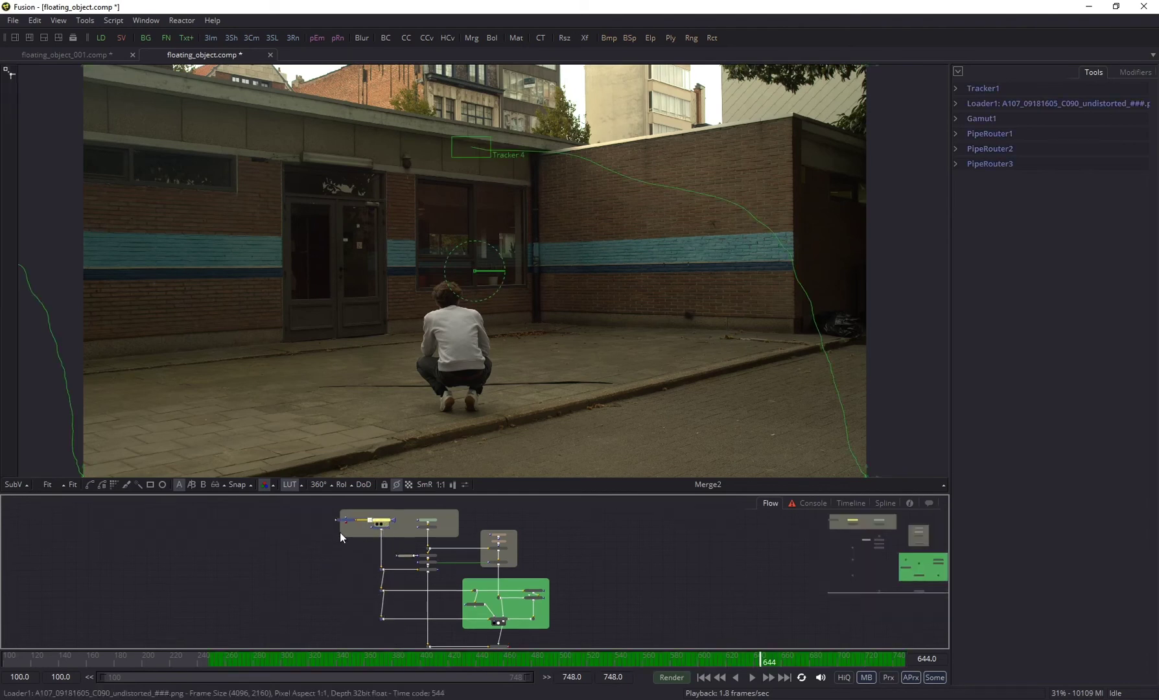
{"action": "key", "text": "ctrl+p"}
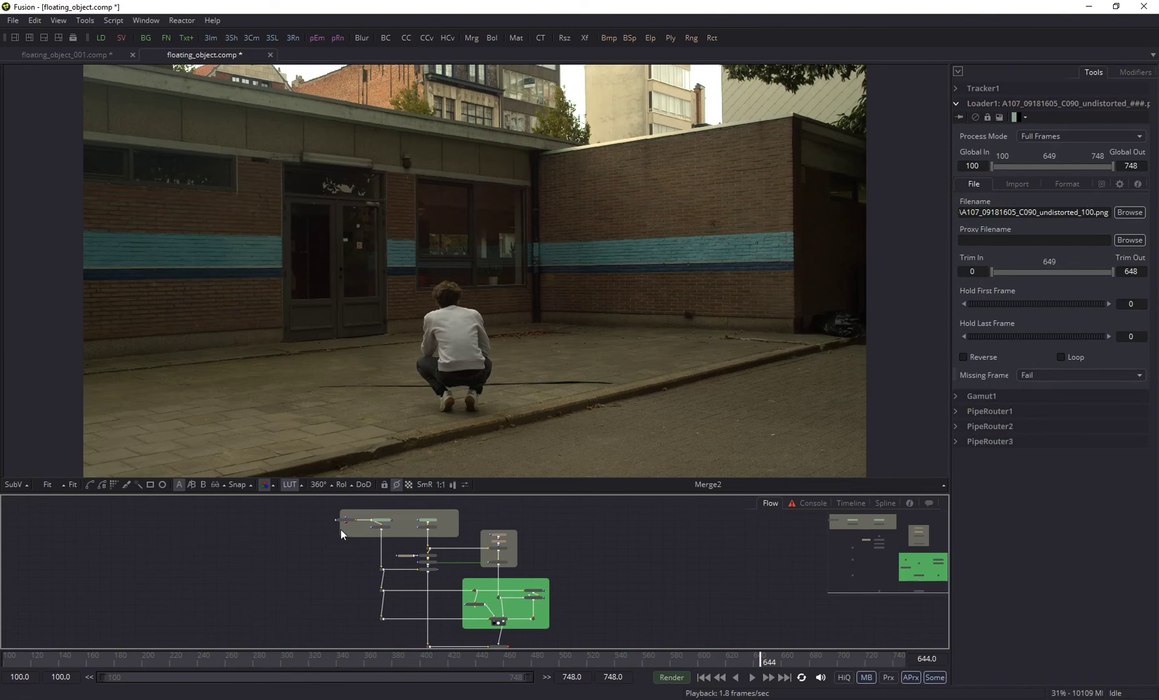
{"action": "left_click_drag", "start_coordinate": [341, 529], "coordinate": [326, 529]}
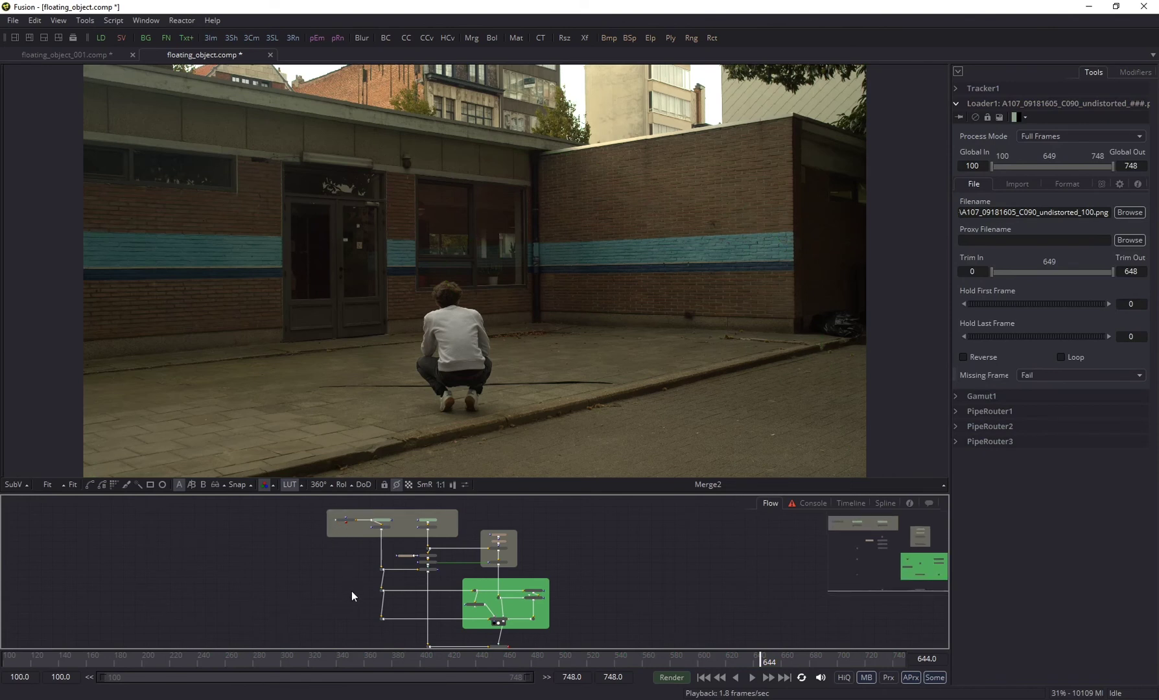
Move the LOADER underlay with its nodes slightly upward to separate it from the rest of the flow.
{"action": "scroll", "coordinate": [351, 590], "scroll_direction": "up", "scroll_amount": 2}
{"action": "scroll", "coordinate": [399, 589], "scroll_direction": "up", "scroll_amount": 2}
{"action": "left_click_drag", "start_coordinate": [383, 590], "coordinate": [366, 623]}
{"action": "left_click", "coordinate": [365, 520]}
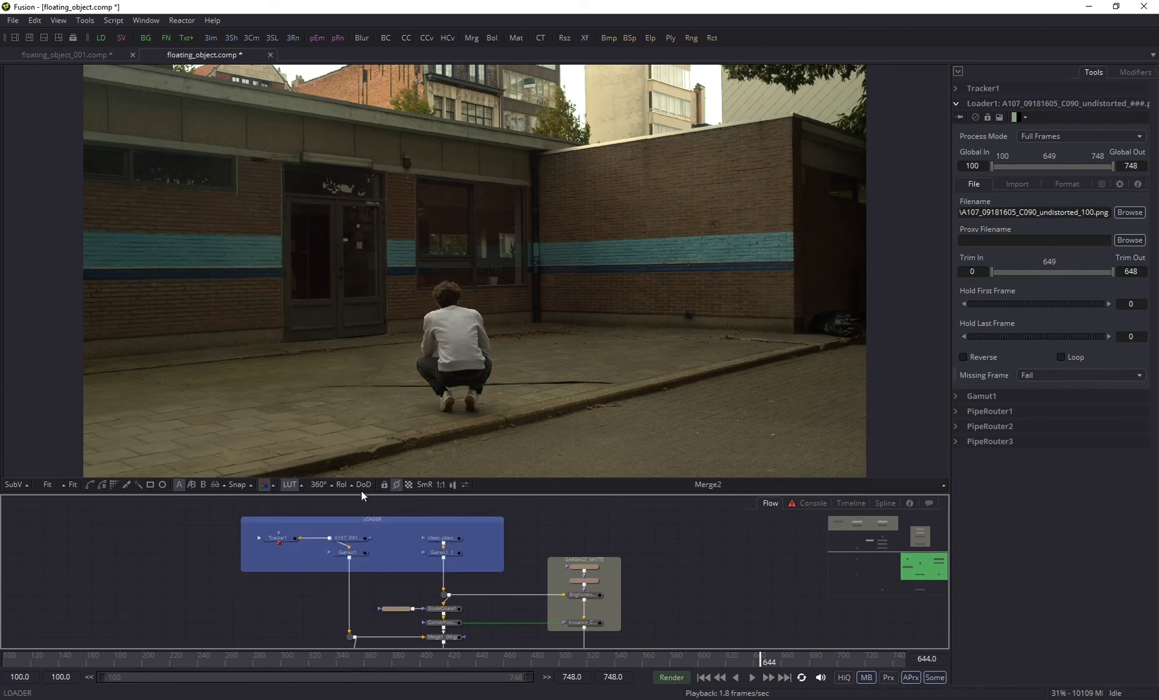
{"action": "left_click", "coordinate": [356, 539]}
{"action": "scroll", "coordinate": [373, 536], "scroll_direction": "down", "scroll_amount": 2}
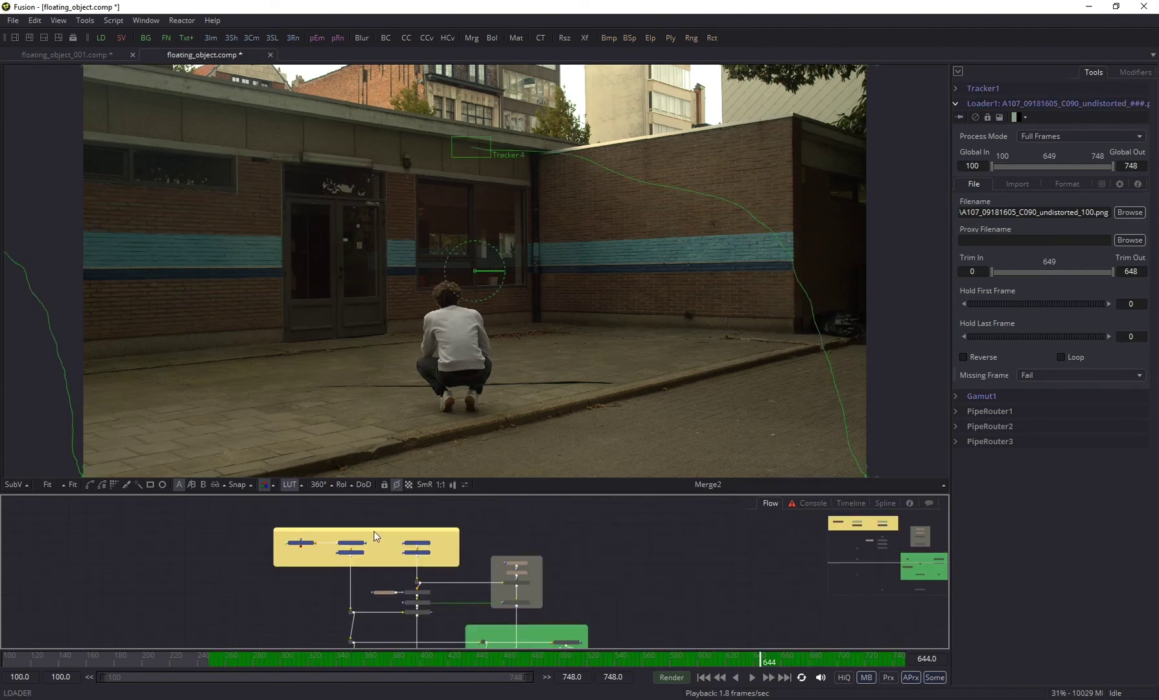
{"action": "left_click", "coordinate": [375, 535]}
{"action": "scroll", "coordinate": [378, 602], "scroll_direction": "up", "scroll_amount": 2}
{"action": "left_click_drag", "start_coordinate": [378, 598], "coordinate": [370, 567]}
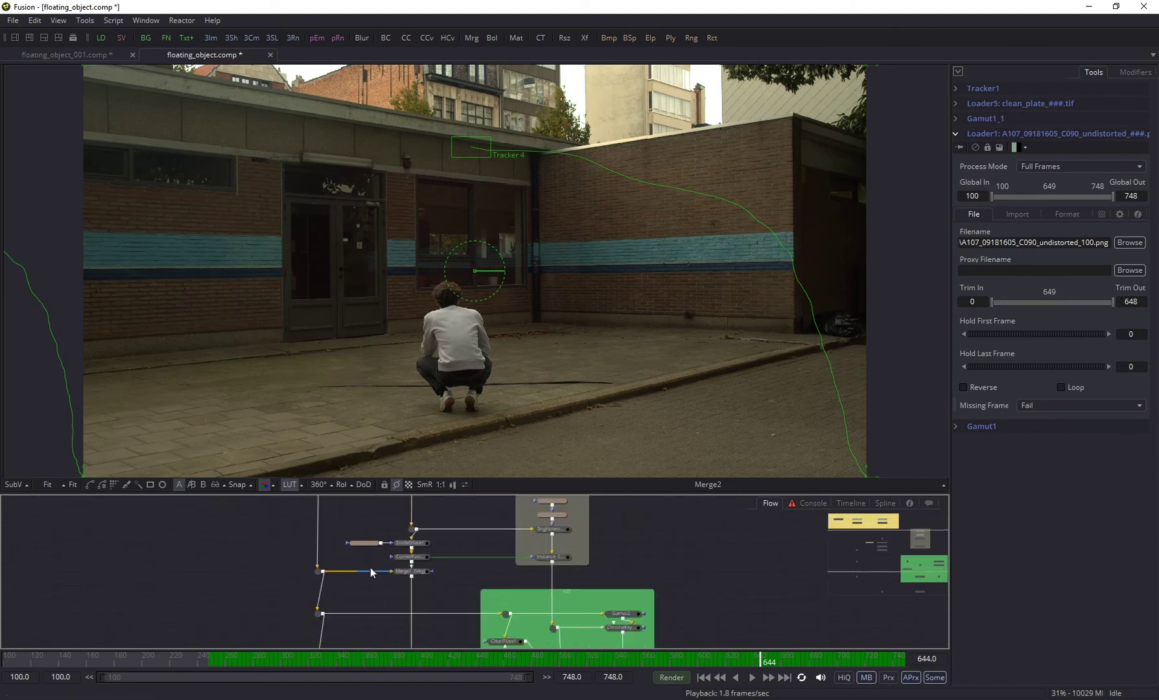
Add an underlay behind Rectangle1, ErodeDilate1, CornerPositioner1, Merge1 and PipeRouter4, and name it MERGE_CLEAN_PLATE.
{"action": "scroll", "coordinate": [370, 567], "scroll_direction": "up", "scroll_amount": 2}
{"action": "left_click_drag", "start_coordinate": [298, 515], "coordinate": [449, 627]}
{"action": "key", "text": "shift+space"}
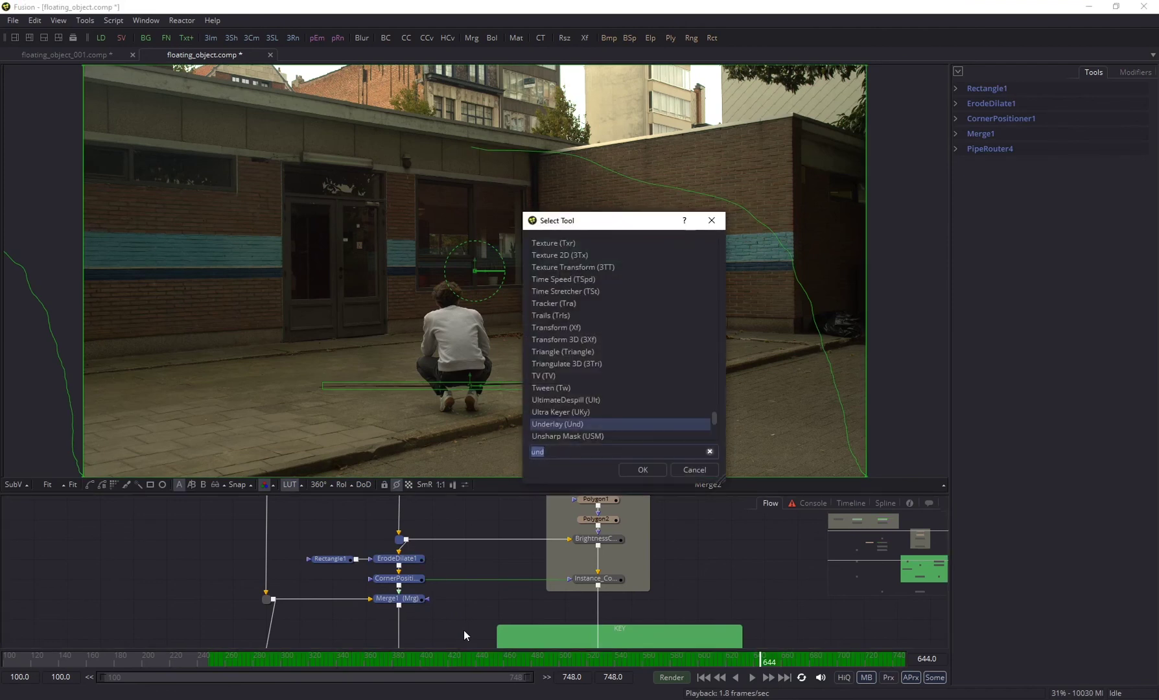
{"action": "key", "text": "Return"}
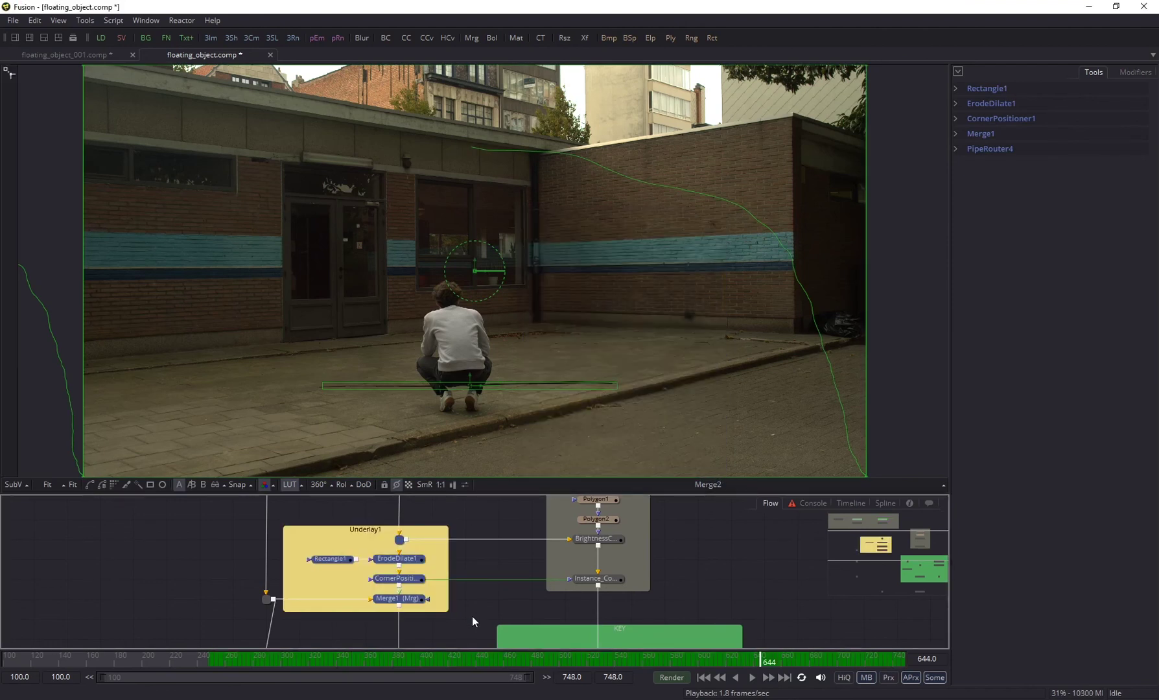
{"action": "left_click", "coordinate": [319, 522]}
{"action": "left_click", "coordinate": [334, 529]}
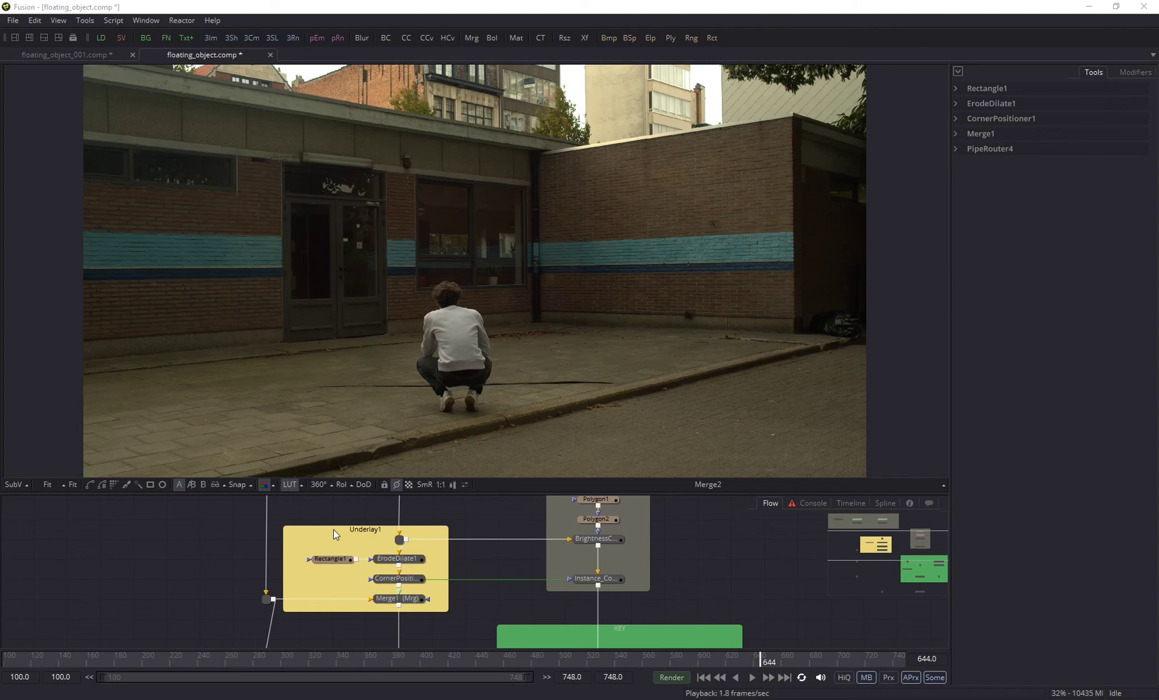
{"action": "key", "text": "Return"}
Set the tile color of the GARBAGE_MATTE underlay to the muted blue-purple basic color #55557f.
{"action": "scroll", "coordinate": [523, 582], "scroll_direction": "up", "scroll_amount": 2}
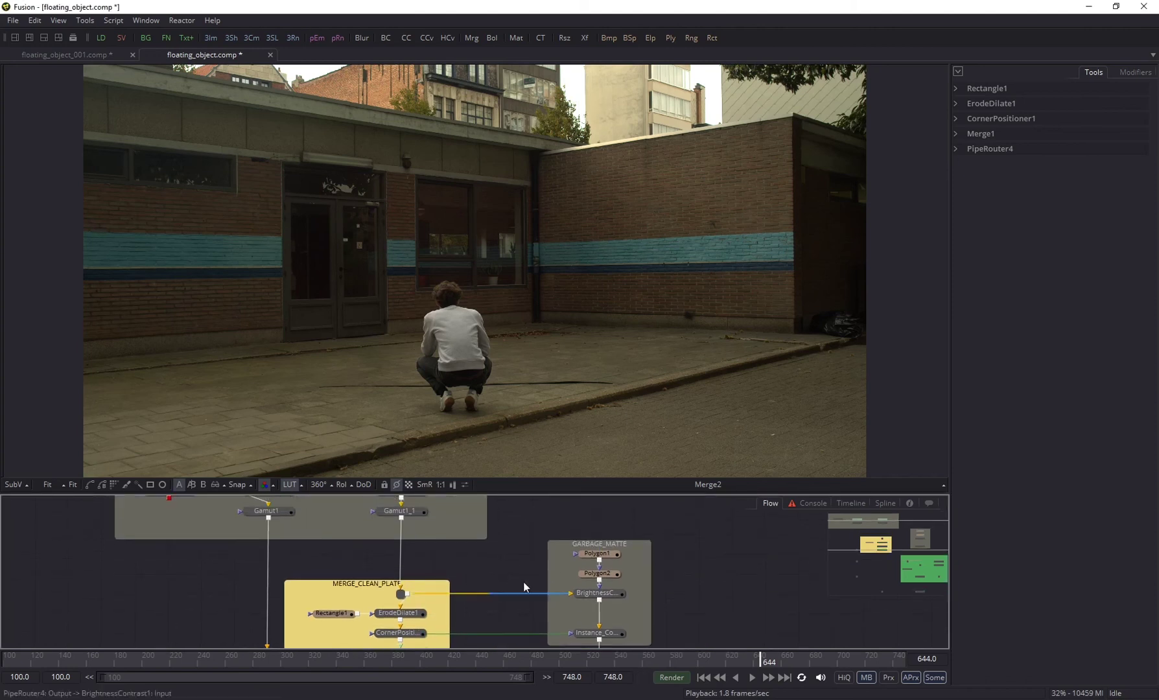
{"action": "left_click", "coordinate": [583, 546]}
{"action": "scroll", "coordinate": [584, 546], "scroll_direction": "down", "scroll_amount": 1}
{"action": "right_click", "coordinate": [579, 522]}
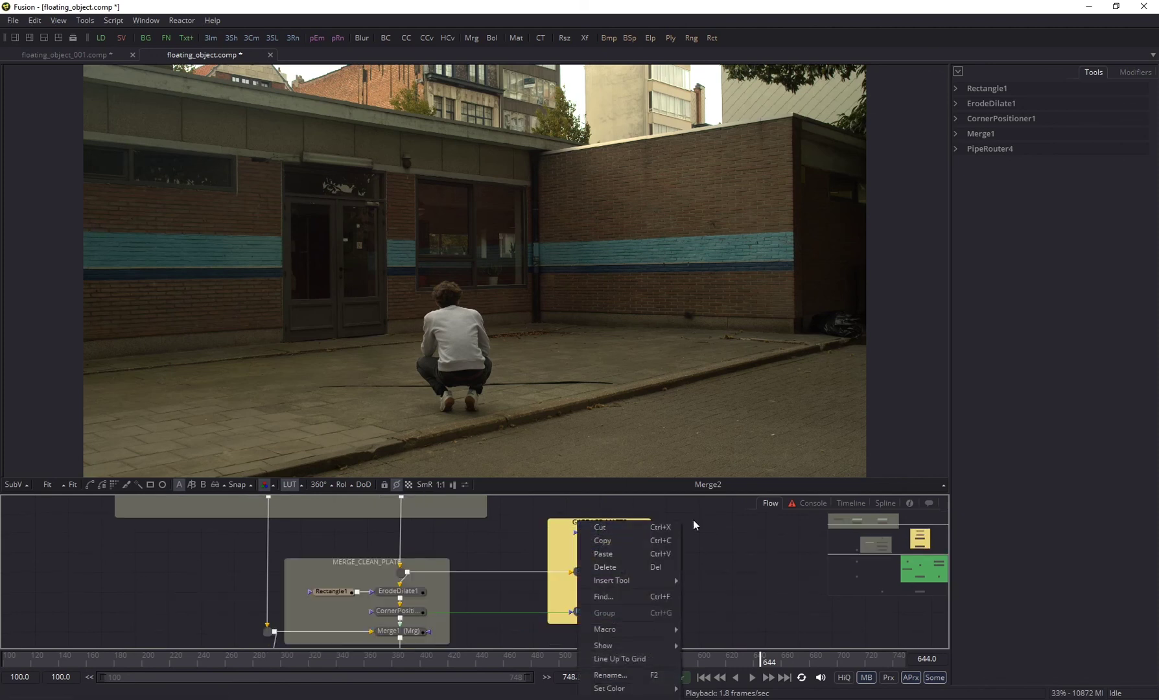
{"action": "mouse_move", "coordinate": [675, 689]}
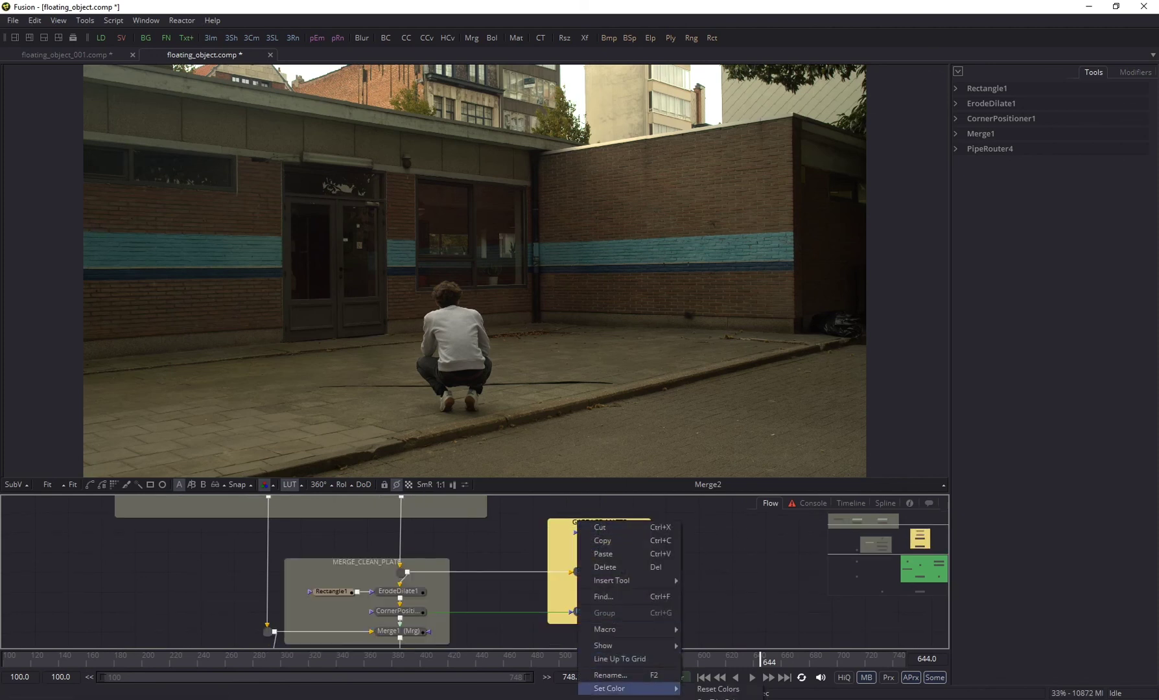
{"action": "left_click", "coordinate": [720, 689]}
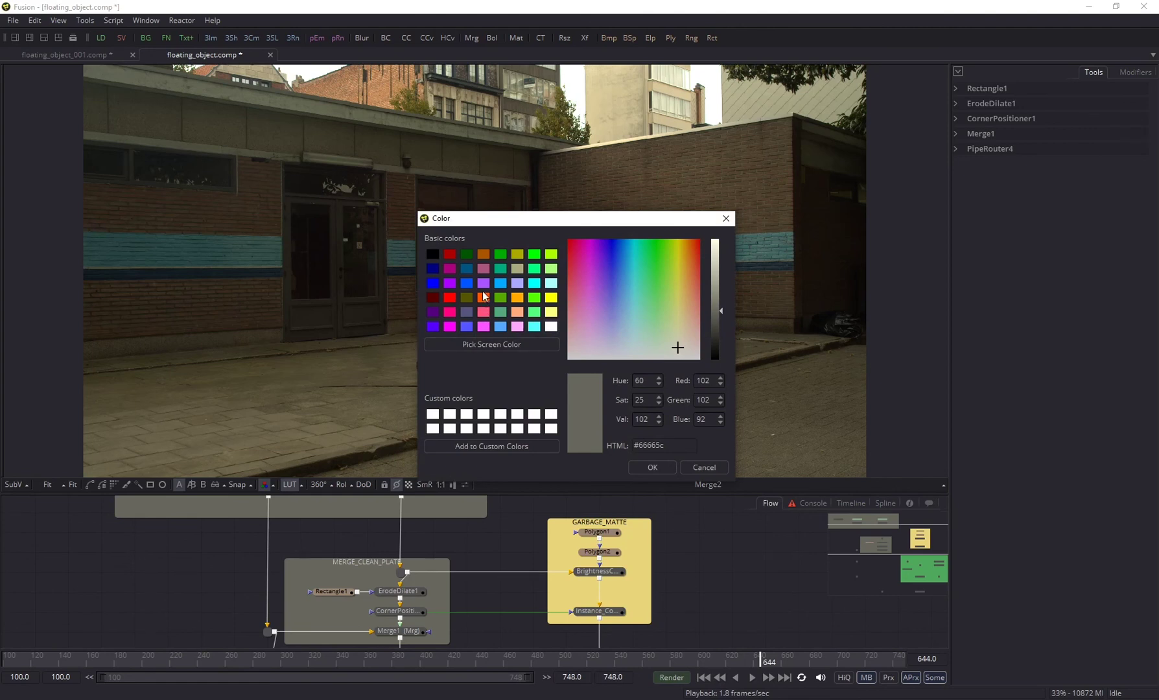
{"action": "left_click", "coordinate": [465, 313]}
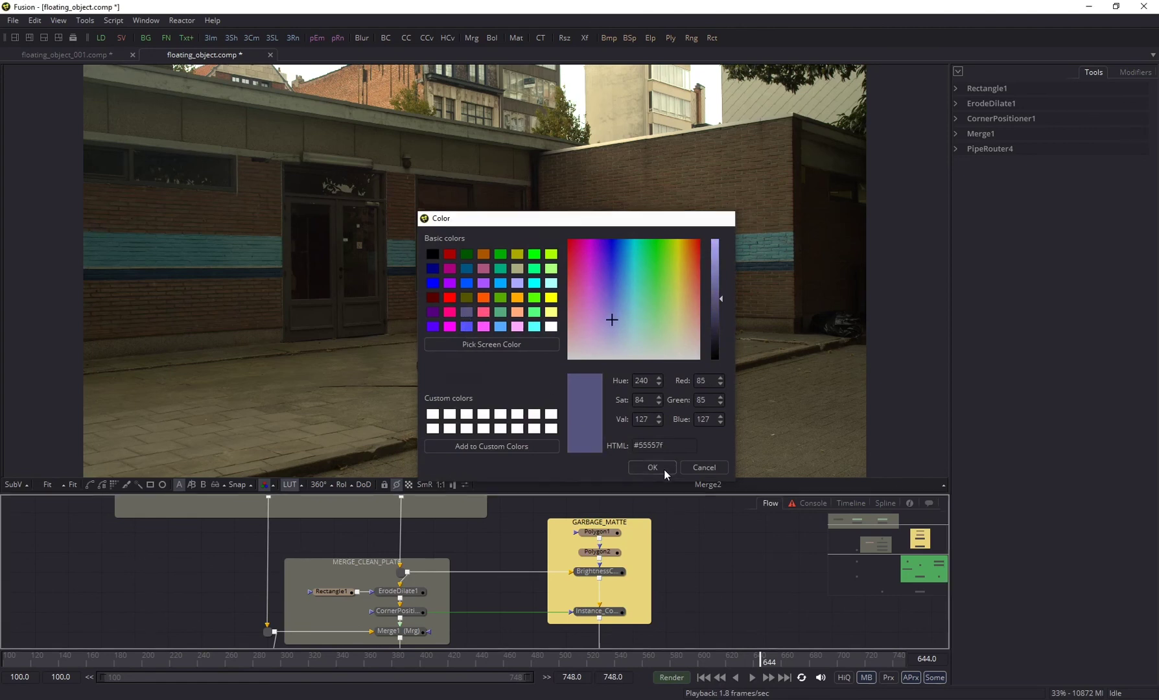
{"action": "left_click", "coordinate": [662, 468]}
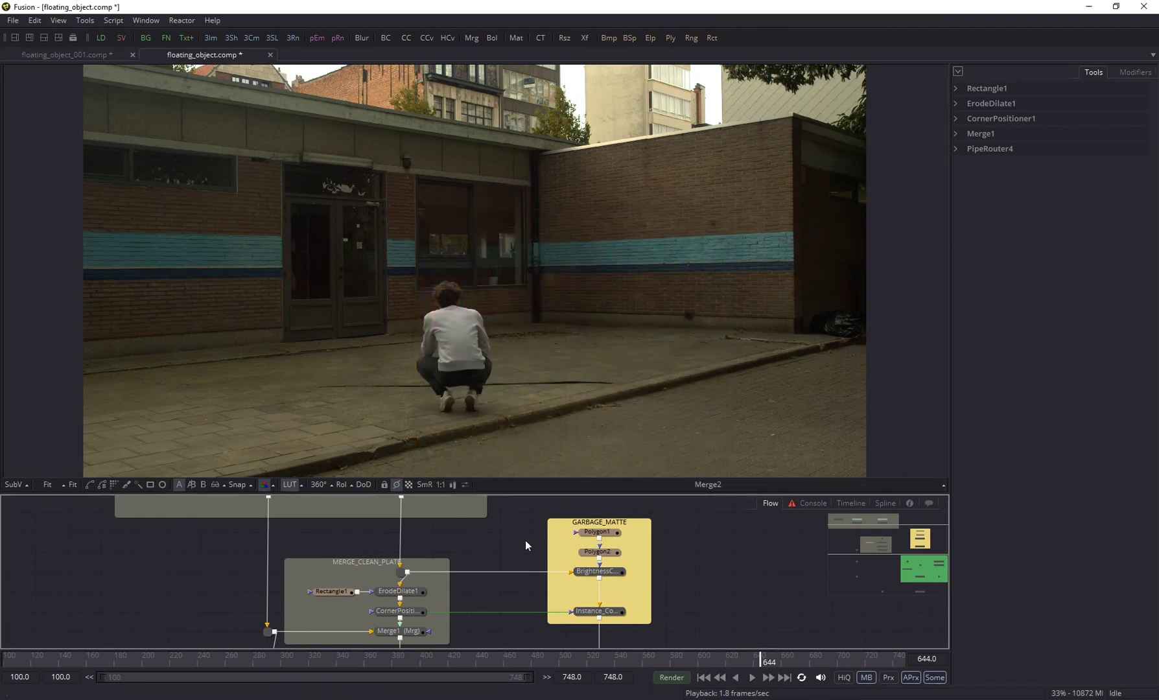
Set the tile color of the MERGE_CLEAN_PLATE underlay to a muted orange, #ba863d.
{"action": "left_click", "coordinate": [347, 562]}
{"action": "scroll", "coordinate": [349, 551], "scroll_direction": "down", "scroll_amount": 1}
{"action": "right_click", "coordinate": [349, 549]}
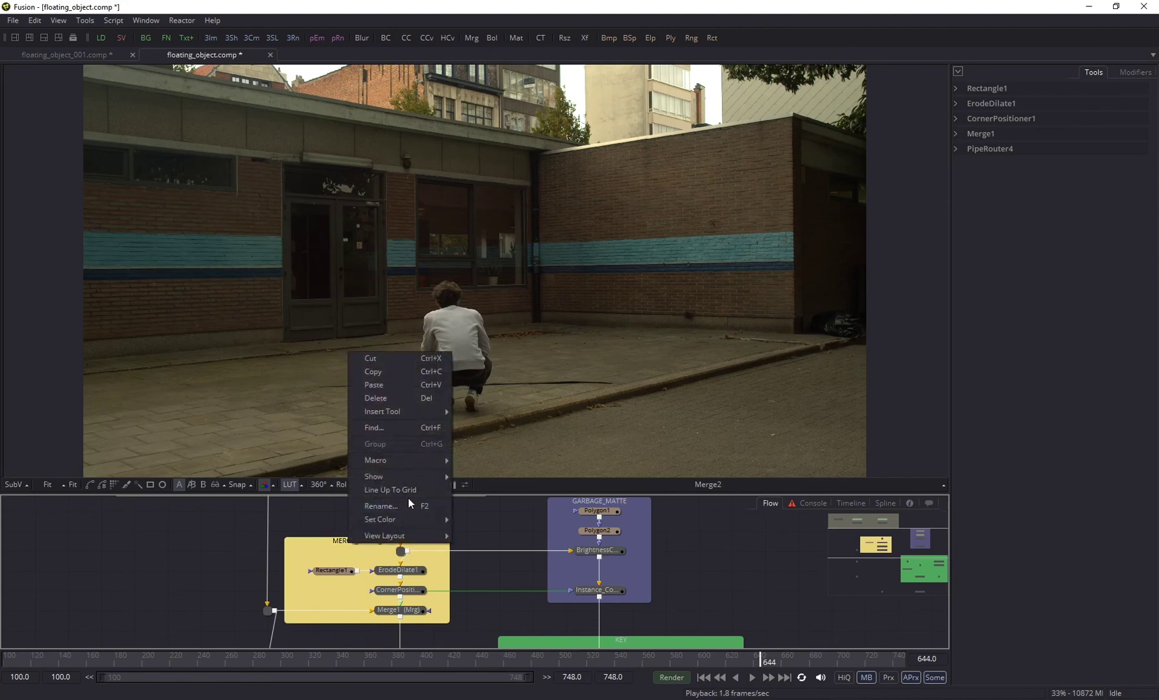
{"action": "mouse_move", "coordinate": [419, 521]}
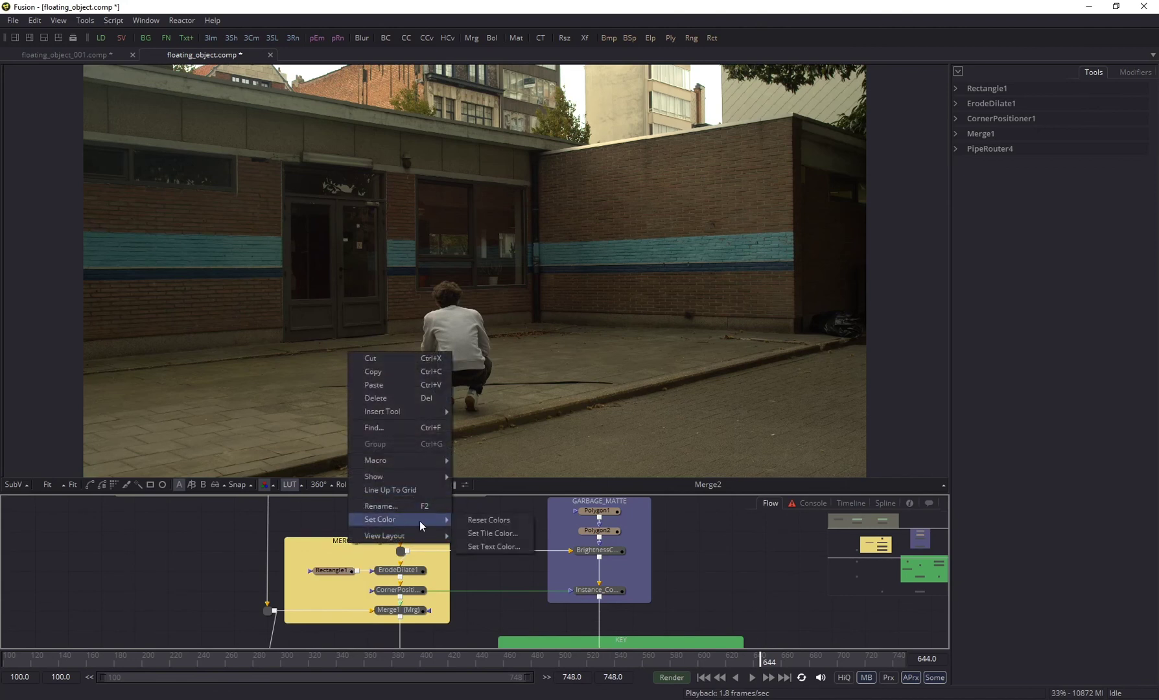
{"action": "left_click", "coordinate": [505, 535]}
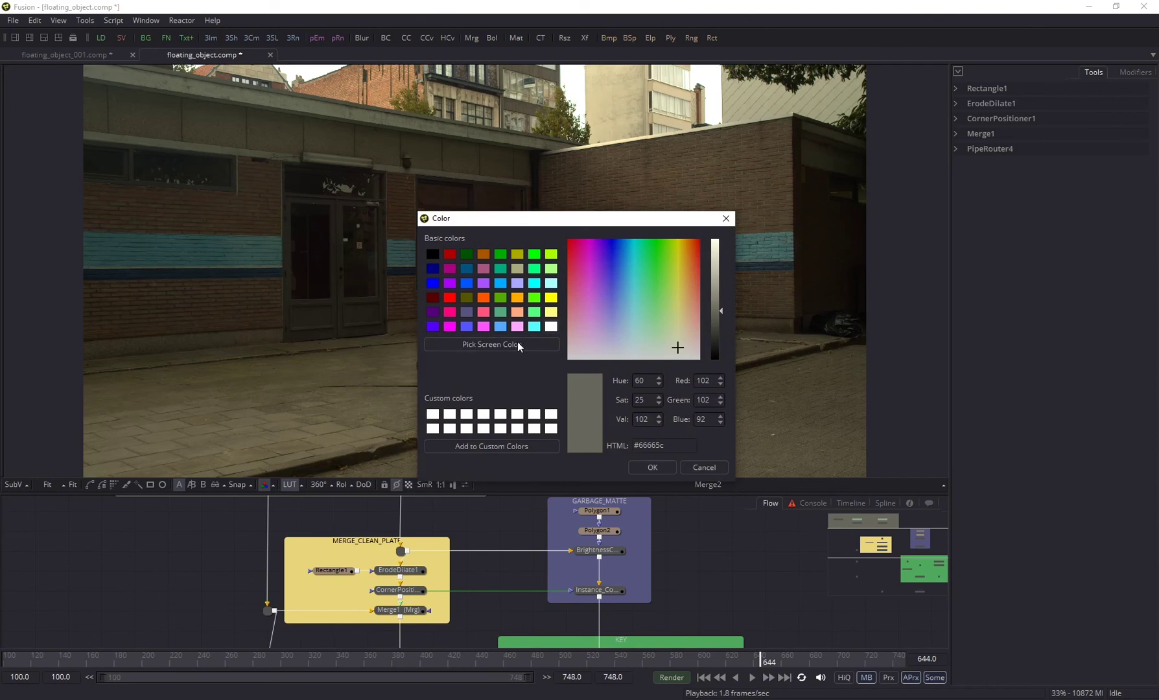
{"action": "left_click", "coordinate": [517, 297]}
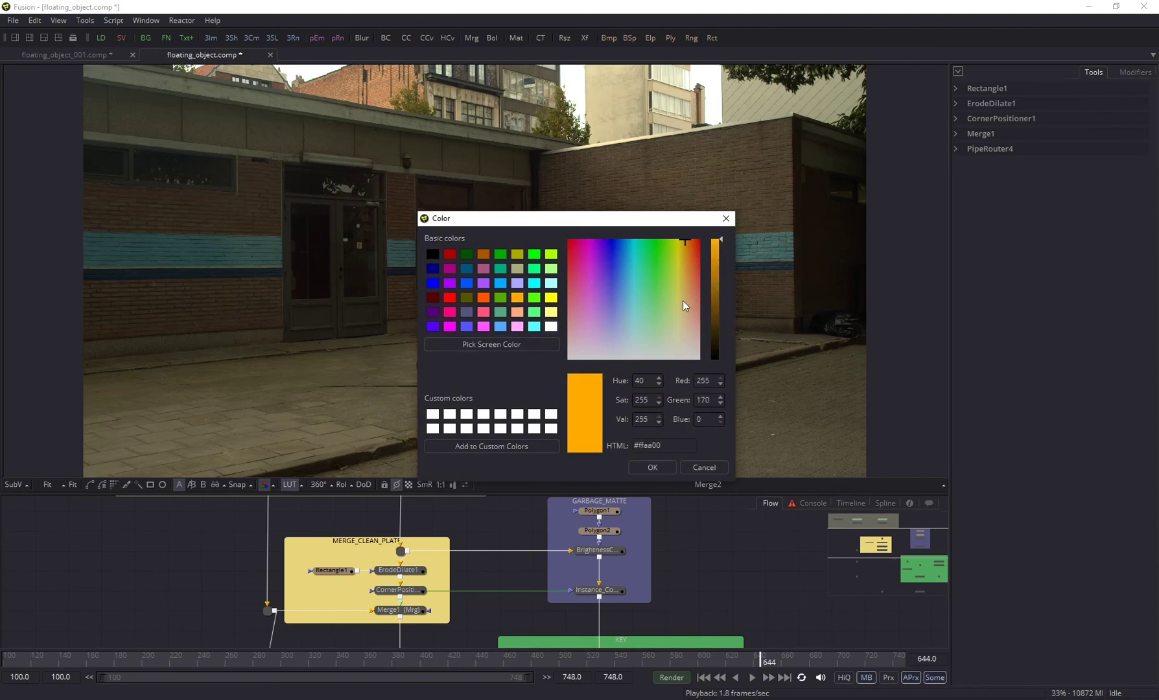
{"action": "mouse_move", "coordinate": [685, 257]}
{"action": "left_mouse_down"}
{"action": "mouse_move", "coordinate": [685, 293]}
{"action": "mouse_move", "coordinate": [715, 275]}
{"action": "mouse_move", "coordinate": [687, 278]}
{"action": "left_mouse_up"}
{"action": "left_click", "coordinate": [716, 276]}
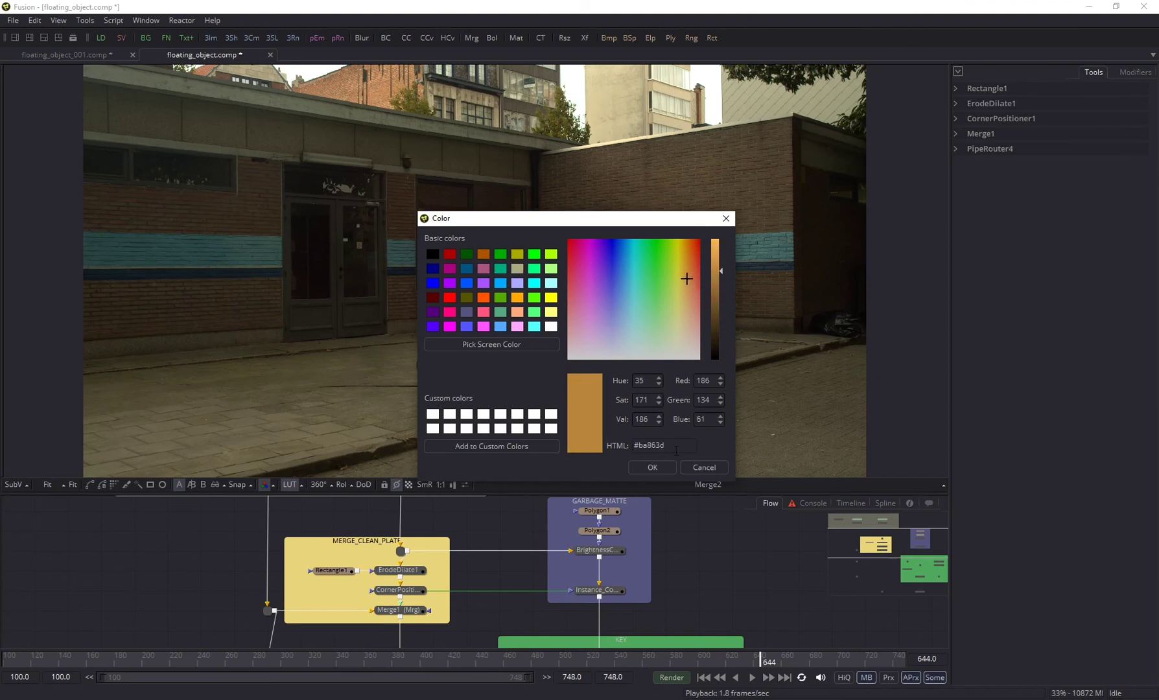
{"action": "left_click", "coordinate": [652, 466]}
{"action": "scroll", "coordinate": [478, 526], "scroll_direction": "down", "scroll_amount": 2}
{"action": "left_click_drag", "start_coordinate": [480, 528], "coordinate": [510, 579]}
{"action": "left_click_drag", "start_coordinate": [415, 576], "coordinate": [395, 397]}
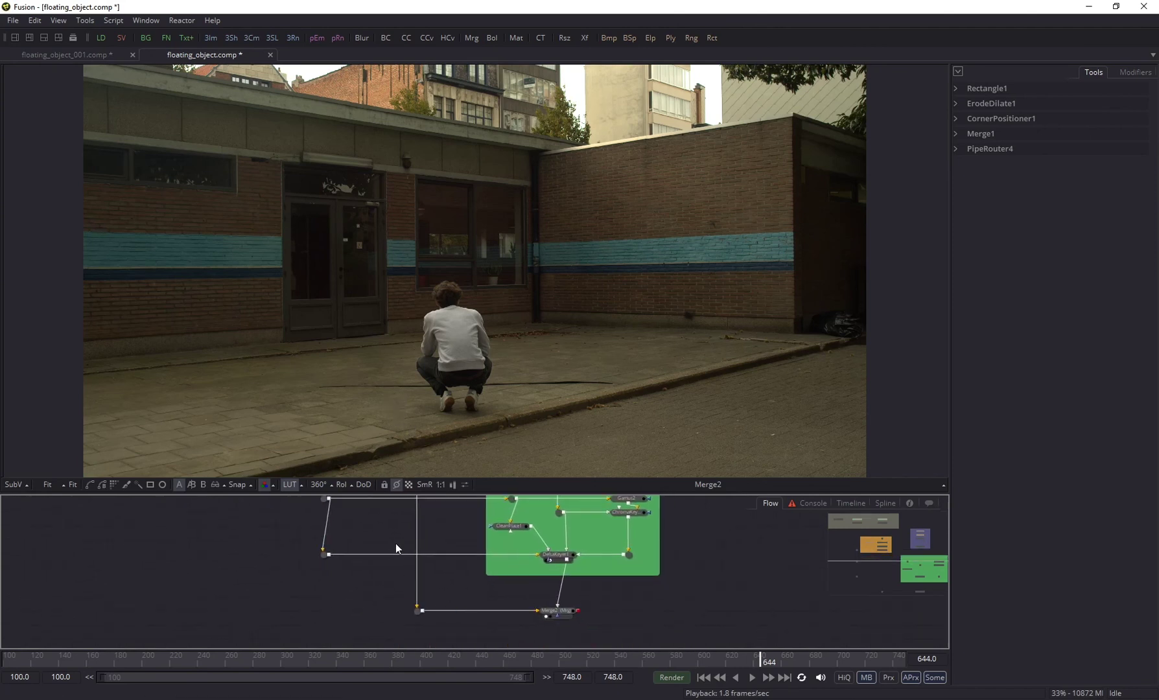